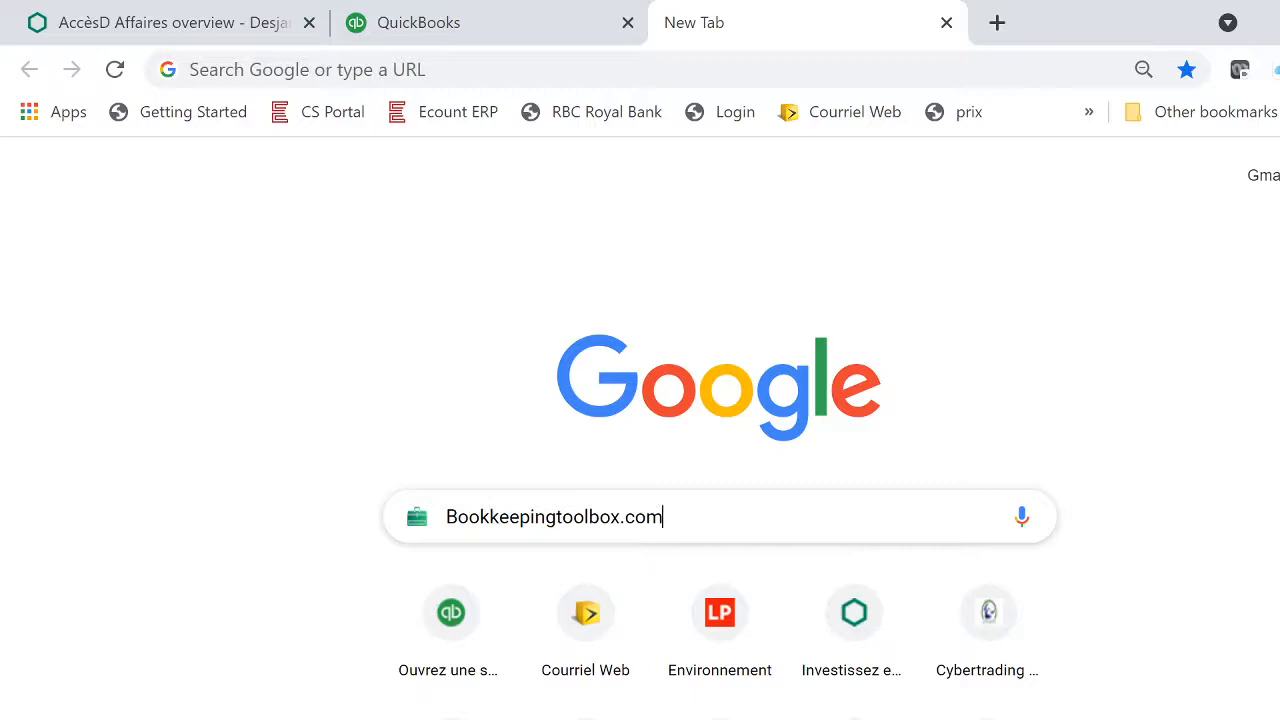
Step: Open bookkeepingtoolbox.com and go to its Login/Register page
{"action": "key", "text": "Return"}
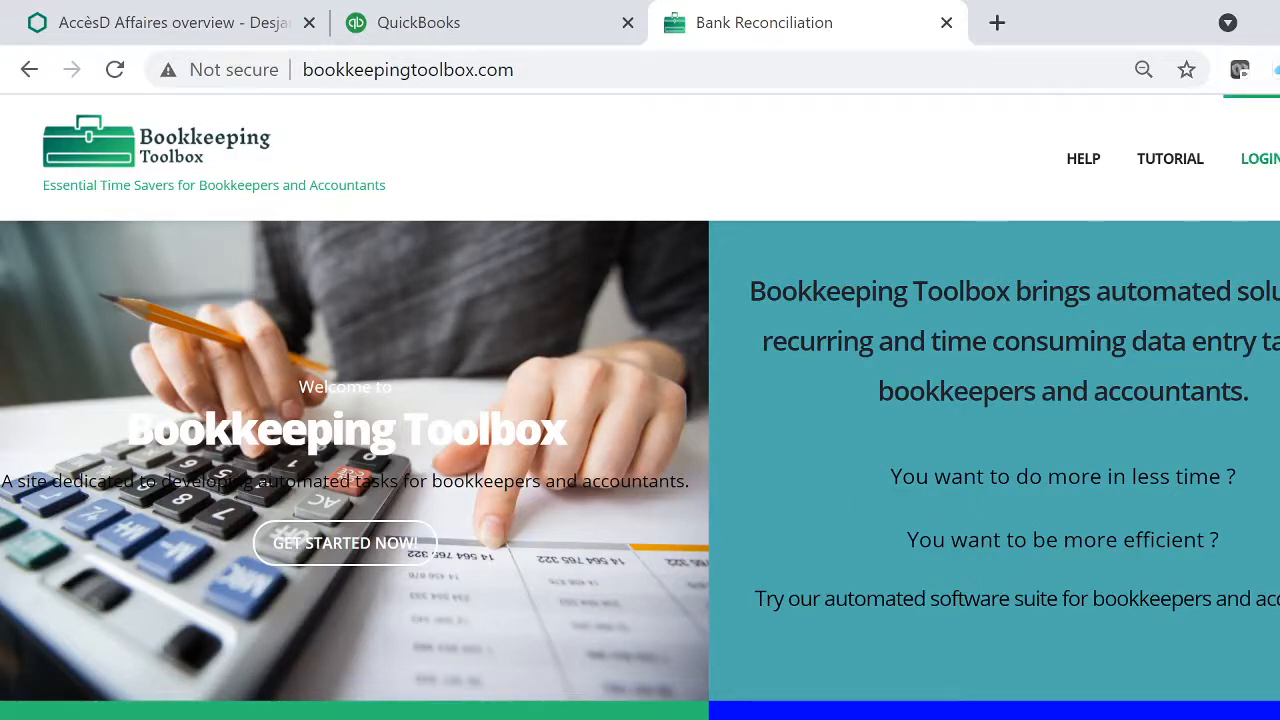
{"action": "left_click", "coordinate": [1262, 158]}
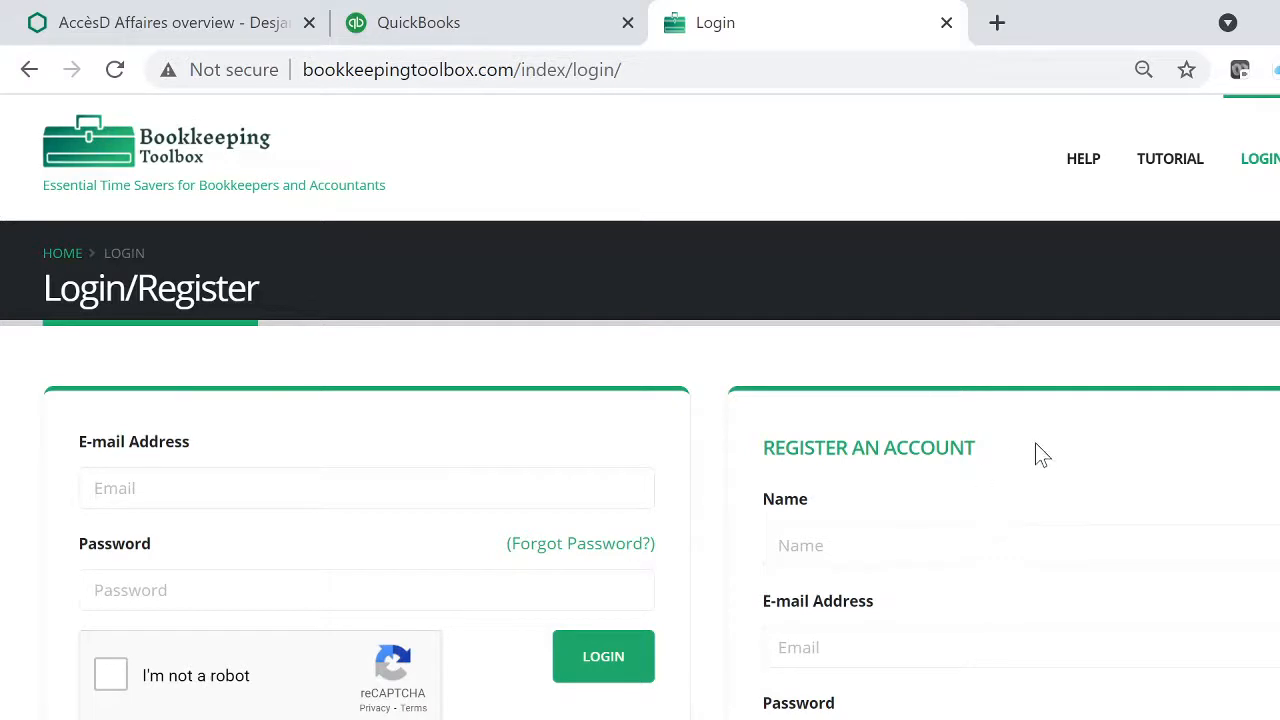
{"action": "left_click_drag", "start_coordinate": [995, 463], "coordinate": [736, 459]}
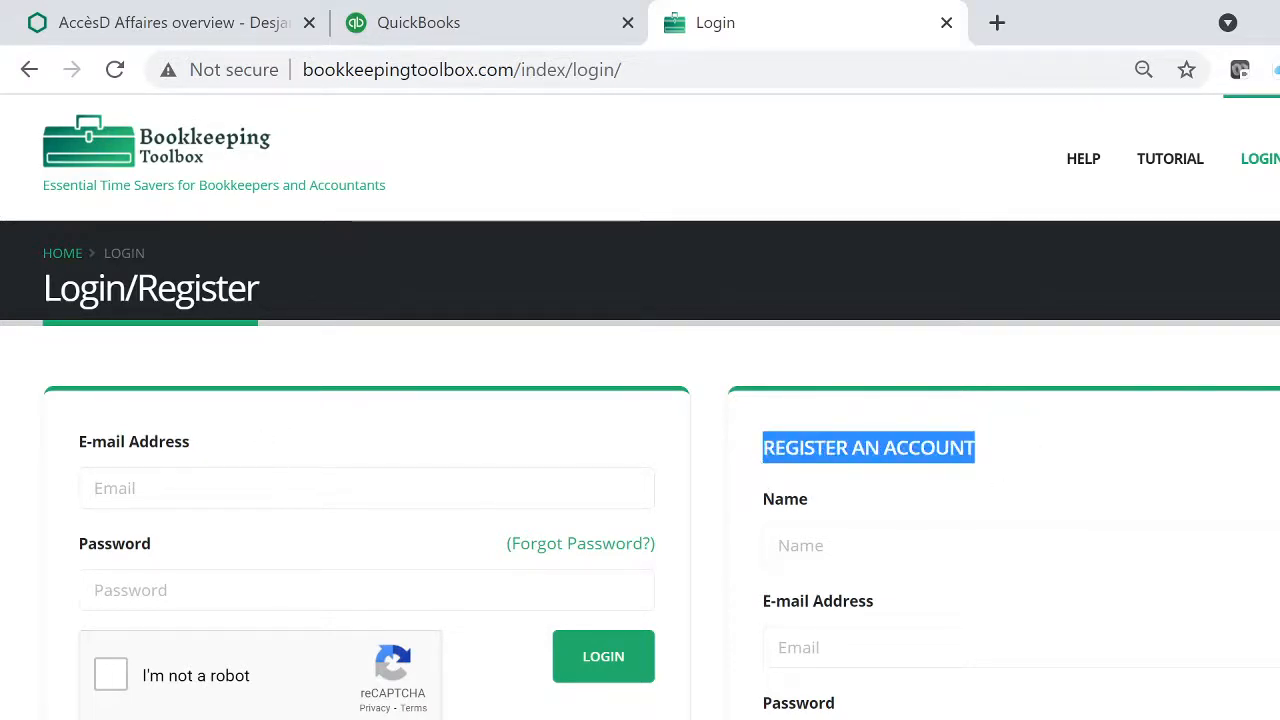
Step: Log in to Bookkeeping Toolbox with the account e-mail and password, completing the robot verification
{"action": "left_click", "coordinate": [200, 488]}
{"action": "left_click", "coordinate": [201, 560]}
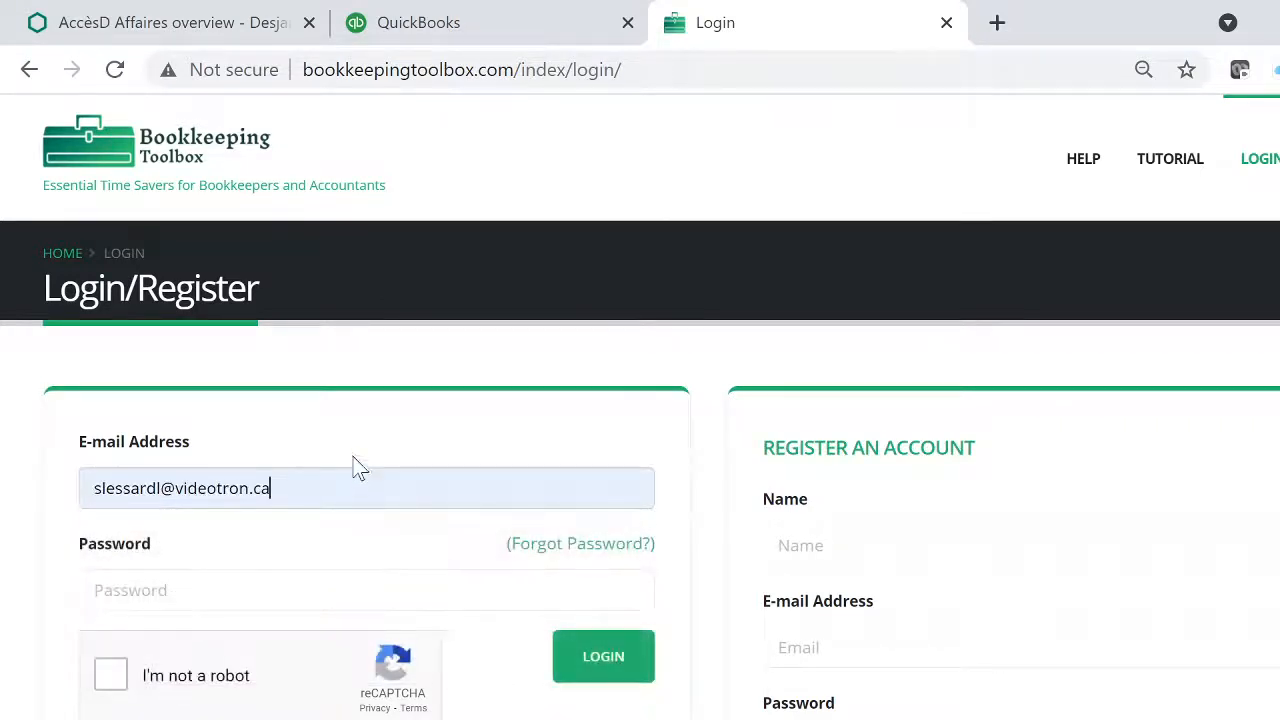
{"action": "key", "text": "Tab"}
{"action": "type", "text": "••"}
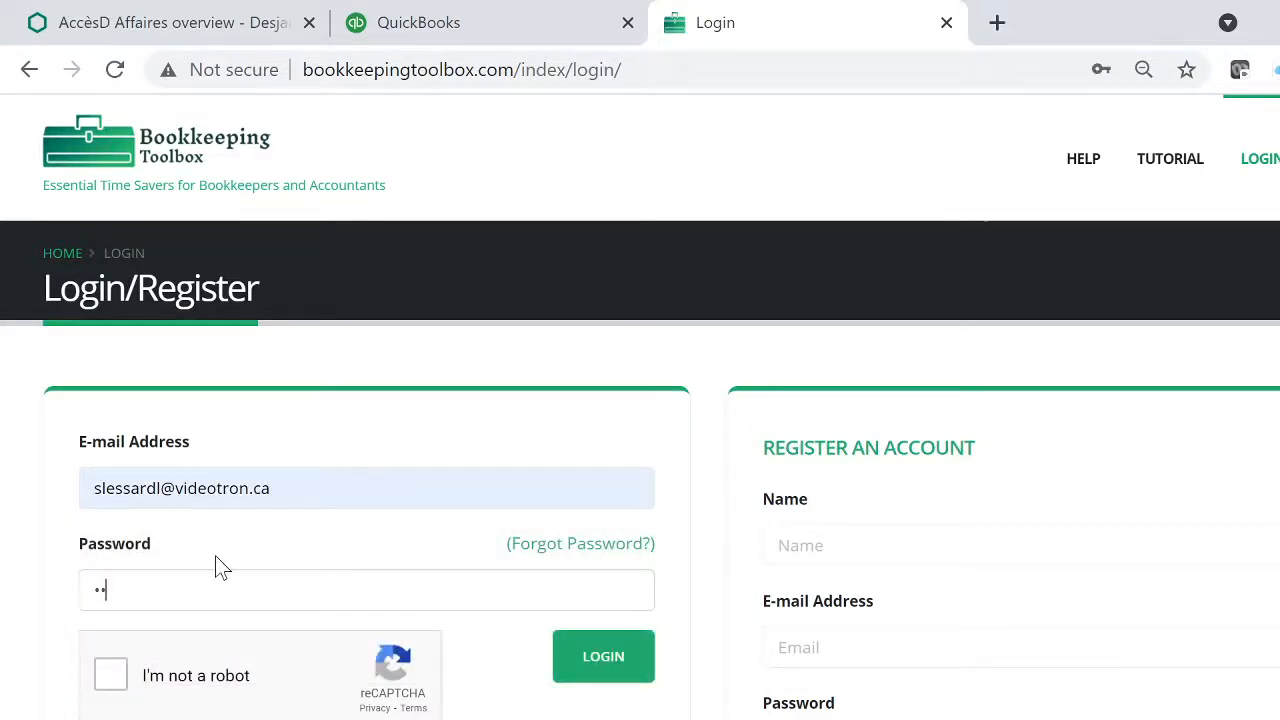
{"action": "type", "text": "••••"}
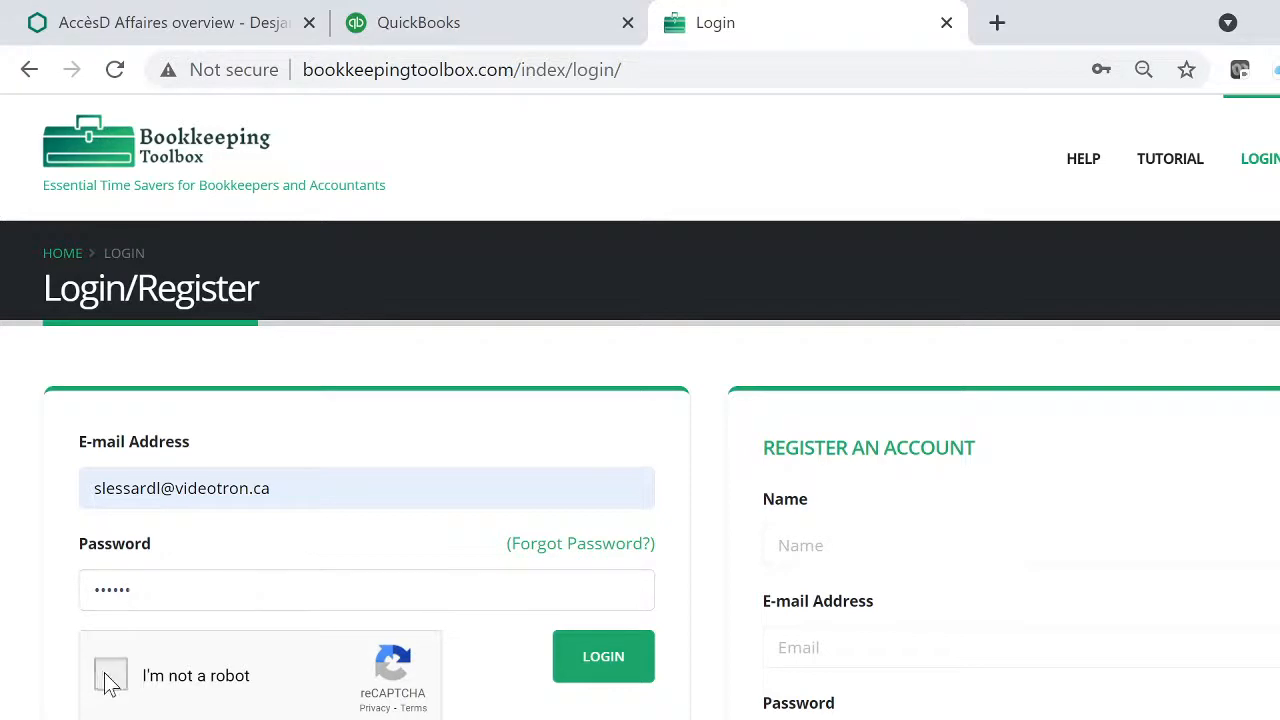
{"action": "left_click", "coordinate": [110, 677]}
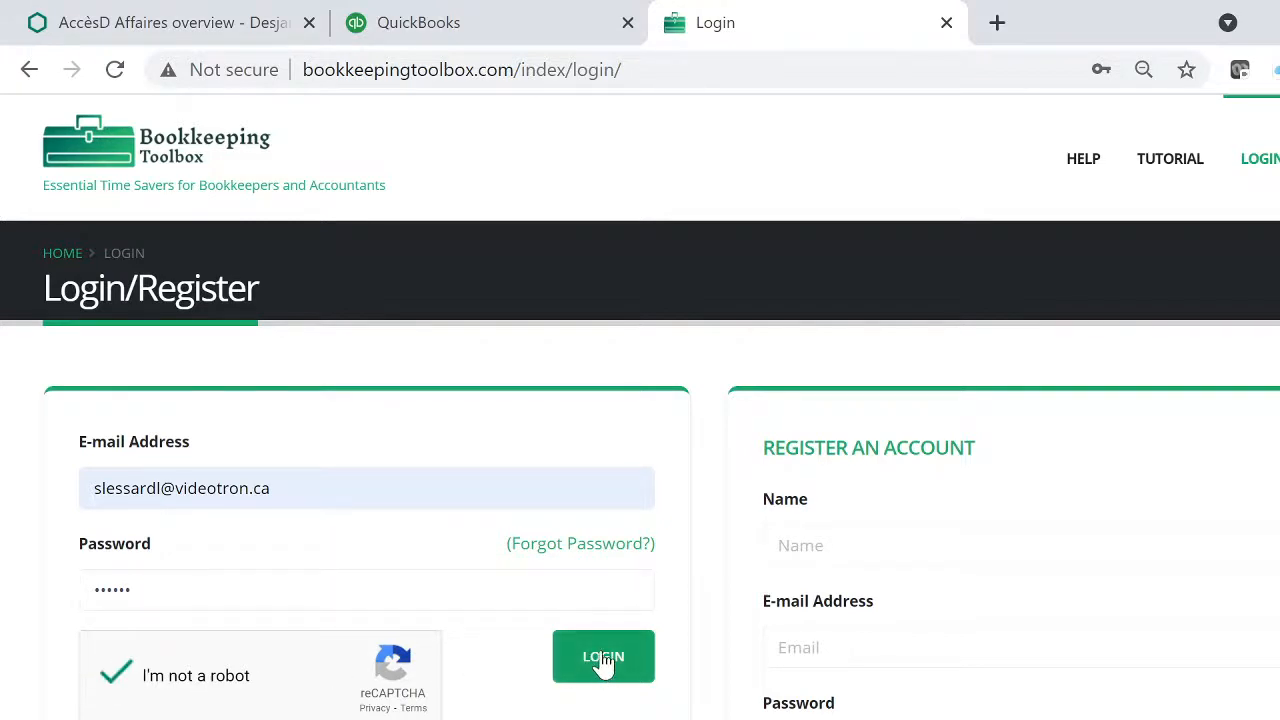
{"action": "left_click", "coordinate": [603, 658]}
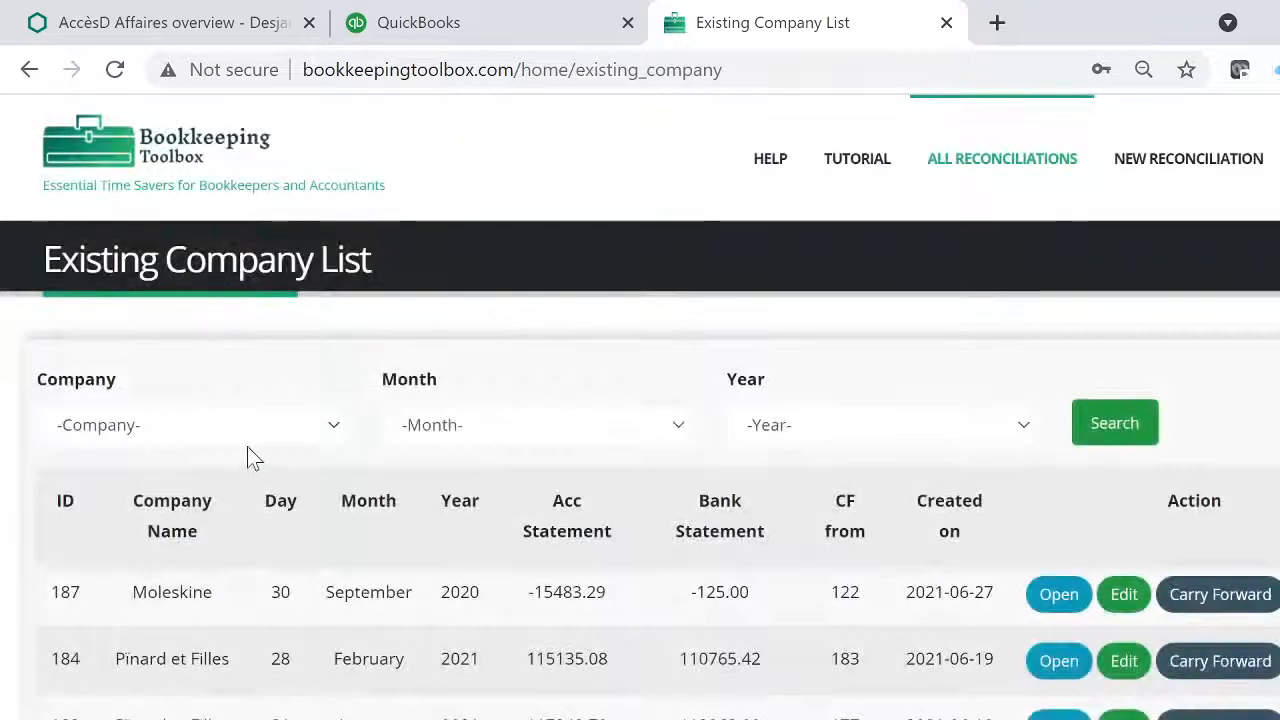
Step: Filter the existing company list to show only the reconciliations of the company Moleskine
{"action": "scroll", "coordinate": [760, 500], "scroll_direction": "down", "scroll_amount": 3}
{"action": "scroll", "coordinate": [823, 509], "scroll_direction": "up", "scroll_amount": 3}
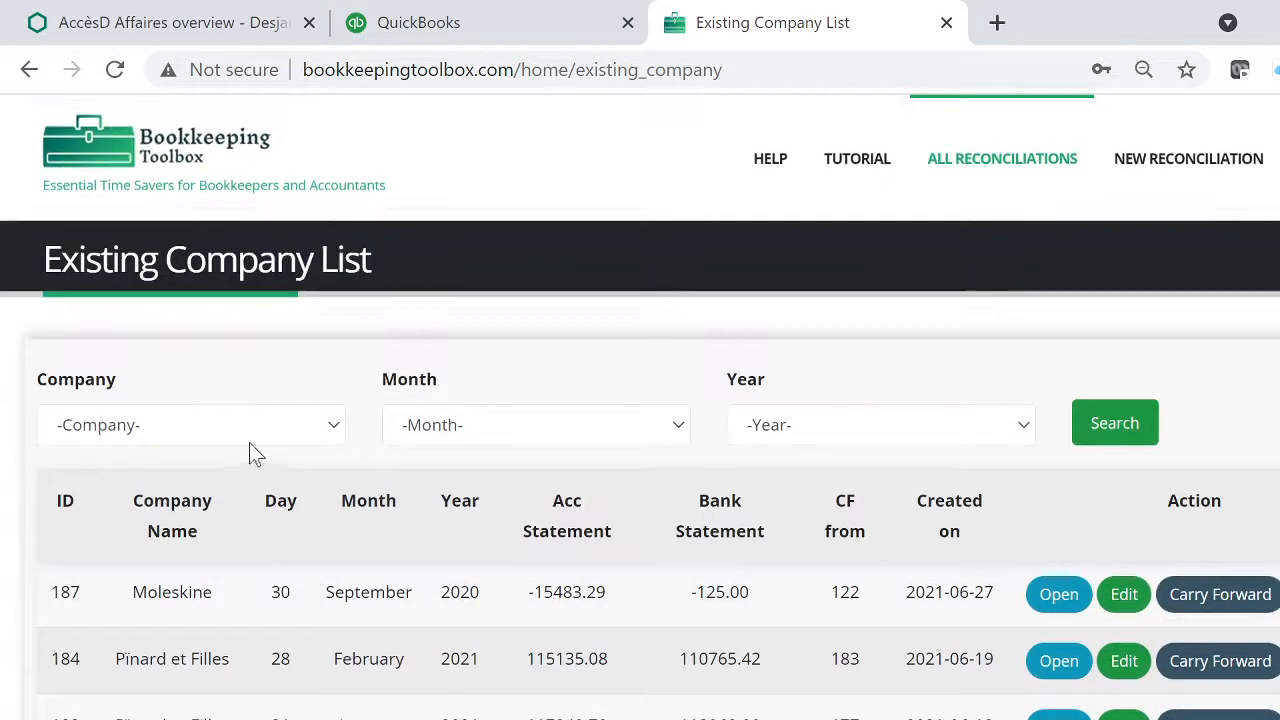
{"action": "left_click", "coordinate": [250, 437]}
{"action": "left_click", "coordinate": [166, 600]}
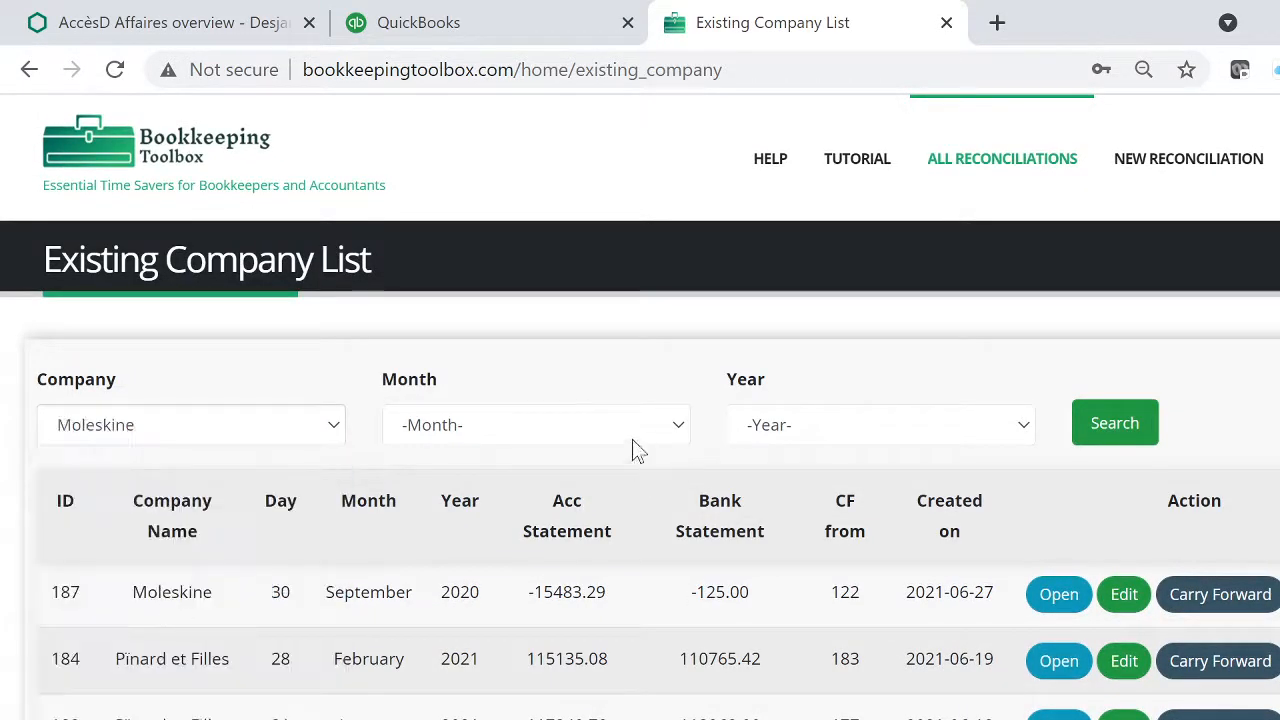
{"action": "left_click", "coordinate": [1094, 425]}
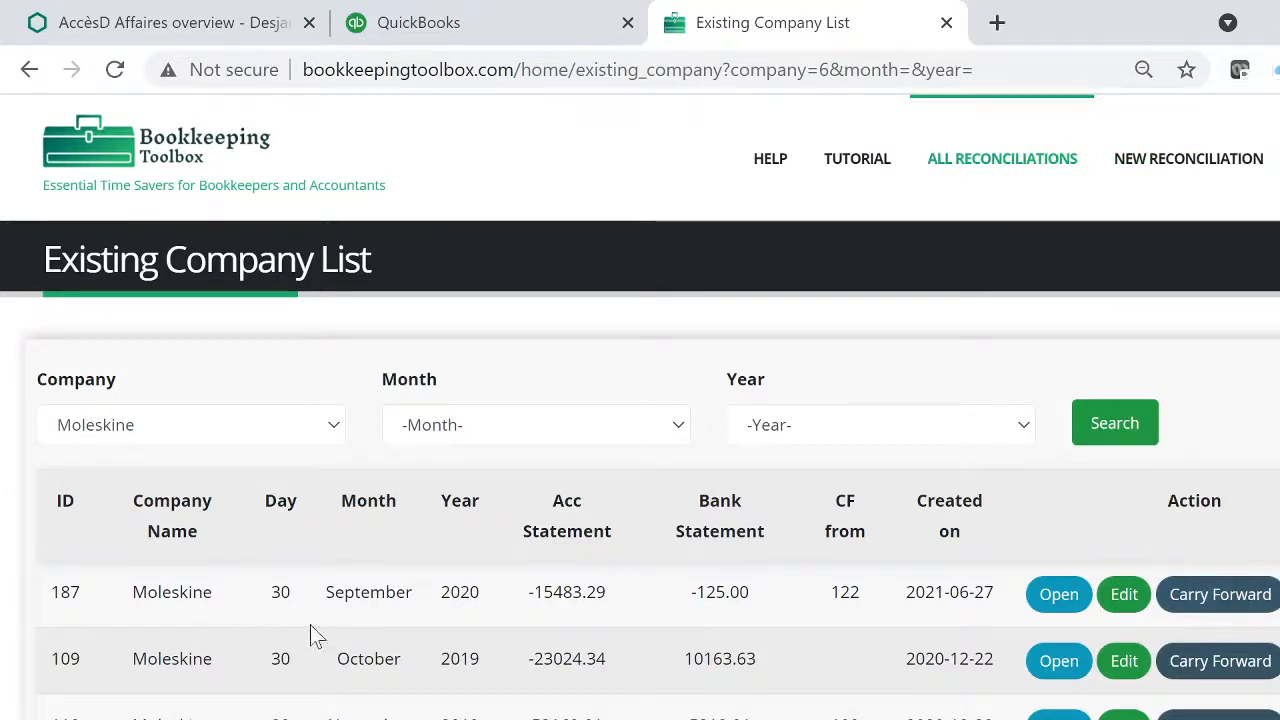
Step: Start a carry forward from Moleskine's 30 September 2020 reconciliation and look over its outstanding entries
{"action": "left_click", "coordinate": [1218, 600]}
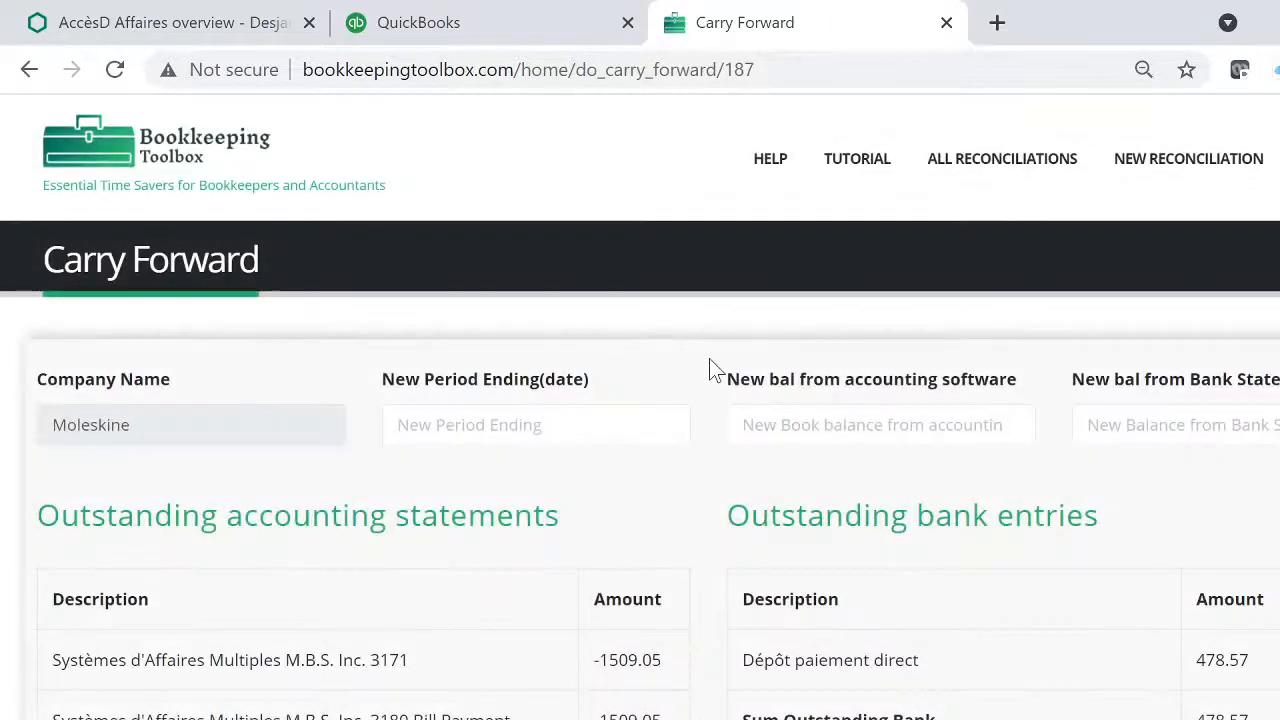
{"action": "scroll", "coordinate": [506, 480], "scroll_direction": "down", "scroll_amount": 4}
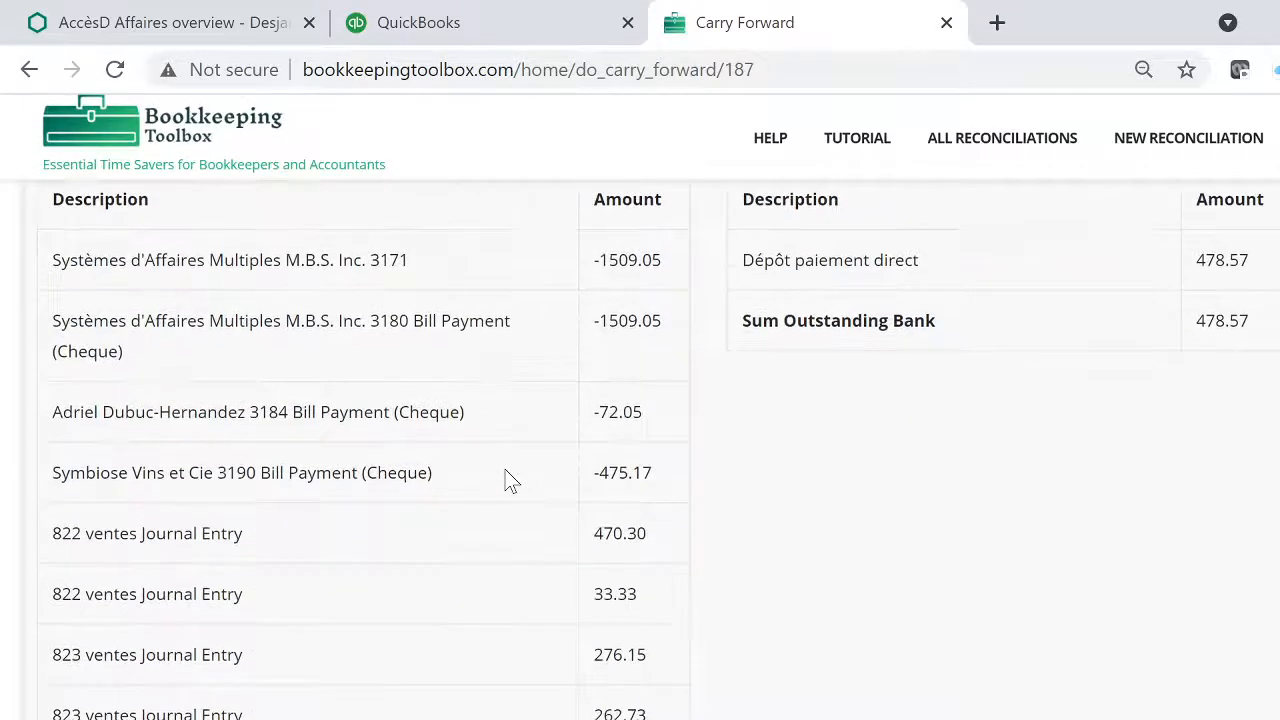
{"action": "scroll", "coordinate": [506, 480], "scroll_direction": "up", "scroll_amount": 4}
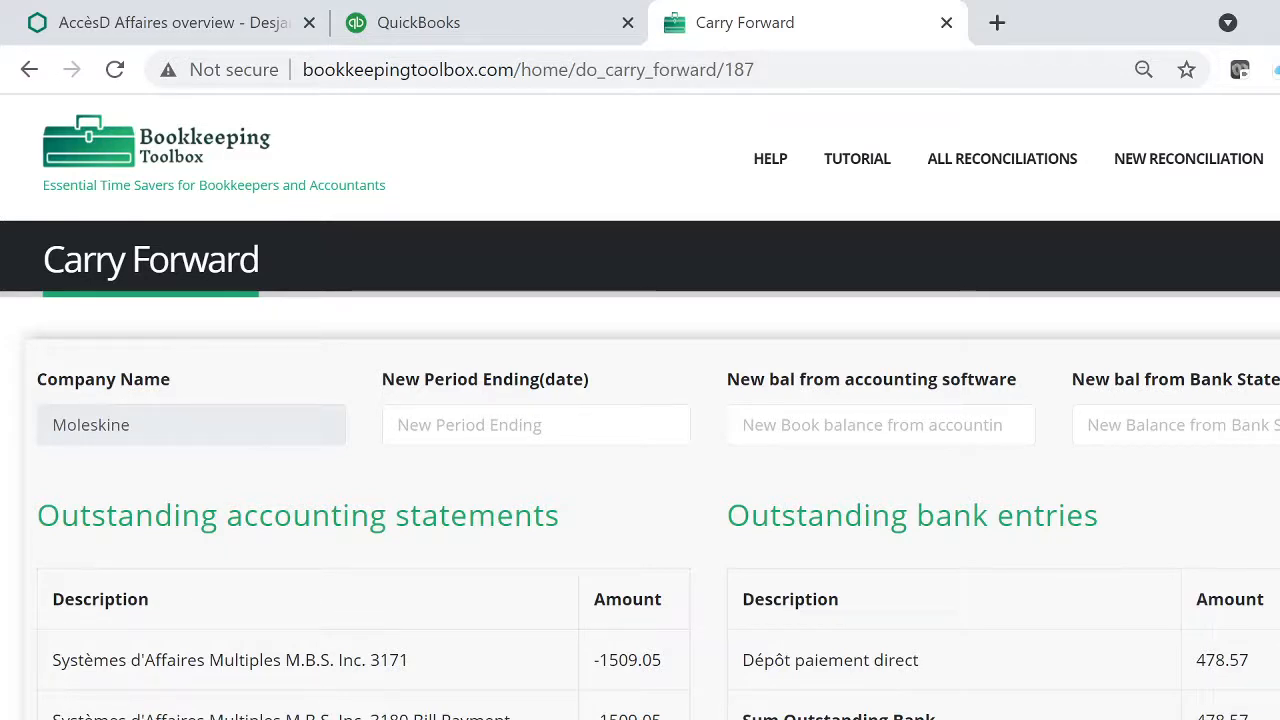
Step: Set the new period ending date of the carry forward to 10/31/2020
{"action": "left_click", "coordinate": [485, 425]}
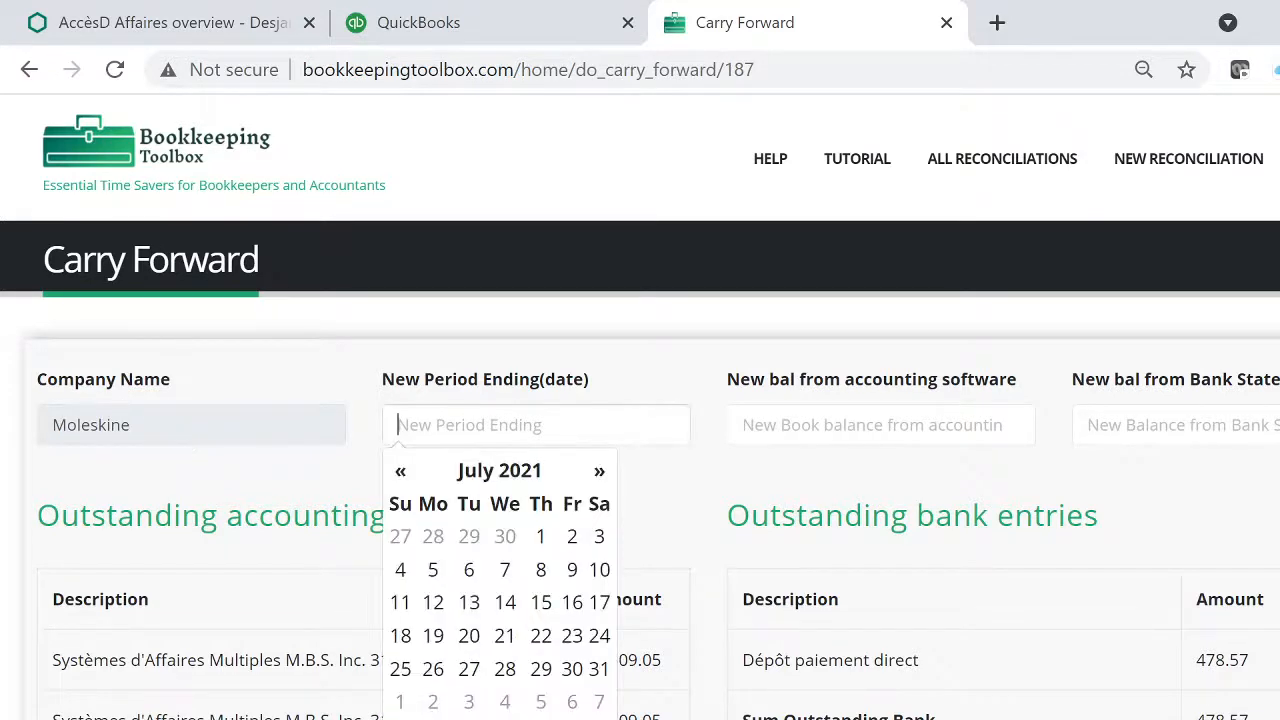
{"action": "left_click", "coordinate": [400, 472]}
{"action": "left_click", "coordinate": [400, 472]}
{"action": "left_click", "coordinate": [400, 472]}
{"action": "left_click", "coordinate": [400, 472]}
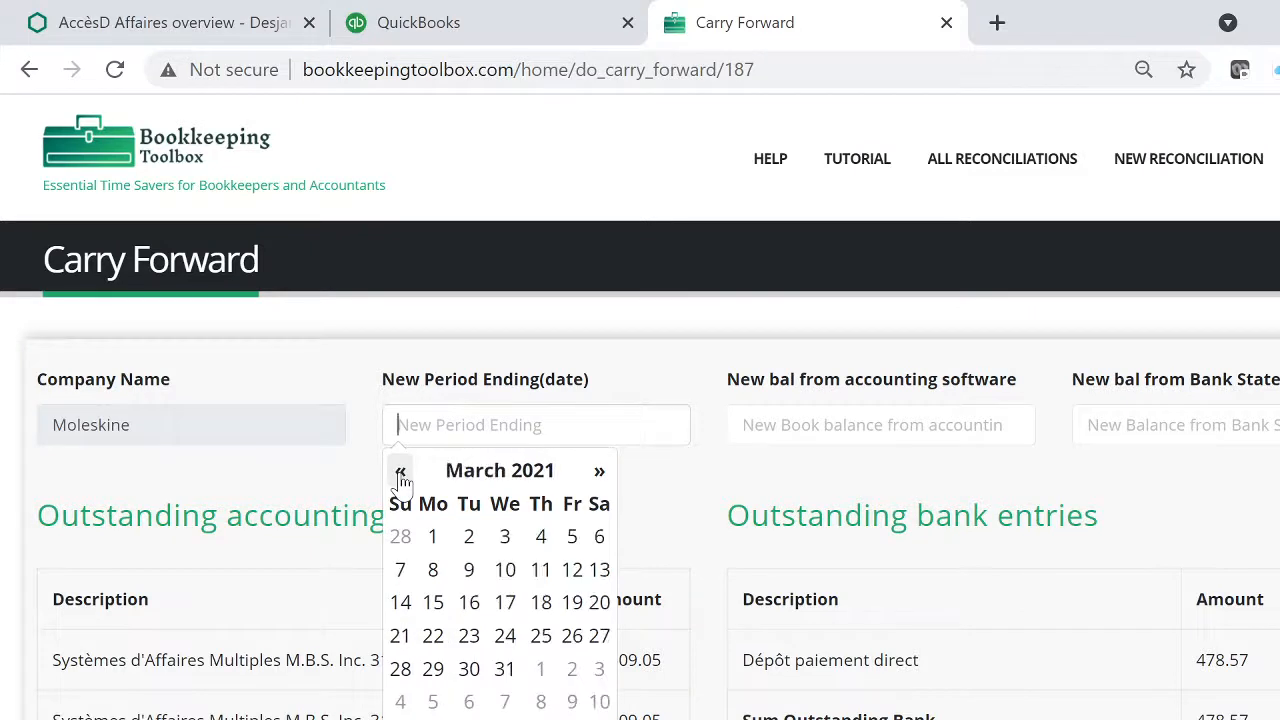
{"action": "left_click", "coordinate": [400, 471]}
{"action": "left_click", "coordinate": [400, 471]}
{"action": "left_click", "coordinate": [400, 471]}
{"action": "left_click", "coordinate": [400, 471]}
{"action": "left_click", "coordinate": [400, 471]}
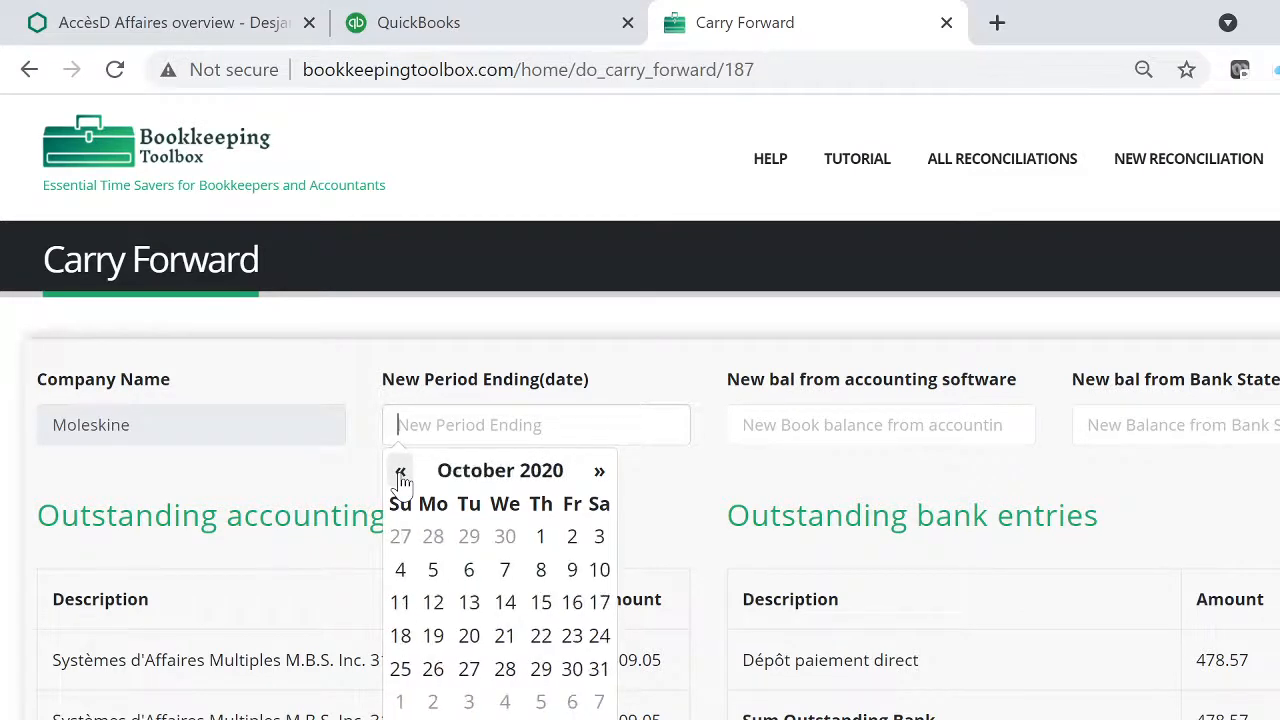
{"action": "left_click", "coordinate": [599, 675]}
{"action": "key", "text": "Tab"}
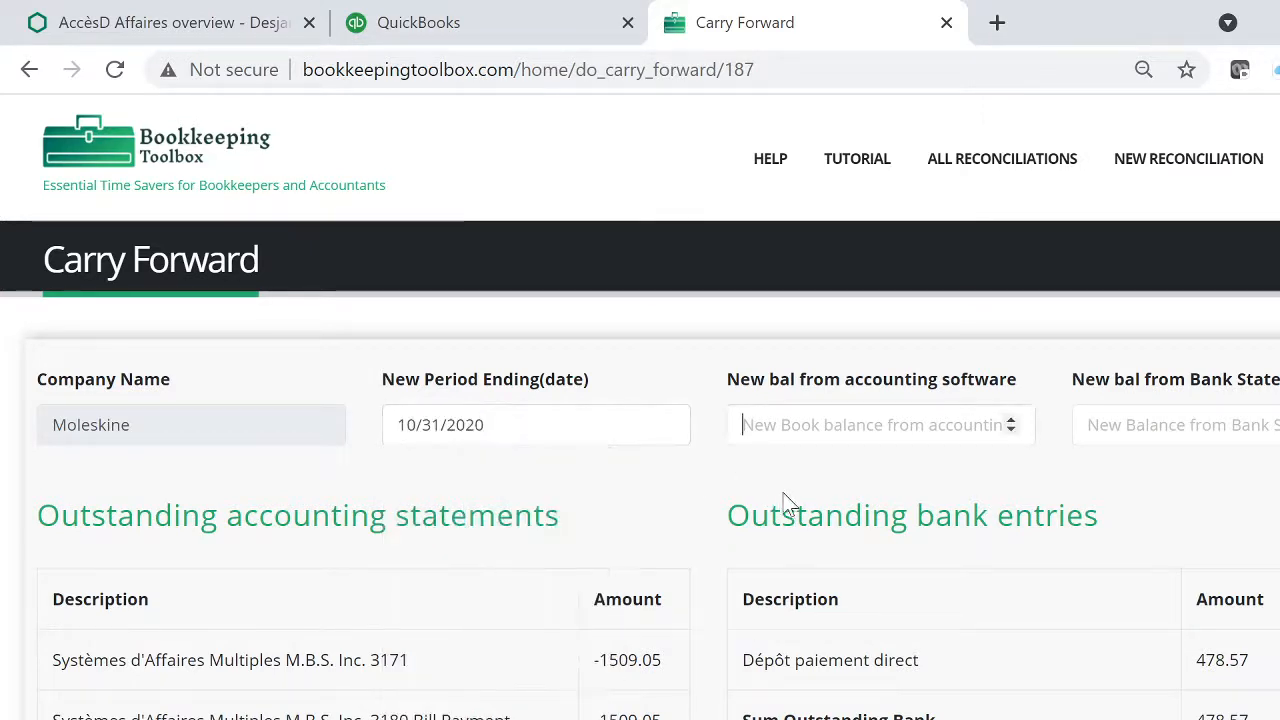
Step: Enter 1853.41 as the new balance from the bank statement
{"action": "key", "text": "Tab"}
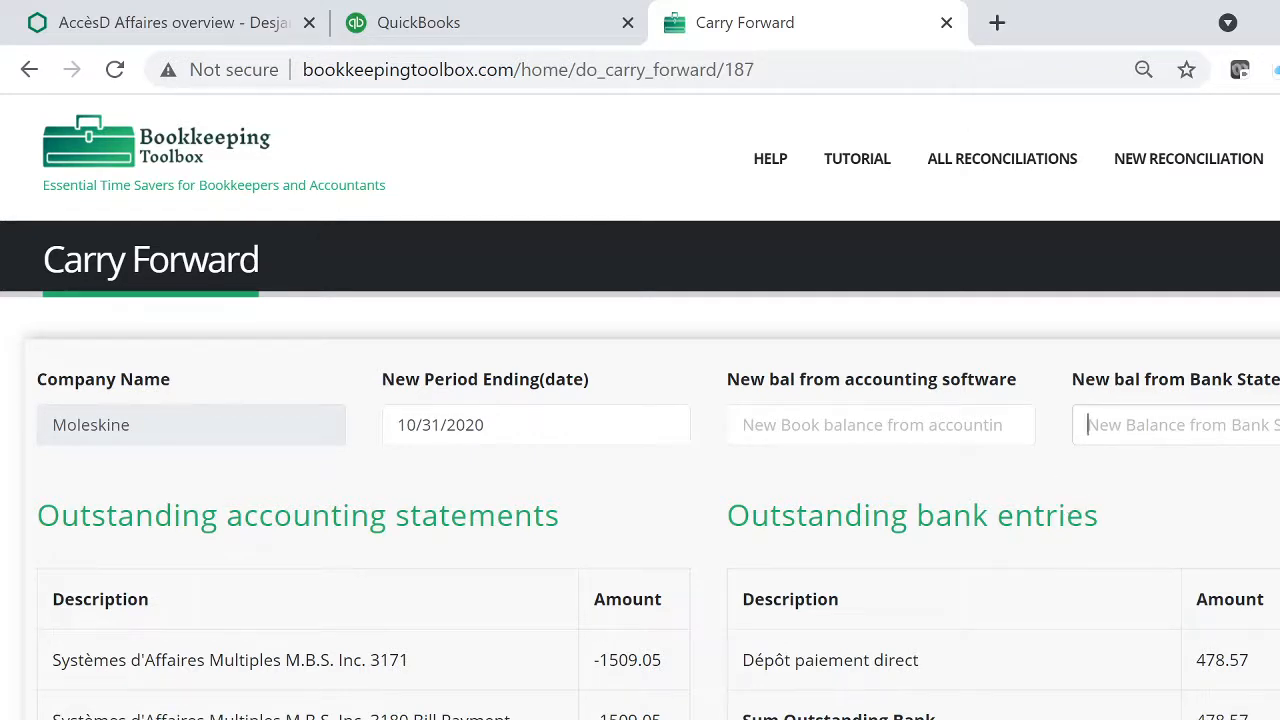
{"action": "left_click", "coordinate": [985, 426]}
{"action": "left_click", "coordinate": [1169, 467]}
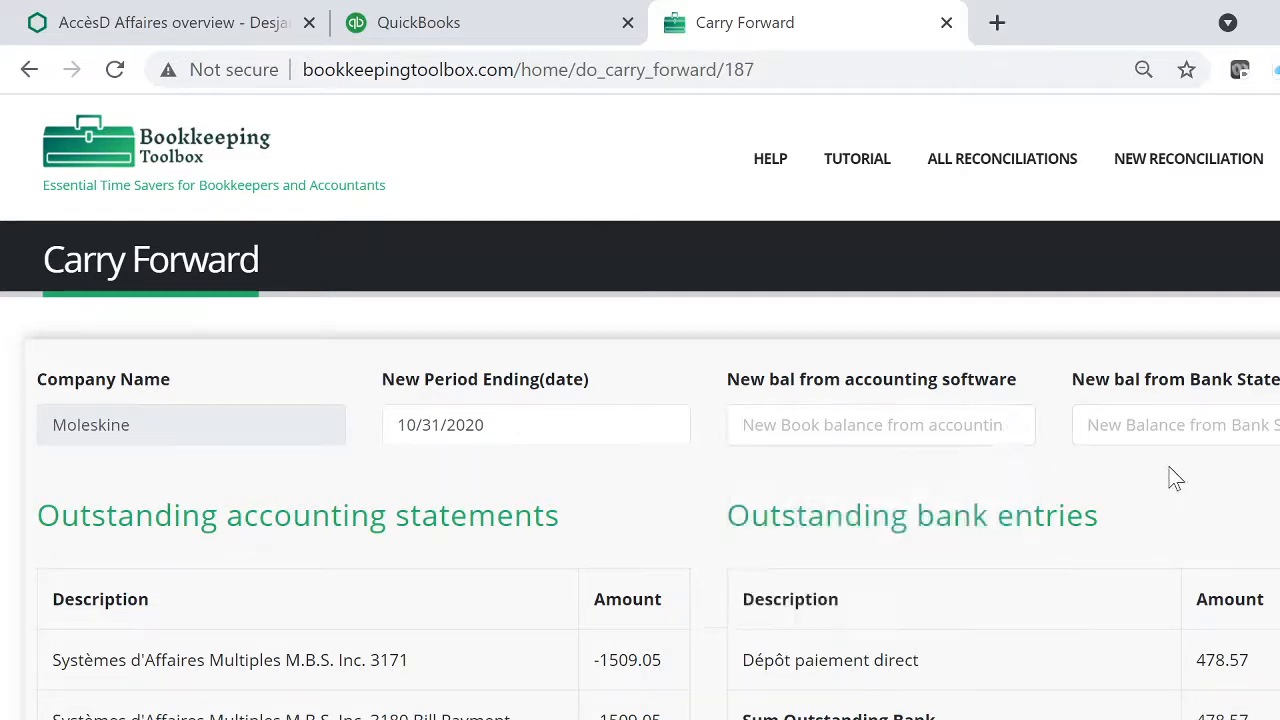
{"action": "left_click", "coordinate": [1175, 425]}
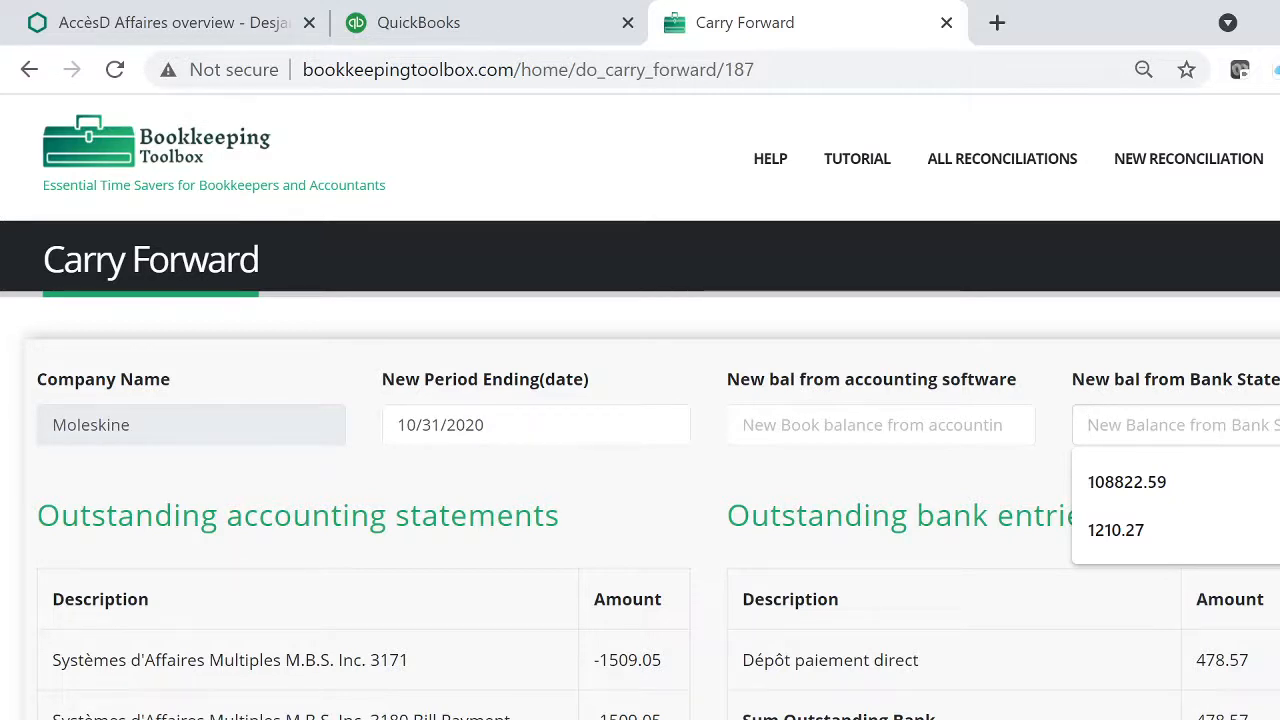
{"action": "type", "text": "1853."}
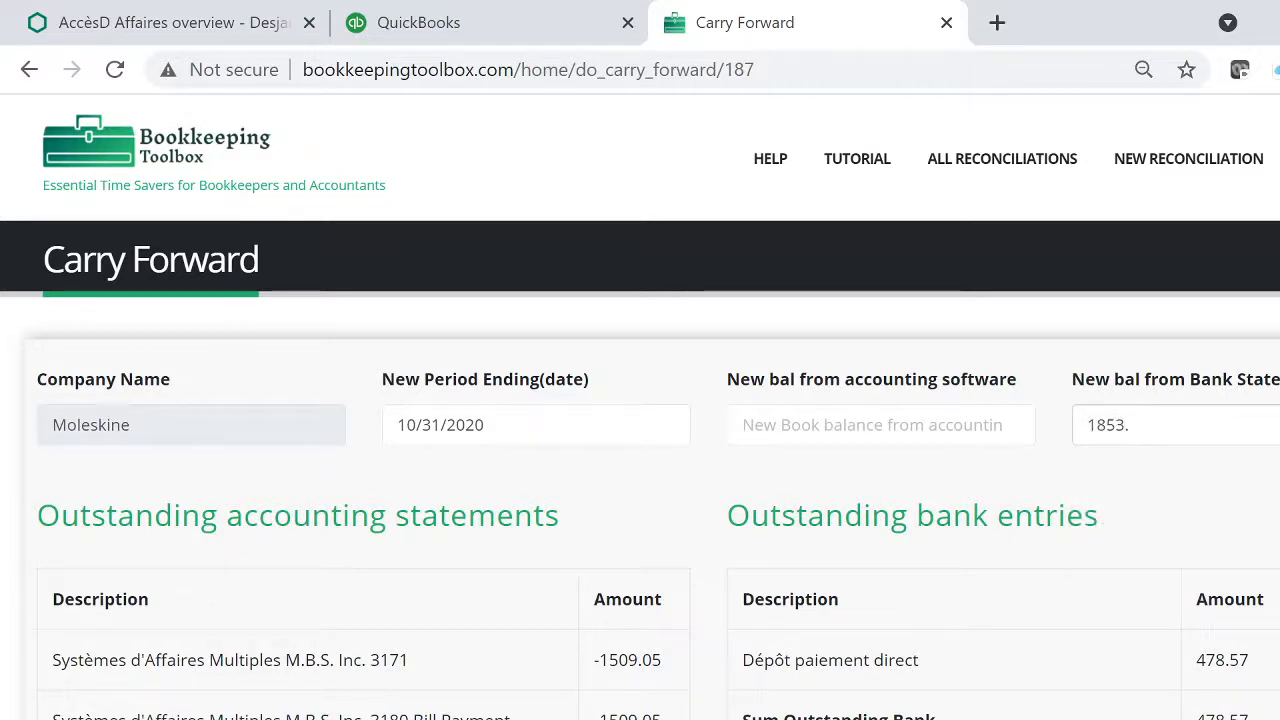
{"action": "type", "text": "41"}
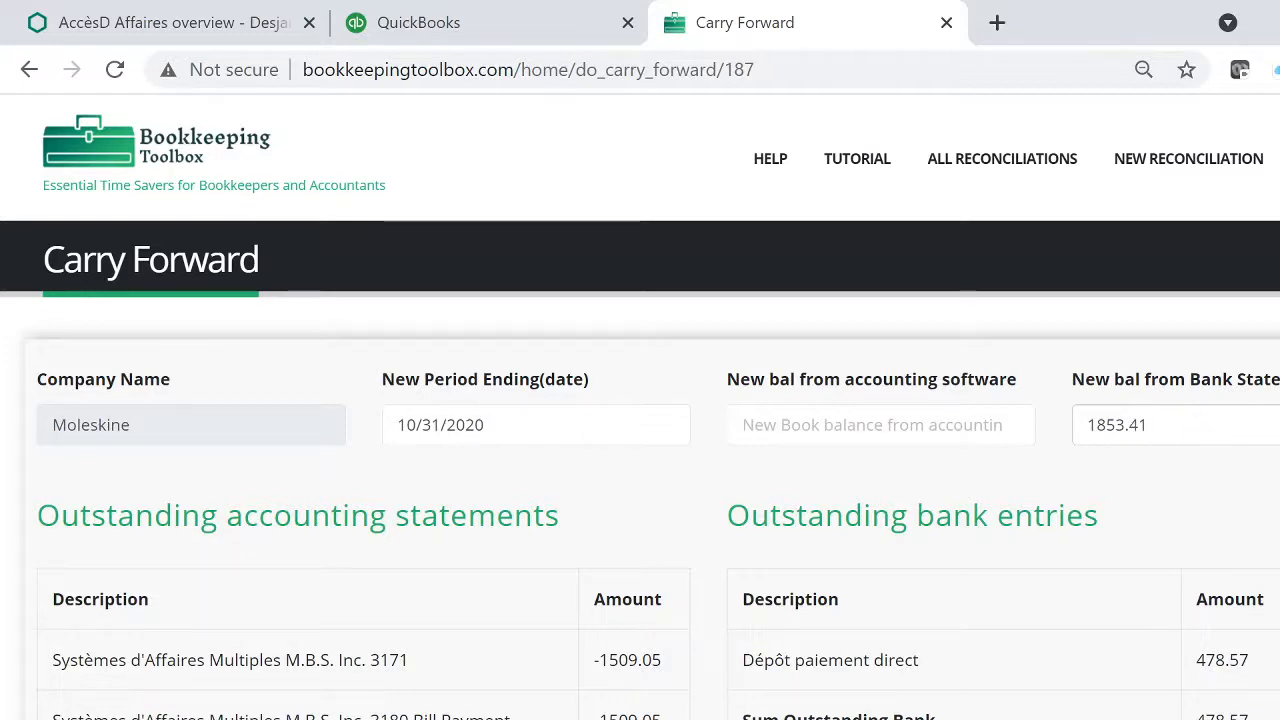
Step: Place the cursor in the paste area for the bank statement's Excel data, below the outstanding entries
{"action": "scroll", "coordinate": [1130, 466], "scroll_direction": "down", "scroll_amount": 5}
{"action": "scroll", "coordinate": [1130, 466], "scroll_direction": "up", "scroll_amount": 5}
{"action": "scroll", "coordinate": [1127, 454], "scroll_direction": "down", "scroll_amount": 5}
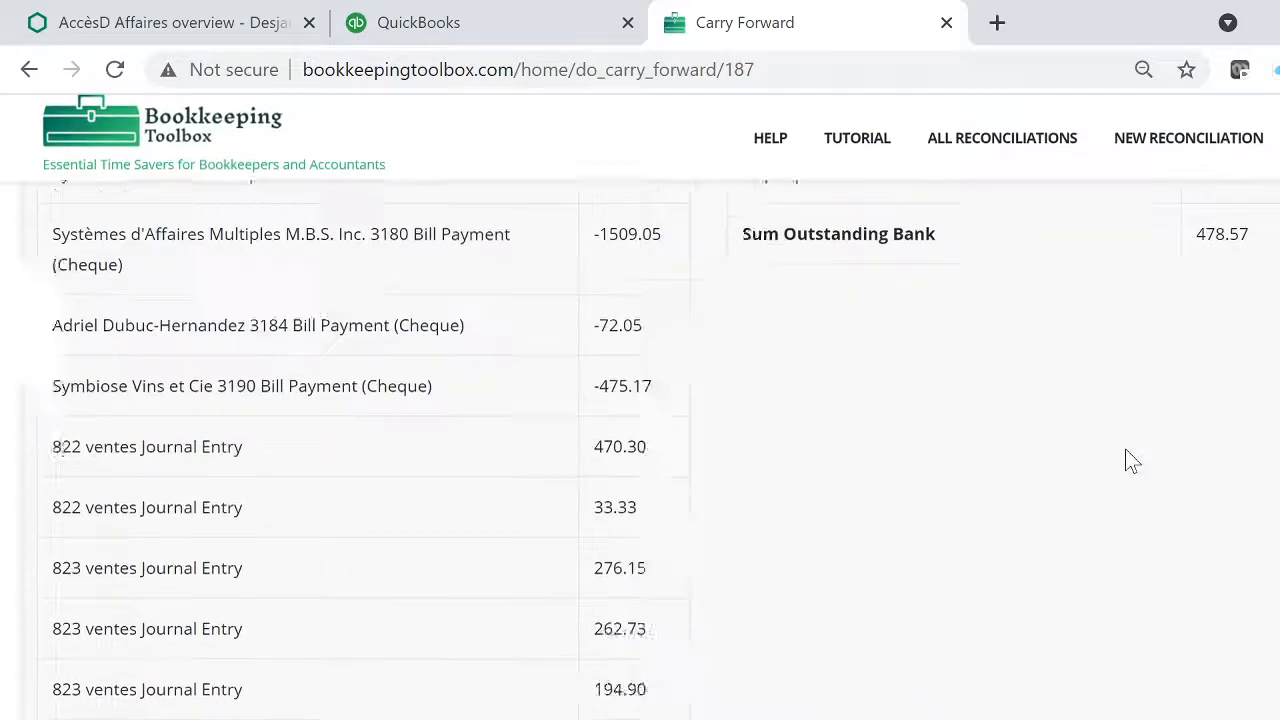
{"action": "scroll", "coordinate": [1130, 461], "scroll_direction": "down", "scroll_amount": 5}
{"action": "scroll", "coordinate": [1123, 457], "scroll_direction": "up", "scroll_amount": 1}
{"action": "scroll", "coordinate": [1123, 457], "scroll_direction": "down", "scroll_amount": 2}
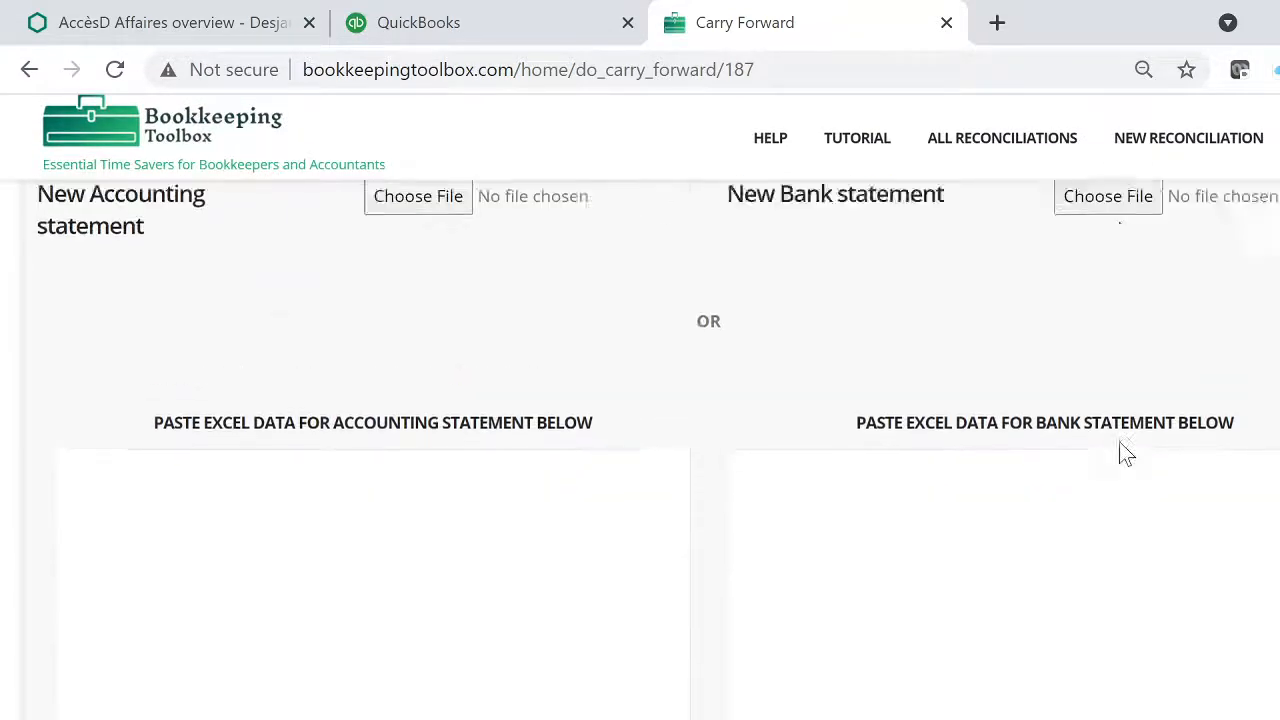
{"action": "scroll", "coordinate": [1125, 453], "scroll_direction": "up", "scroll_amount": 8}
{"action": "scroll", "coordinate": [1123, 452], "scroll_direction": "down", "scroll_amount": 4}
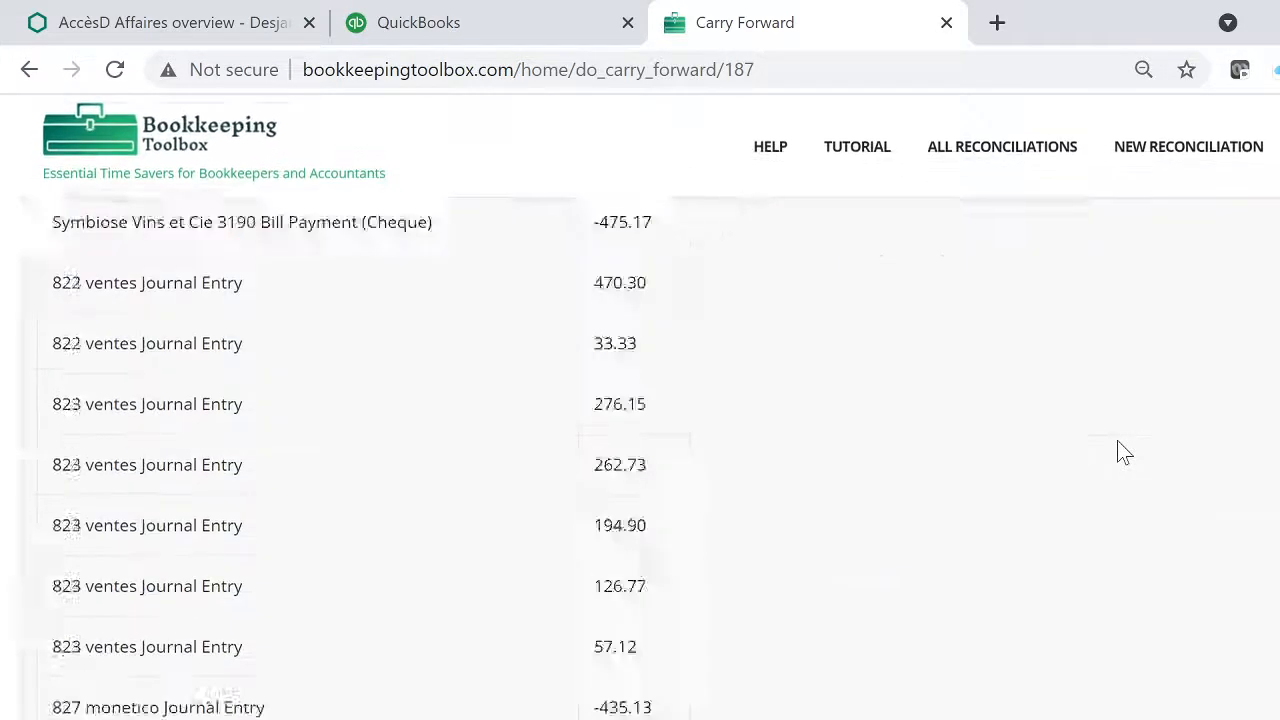
{"action": "scroll", "coordinate": [1122, 452], "scroll_direction": "down", "scroll_amount": 5}
{"action": "scroll", "coordinate": [1120, 451], "scroll_direction": "up", "scroll_amount": 2}
{"action": "left_click", "coordinate": [1120, 451]}
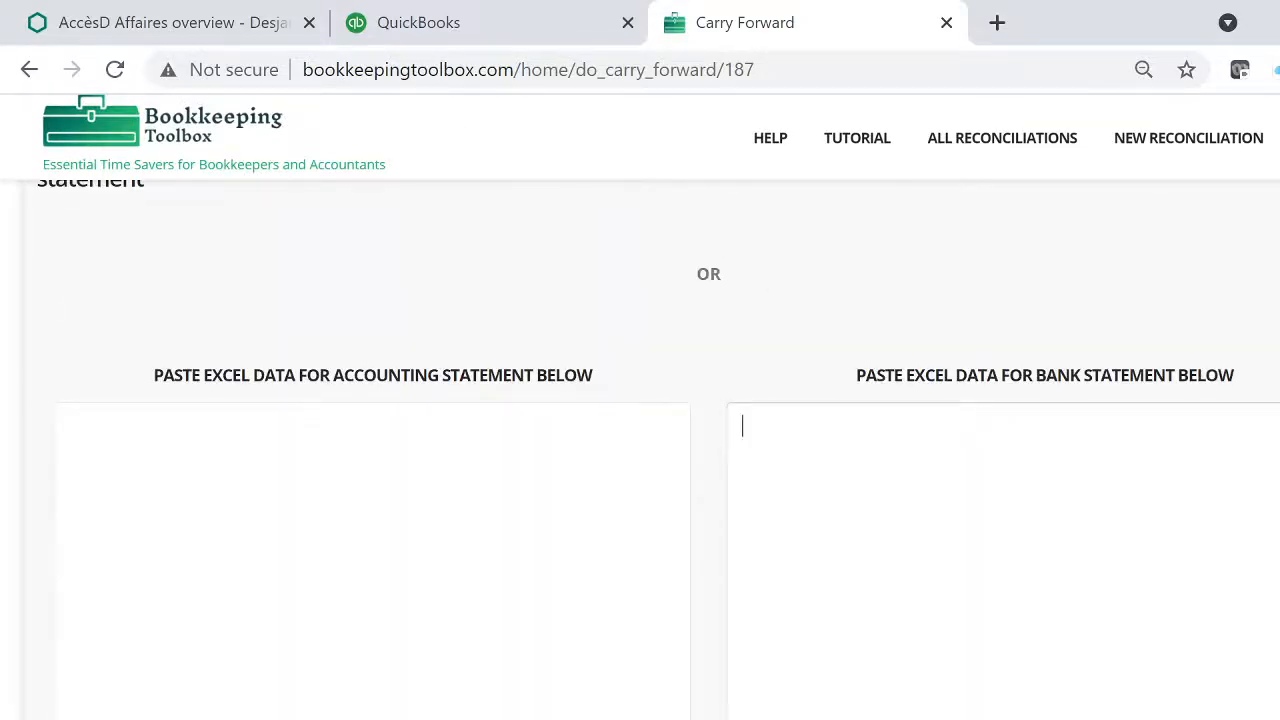
Step: Switch to AccèsD Affaires and list all posted transactions of the Moleskine chequing account between 01 October 2020 and 31 October 2020
{"action": "left_click", "coordinate": [171, 27]}
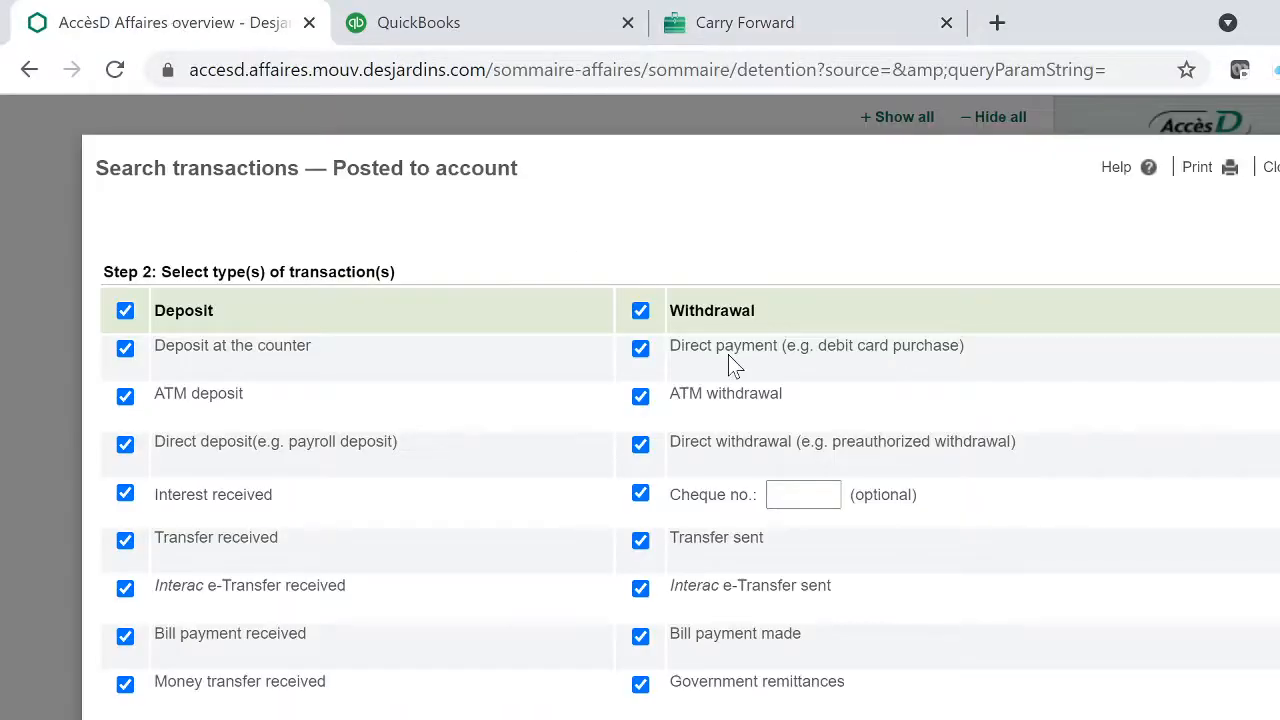
{"action": "scroll", "coordinate": [732, 366], "scroll_direction": "down", "scroll_amount": 5}
{"action": "scroll", "coordinate": [732, 366], "scroll_direction": "up", "scroll_amount": 5}
{"action": "scroll", "coordinate": [945, 257], "scroll_direction": "down", "scroll_amount": 4}
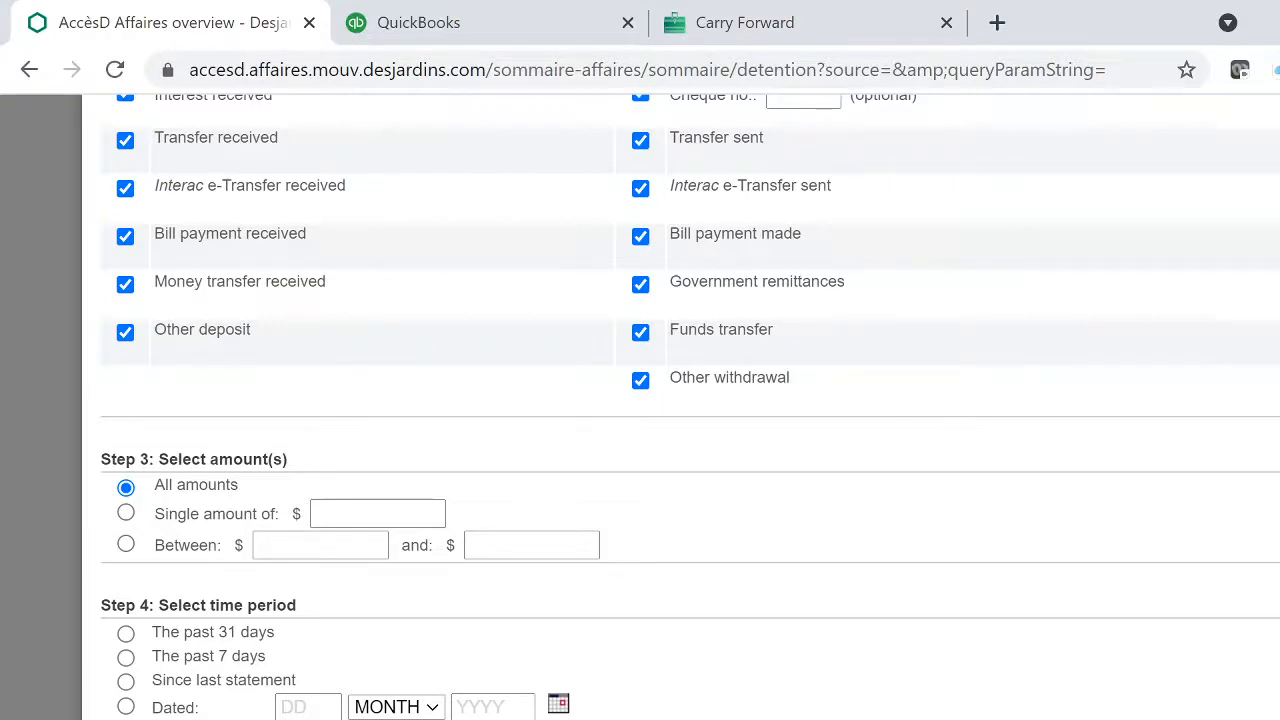
{"action": "left_click", "coordinate": [425, 718]}
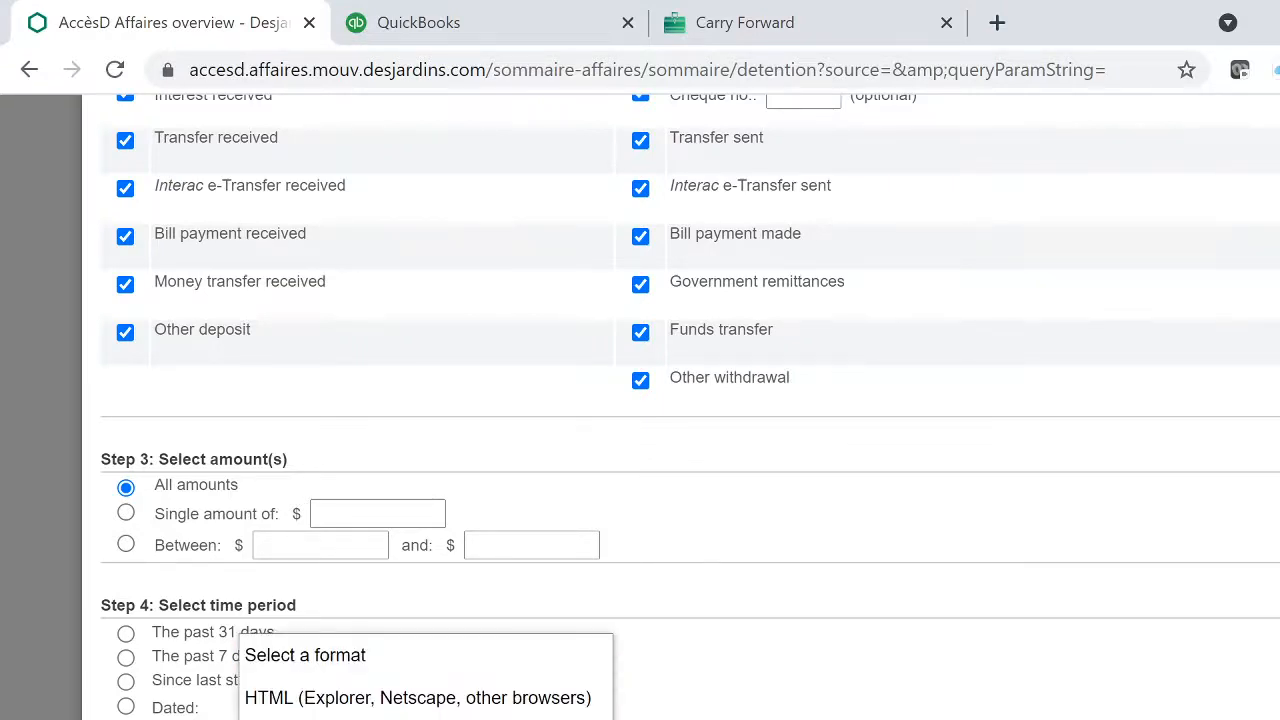
{"action": "left_click", "coordinate": [425, 718]}
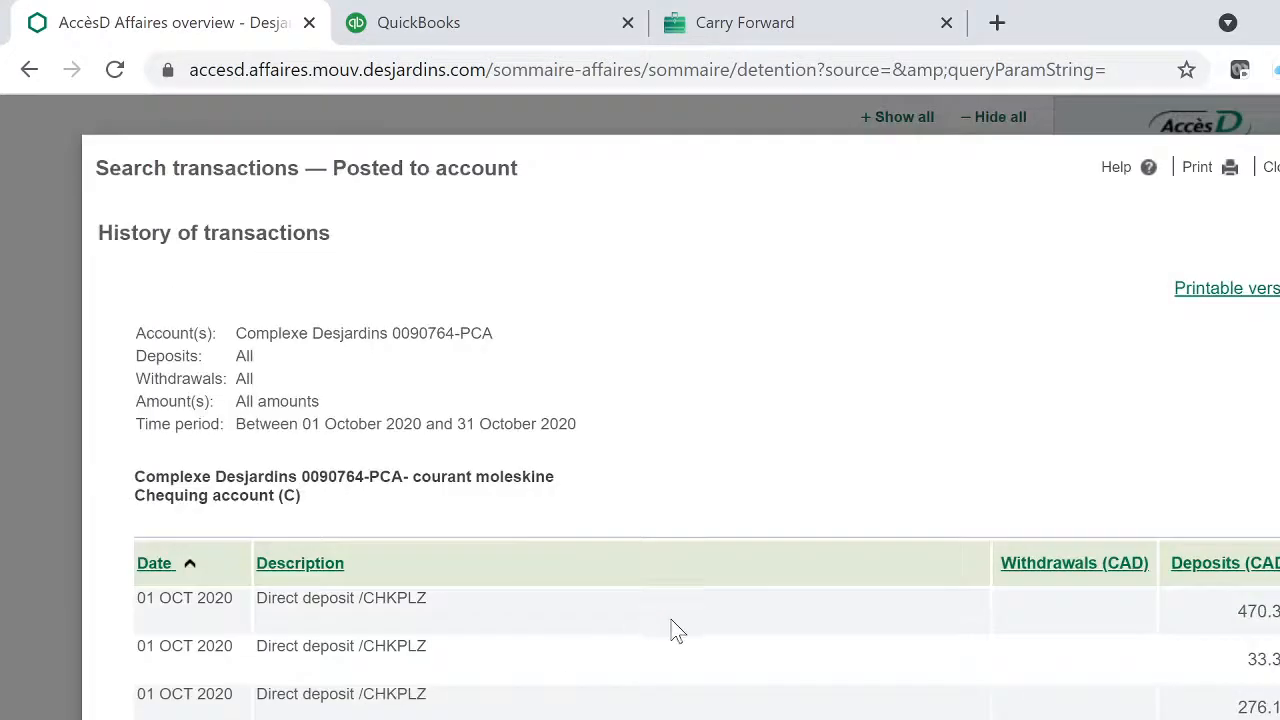
Step: Select the October 2020 transaction rows in the history table, from the first 01 OCT deposit through the end of the month
{"action": "scroll", "coordinate": [690, 615], "scroll_direction": "down", "scroll_amount": 4}
{"action": "scroll", "coordinate": [679, 600], "scroll_direction": "up", "scroll_amount": 3}
{"action": "scroll", "coordinate": [679, 600], "scroll_direction": "down", "scroll_amount": 1}
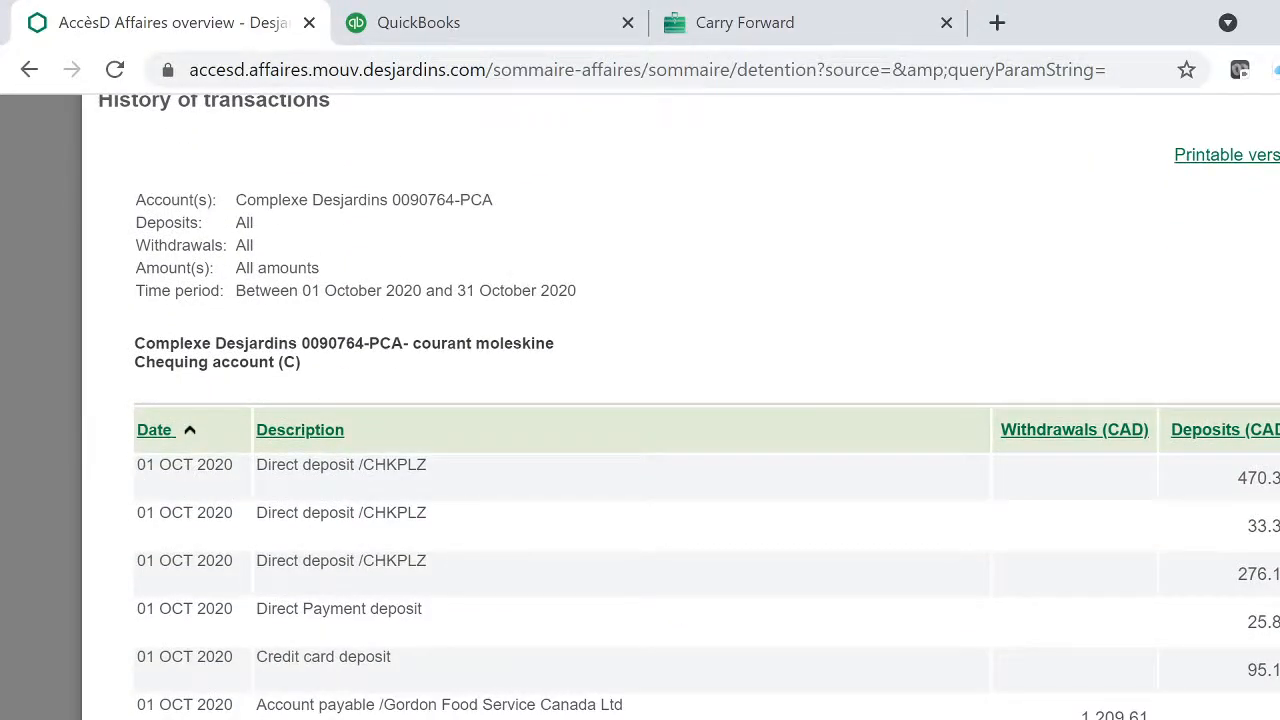
{"action": "left_click_drag", "start_coordinate": [136, 462], "coordinate": [1256, 390]}
{"action": "scroll", "coordinate": [640, 400], "scroll_direction": "down", "scroll_amount": 14}
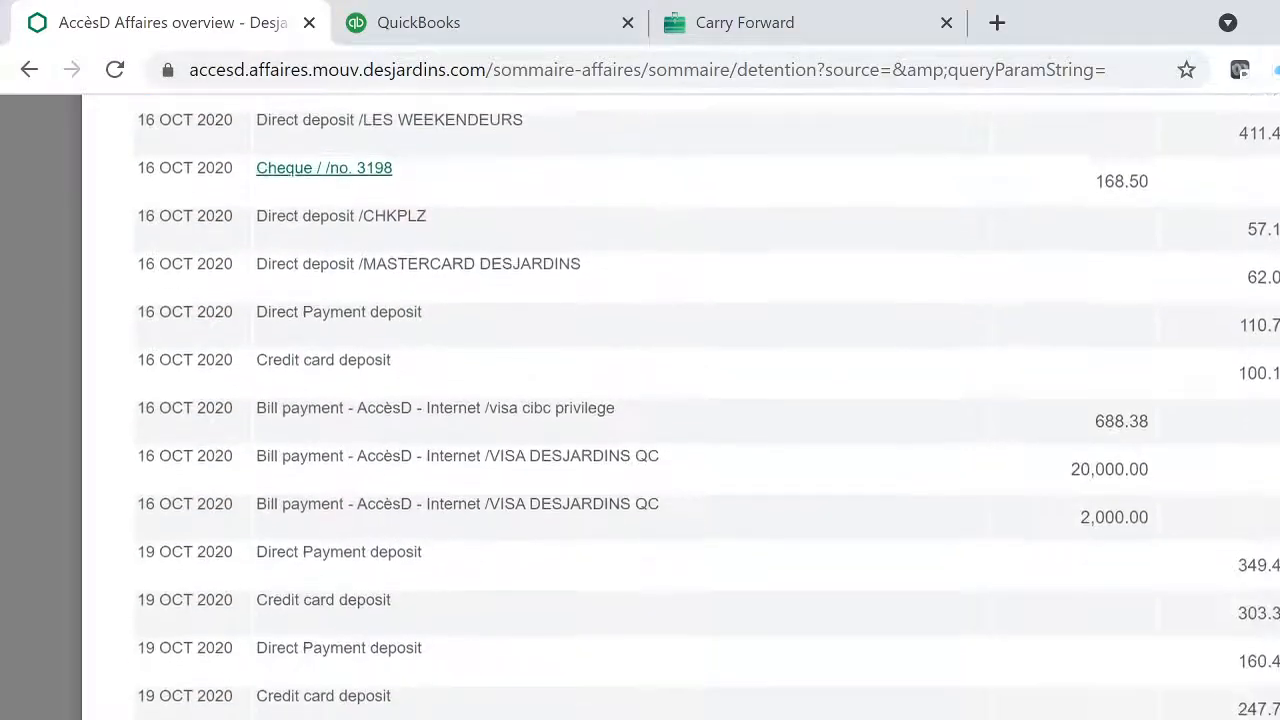
{"action": "scroll", "coordinate": [640, 400], "scroll_direction": "down", "scroll_amount": 14}
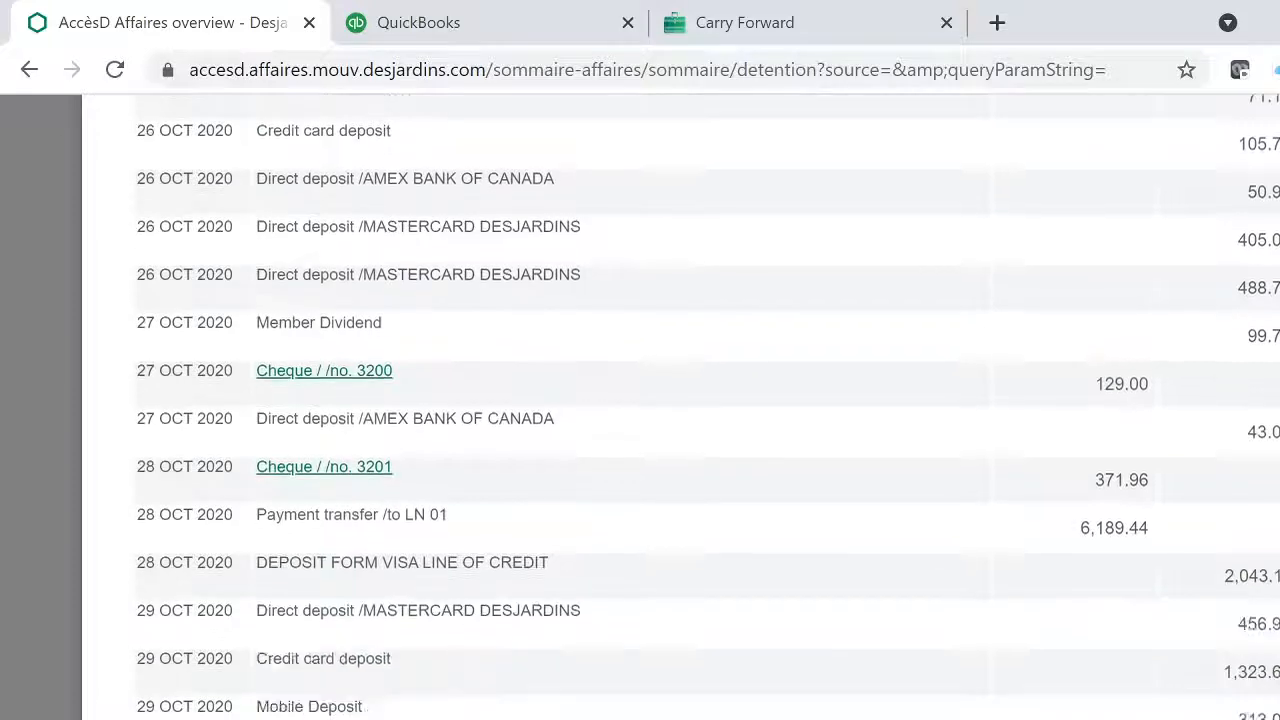
{"action": "scroll", "coordinate": [640, 400], "scroll_direction": "down", "scroll_amount": 3}
{"action": "left_click", "coordinate": [1256, 712], "text": "shift"}
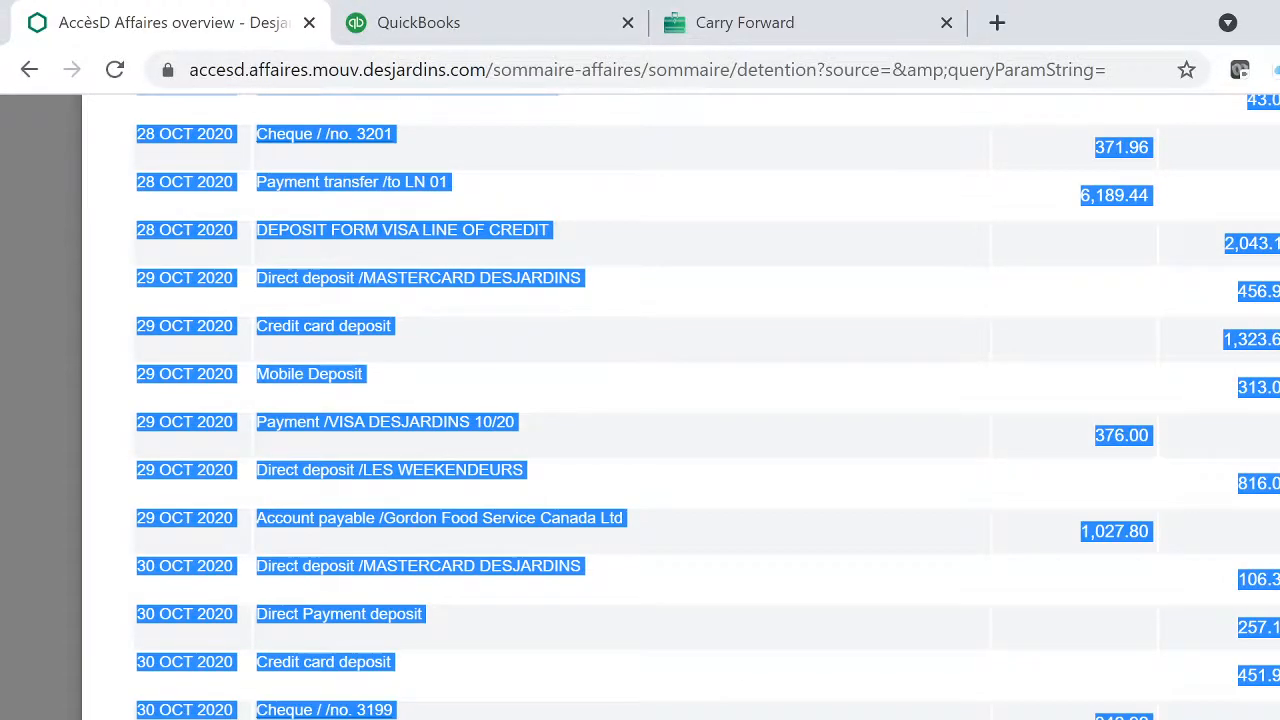
Step: Switch to the blank Excel workbook and paste the copied October bank transactions starting in cell A1
{"action": "key", "text": "alt+tab"}
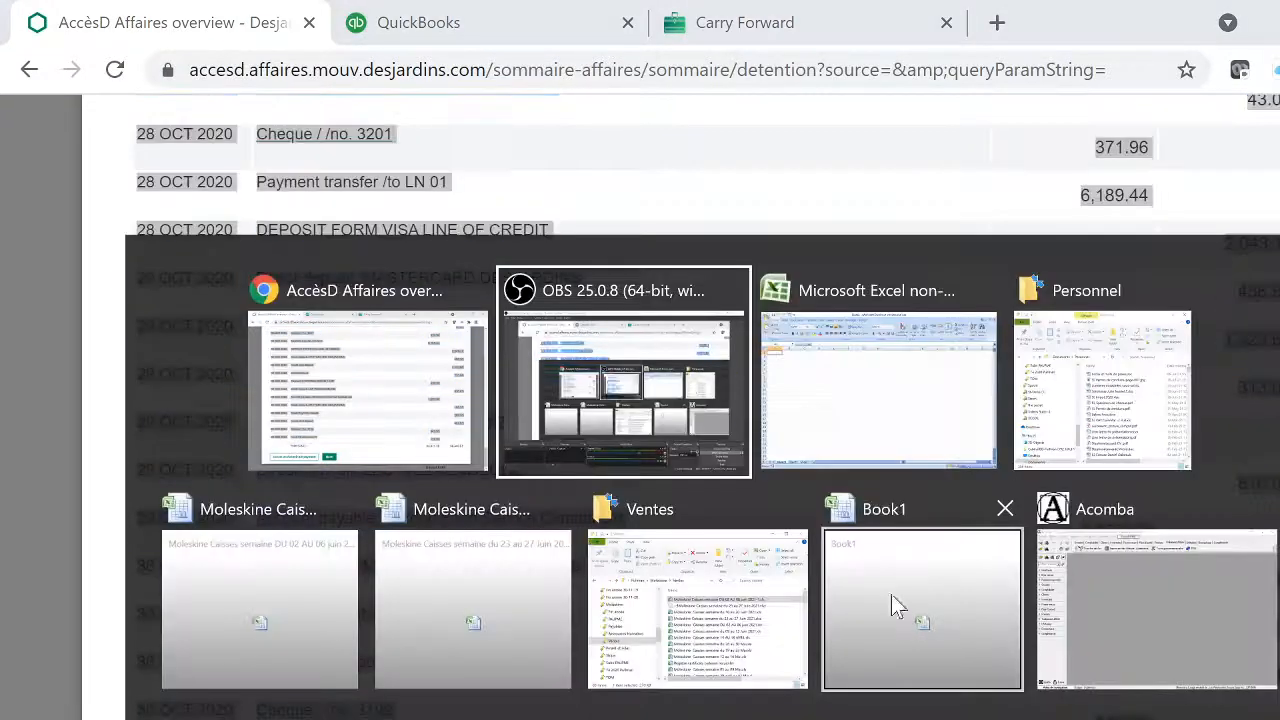
{"action": "left_click", "coordinate": [860, 440]}
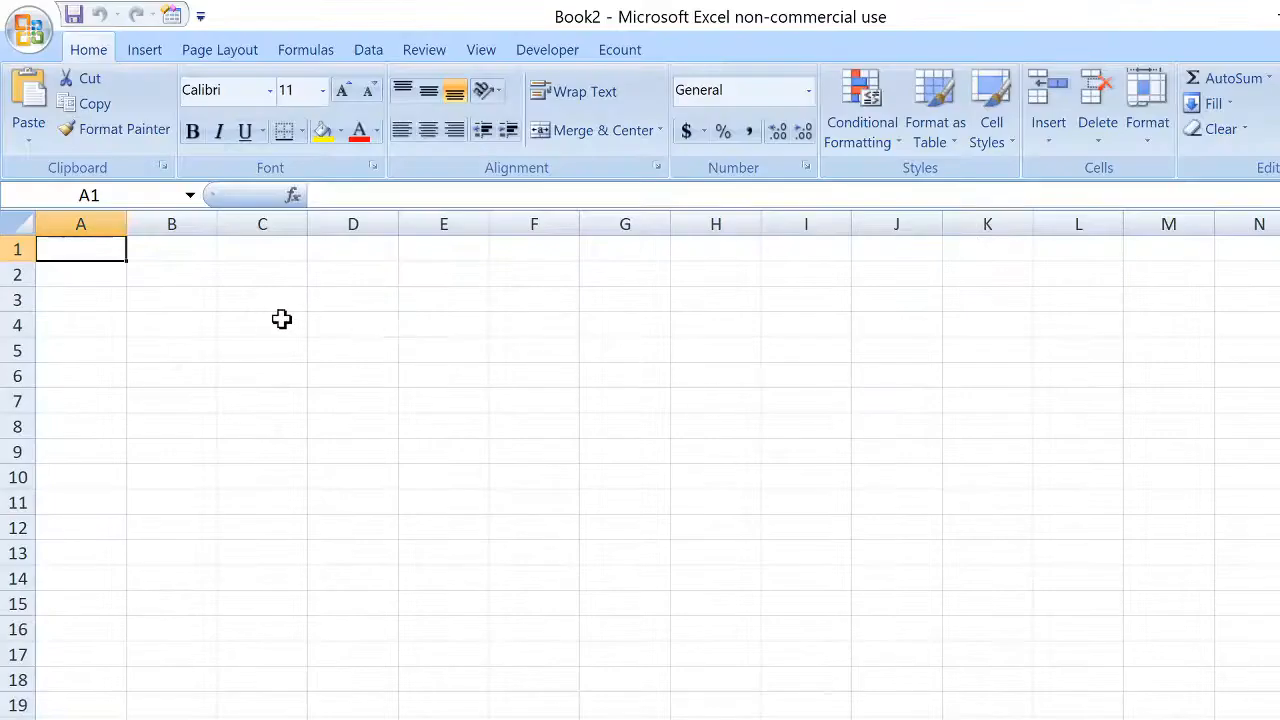
{"action": "key", "text": "ctrl+v"}
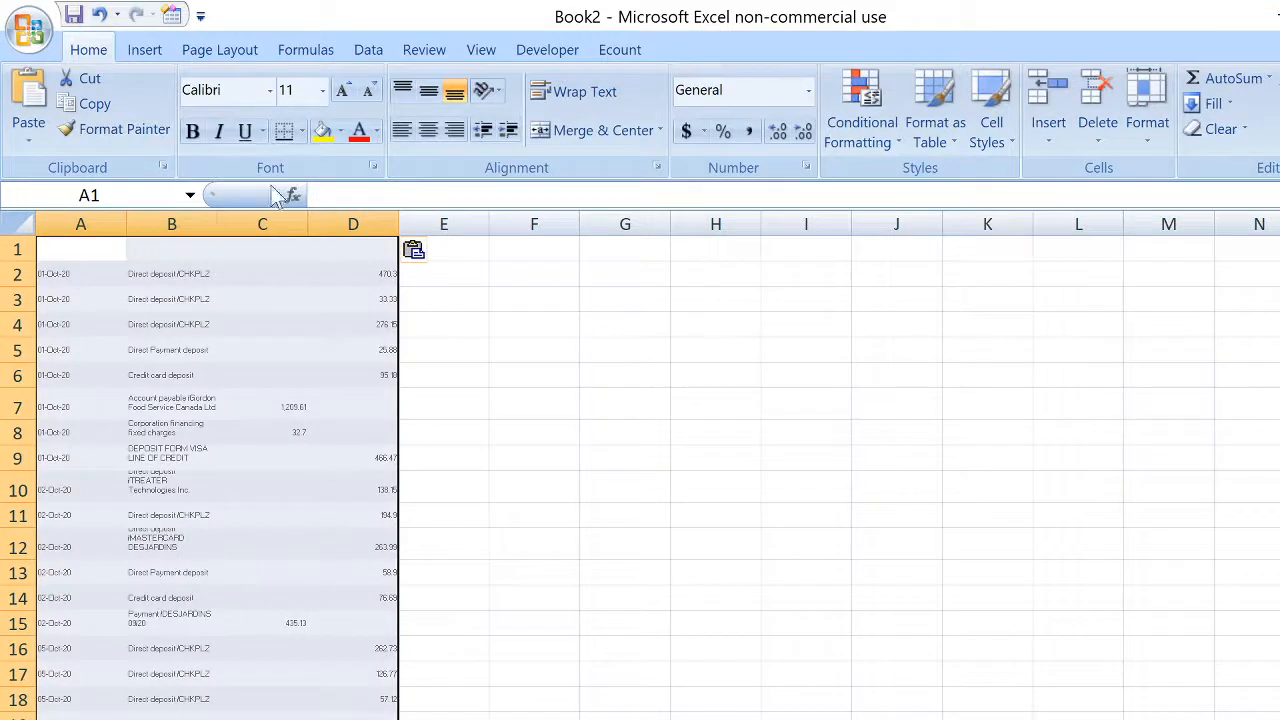
Step: Set the pasted transactions' font size to 16 and autofit their column widths
{"action": "left_click", "coordinate": [321, 91]}
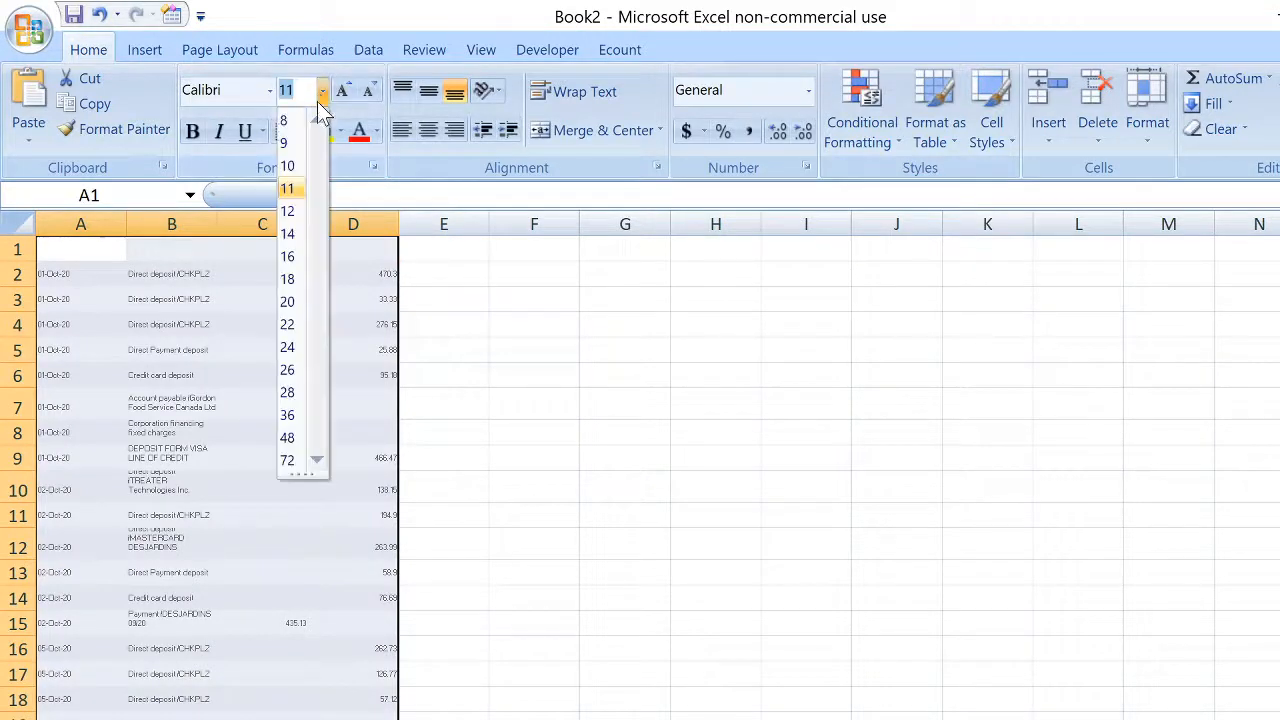
{"action": "left_click", "coordinate": [288, 256]}
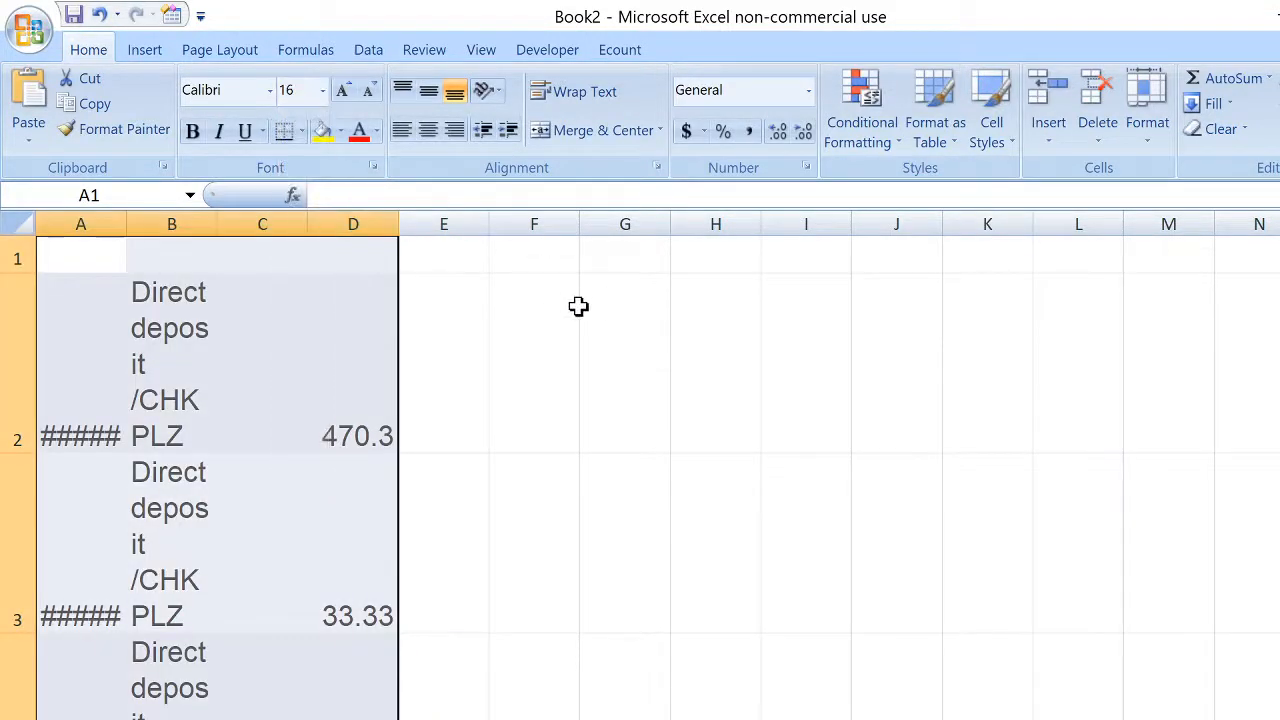
{"action": "left_click", "coordinate": [1144, 137]}
{"action": "left_click", "coordinate": [1080, 286]}
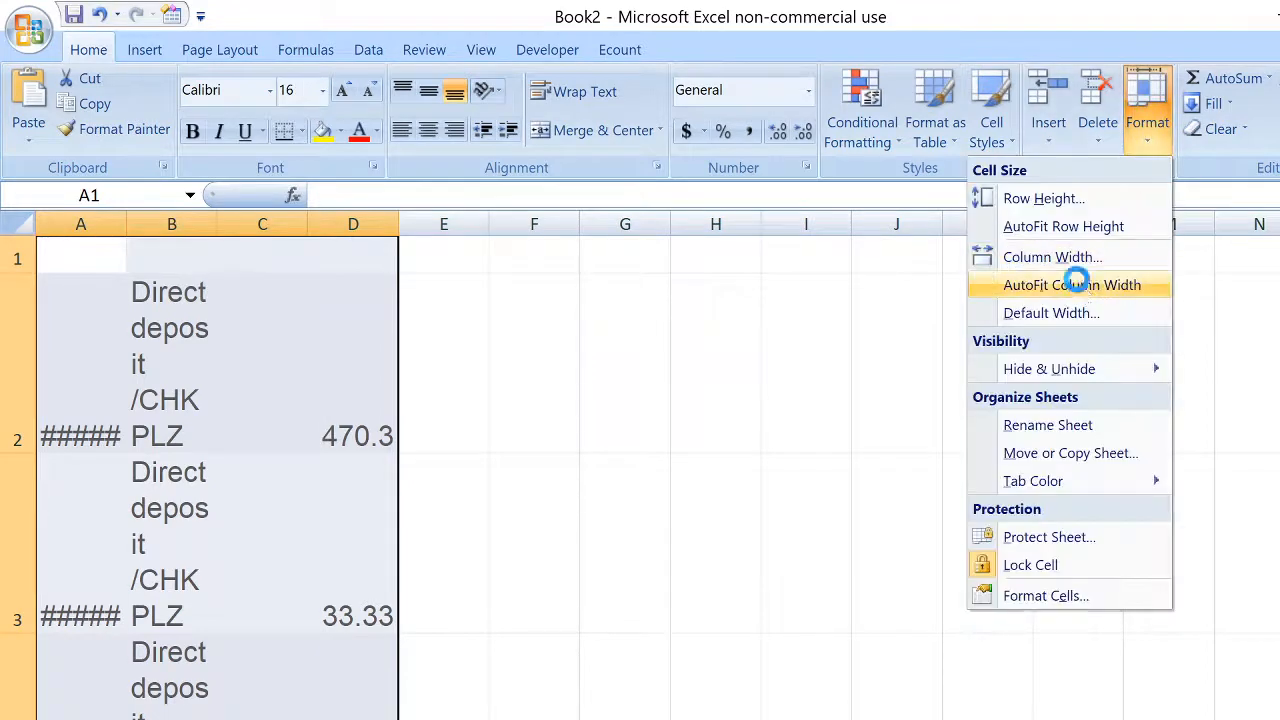
Step: Turn off text wrapping for columns A to D and autofit the column widths to the unwrapped text
{"action": "left_click", "coordinate": [718, 400]}
{"action": "left_click_drag", "start_coordinate": [107, 235], "coordinate": [474, 222]}
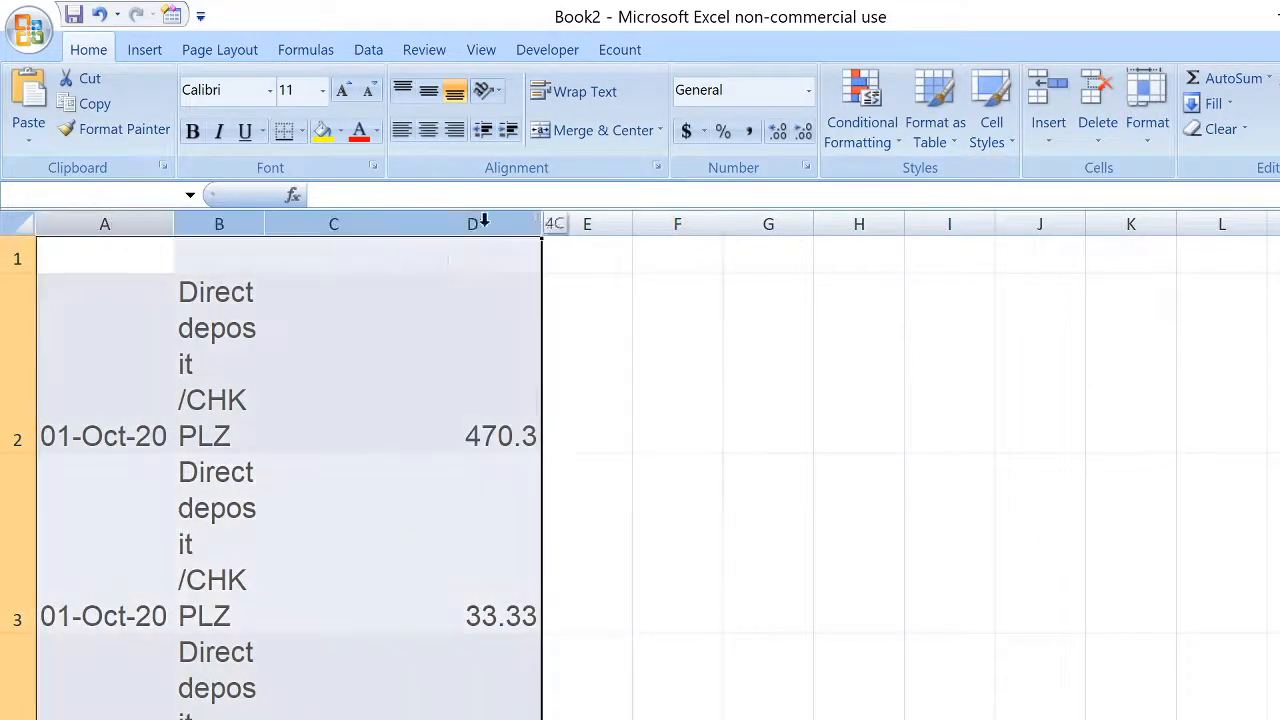
{"action": "right_click", "coordinate": [446, 286]}
{"action": "left_click", "coordinate": [250, 503]}
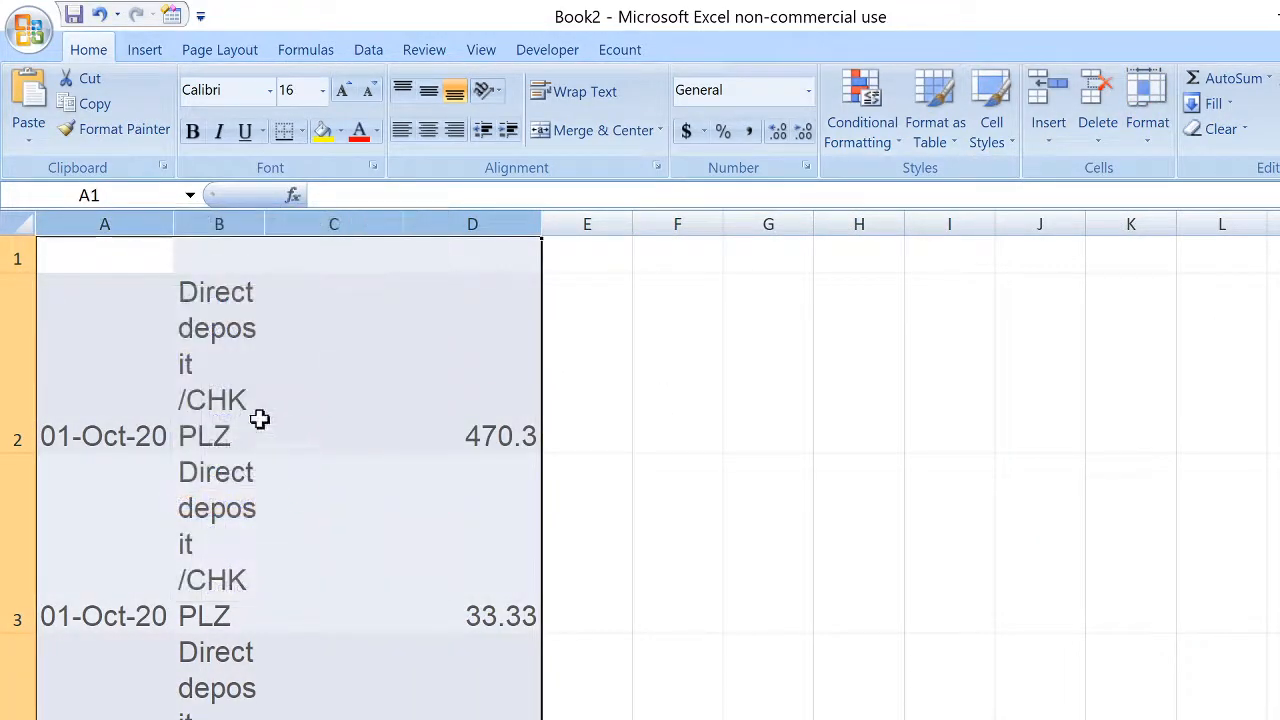
{"action": "left_click", "coordinate": [123, 258]}
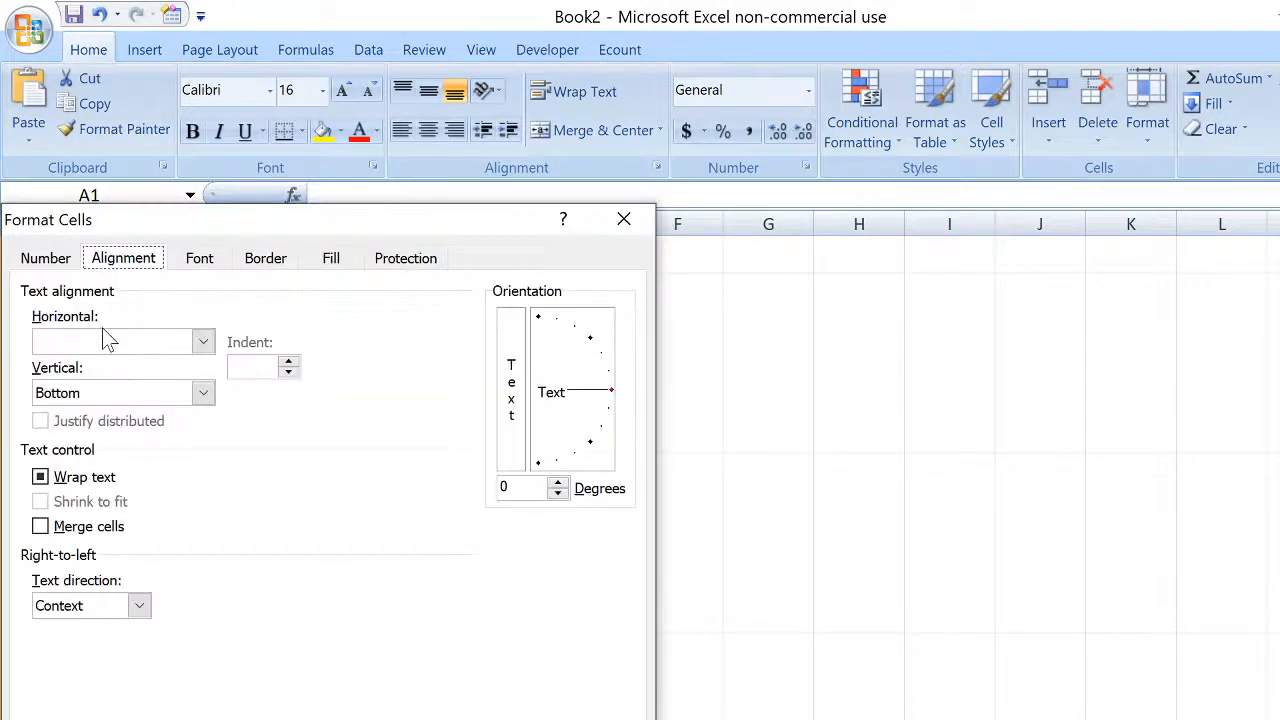
{"action": "left_click", "coordinate": [72, 480]}
{"action": "left_click", "coordinate": [72, 480]}
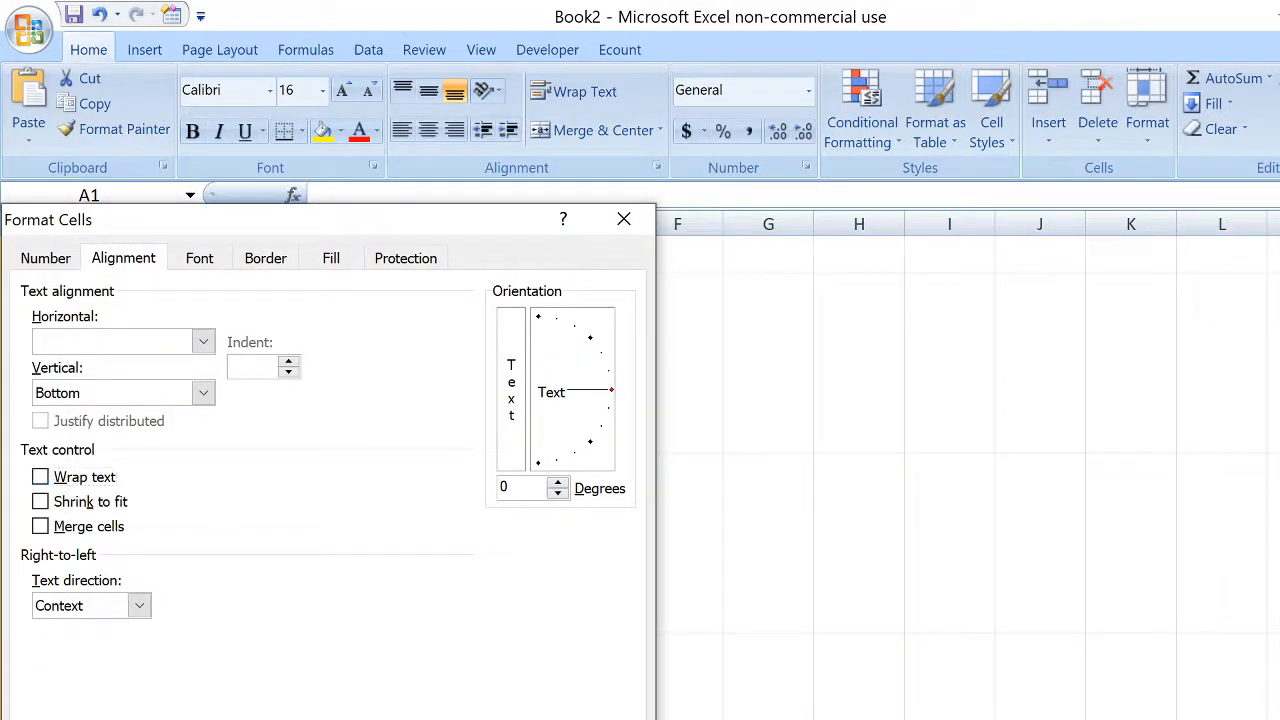
{"action": "key", "text": "Return"}
{"action": "left_click", "coordinate": [1148, 140]}
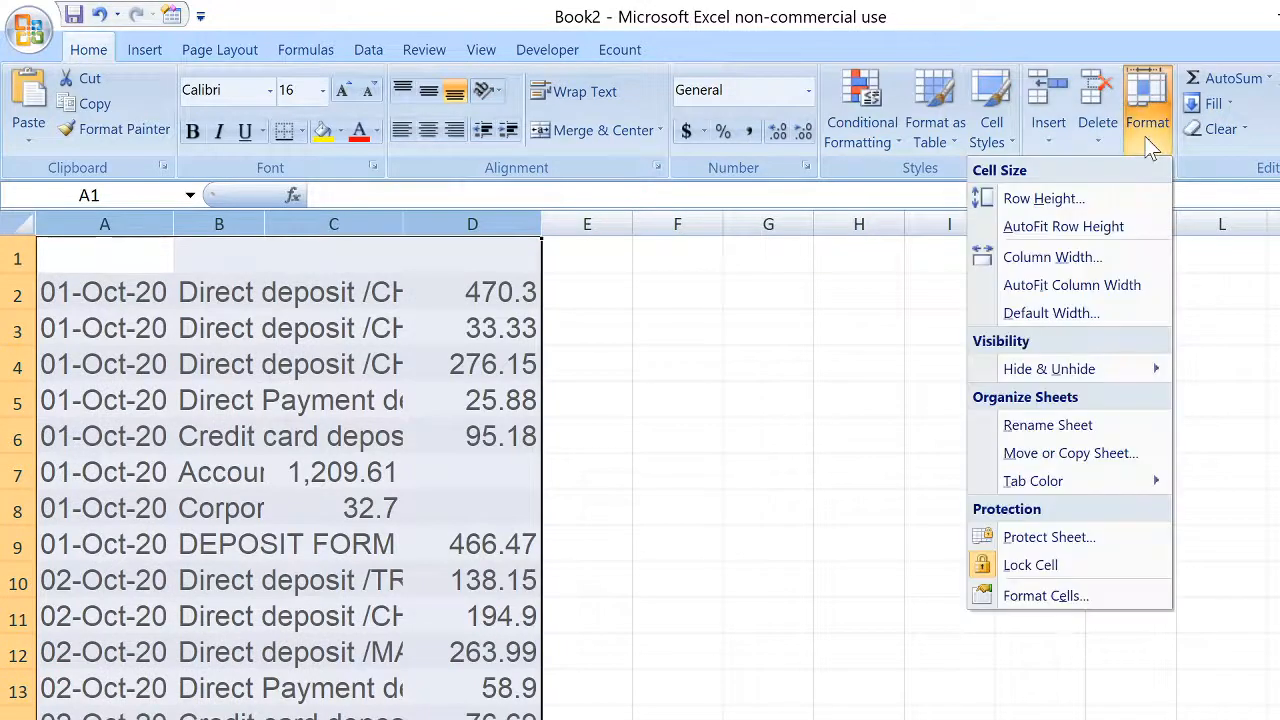
{"action": "left_click", "coordinate": [1093, 288]}
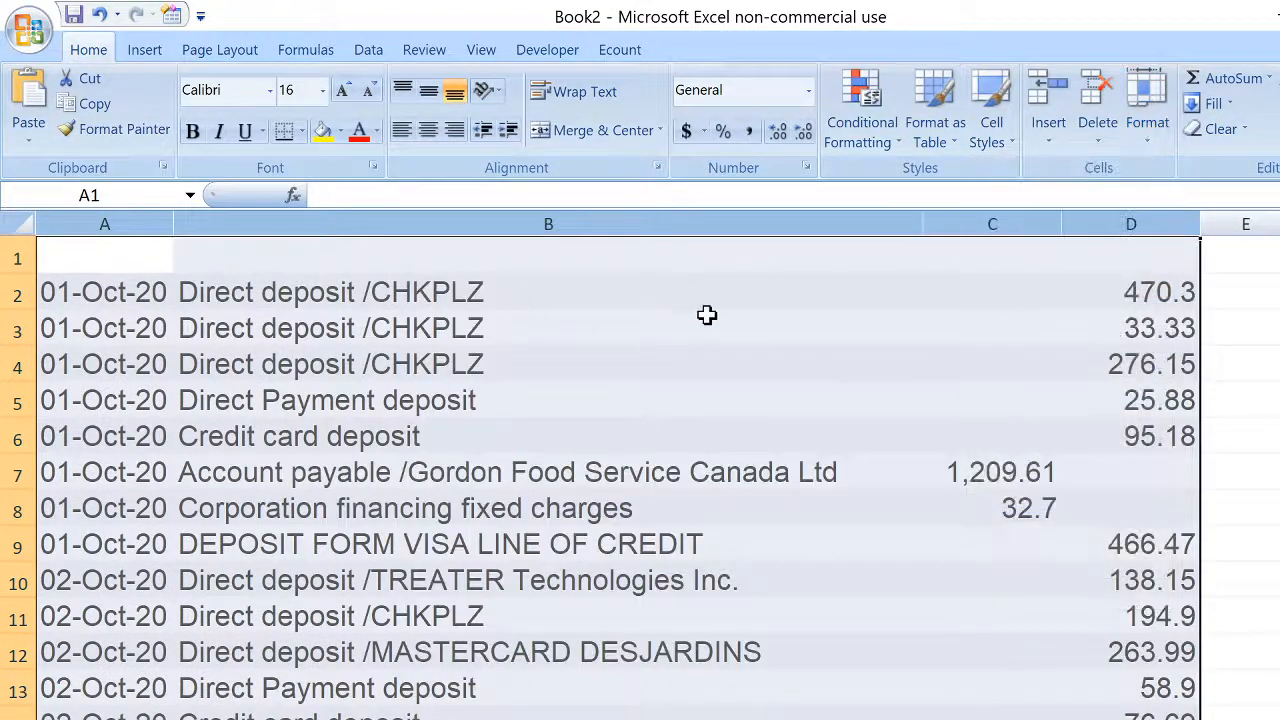
Step: Examine the pasted October rows, checking how withdrawals and deposits are split between columns C and D
{"action": "left_click", "coordinate": [707, 315]}
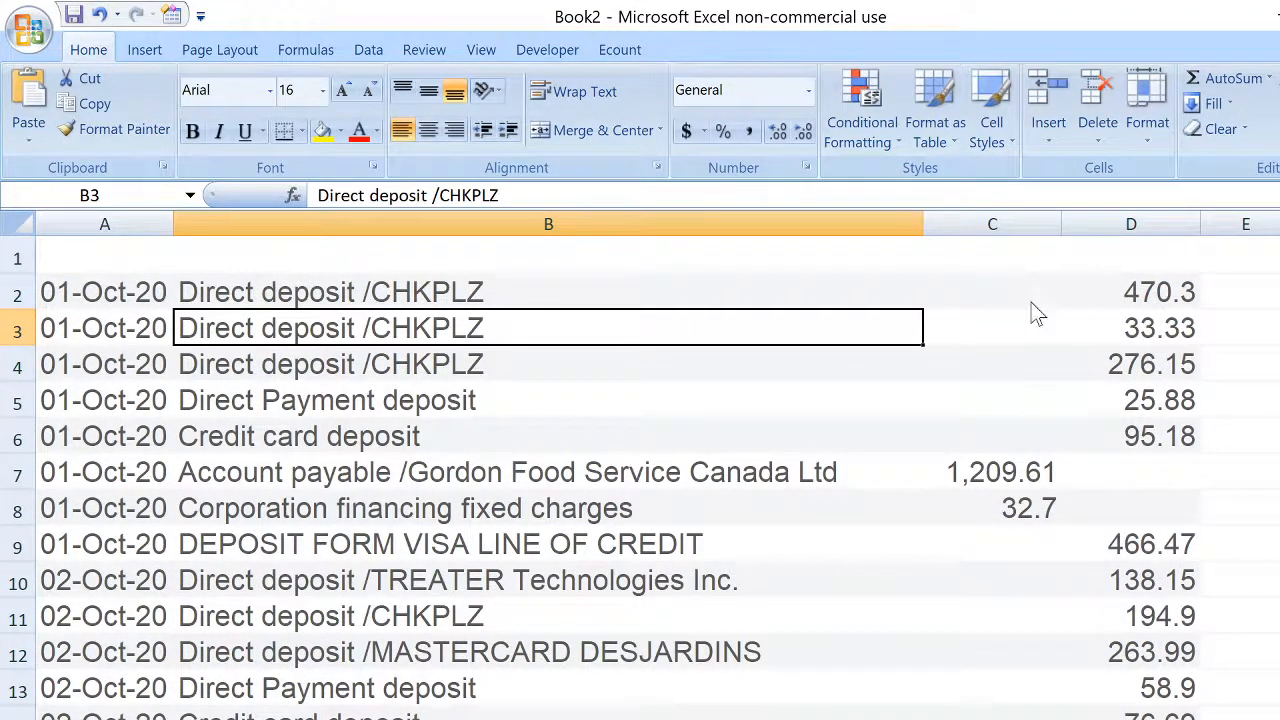
{"action": "left_click", "coordinate": [990, 478]}
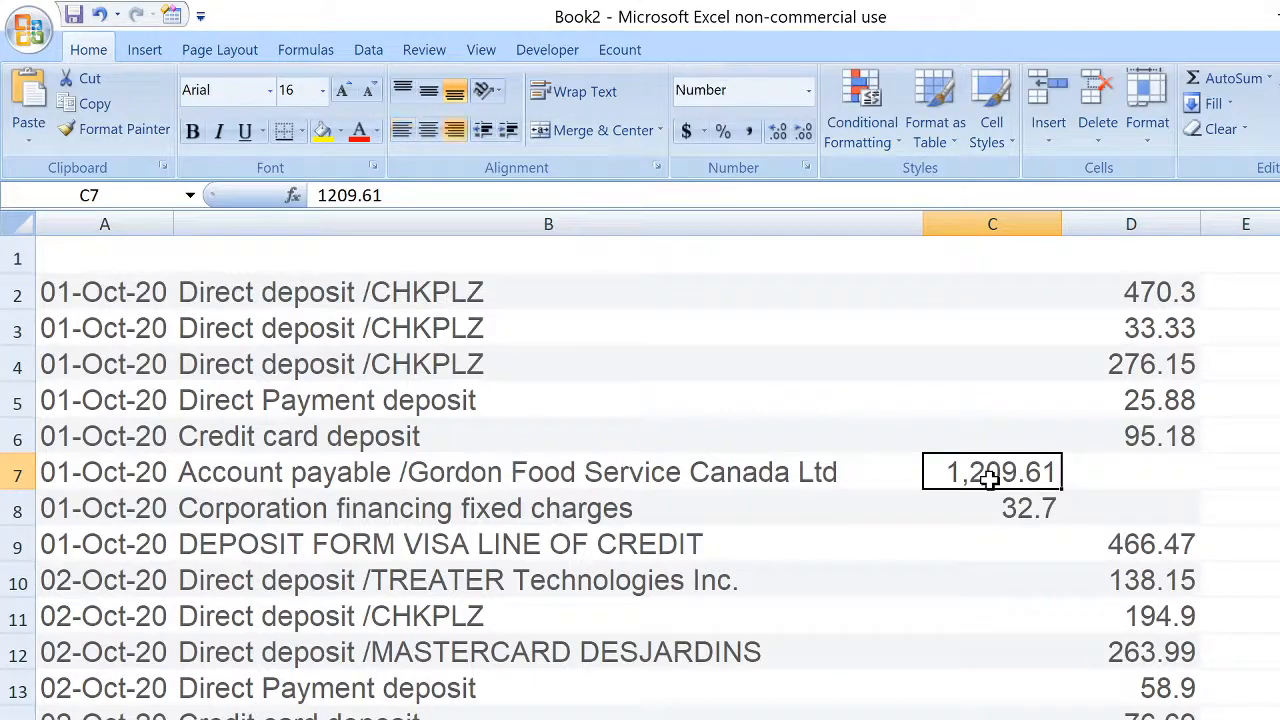
{"action": "left_click", "coordinate": [992, 402]}
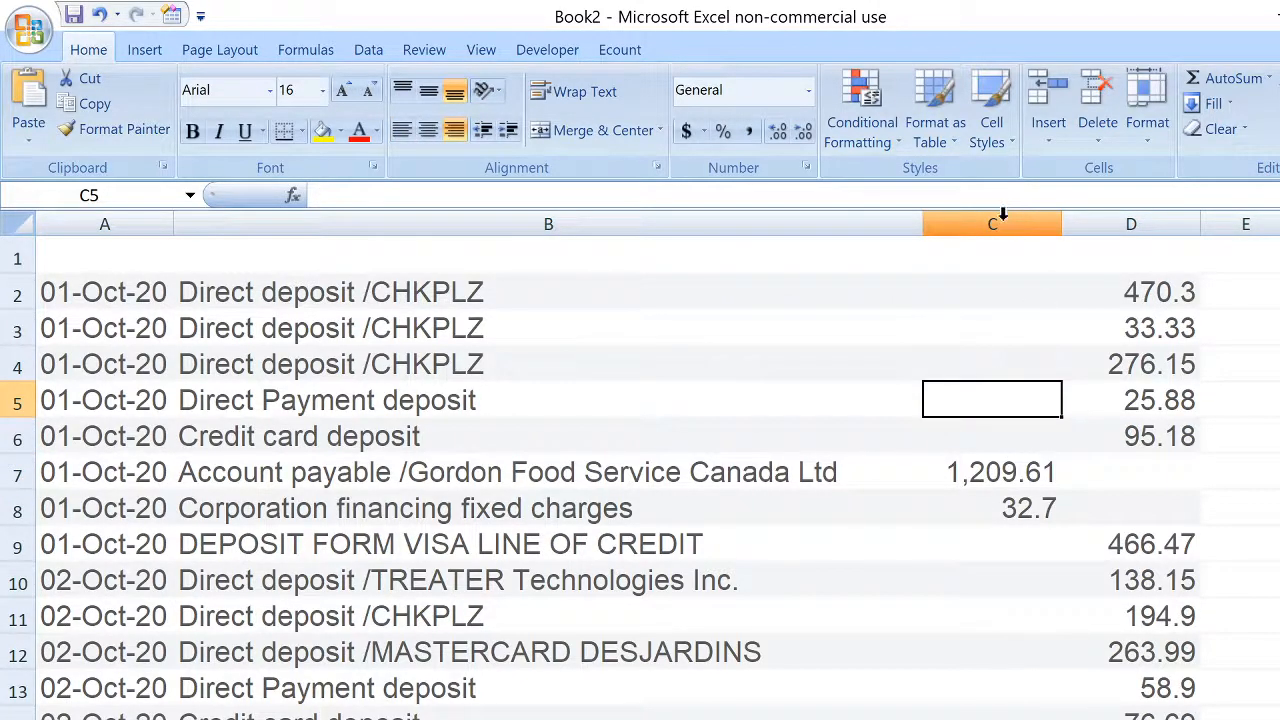
{"action": "scroll", "coordinate": [940, 372], "scroll_direction": "down", "scroll_amount": 20}
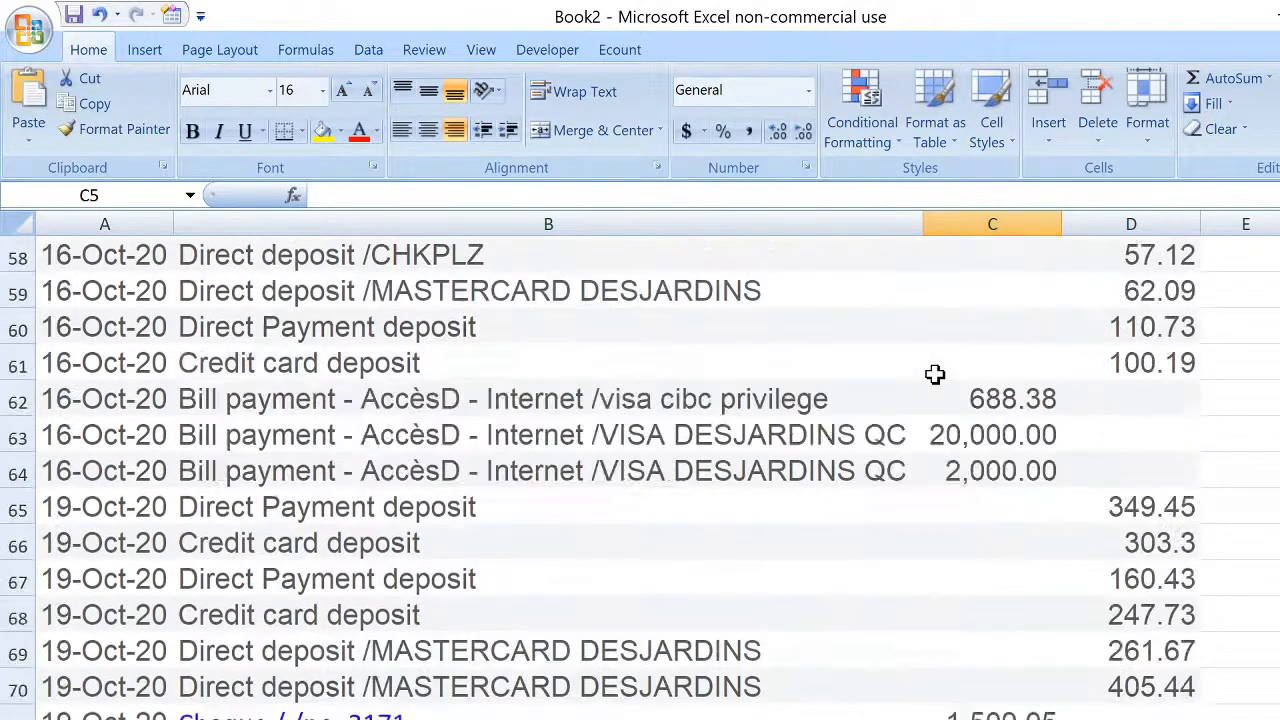
{"action": "scroll", "coordinate": [934, 374], "scroll_direction": "down", "scroll_amount": 11}
{"action": "scroll", "coordinate": [934, 374], "scroll_direction": "up", "scroll_amount": 20}
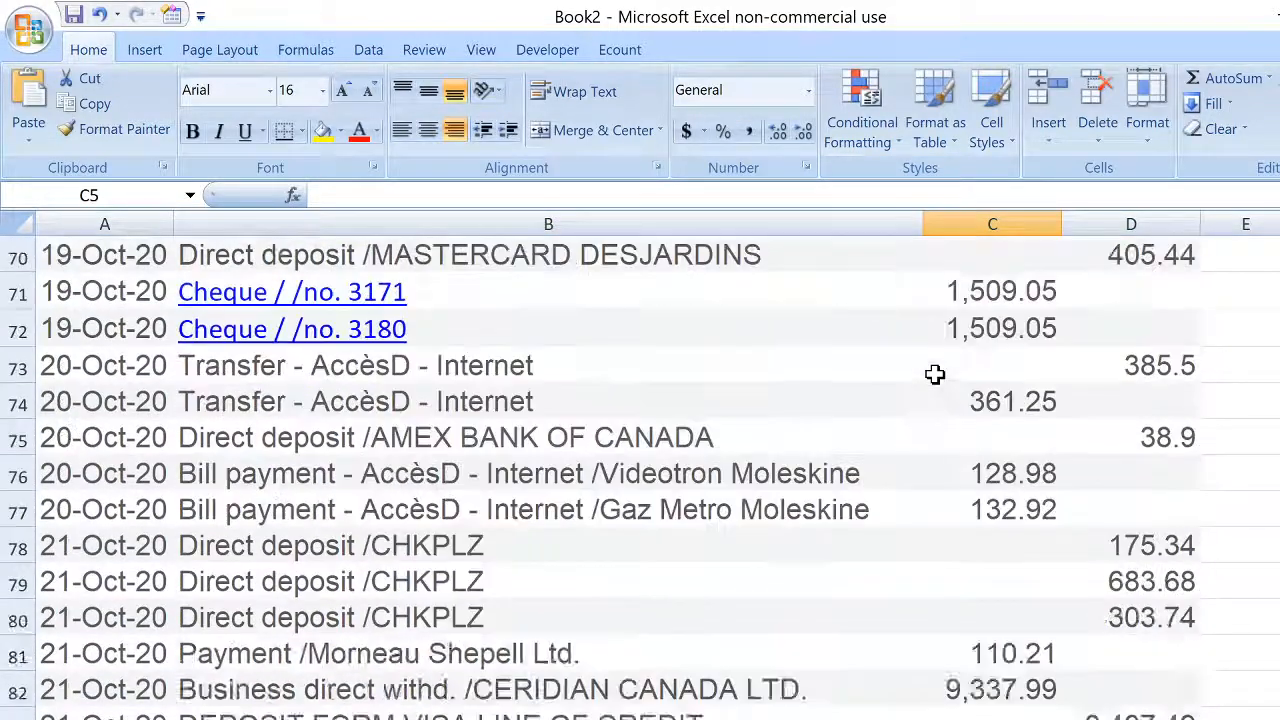
{"action": "scroll", "coordinate": [934, 374], "scroll_direction": "up", "scroll_amount": 10}
Step: Switch to the Carry Forward page in Chrome and review the outstanding entries and the paste areas for the new statements
{"action": "key", "text": "alt+Tab"}
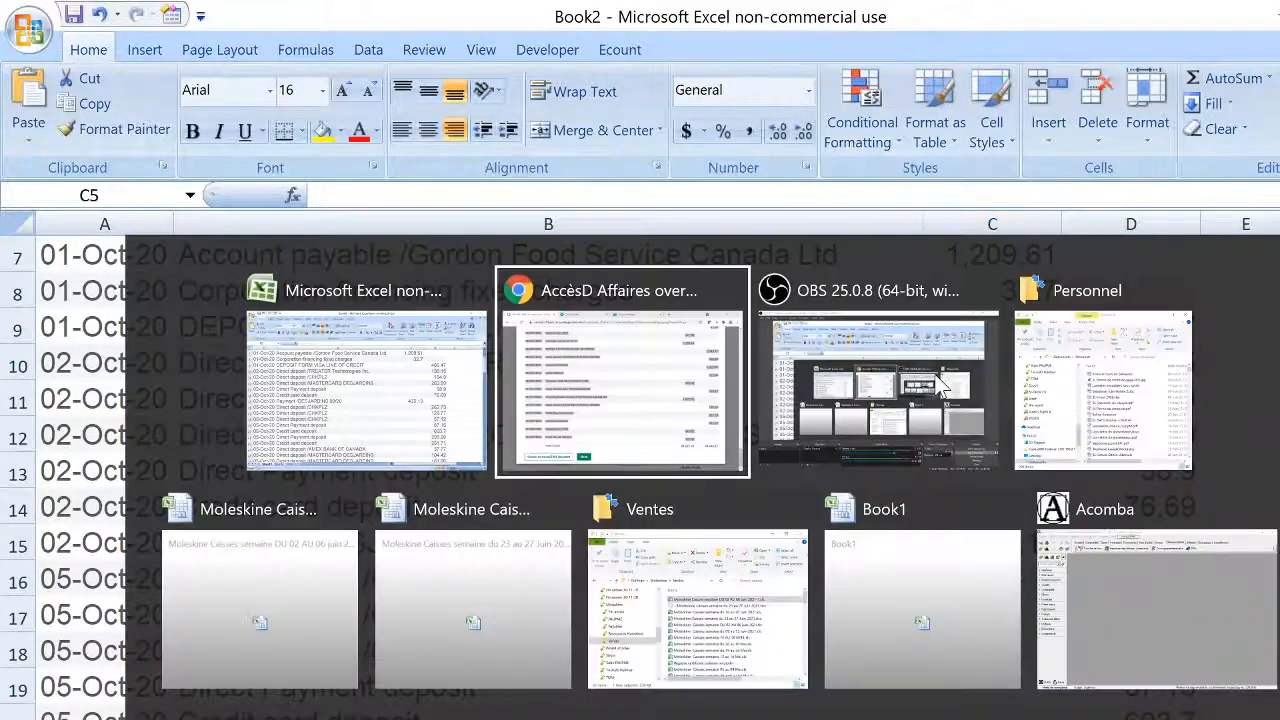
{"action": "left_click", "coordinate": [669, 384]}
{"action": "left_click", "coordinate": [800, 18]}
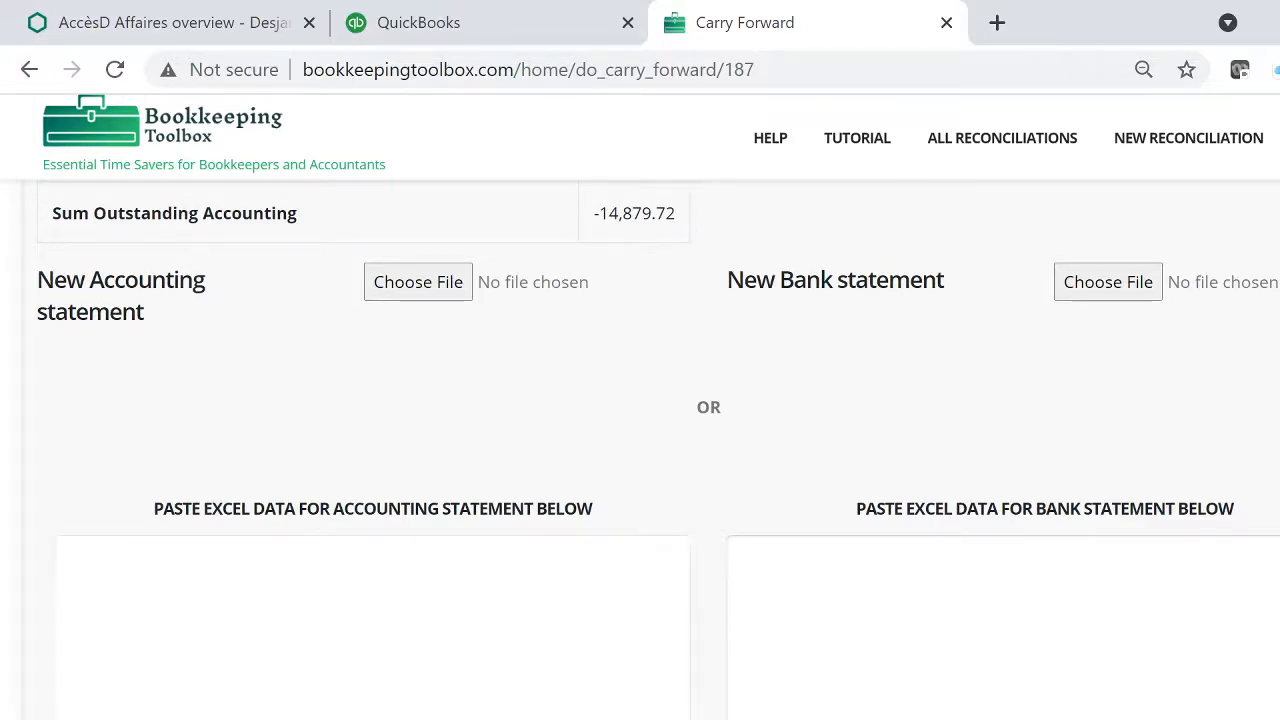
{"action": "scroll", "coordinate": [640, 450], "scroll_direction": "up", "scroll_amount": 15}
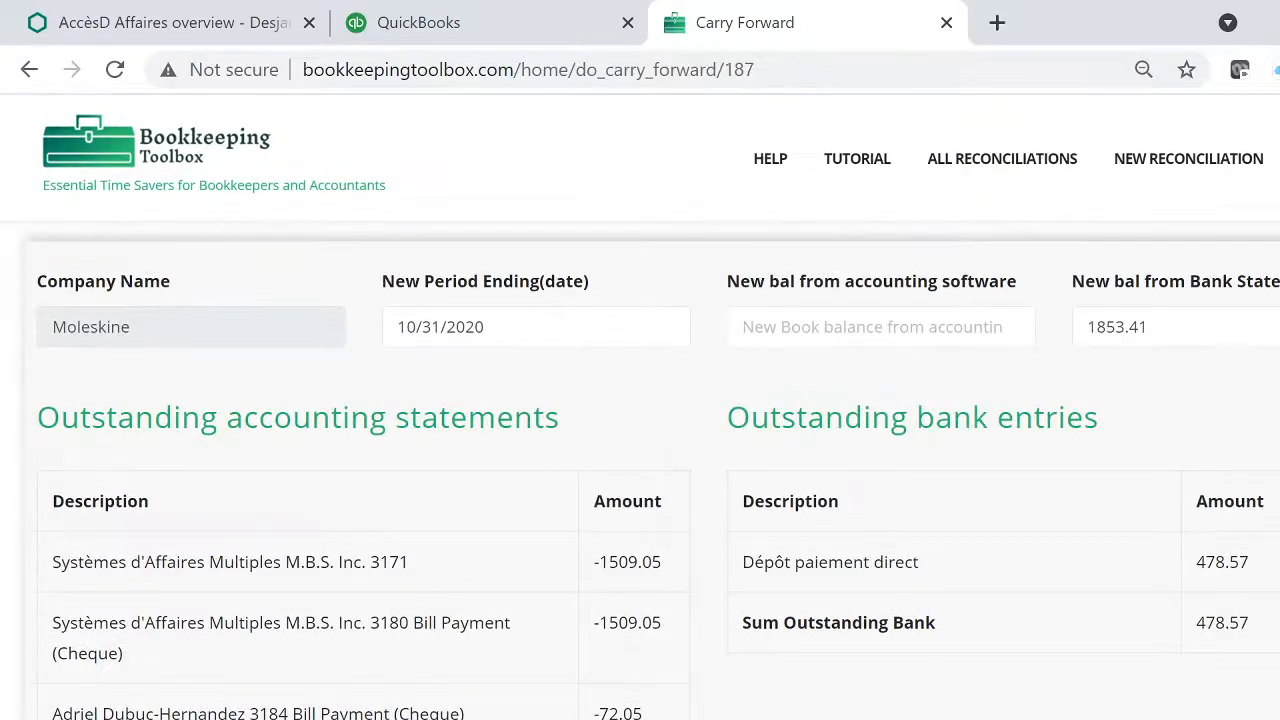
{"action": "scroll", "coordinate": [640, 450], "scroll_direction": "down", "scroll_amount": 2}
{"action": "scroll", "coordinate": [640, 450], "scroll_direction": "down", "scroll_amount": 10}
{"action": "scroll", "coordinate": [640, 450], "scroll_direction": "up", "scroll_amount": 4}
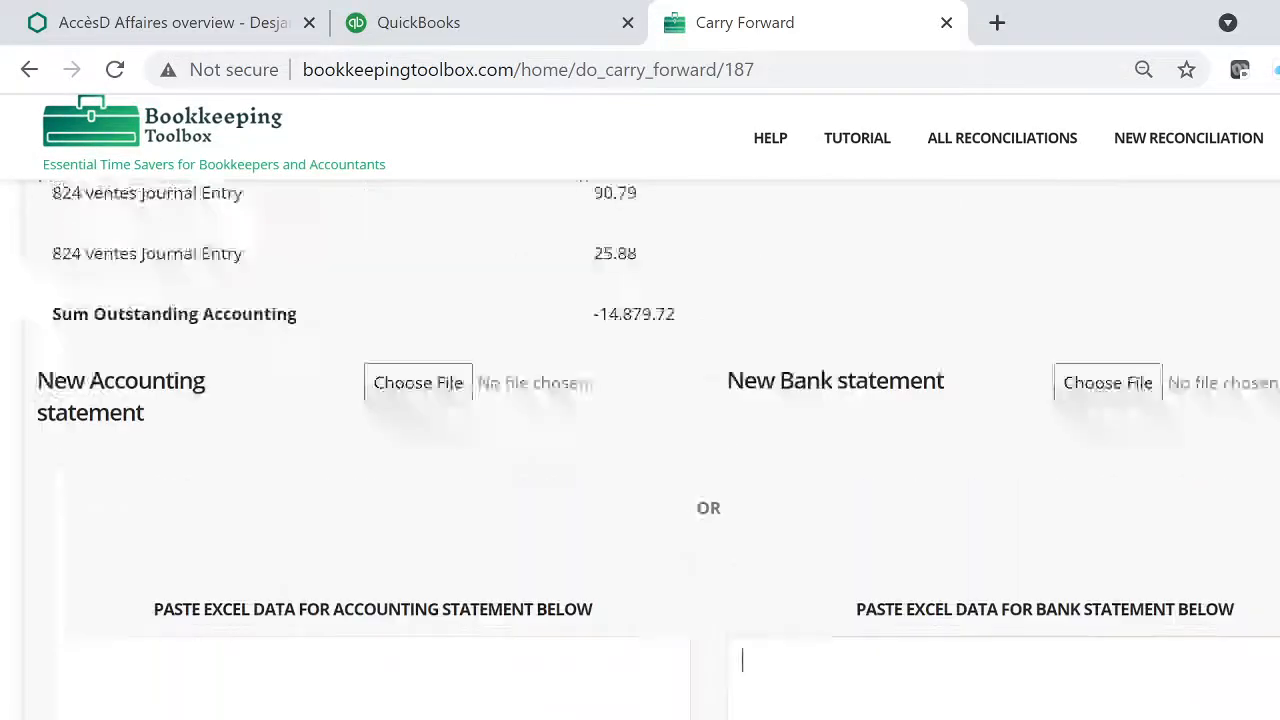
{"action": "scroll", "coordinate": [640, 450], "scroll_direction": "down", "scroll_amount": 3}
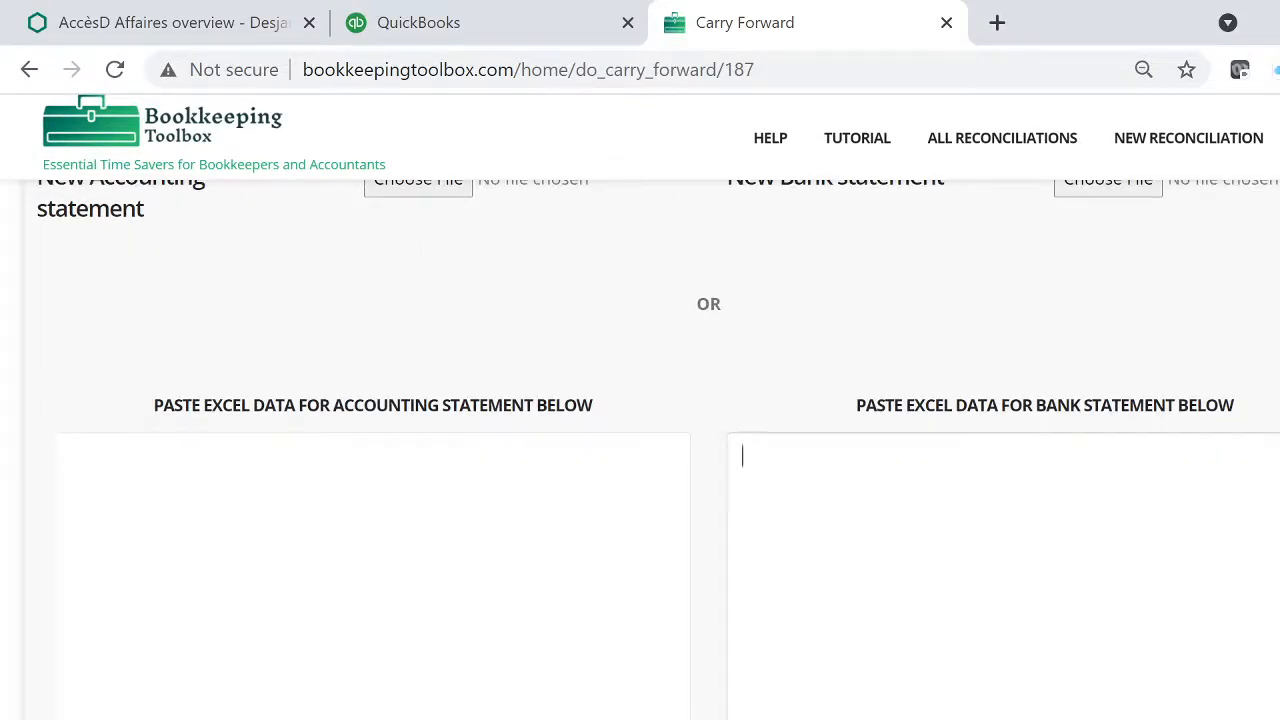
Step: Return to the Excel workbook and inspect the date, description, withdrawal and deposit cells of the first transaction in row 2
{"action": "key", "text": "alt+Tab"}
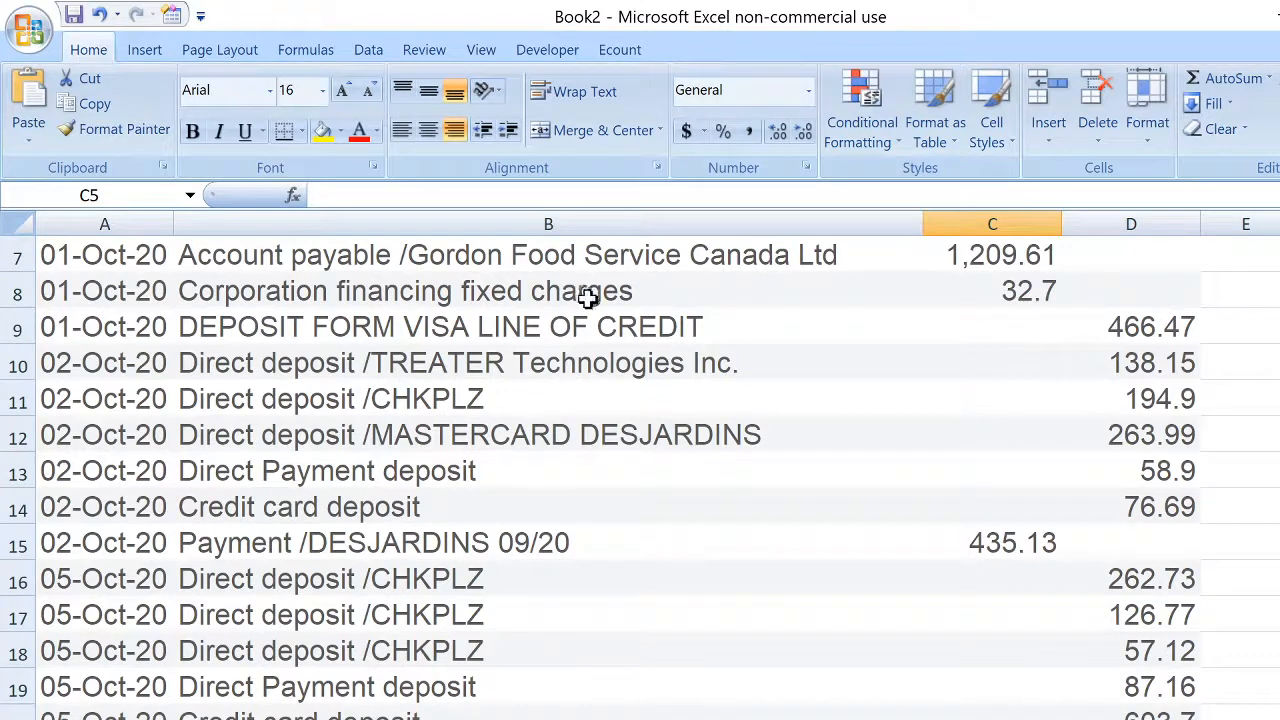
{"action": "scroll", "coordinate": [588, 298], "scroll_direction": "up", "scroll_amount": 2}
{"action": "left_click", "coordinate": [85, 300]}
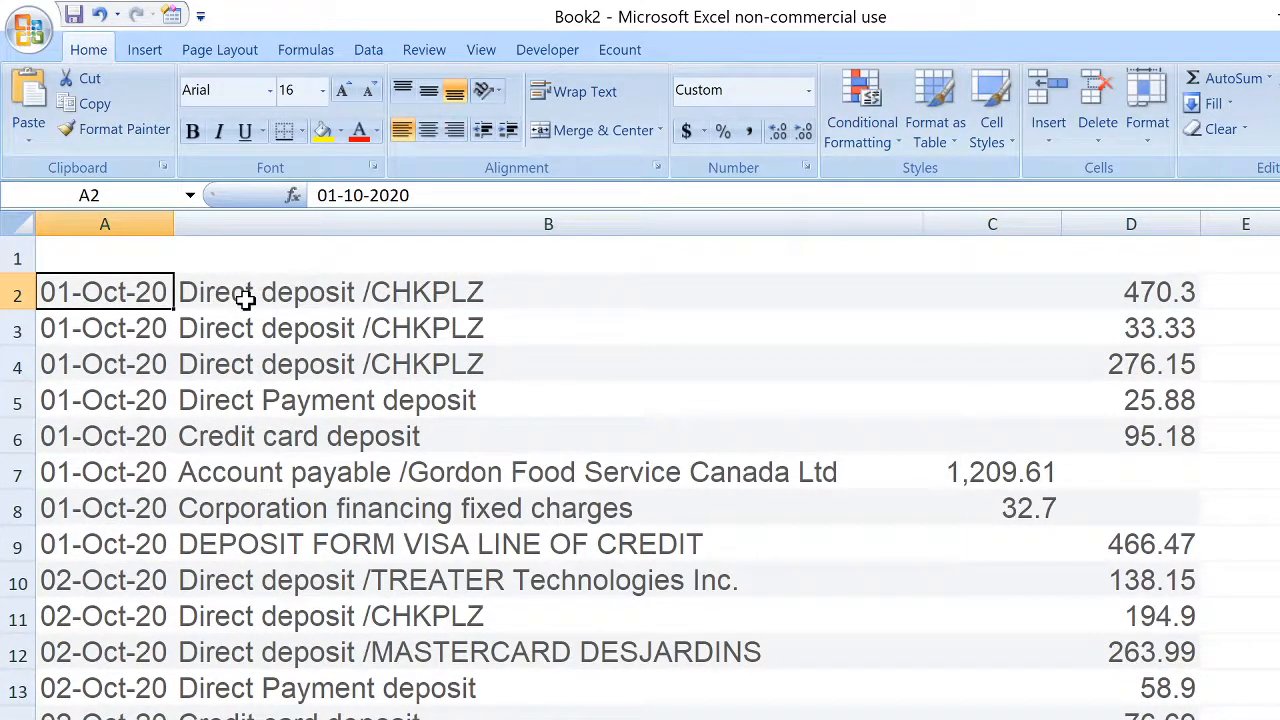
{"action": "left_click", "coordinate": [245, 299]}
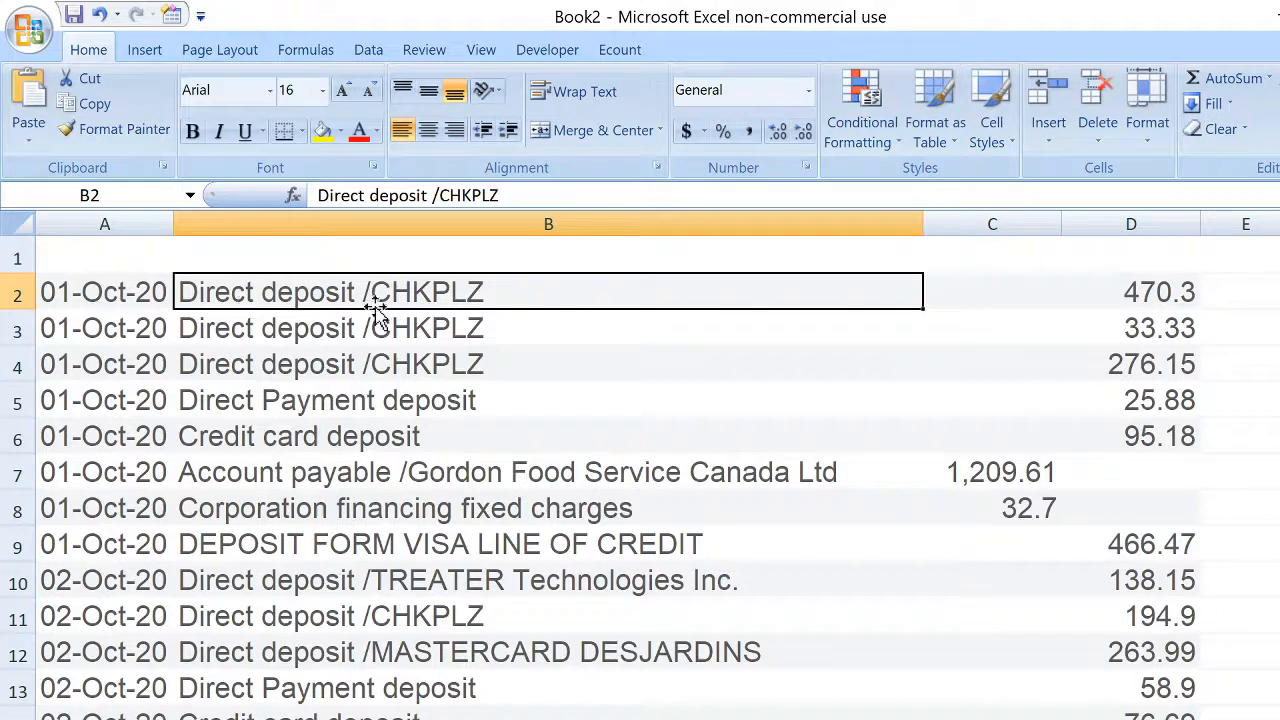
{"action": "left_click", "coordinate": [1014, 289]}
{"action": "left_click", "coordinate": [1150, 289]}
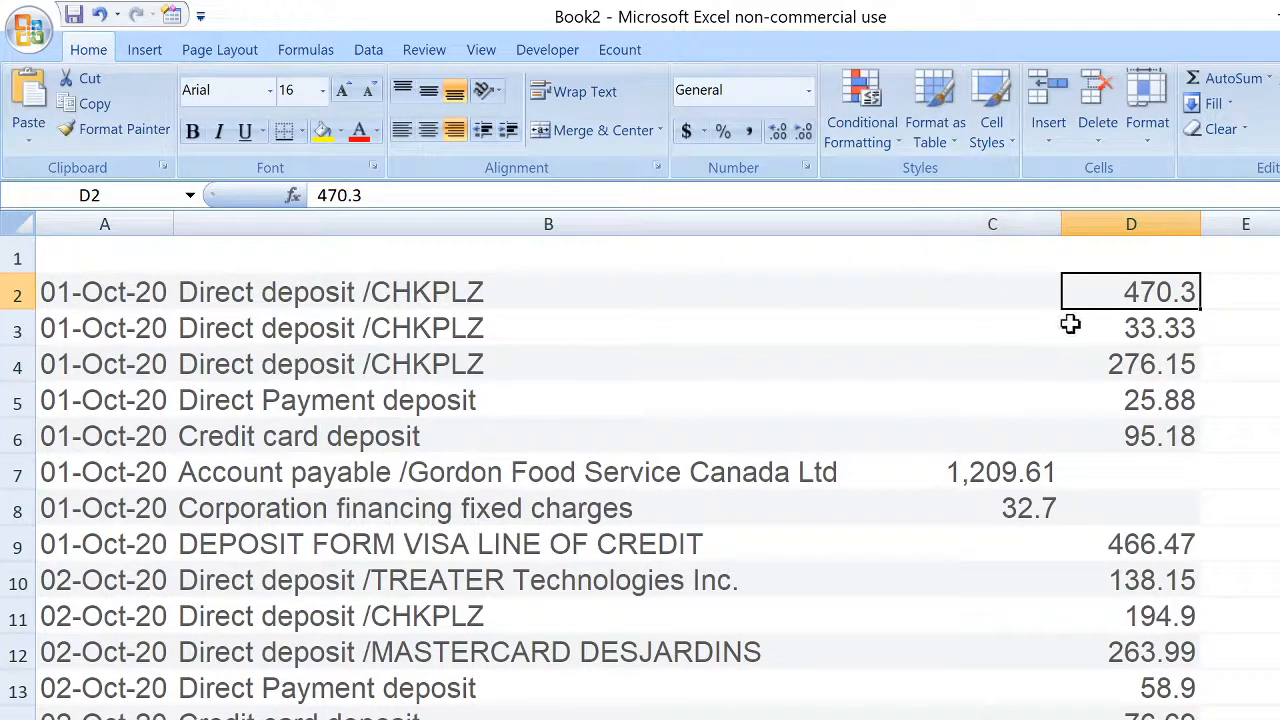
Step: Insert a blank column C between the descriptions and the withdrawals, and narrow it to about the width of the amount columns
{"action": "left_click", "coordinate": [480, 220]}
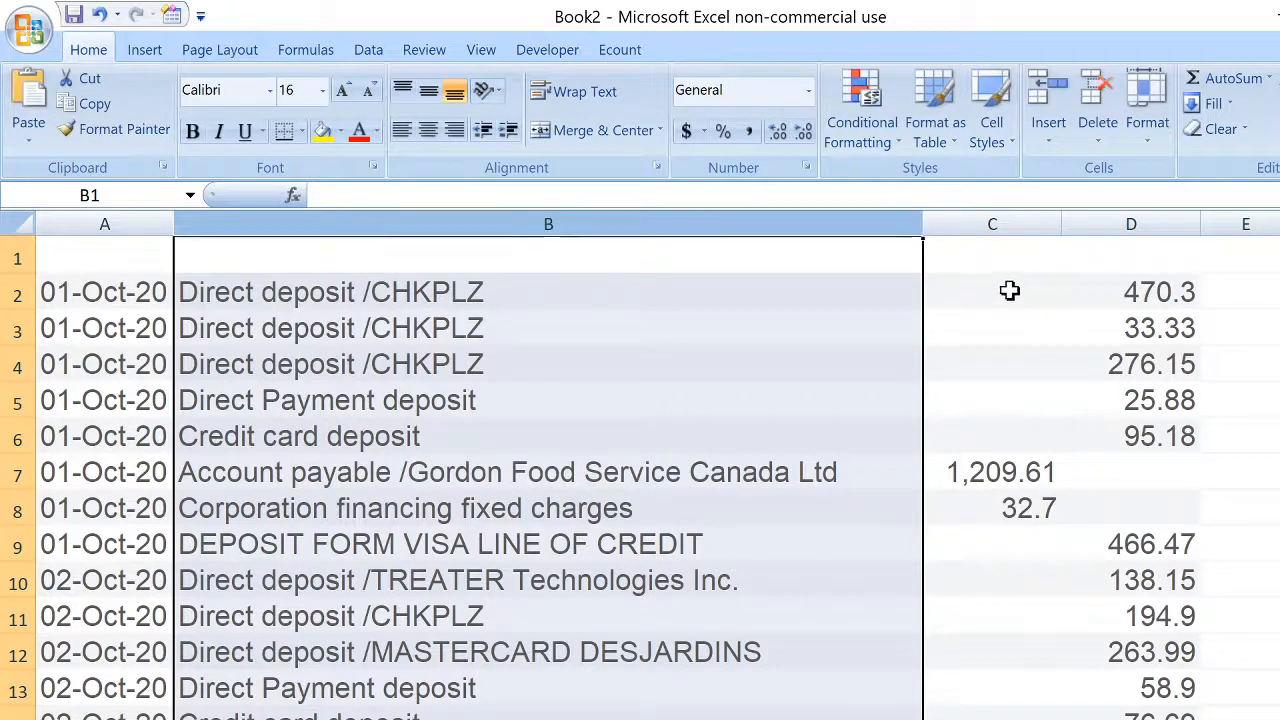
{"action": "left_click", "coordinate": [1032, 222]}
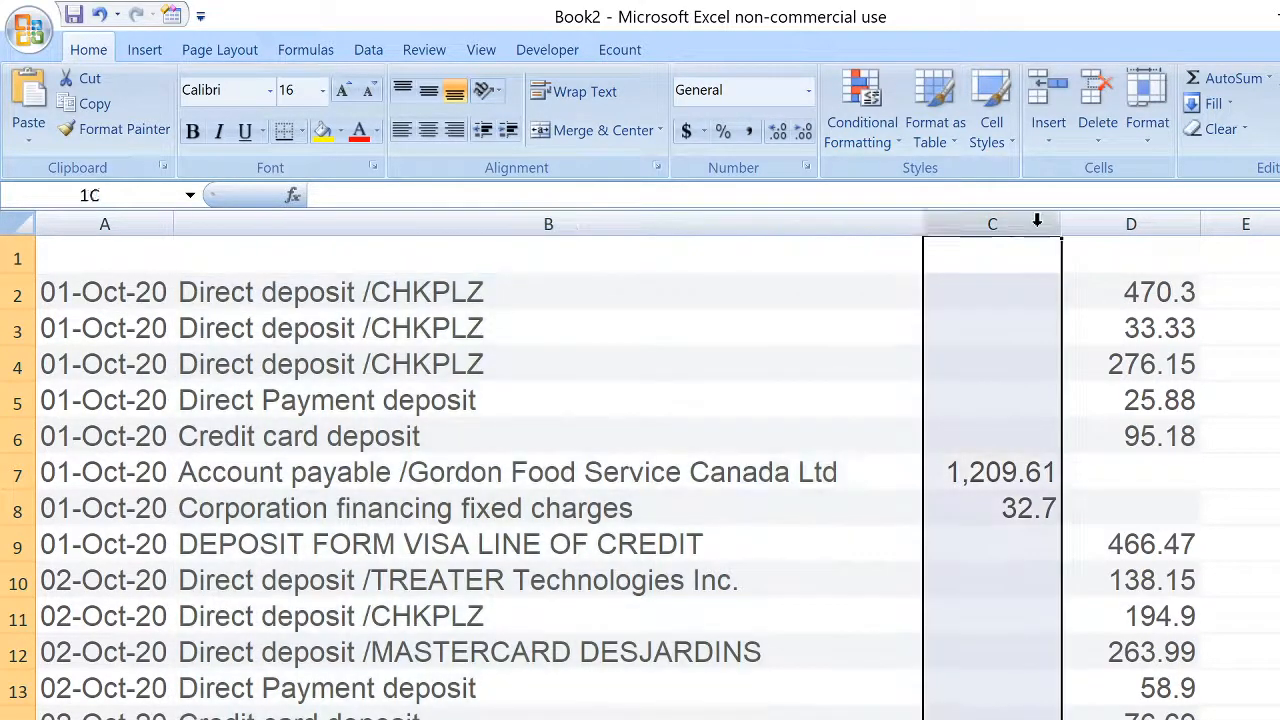
{"action": "right_click", "coordinate": [1034, 222]}
{"action": "left_click", "coordinate": [925, 357]}
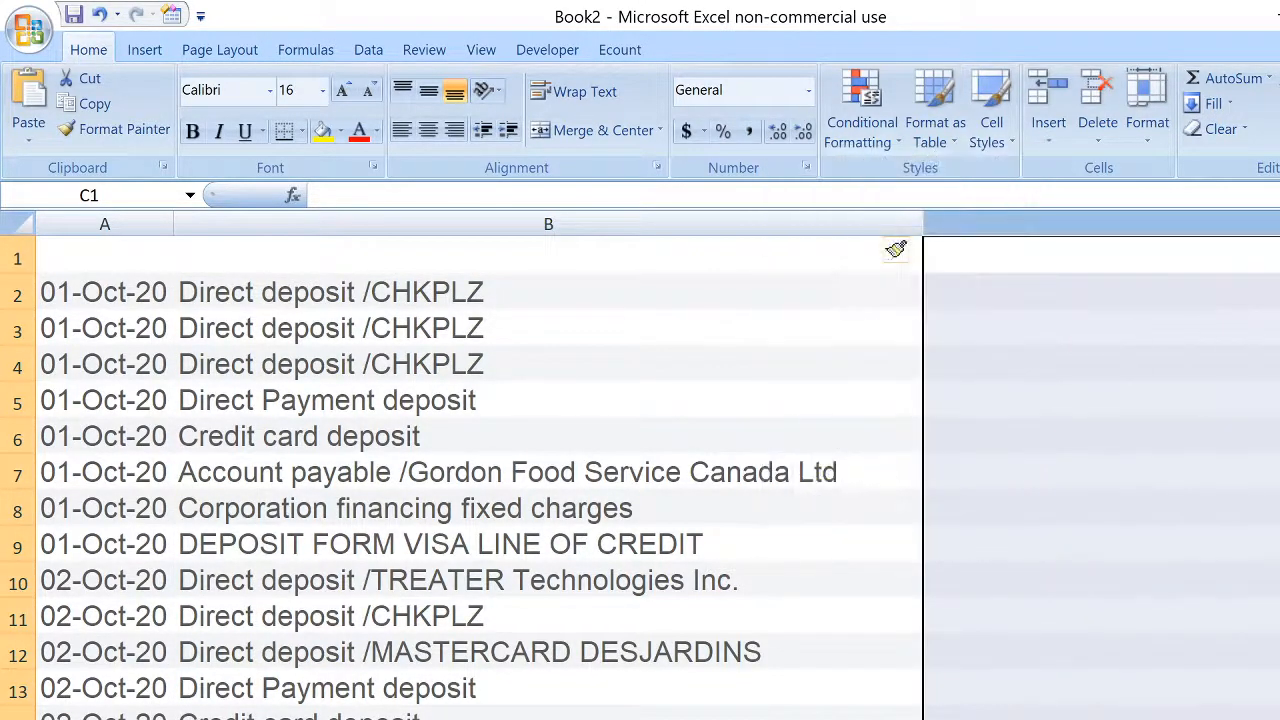
{"action": "scroll", "coordinate": [769, 266], "scroll_direction": "right", "scroll_amount": 2}
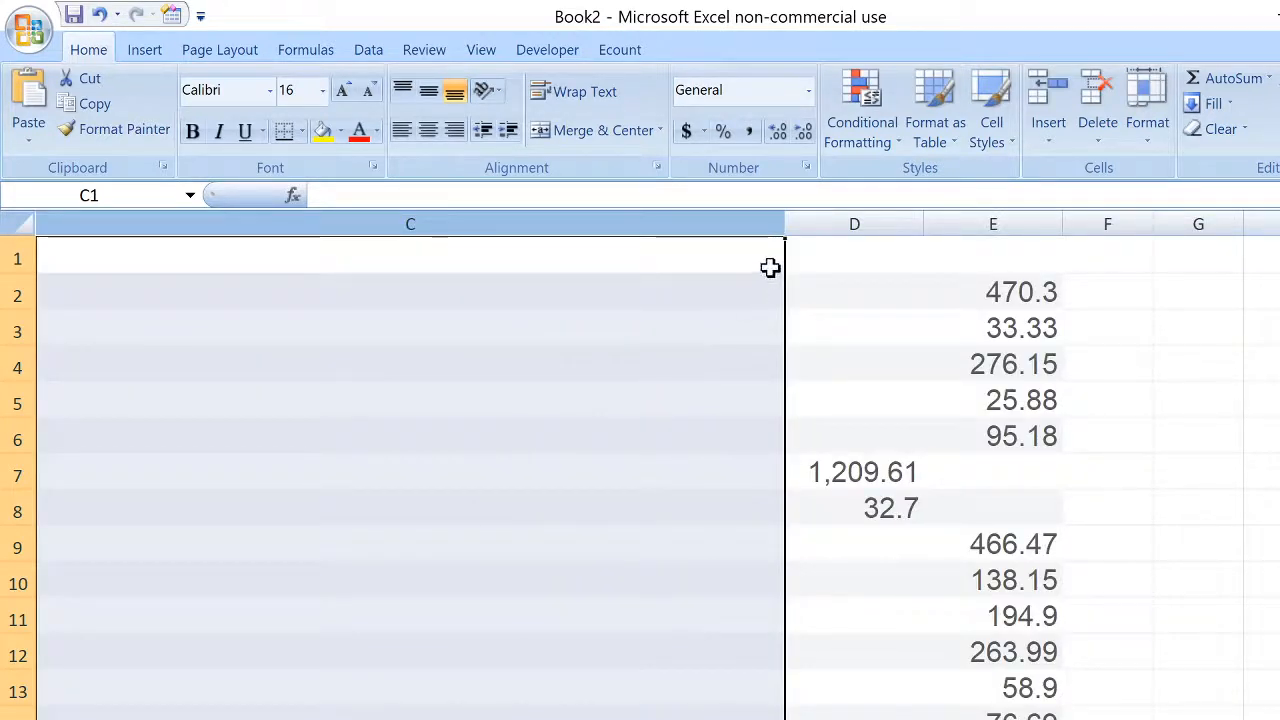
{"action": "left_click_drag", "start_coordinate": [770, 222], "coordinate": [193, 237]}
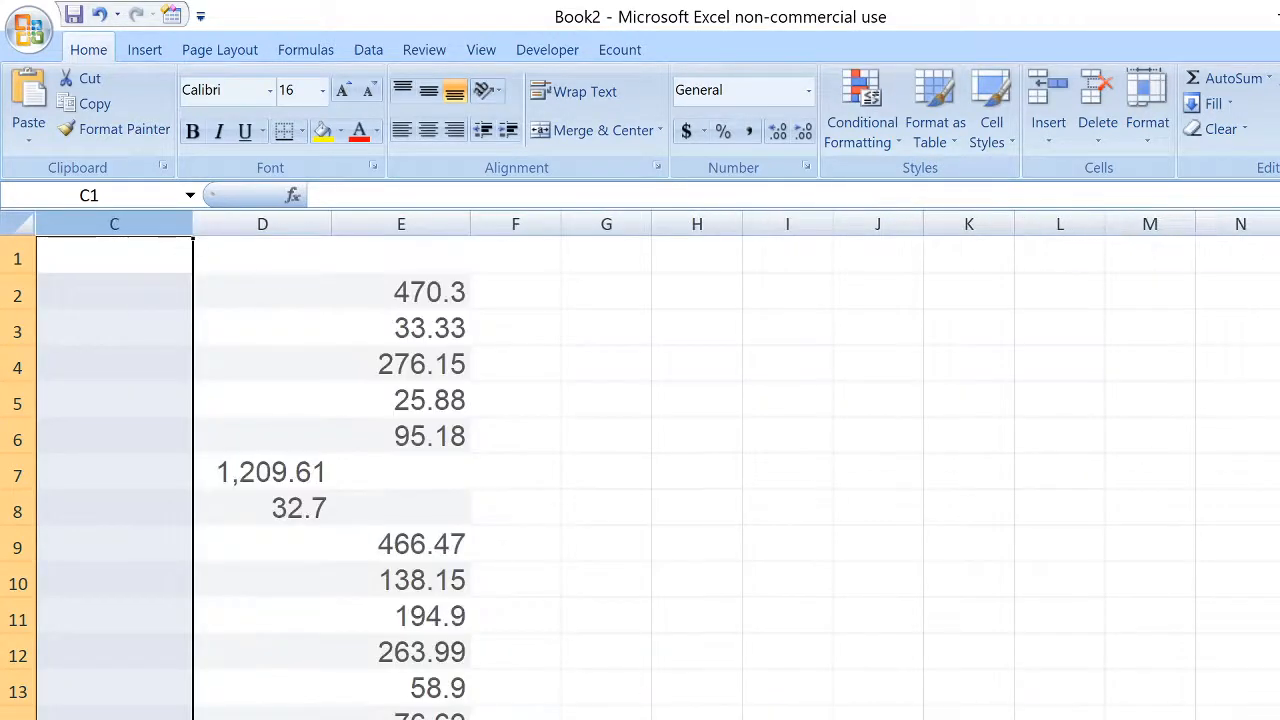
{"action": "scroll", "coordinate": [640, 470], "scroll_direction": "left", "scroll_amount": 2}
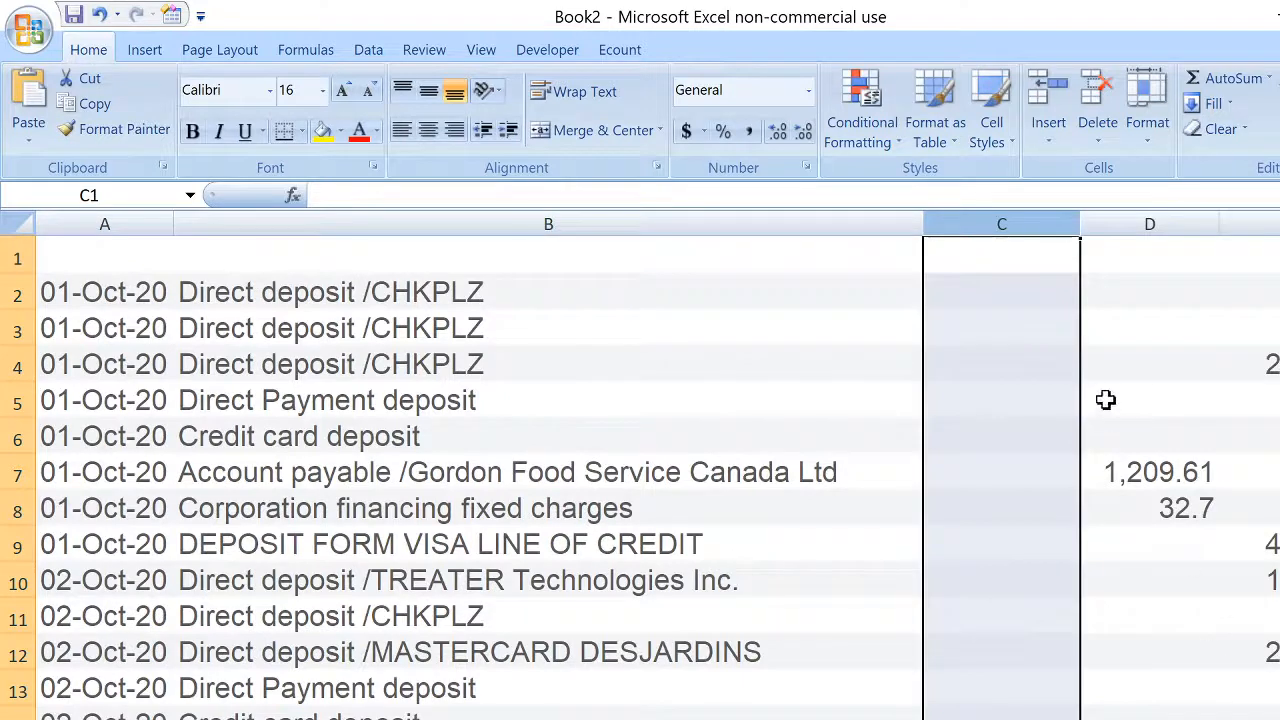
{"action": "left_click_drag", "start_coordinate": [1080, 225], "coordinate": [1064, 222]}
Step: Enter the formula +E2-D2 in C2 to subtract the withdrawal from the deposit, and check the deposit and withdrawal columns
{"action": "left_click", "coordinate": [986, 293]}
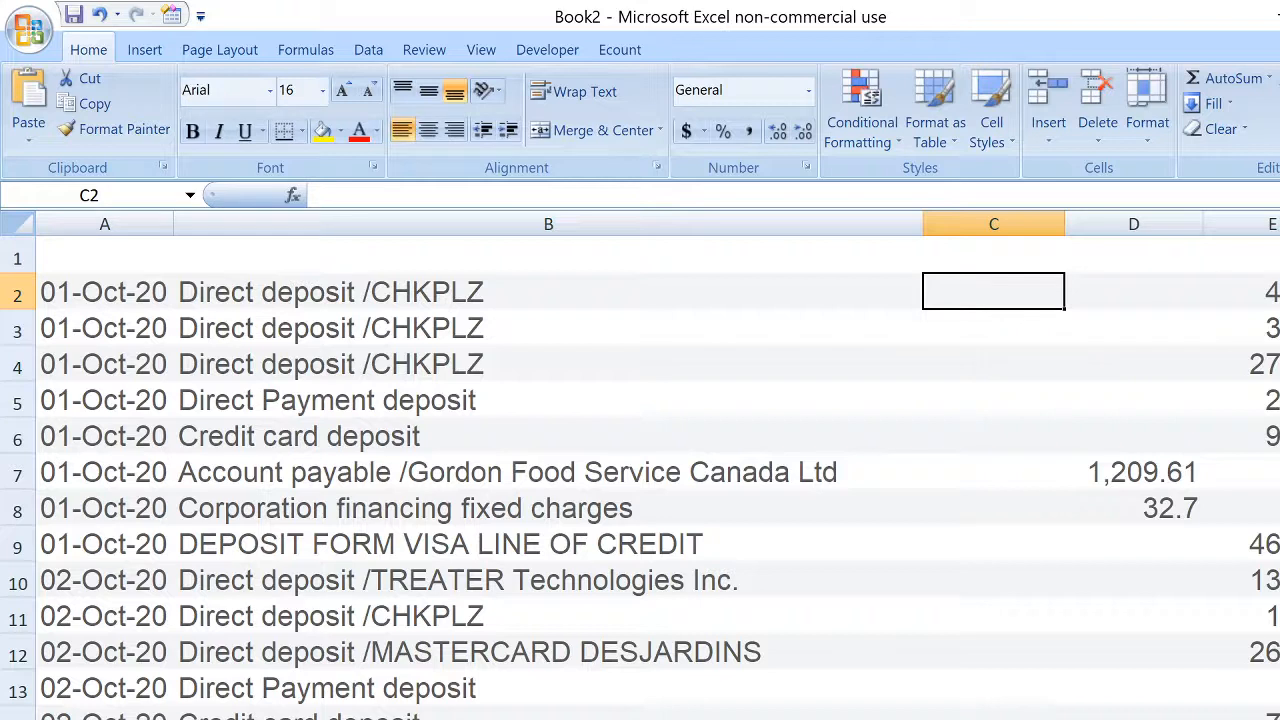
{"action": "type", "text": "+"}
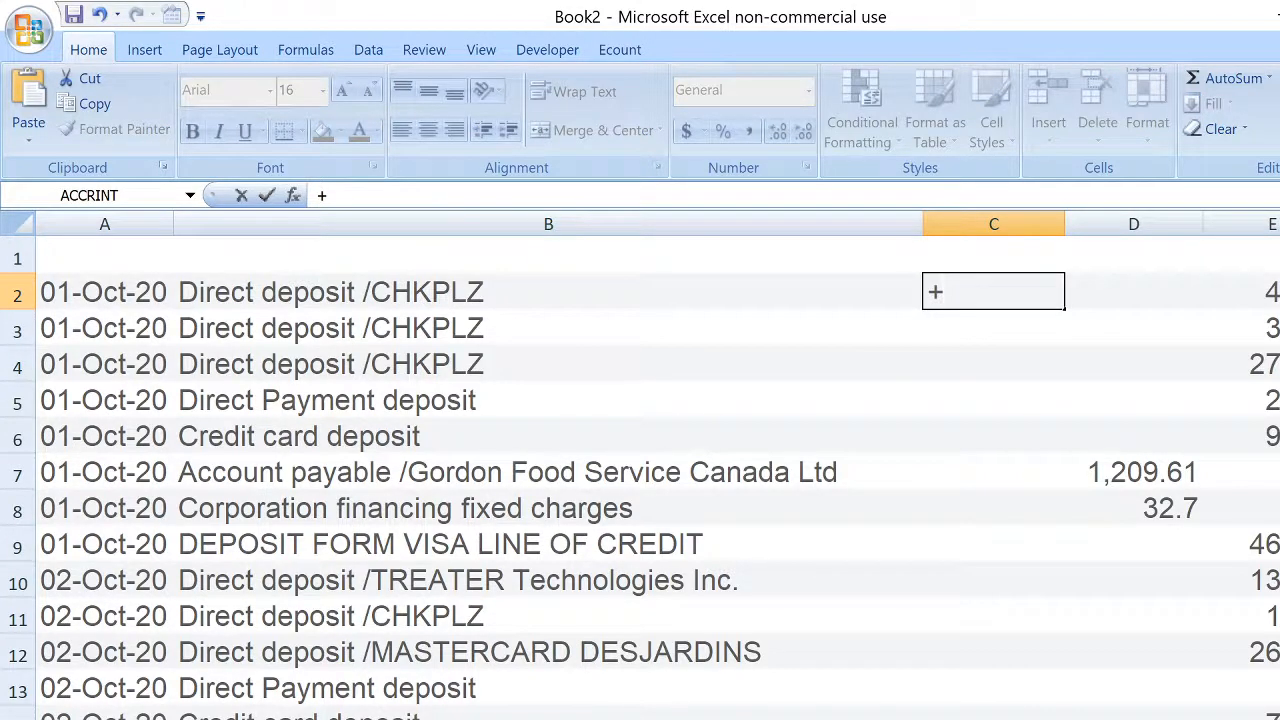
{"action": "key", "text": "Right"}
{"action": "key", "text": "Right"}
{"action": "type", "text": "-"}
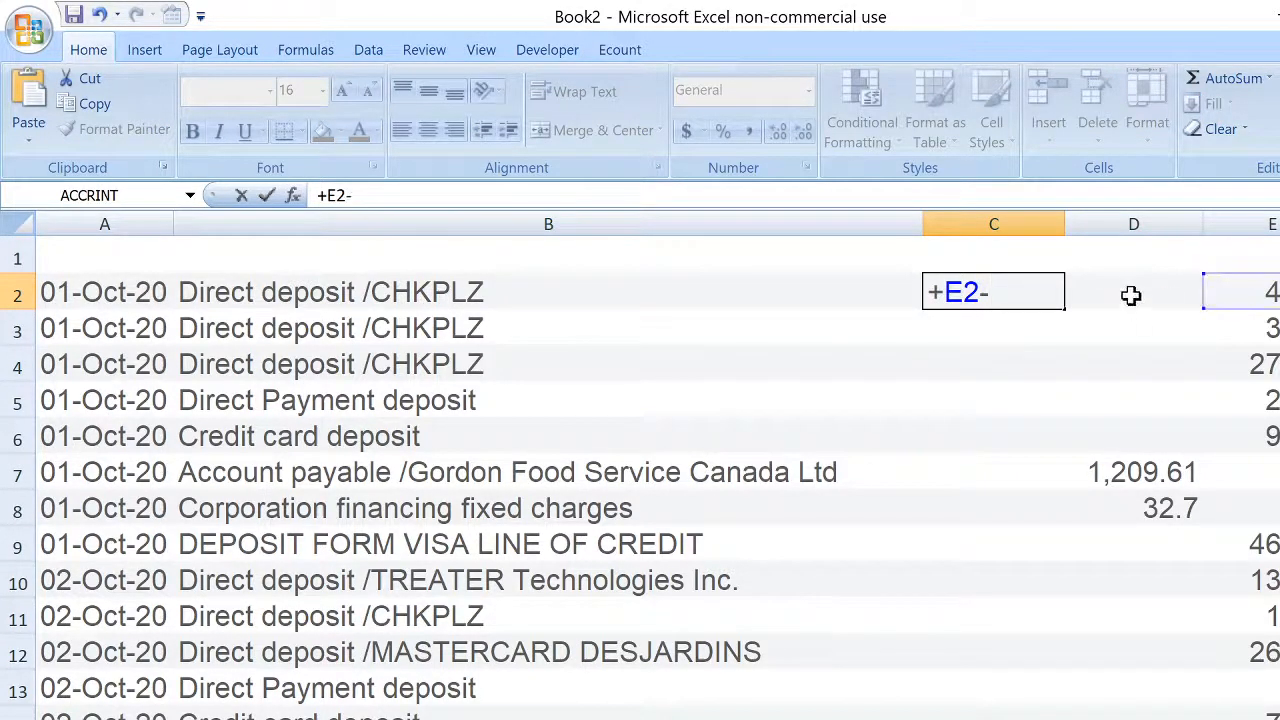
{"action": "left_click", "coordinate": [1131, 294]}
{"action": "key", "text": "Tab"}
{"action": "left_click", "coordinate": [983, 292]}
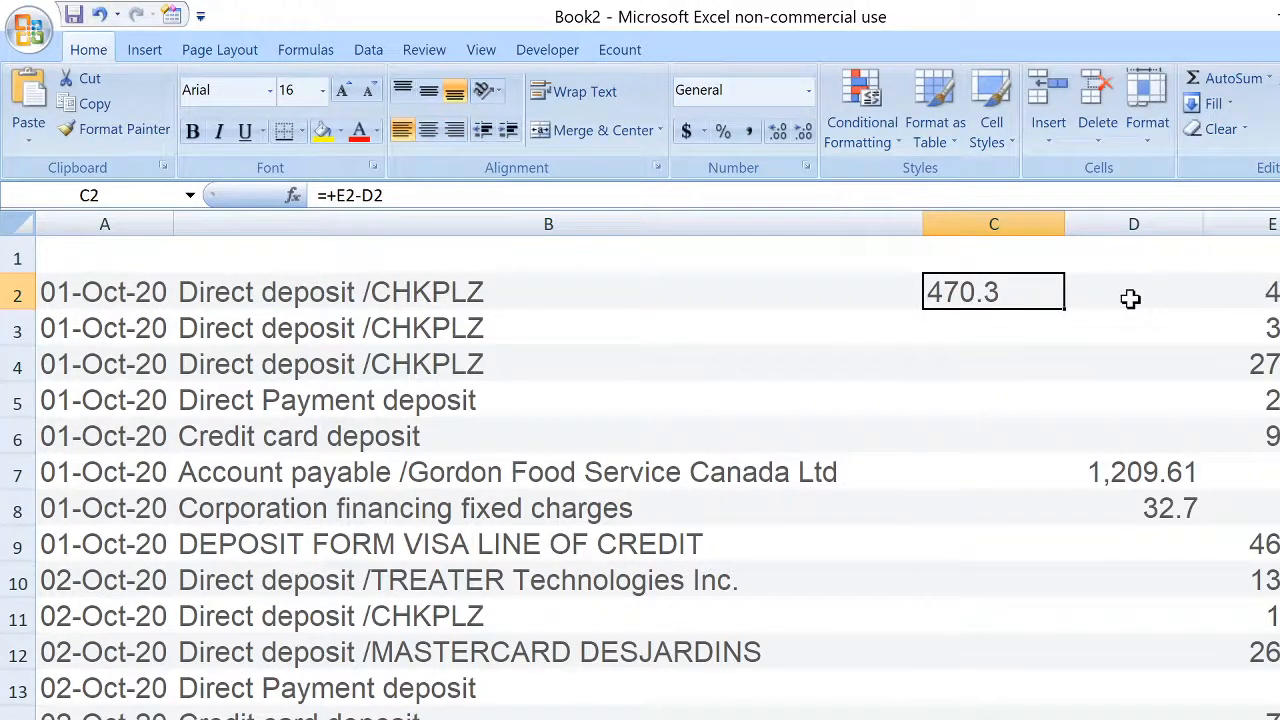
{"action": "left_click", "coordinate": [1260, 224]}
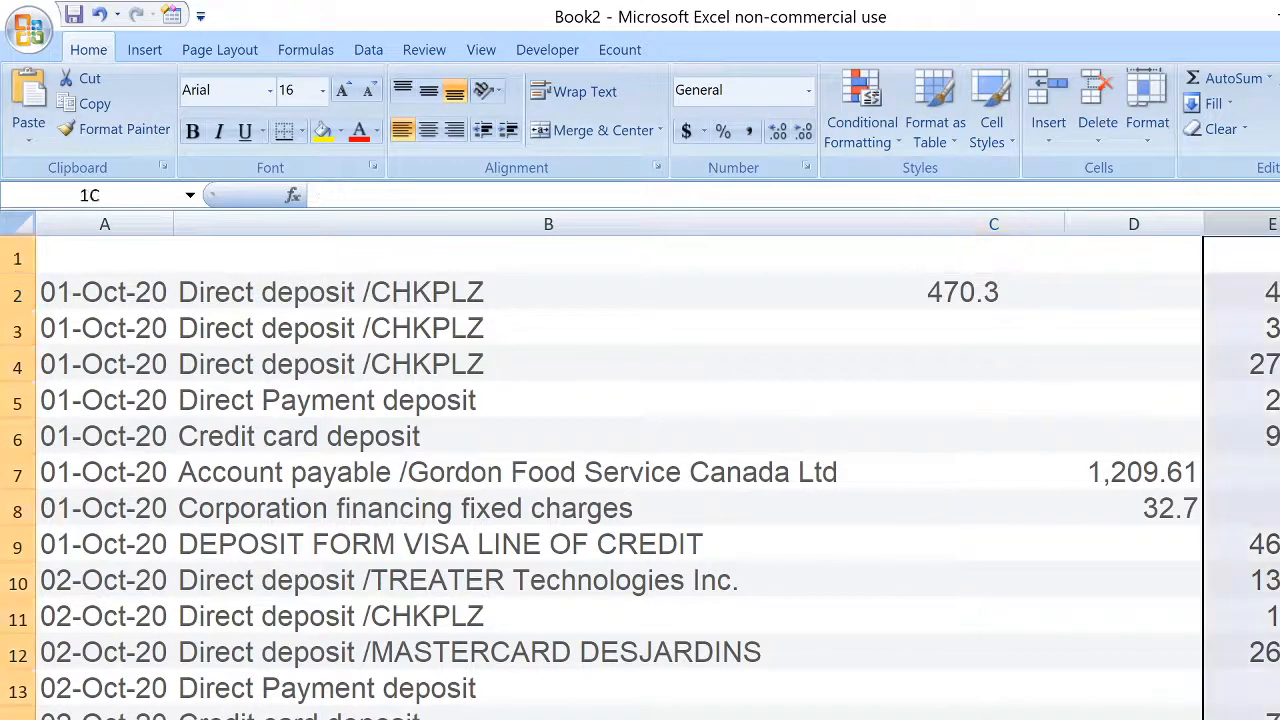
{"action": "left_click", "coordinate": [1152, 224]}
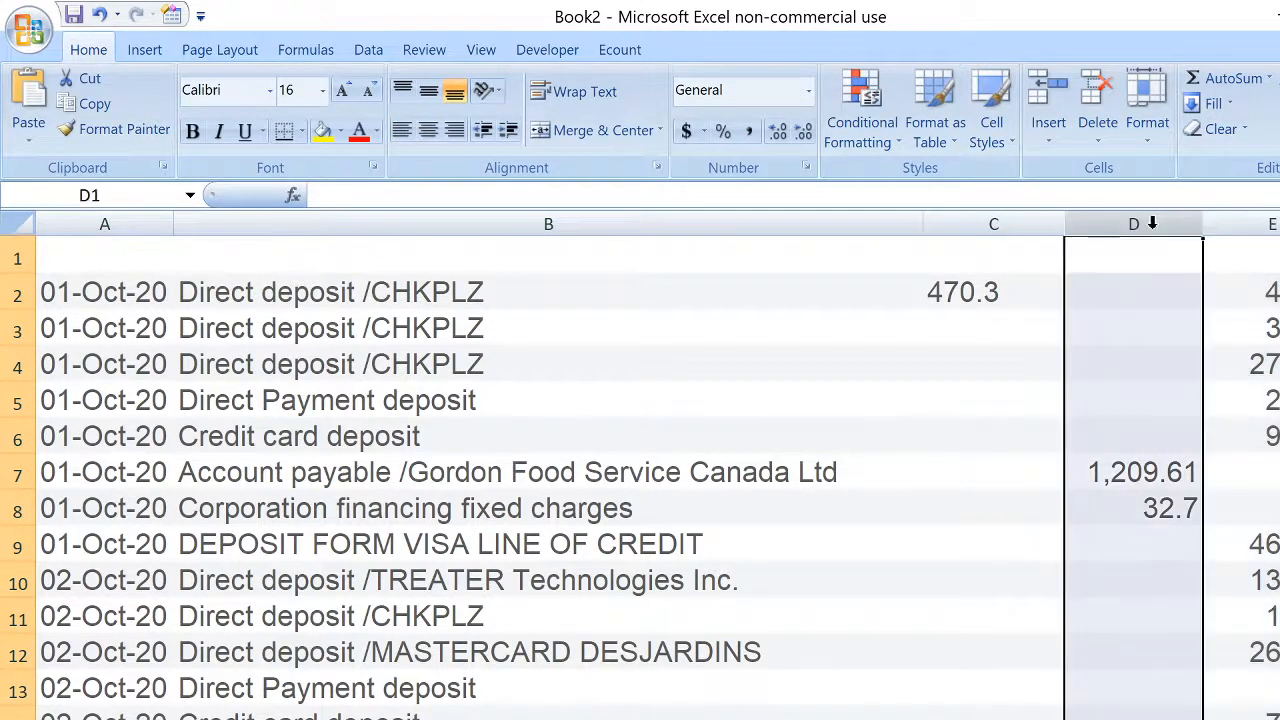
Step: Copy the C2 formula into C3 through C7 and check the first deposit amounts
{"action": "left_click", "coordinate": [946, 290]}
{"action": "key", "text": "ctrl+c"}
{"action": "left_click", "coordinate": [987, 340]}
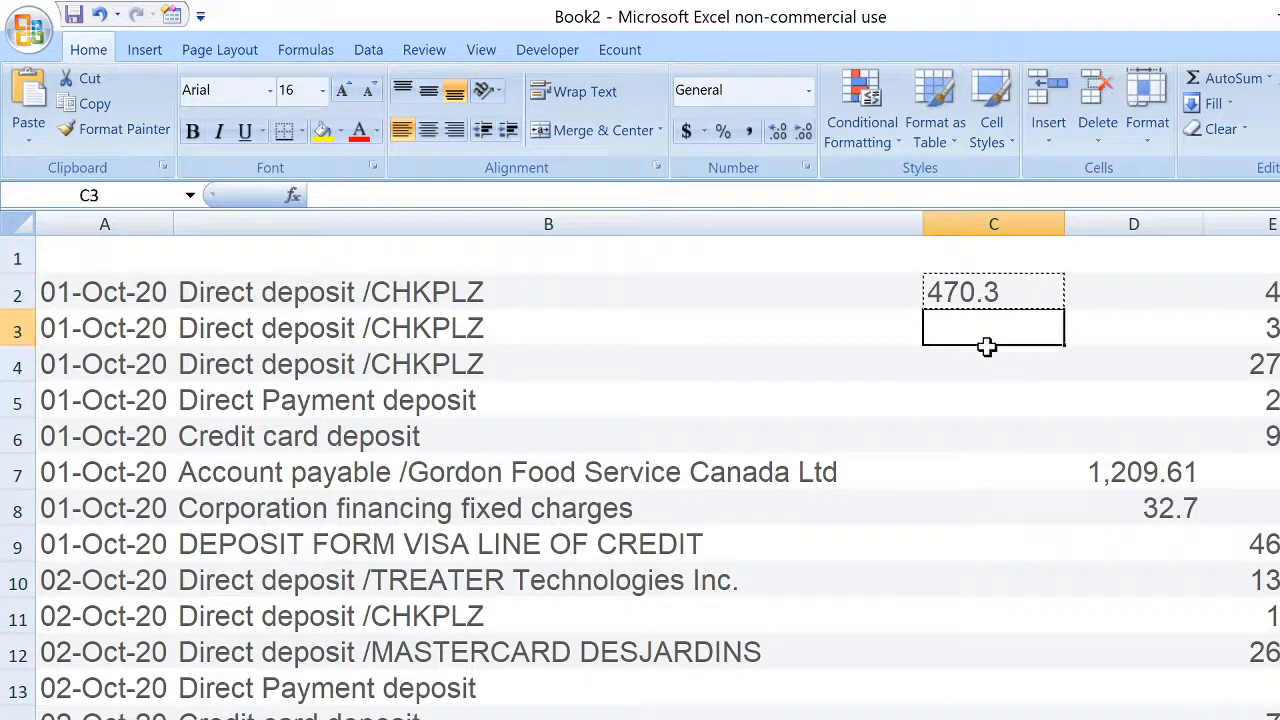
{"action": "left_click_drag", "start_coordinate": [987, 346], "coordinate": [983, 460]}
{"action": "key", "text": "ctrl+v"}
{"action": "key", "text": "Escape"}
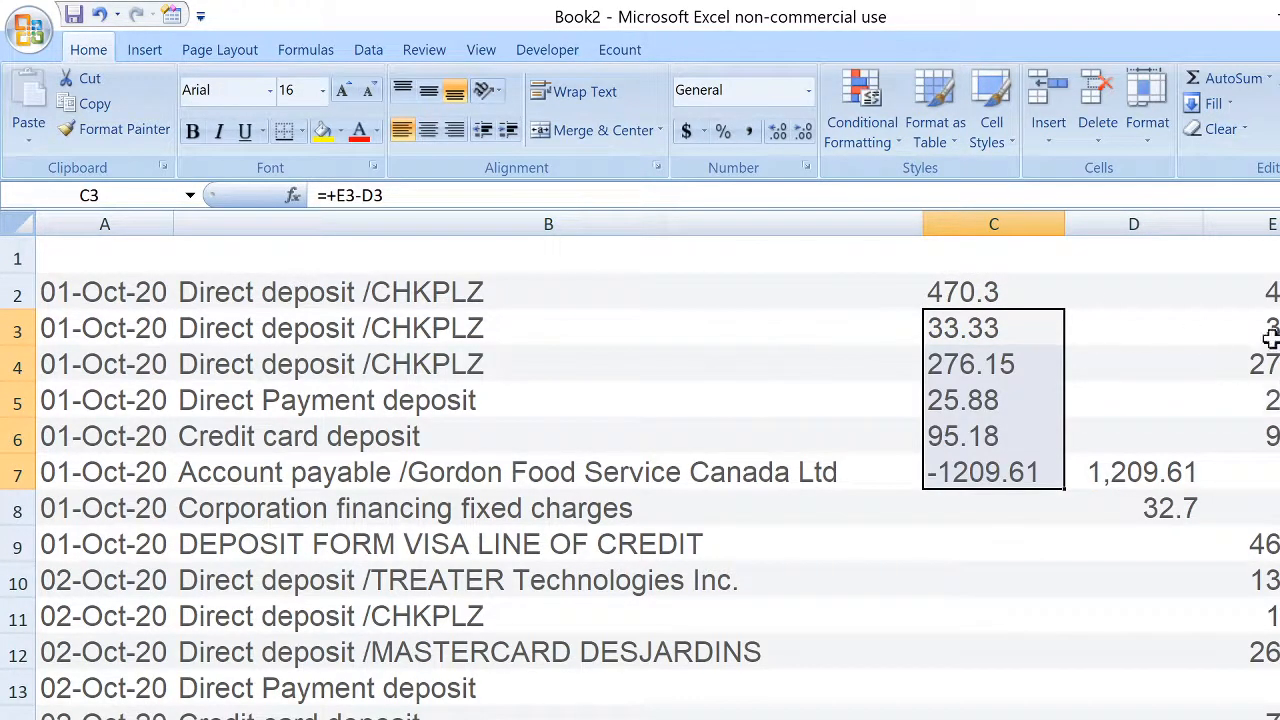
{"action": "left_click_drag", "start_coordinate": [929, 294], "coordinate": [943, 434]}
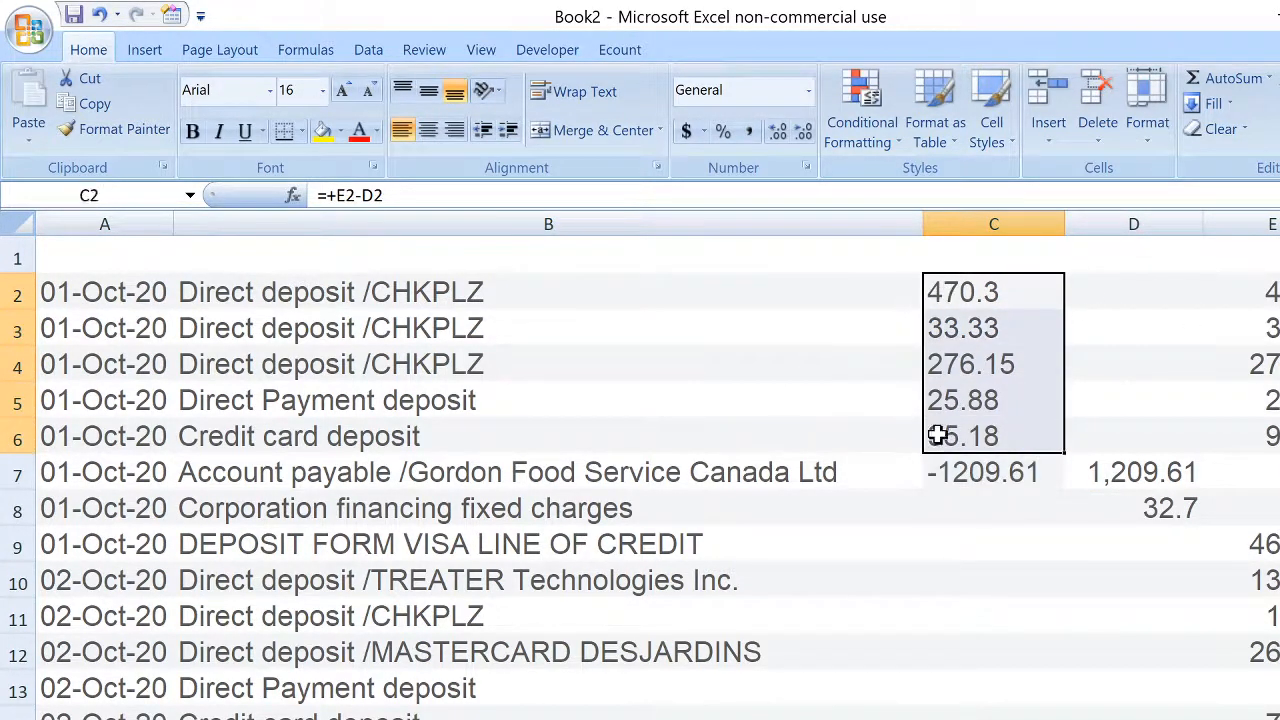
Step: Copy the C7 formula from C8 down through the remaining October transactions and check the filled amounts
{"action": "left_click", "coordinate": [980, 473]}
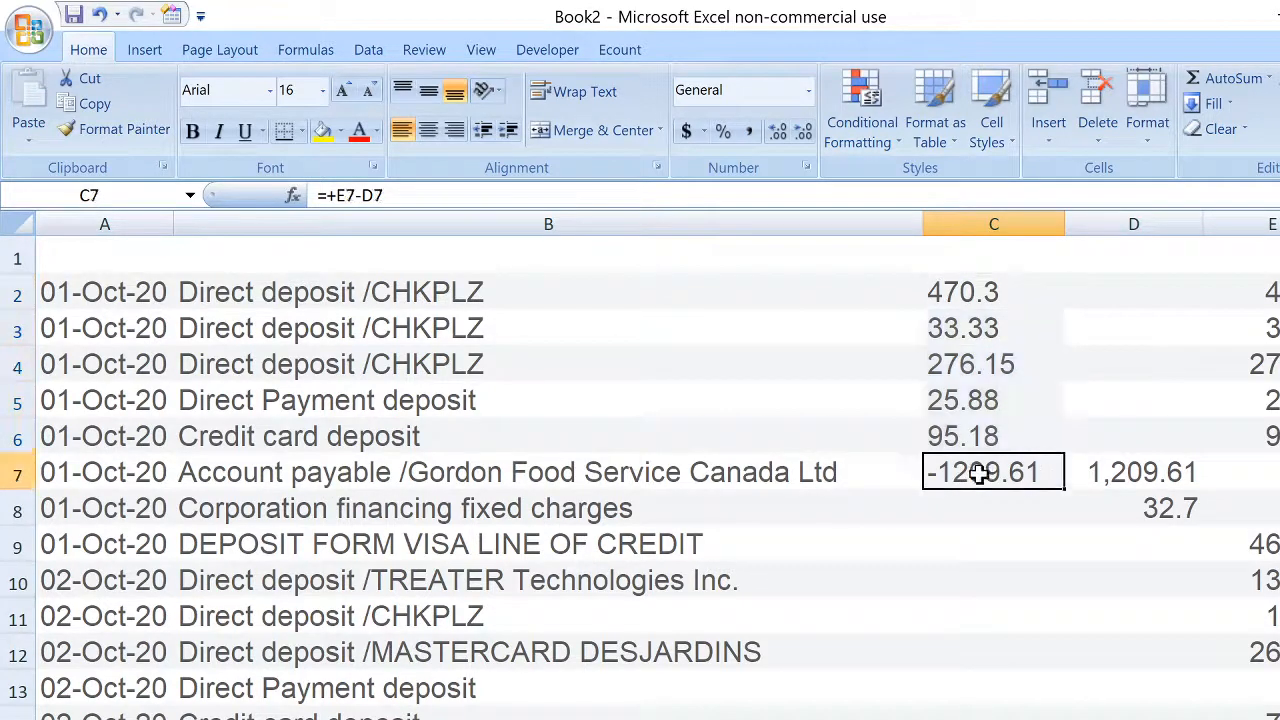
{"action": "key", "text": "ctrl+c"}
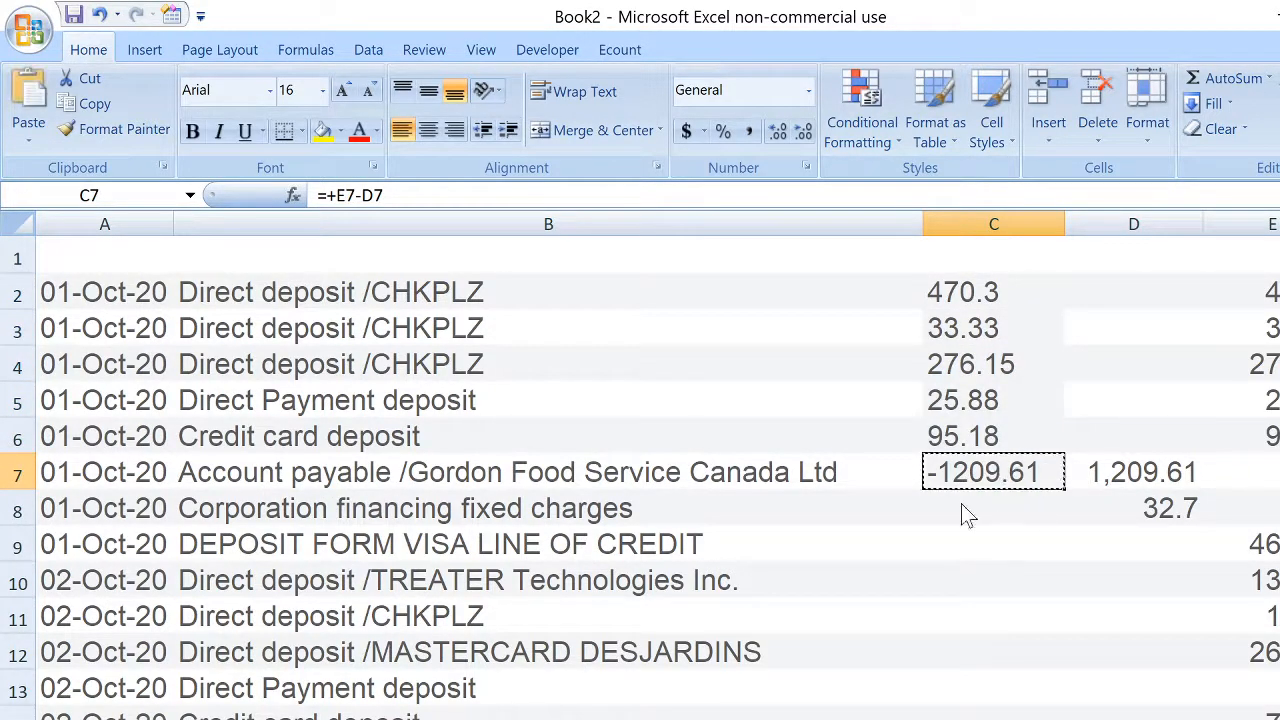
{"action": "left_click", "coordinate": [962, 508]}
{"action": "left_click_drag", "start_coordinate": [968, 554], "coordinate": [975, 719]}
{"action": "key", "text": "ctrl+v"}
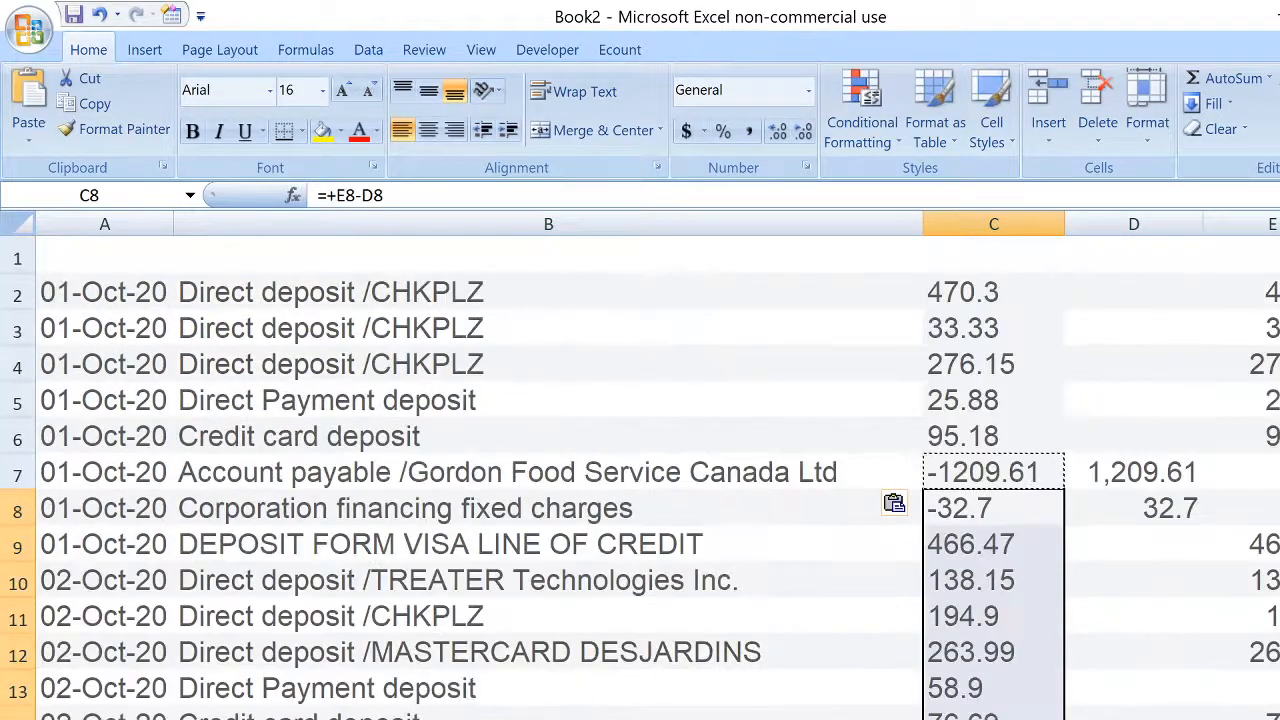
{"action": "key", "text": "Escape"}
{"action": "scroll", "coordinate": [1228, 614], "scroll_direction": "down", "scroll_amount": 3}
{"action": "scroll", "coordinate": [1228, 614], "scroll_direction": "down", "scroll_amount": 9}
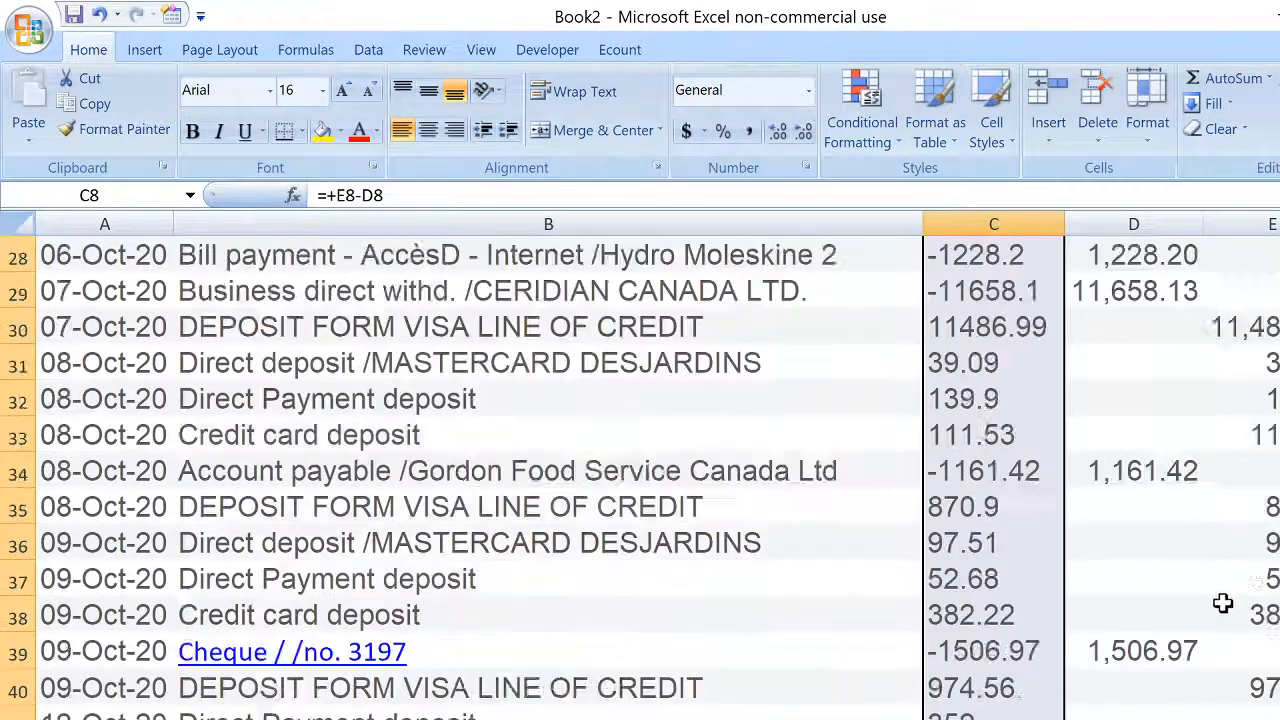
{"action": "scroll", "coordinate": [1220, 603], "scroll_direction": "up", "scroll_amount": 4}
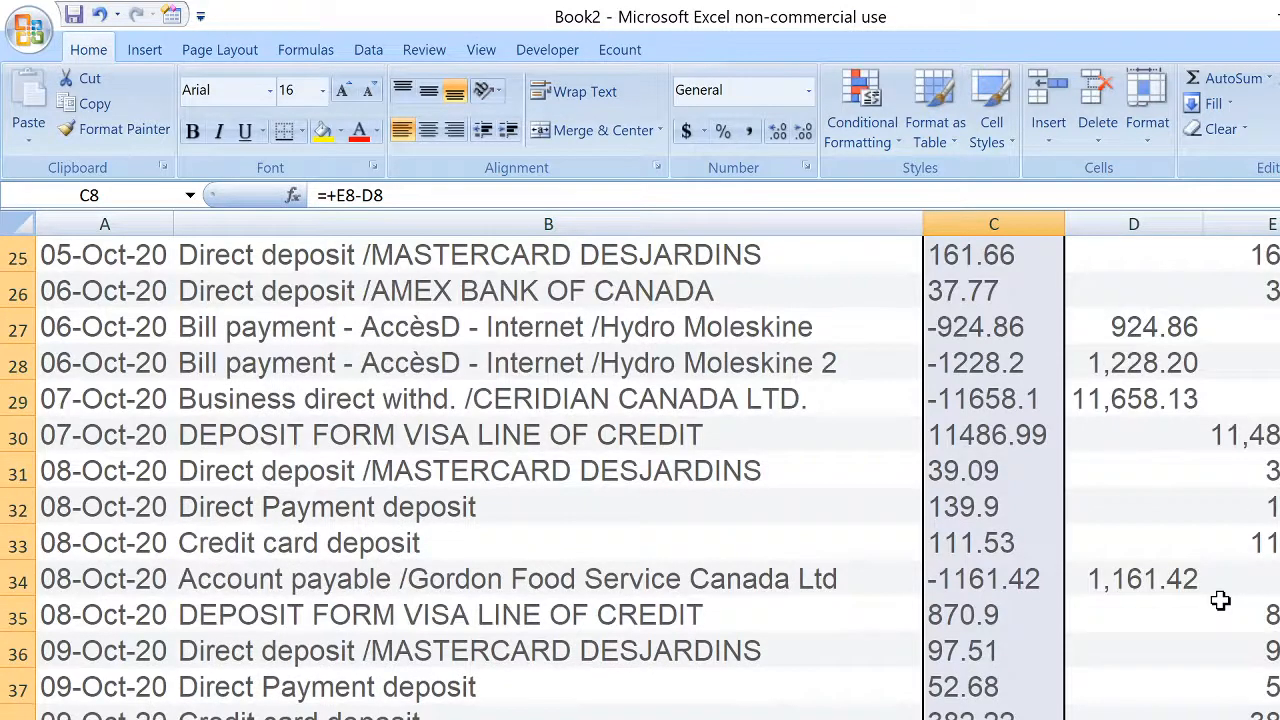
{"action": "scroll", "coordinate": [1220, 600], "scroll_direction": "up", "scroll_amount": 8}
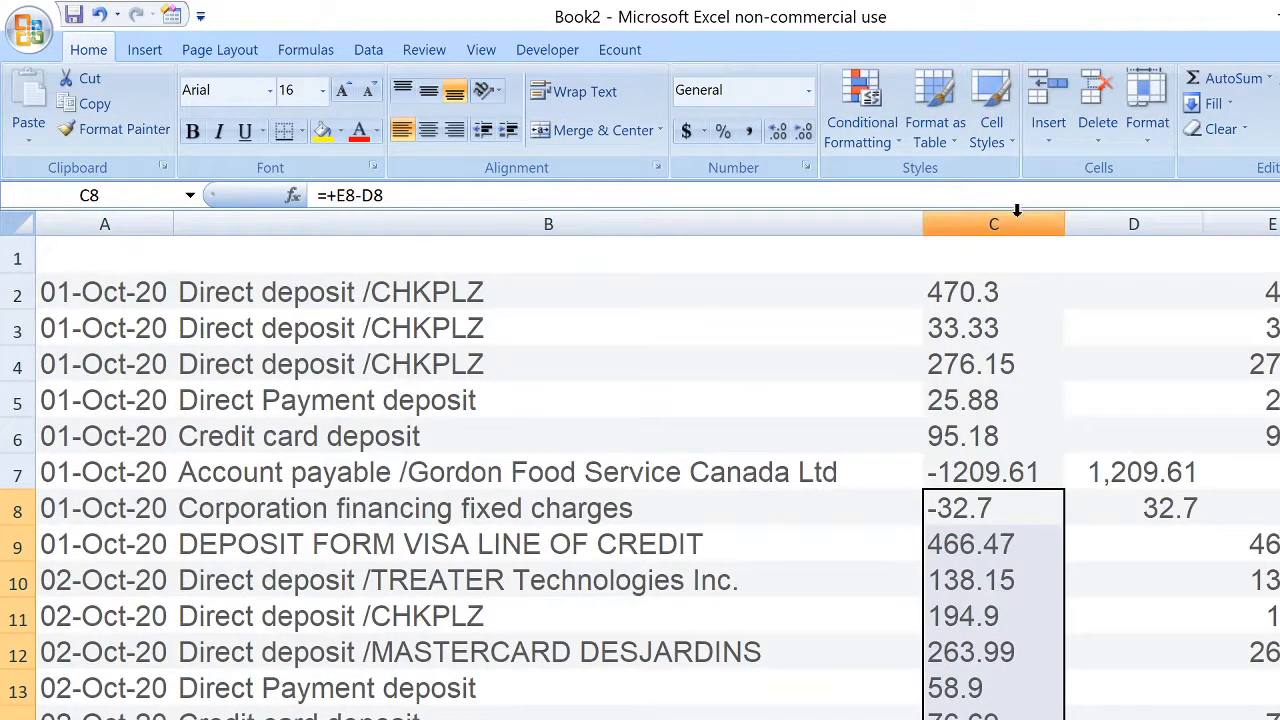
Step: Replace the formulas in column C with their values, and check cells C2, C3 and C7
{"action": "left_click", "coordinate": [1016, 212]}
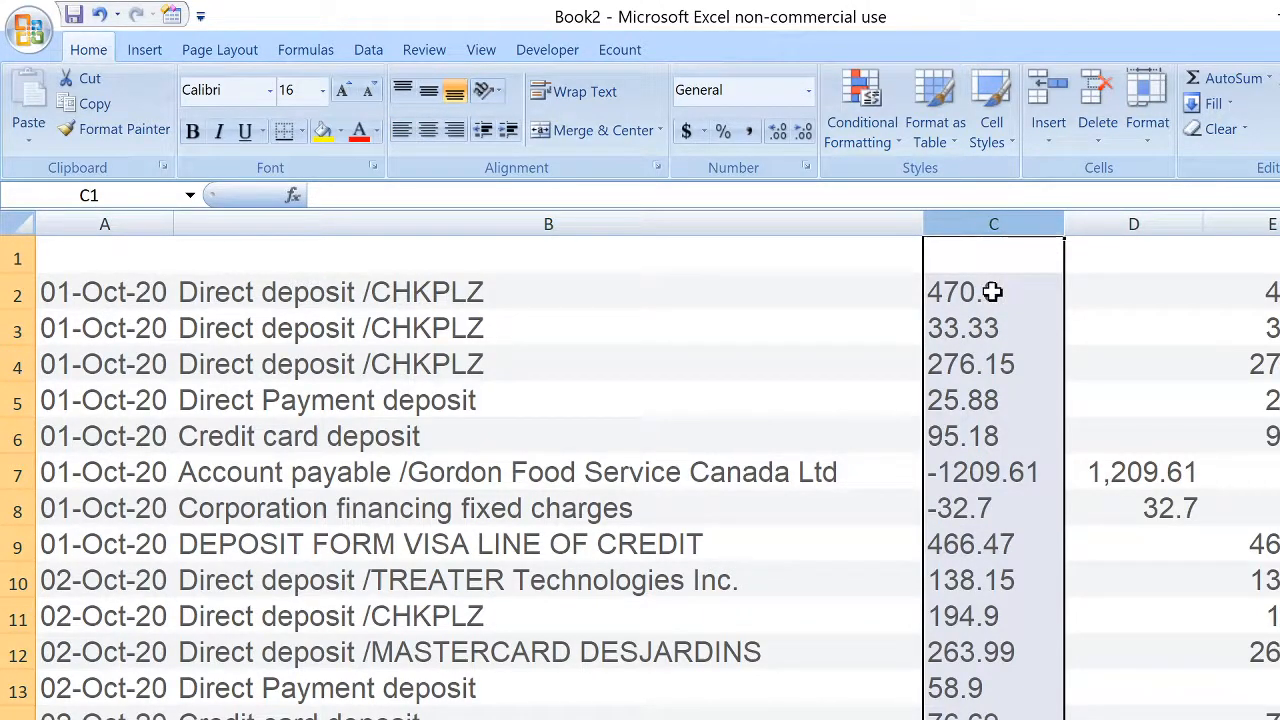
{"action": "key", "text": "ctrl+c"}
{"action": "left_click", "coordinate": [28, 132]}
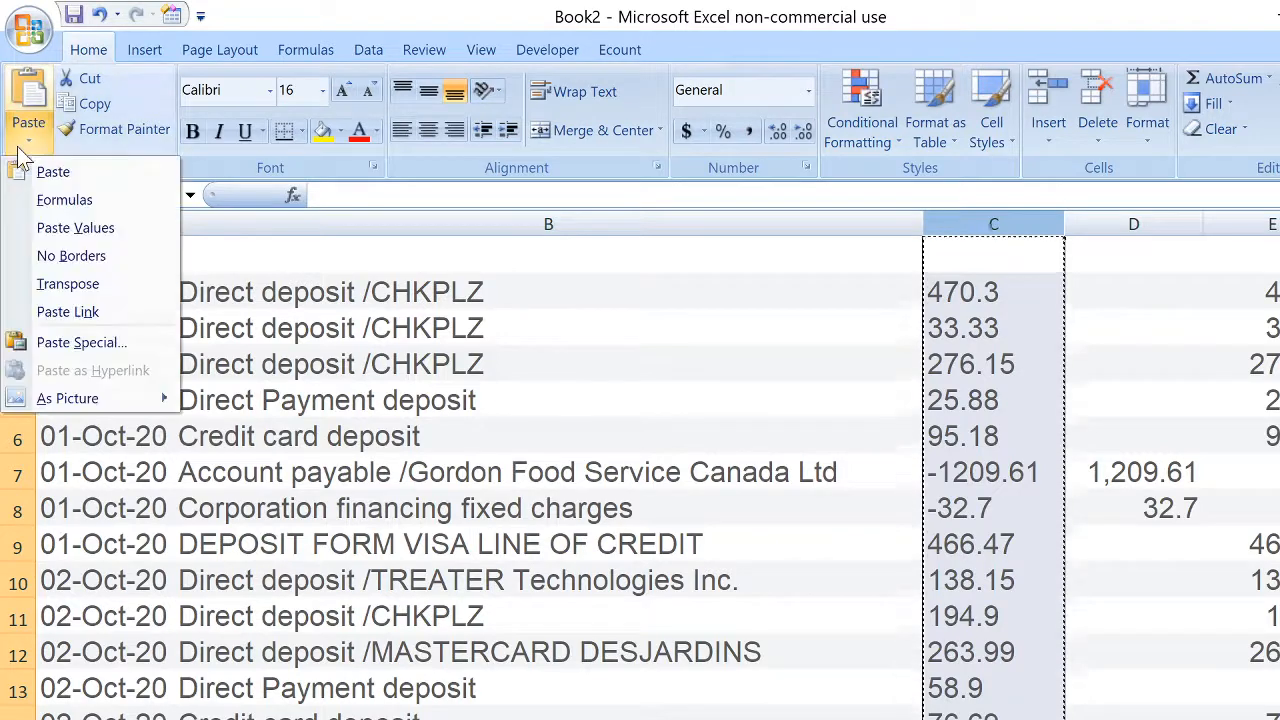
{"action": "left_click", "coordinate": [80, 229]}
{"action": "left_click", "coordinate": [999, 305]}
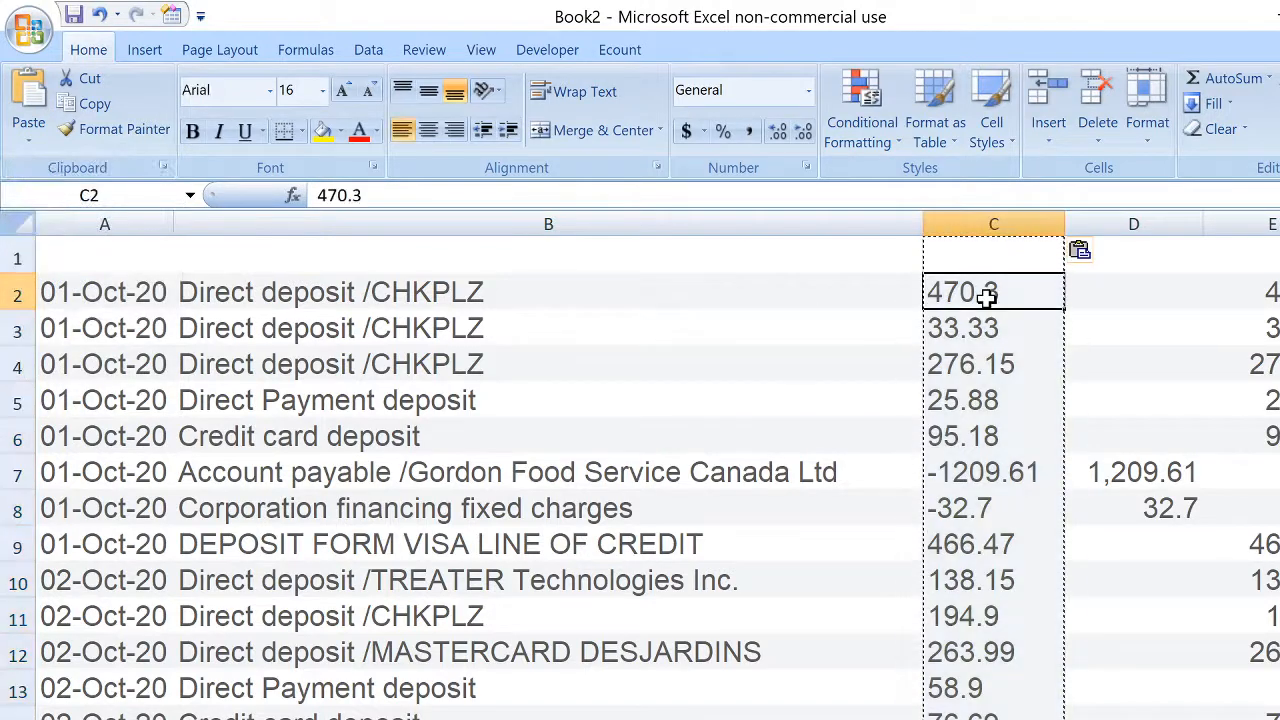
{"action": "left_click", "coordinate": [988, 328]}
{"action": "left_click", "coordinate": [999, 466]}
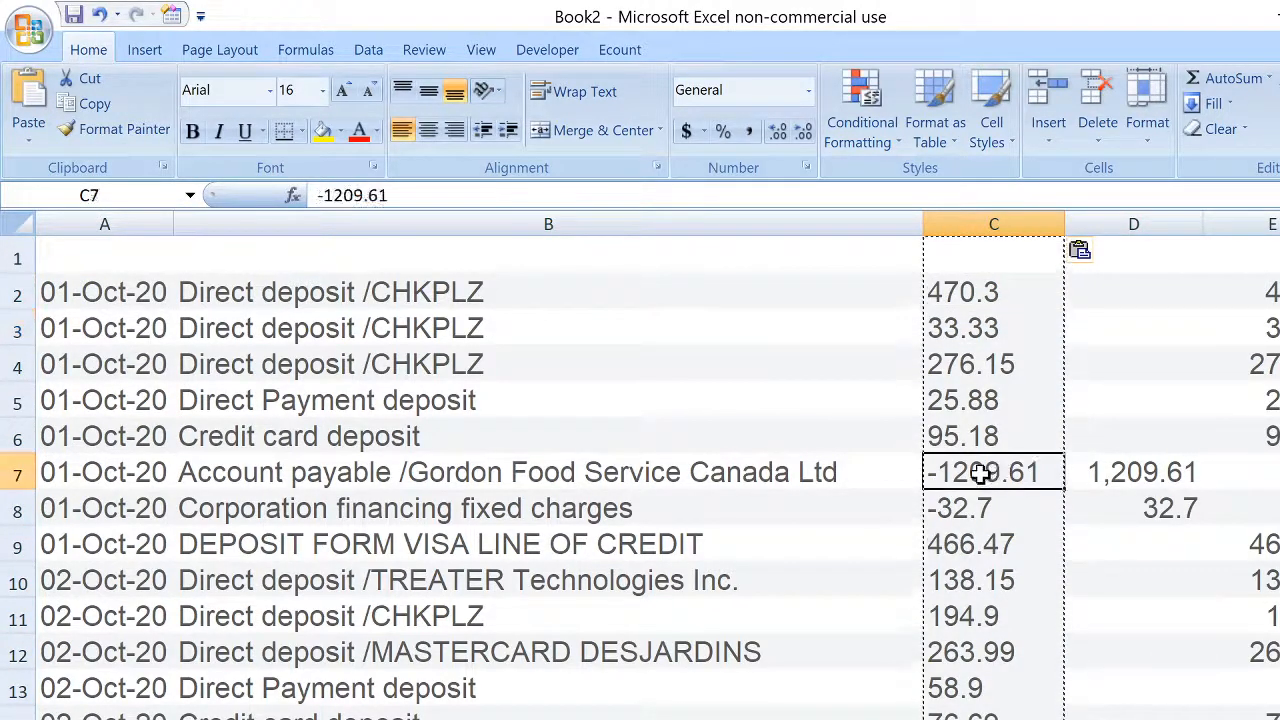
Step: Format column C as Number with 2 decimal places and negatives shown as -1234.10
{"action": "left_click", "coordinate": [984, 222]}
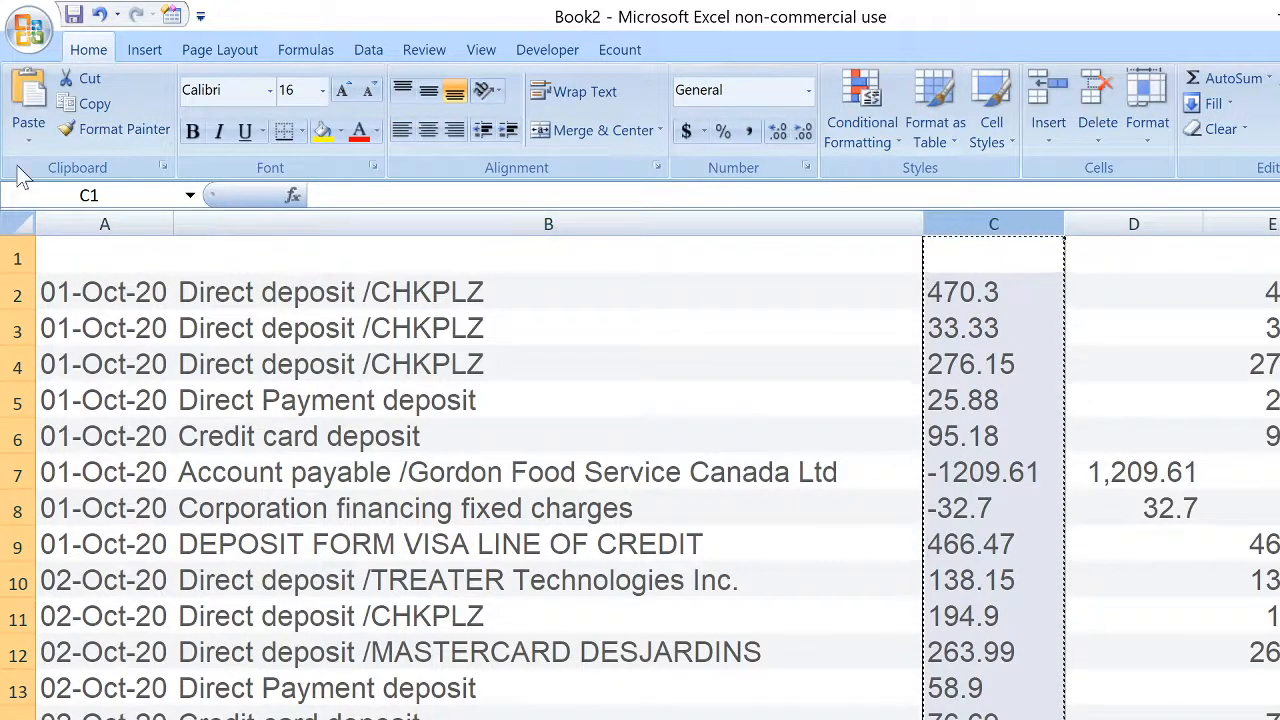
{"action": "right_click", "coordinate": [1009, 315]}
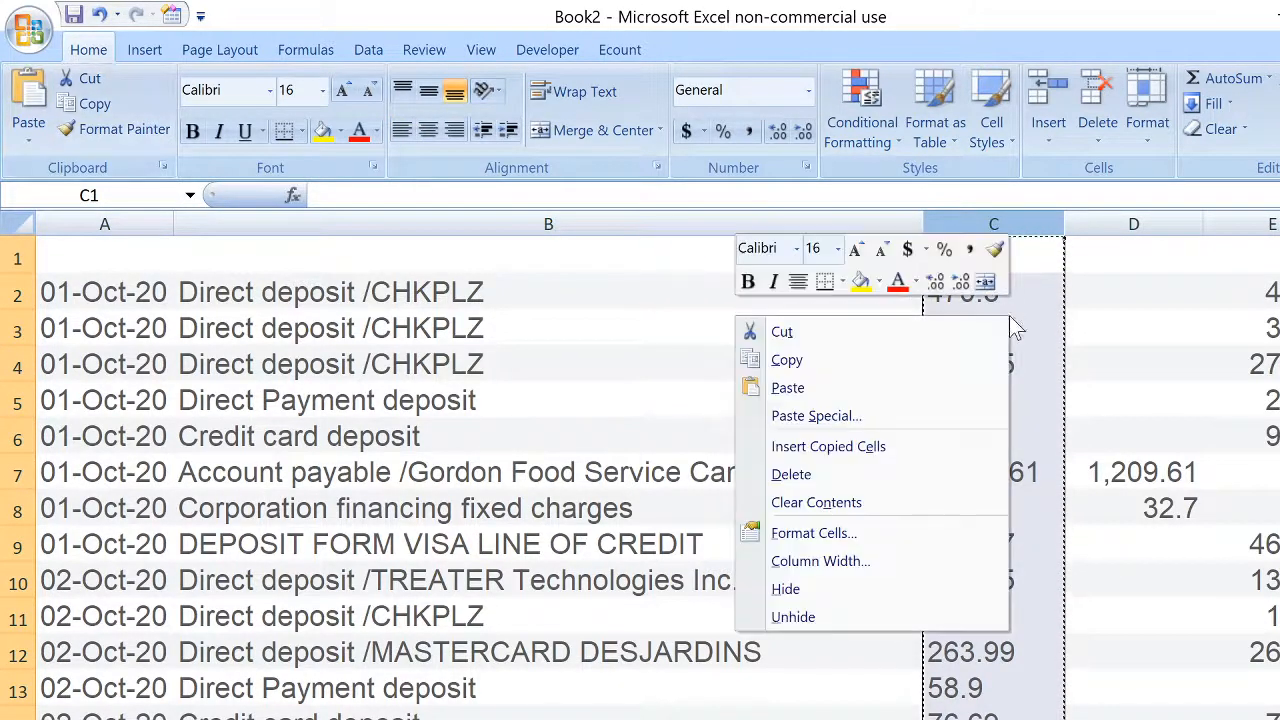
{"action": "left_click", "coordinate": [893, 535]}
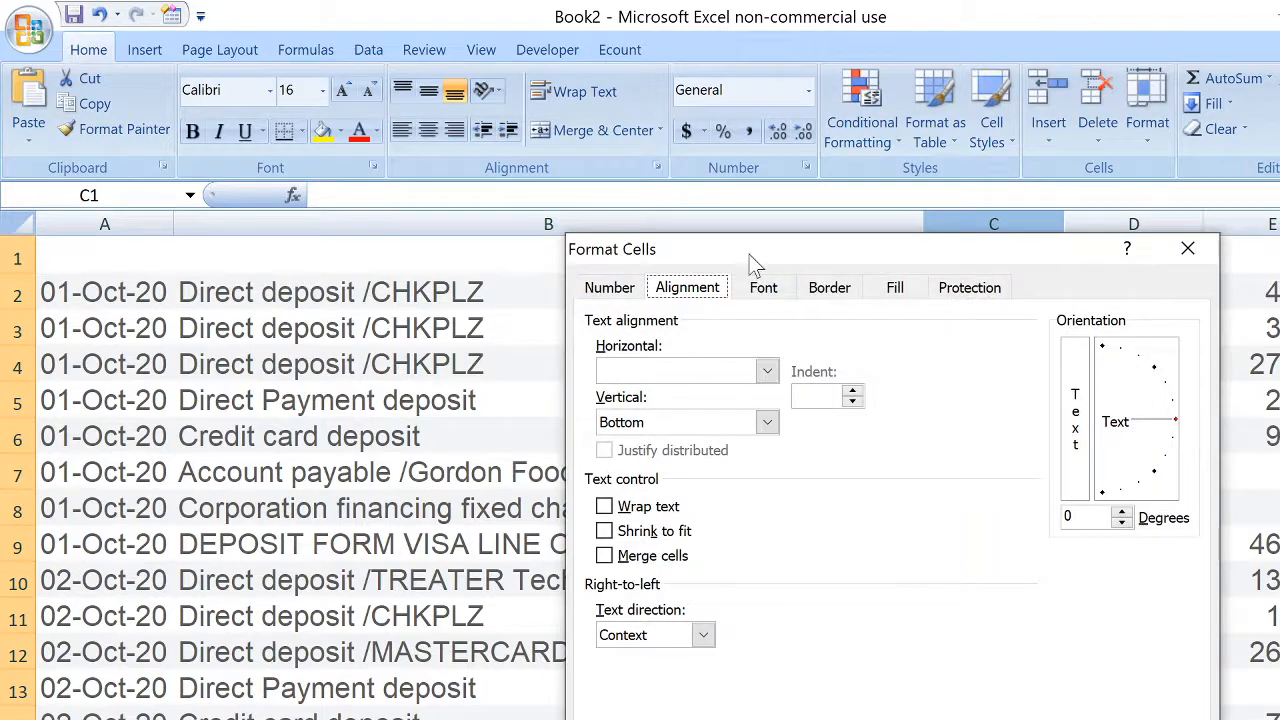
{"action": "left_click_drag", "start_coordinate": [749, 254], "coordinate": [599, 265]}
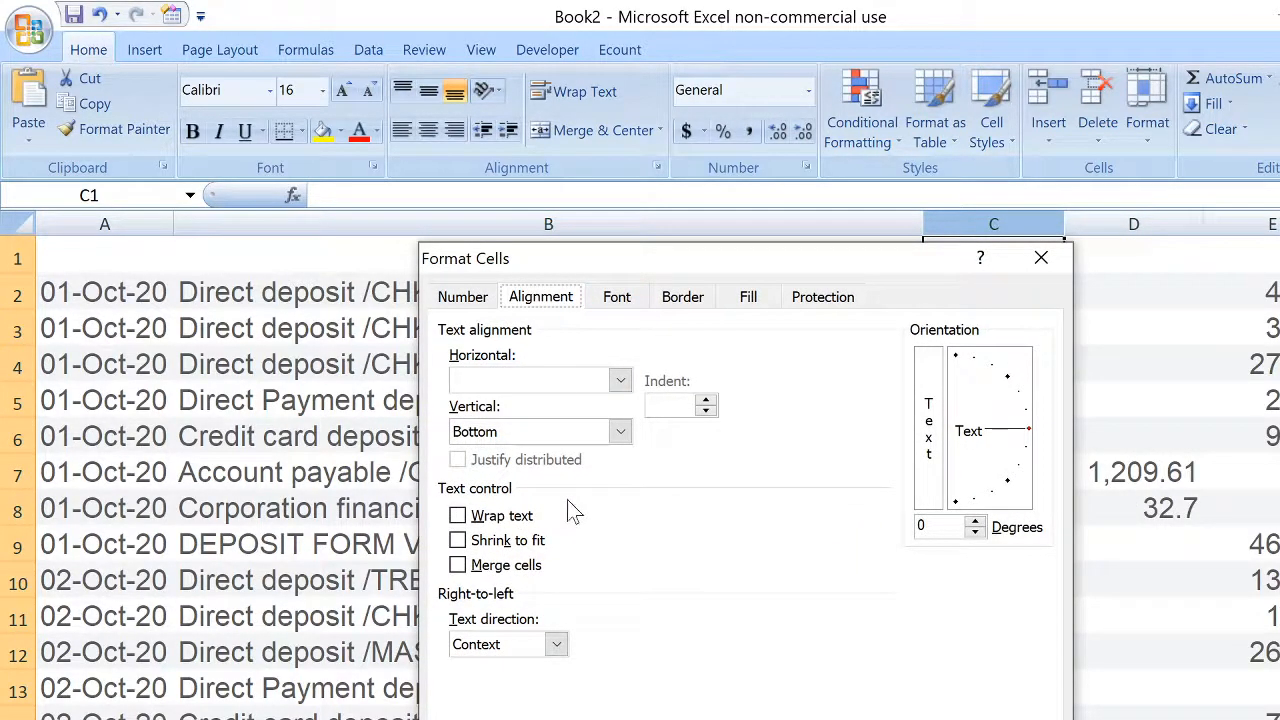
{"action": "left_click", "coordinate": [476, 304]}
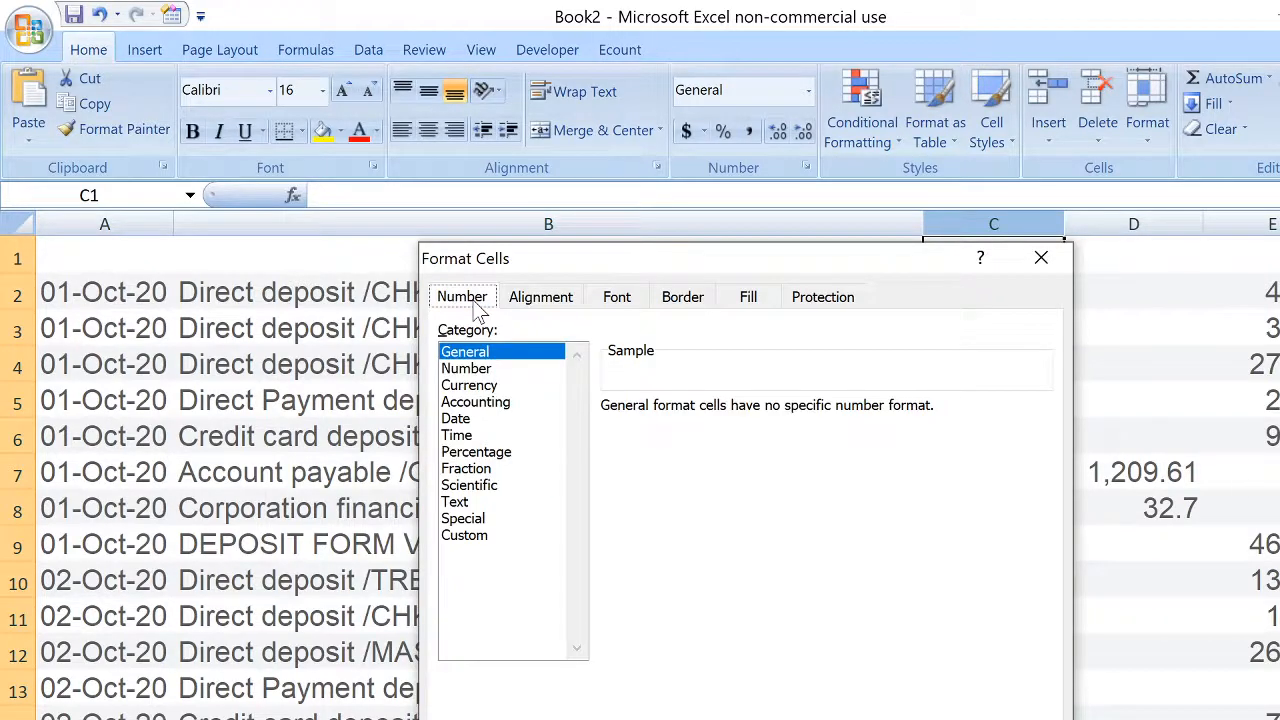
{"action": "left_click", "coordinate": [468, 369]}
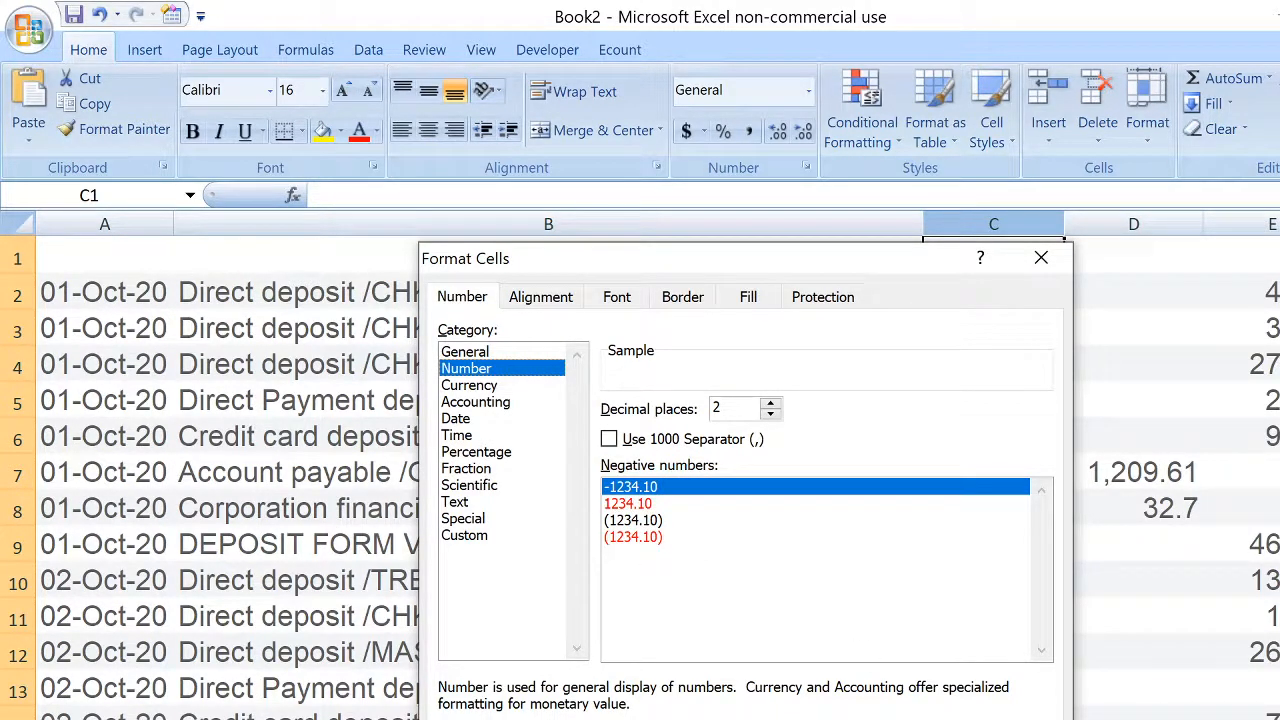
{"action": "key", "text": "Return"}
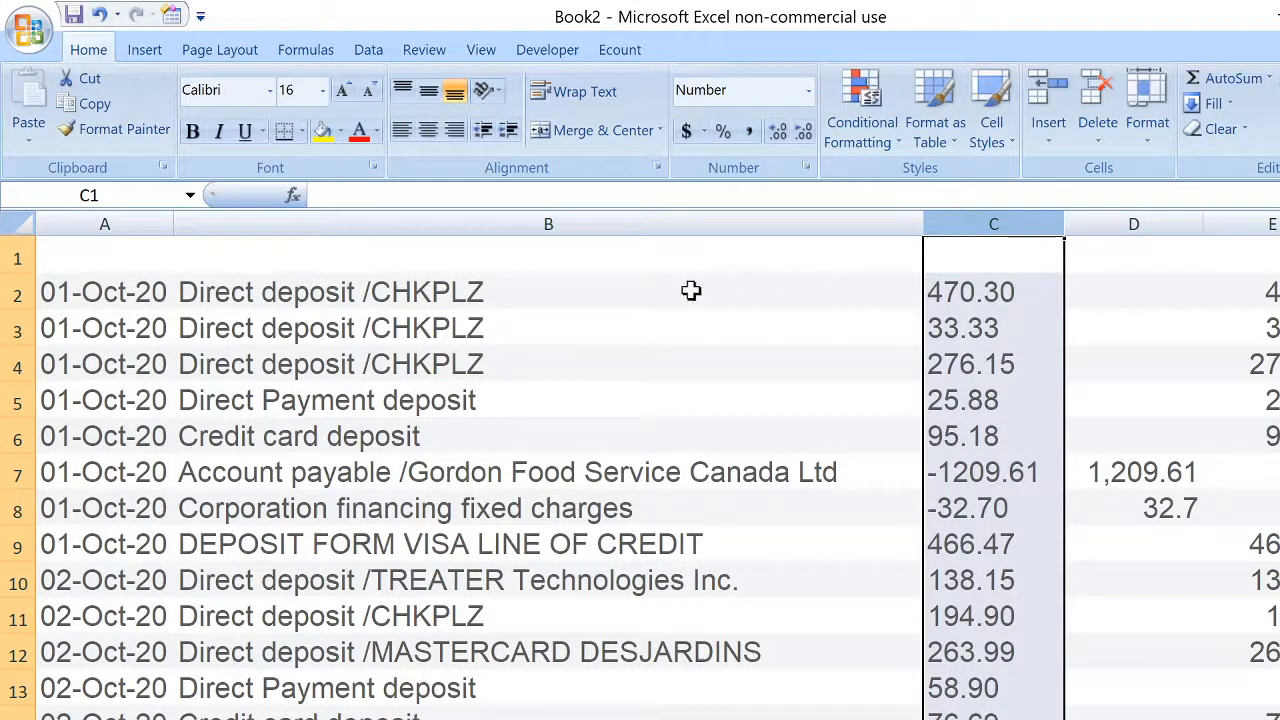
Step: Copy the descriptions and amounts in columns B and C, from row 2 through the last October transaction
{"action": "left_click", "coordinate": [650, 290]}
{"action": "left_click_drag", "start_coordinate": [912, 290], "coordinate": [960, 718]}
{"action": "key", "text": "ctrl+c"}
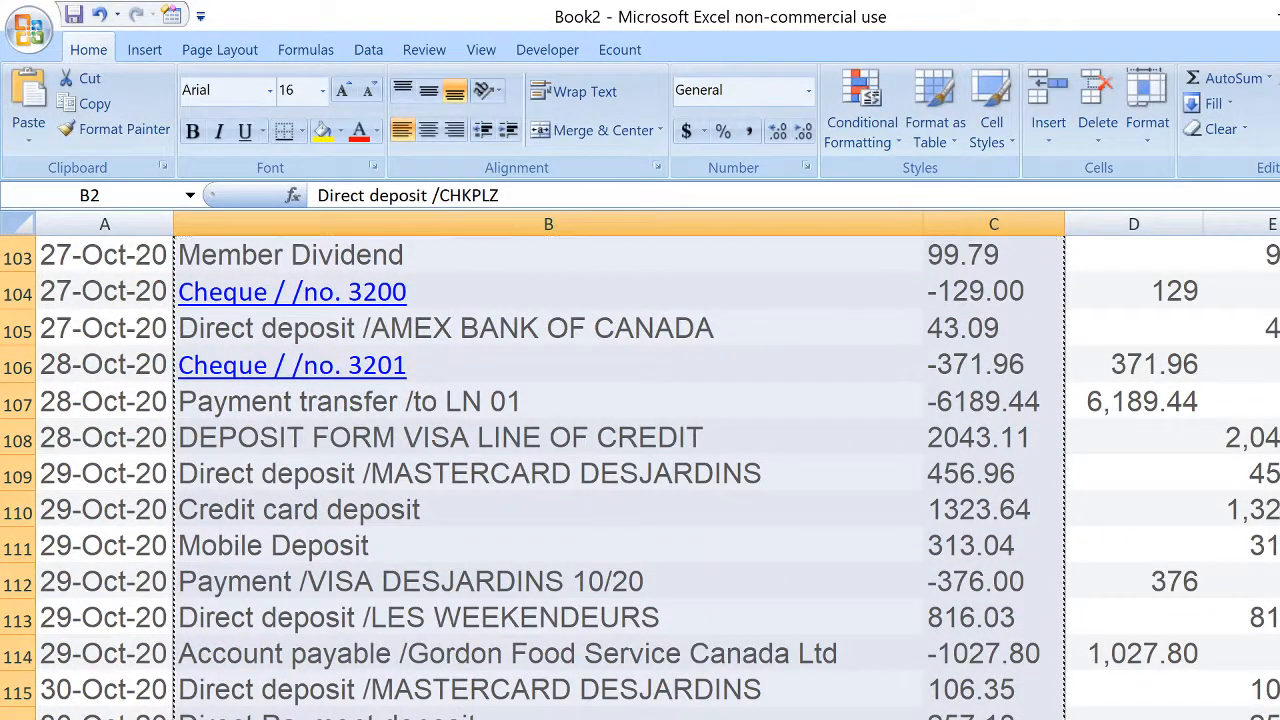
{"action": "scroll", "coordinate": [640, 480], "scroll_direction": "up", "scroll_amount": 9}
{"action": "scroll", "coordinate": [640, 480], "scroll_direction": "up", "scroll_amount": 20}
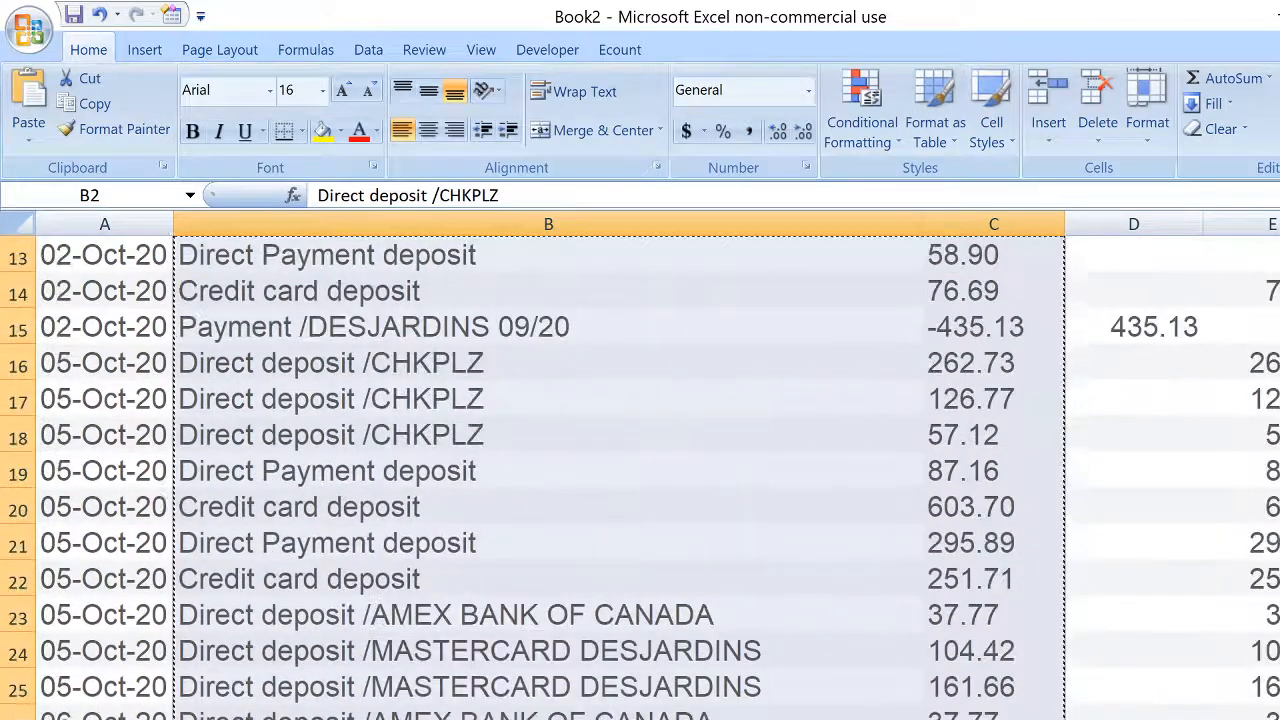
{"action": "scroll", "coordinate": [818, 620], "scroll_direction": "up", "scroll_amount": 4}
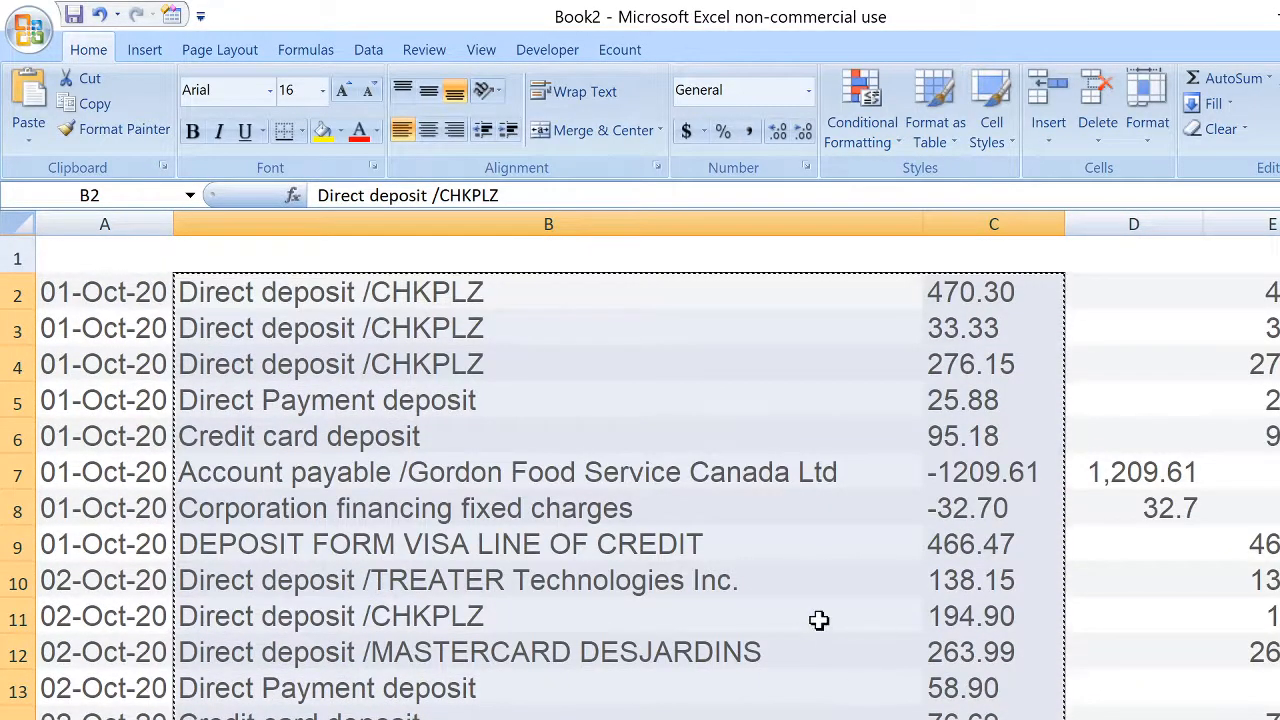
Step: Switch to the Carry Forward page in Chrome and paste the copied rows as Excel data for the bank statement
{"action": "key", "text": "alt+Tab"}
{"action": "key", "text": "alt+Tab"}
{"action": "key", "text": "alt+shift+Tab"}
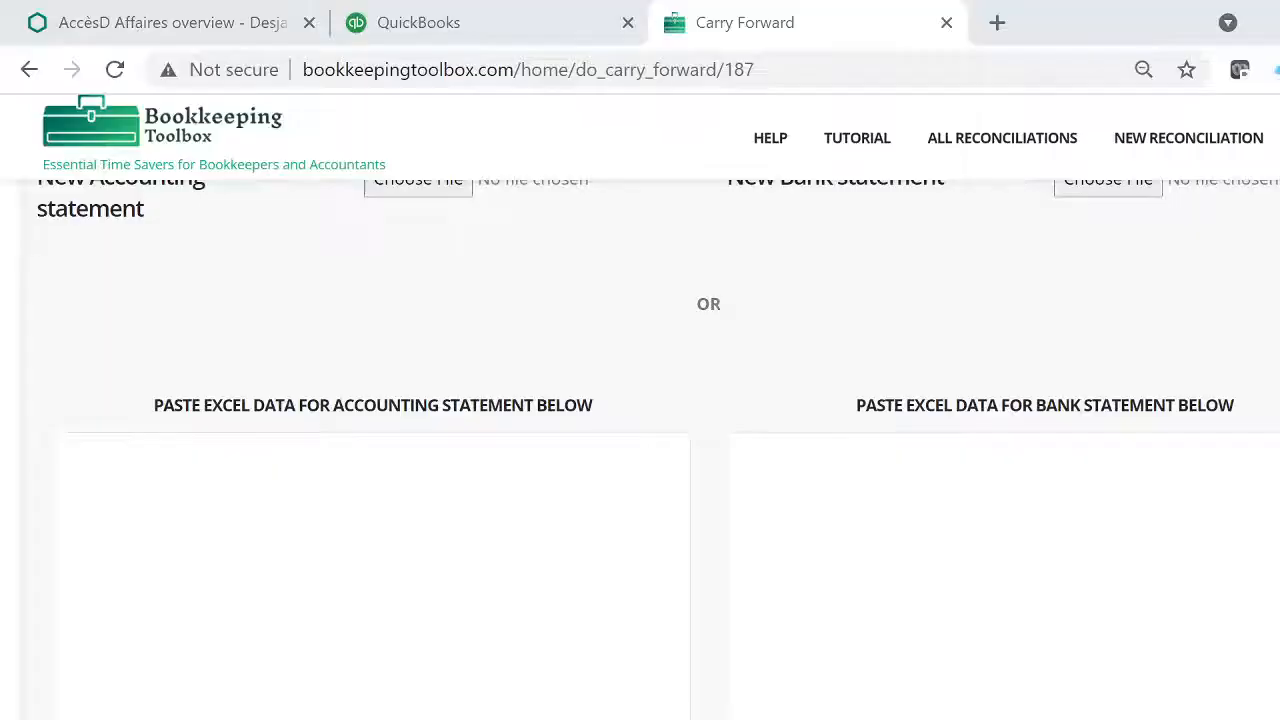
{"action": "key", "text": "ctrl+v"}
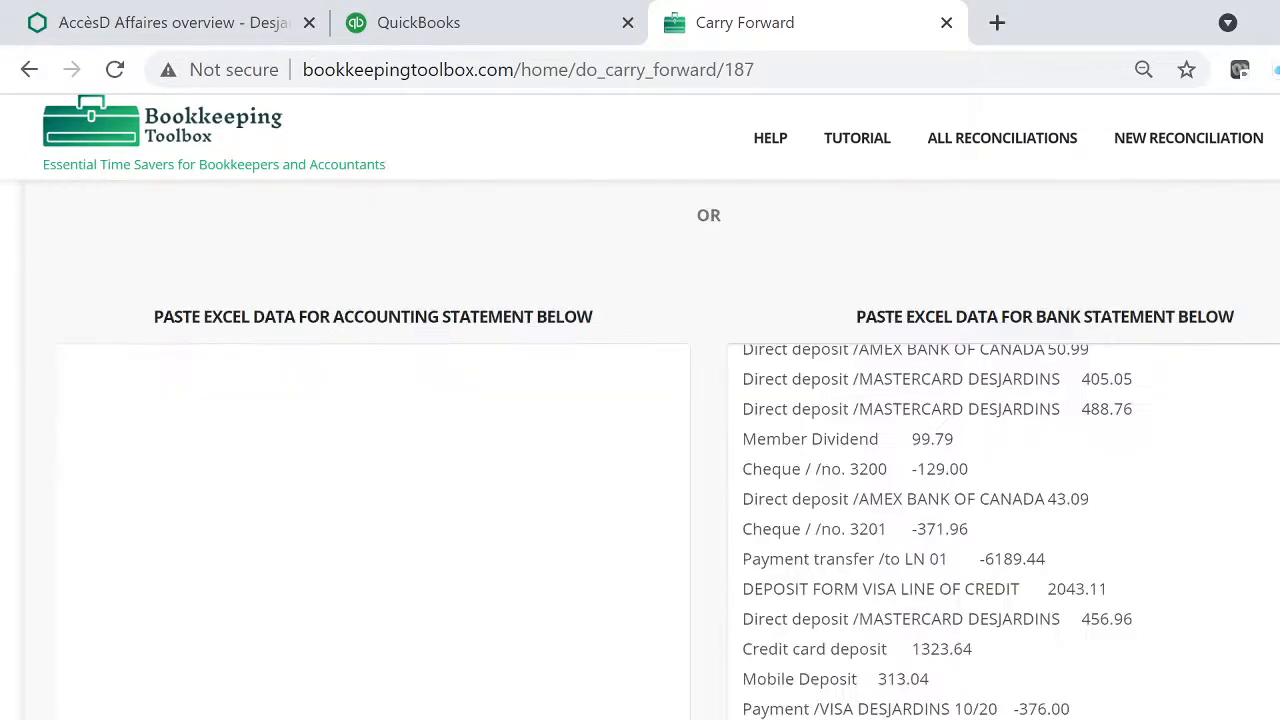
Step: Review the pasted bank statement rows and the table generated below them through the final fixed service charges
{"action": "scroll", "coordinate": [1003, 532], "scroll_direction": "up", "scroll_amount": 1}
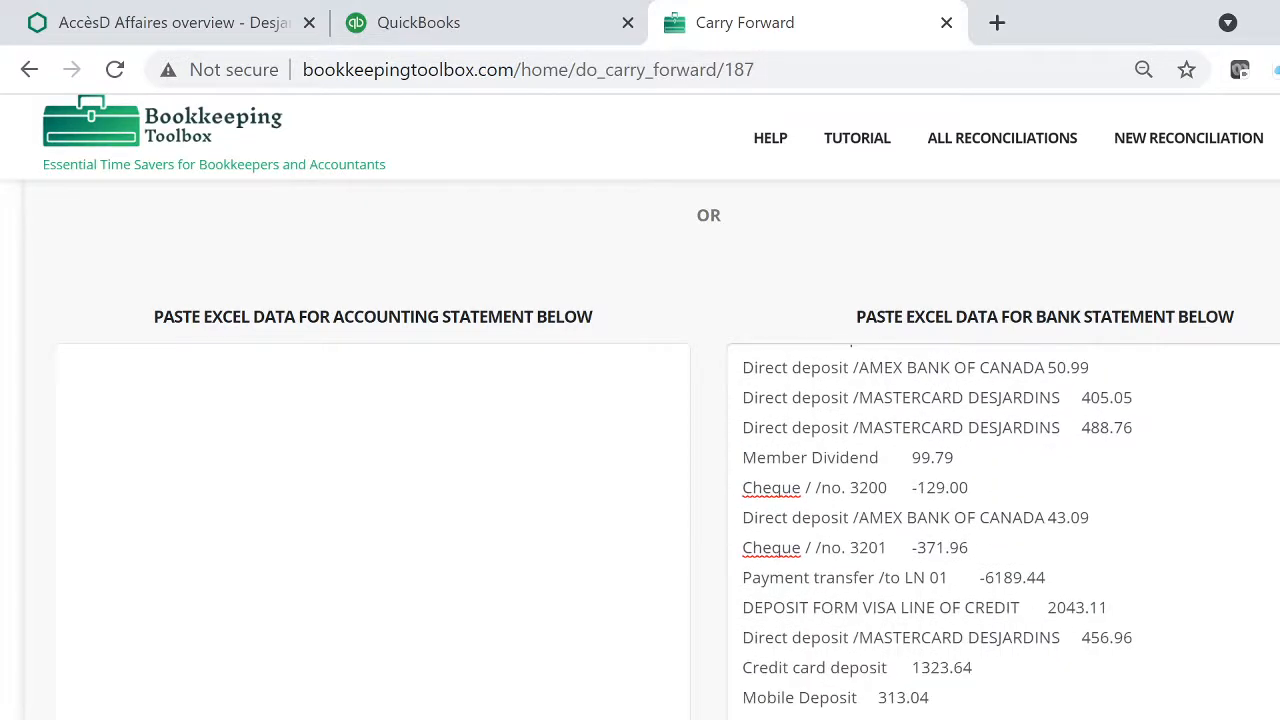
{"action": "scroll", "coordinate": [640, 450], "scroll_direction": "down", "scroll_amount": 3}
{"action": "scroll", "coordinate": [1159, 642], "scroll_direction": "down", "scroll_amount": 13}
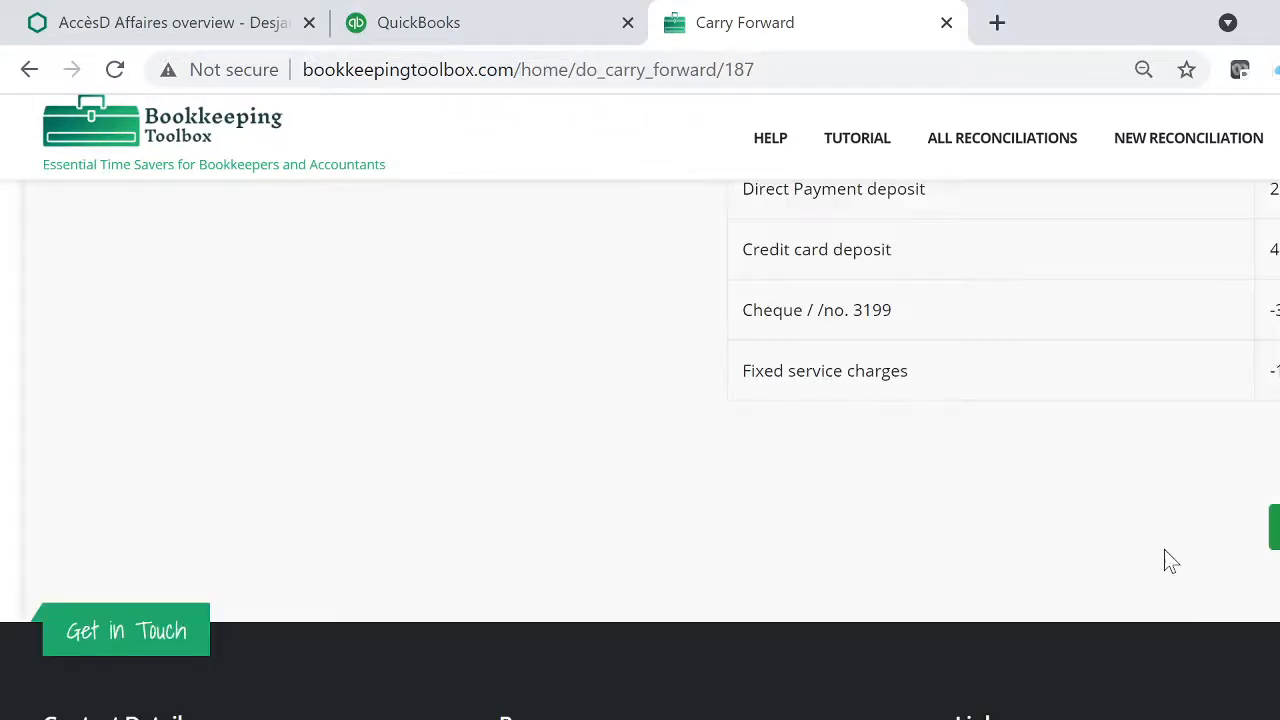
{"action": "scroll", "coordinate": [1164, 549], "scroll_direction": "up", "scroll_amount": 5}
{"action": "scroll", "coordinate": [640, 450], "scroll_direction": "up", "scroll_amount": 10}
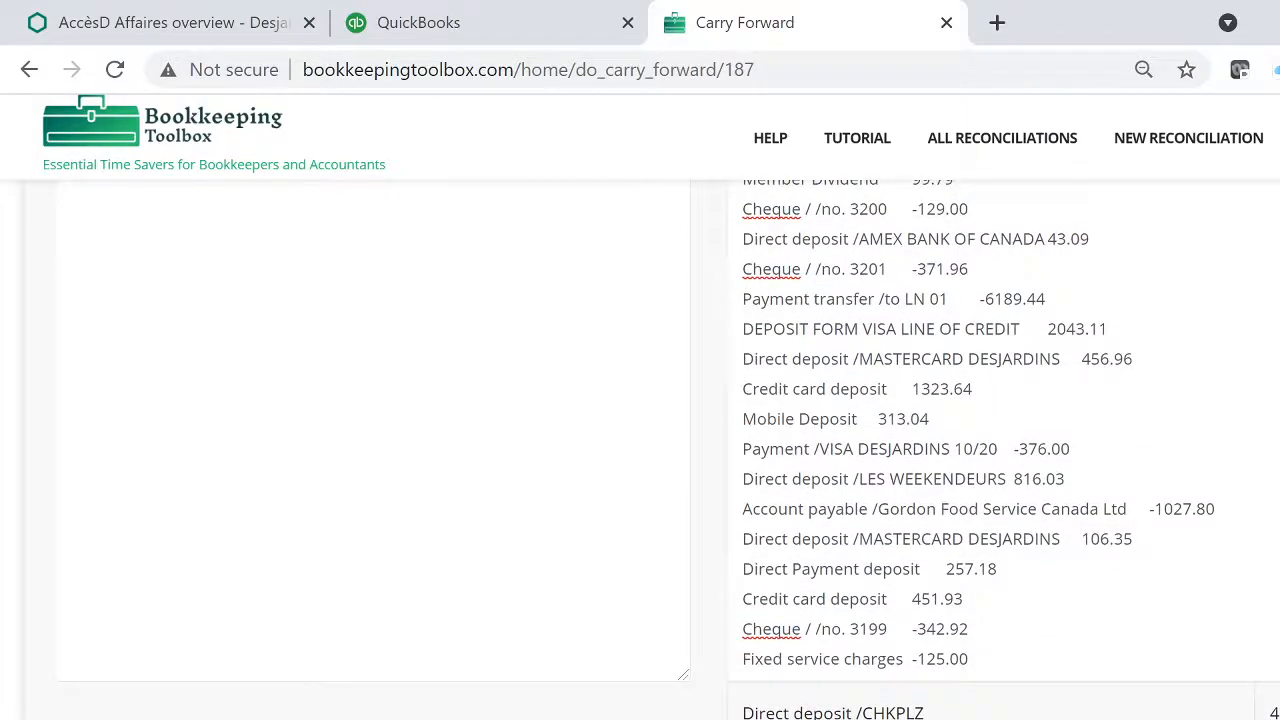
{"action": "scroll", "coordinate": [1012, 600], "scroll_direction": "up", "scroll_amount": 8}
{"action": "scroll", "coordinate": [1012, 600], "scroll_direction": "down", "scroll_amount": 6}
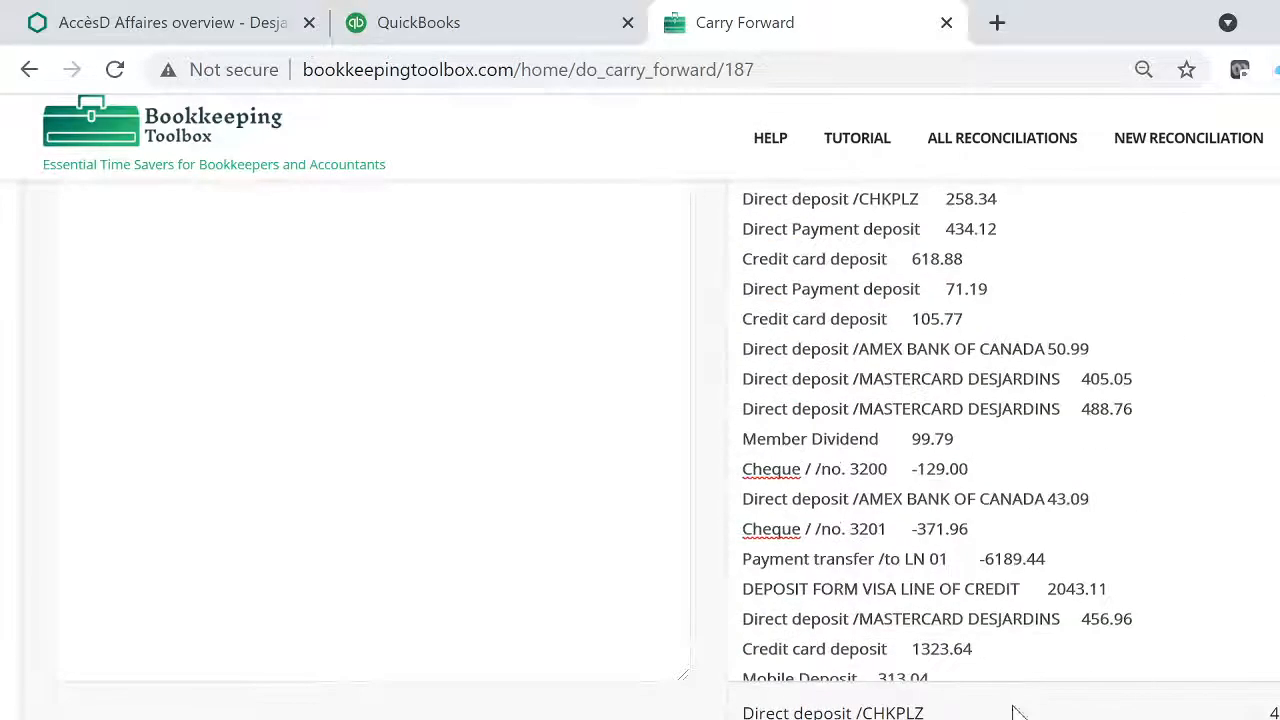
Step: Examine the generated bank transactions table, the header balances and the accounting statement area of the Carry Forward page for missing entries
{"action": "scroll", "coordinate": [1000, 450], "scroll_direction": "down", "scroll_amount": 15}
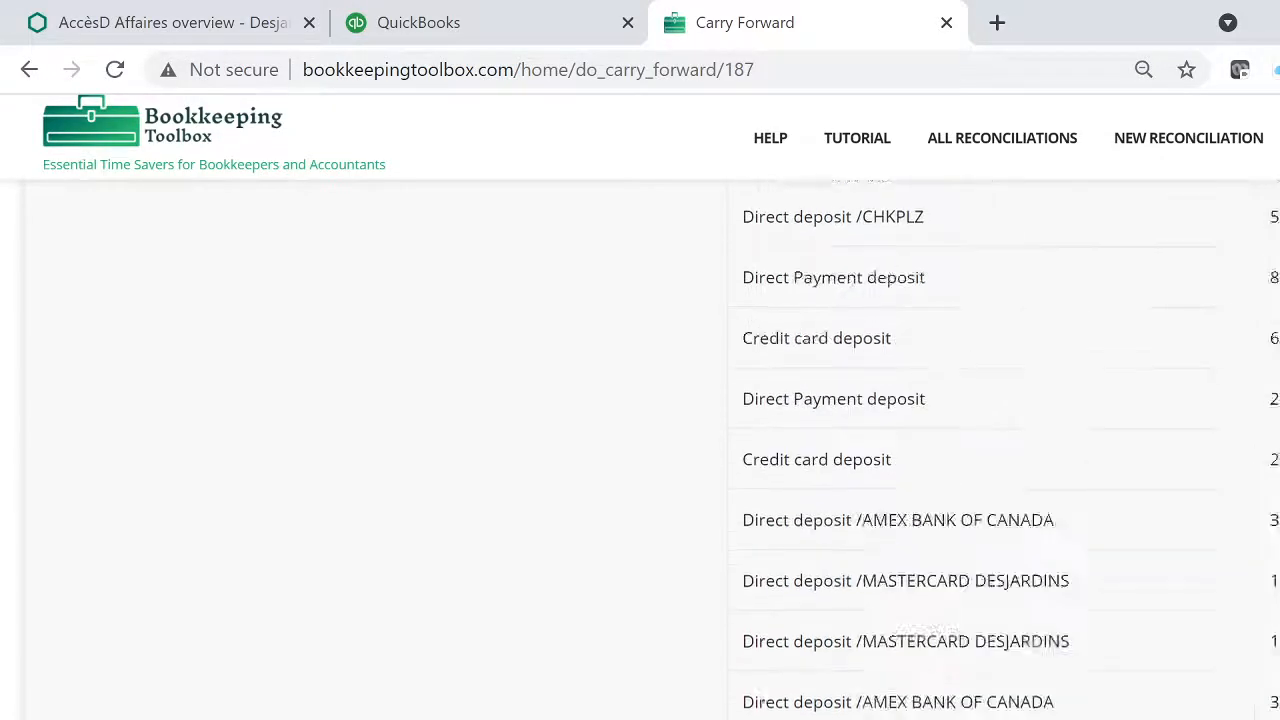
{"action": "scroll", "coordinate": [1000, 450], "scroll_direction": "down", "scroll_amount": 15}
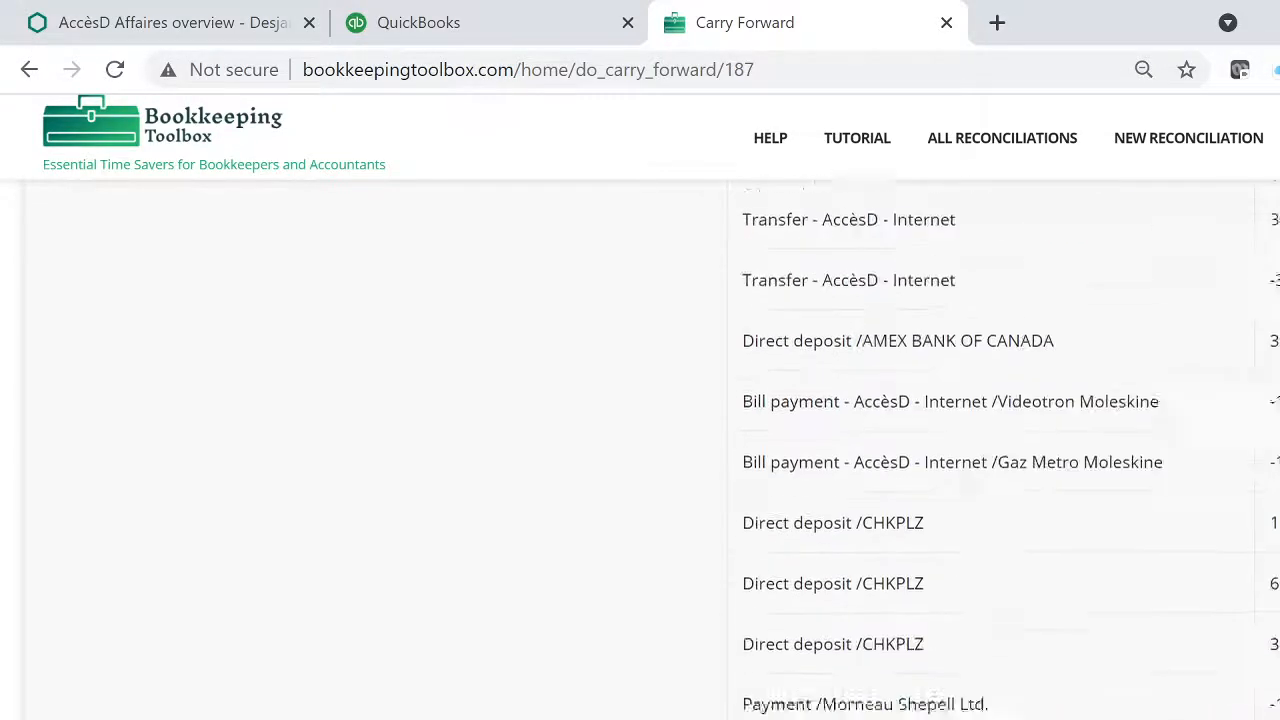
{"action": "scroll", "coordinate": [1000, 450], "scroll_direction": "down", "scroll_amount": 5}
{"action": "scroll", "coordinate": [1000, 450], "scroll_direction": "up", "scroll_amount": 15}
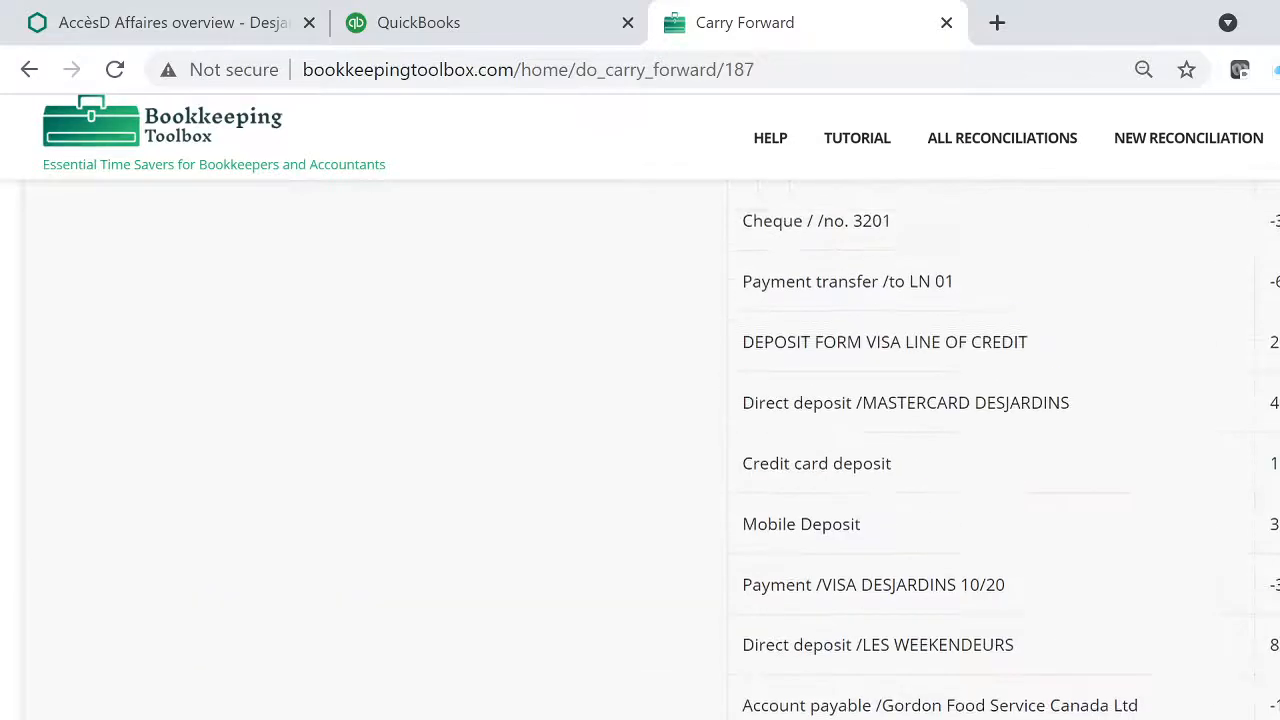
{"action": "scroll", "coordinate": [1000, 450], "scroll_direction": "up", "scroll_amount": 15}
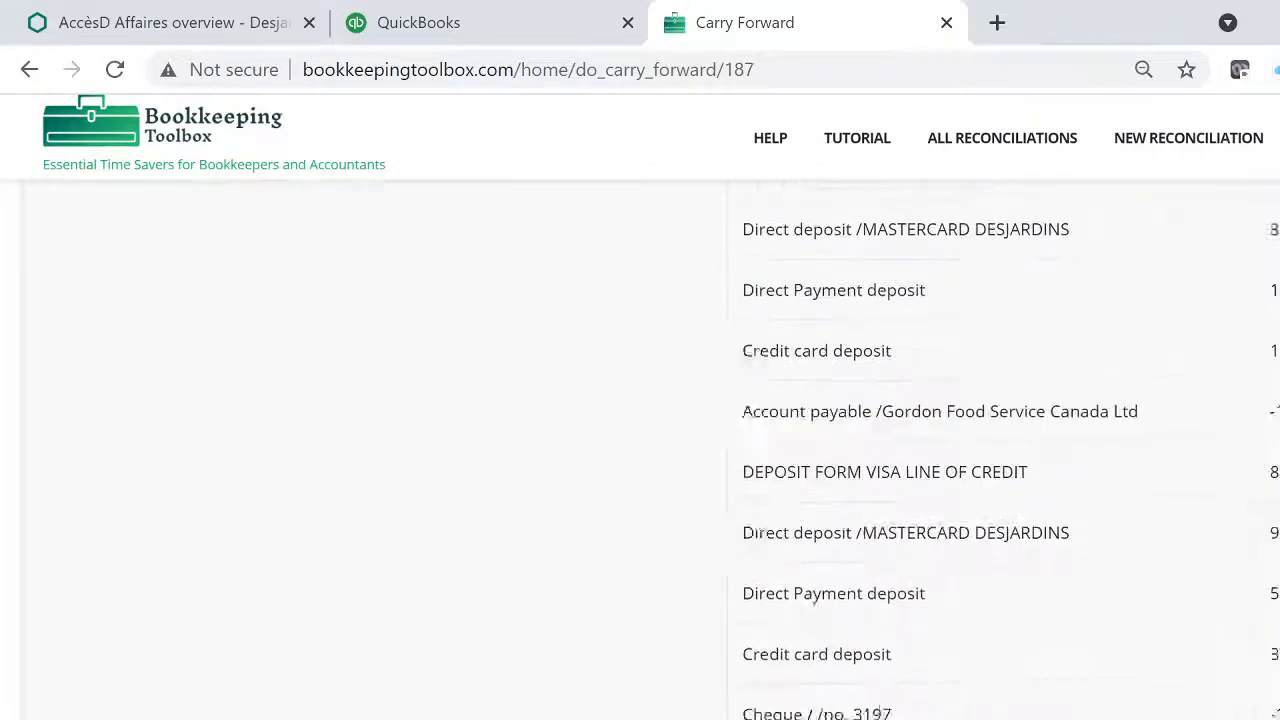
{"action": "scroll", "coordinate": [1000, 450], "scroll_direction": "up", "scroll_amount": 10}
{"action": "scroll", "coordinate": [1000, 450], "scroll_direction": "down", "scroll_amount": 5}
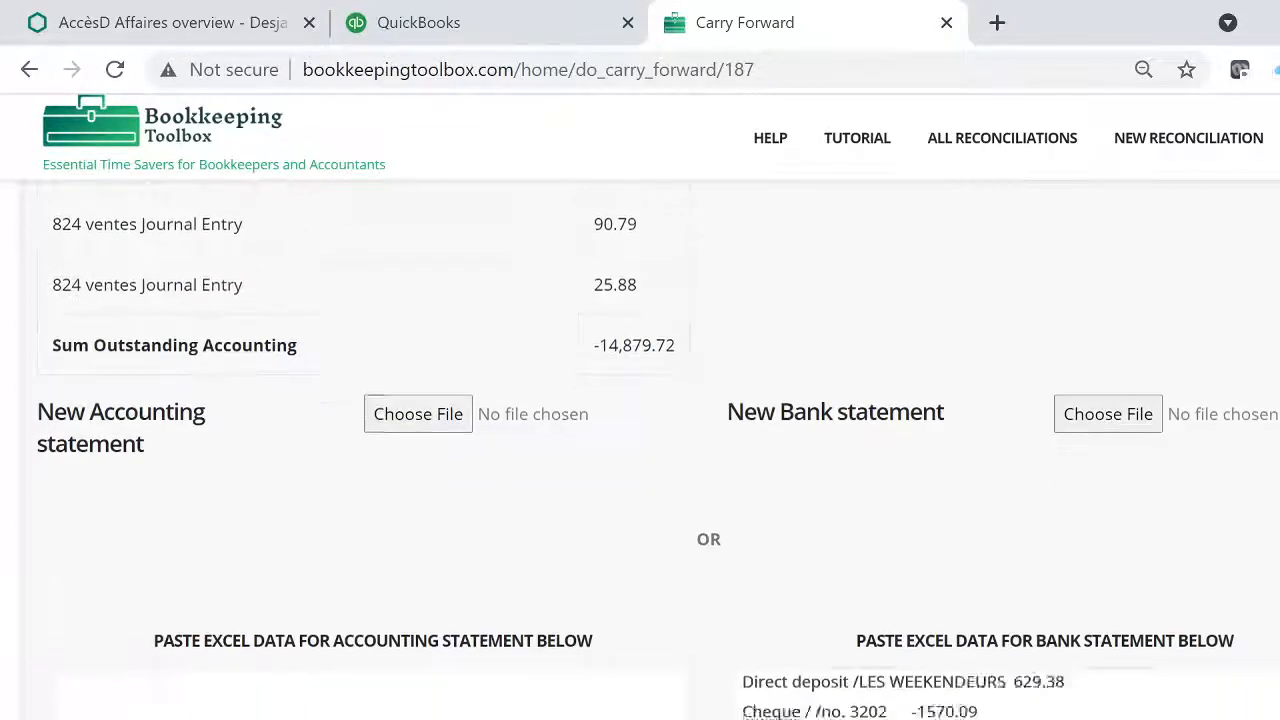
{"action": "scroll", "coordinate": [1000, 590], "scroll_direction": "down", "scroll_amount": 10}
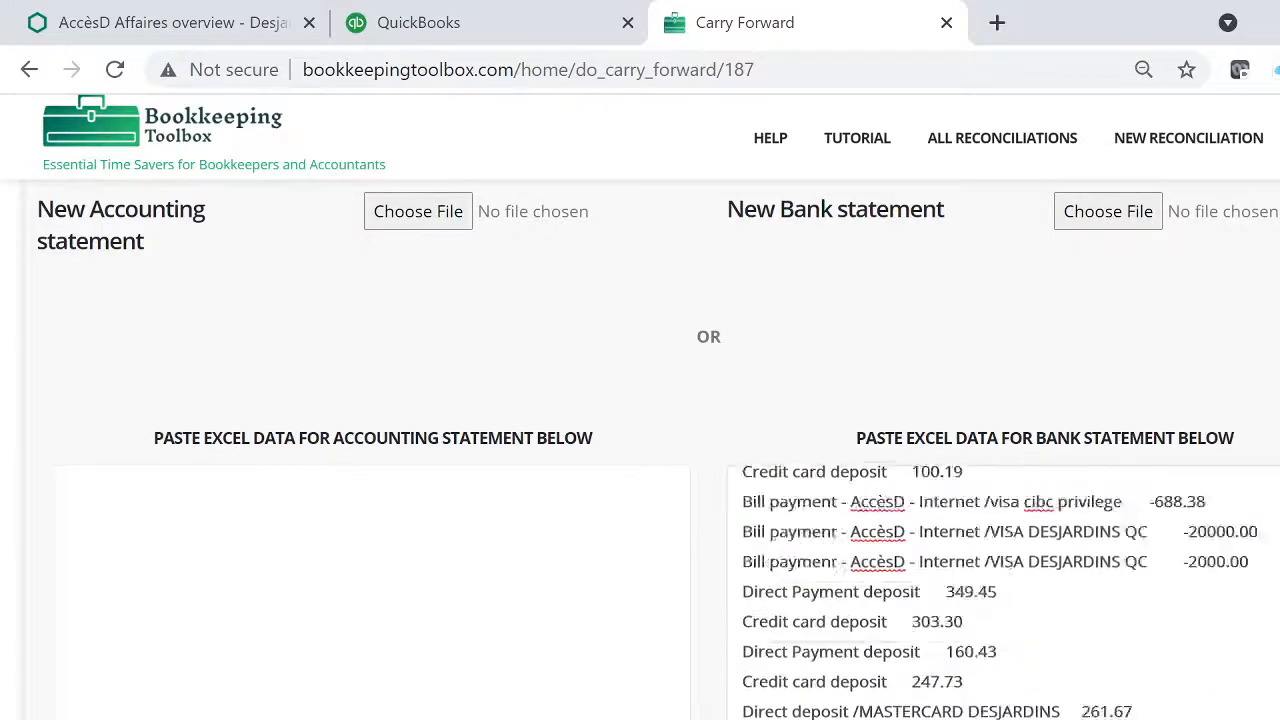
{"action": "scroll", "coordinate": [1010, 510], "scroll_direction": "up", "scroll_amount": 15}
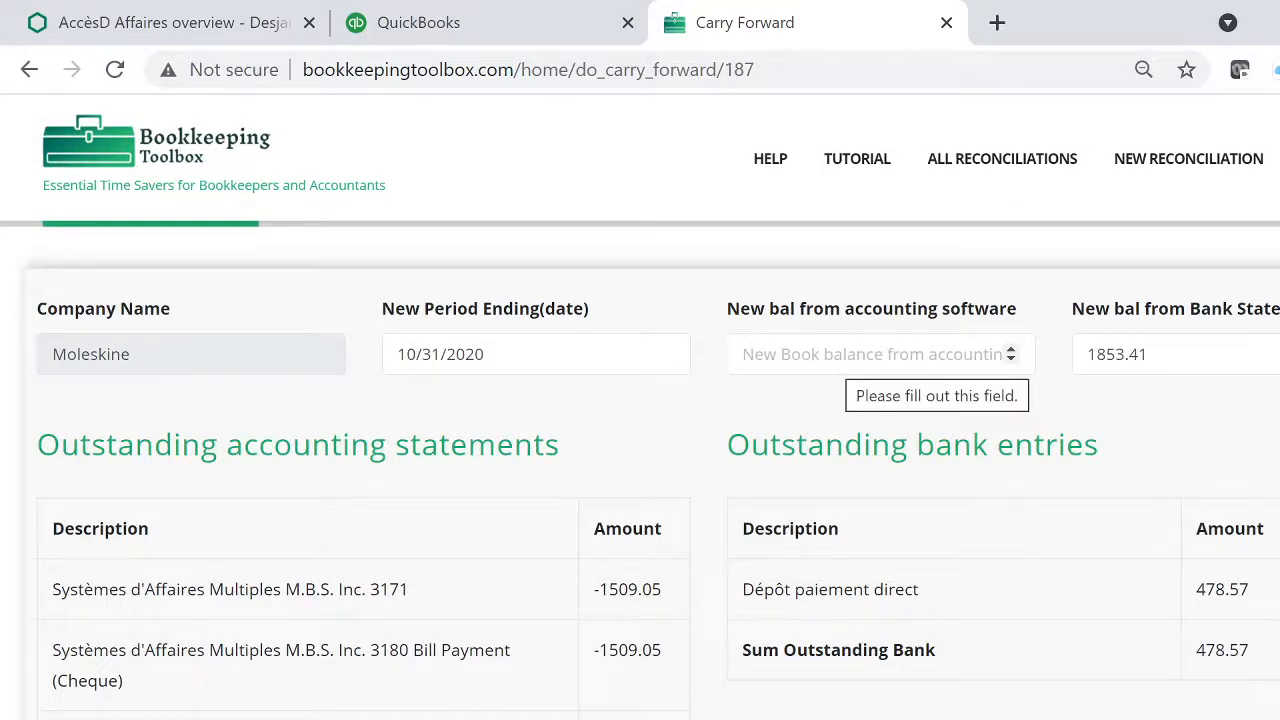
{"action": "scroll", "coordinate": [657, 500], "scroll_direction": "down", "scroll_amount": 2}
{"action": "scroll", "coordinate": [600, 560], "scroll_direction": "up", "scroll_amount": 3}
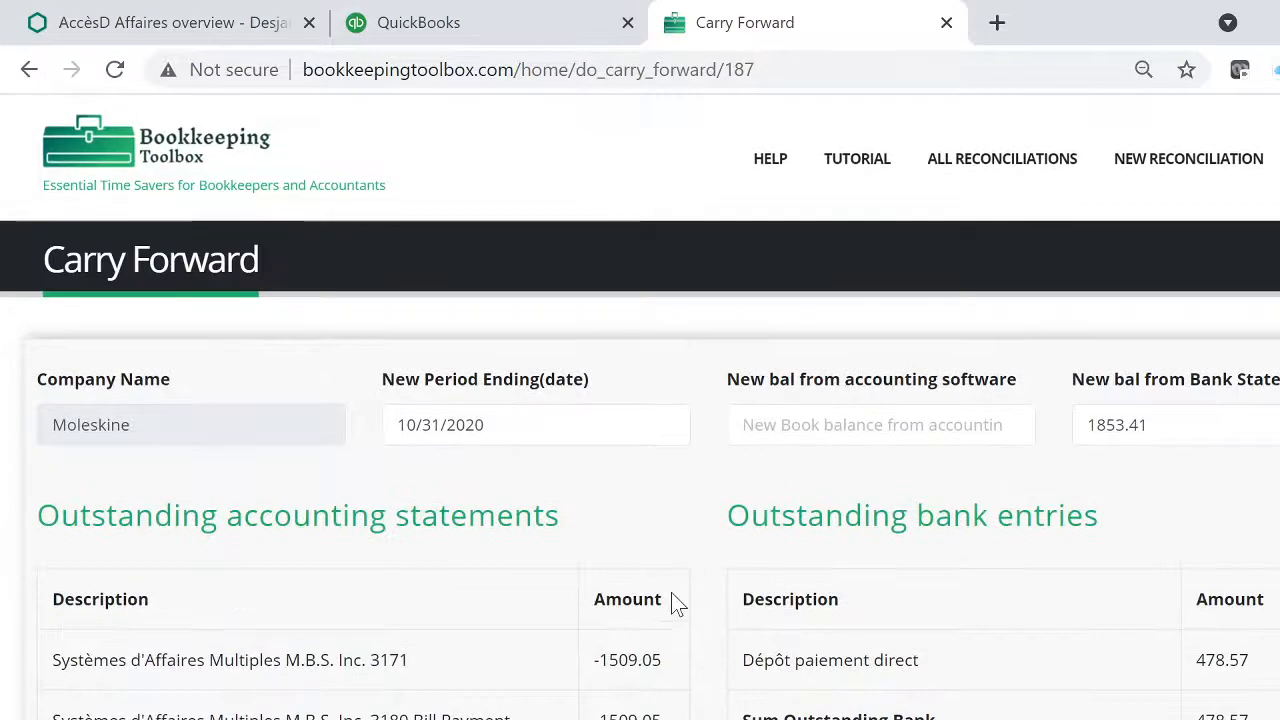
{"action": "scroll", "coordinate": [676, 611], "scroll_direction": "down", "scroll_amount": 15}
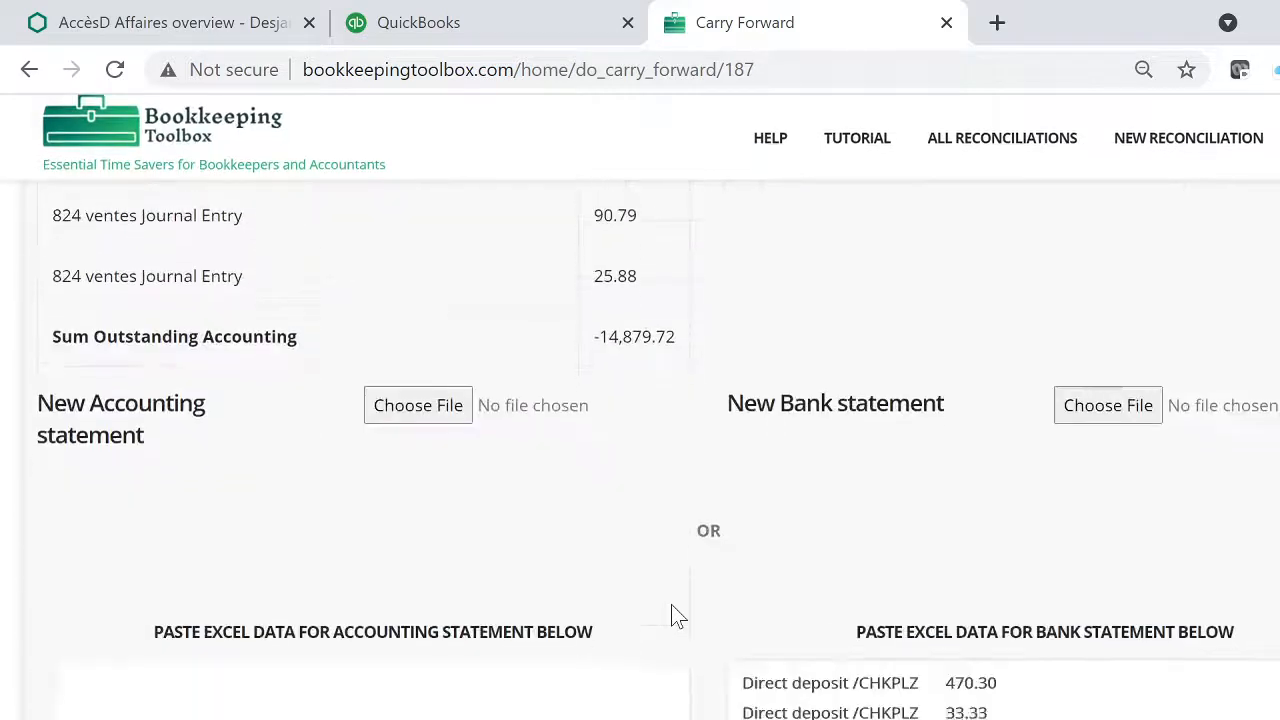
{"action": "scroll", "coordinate": [640, 450], "scroll_direction": "up", "scroll_amount": 10}
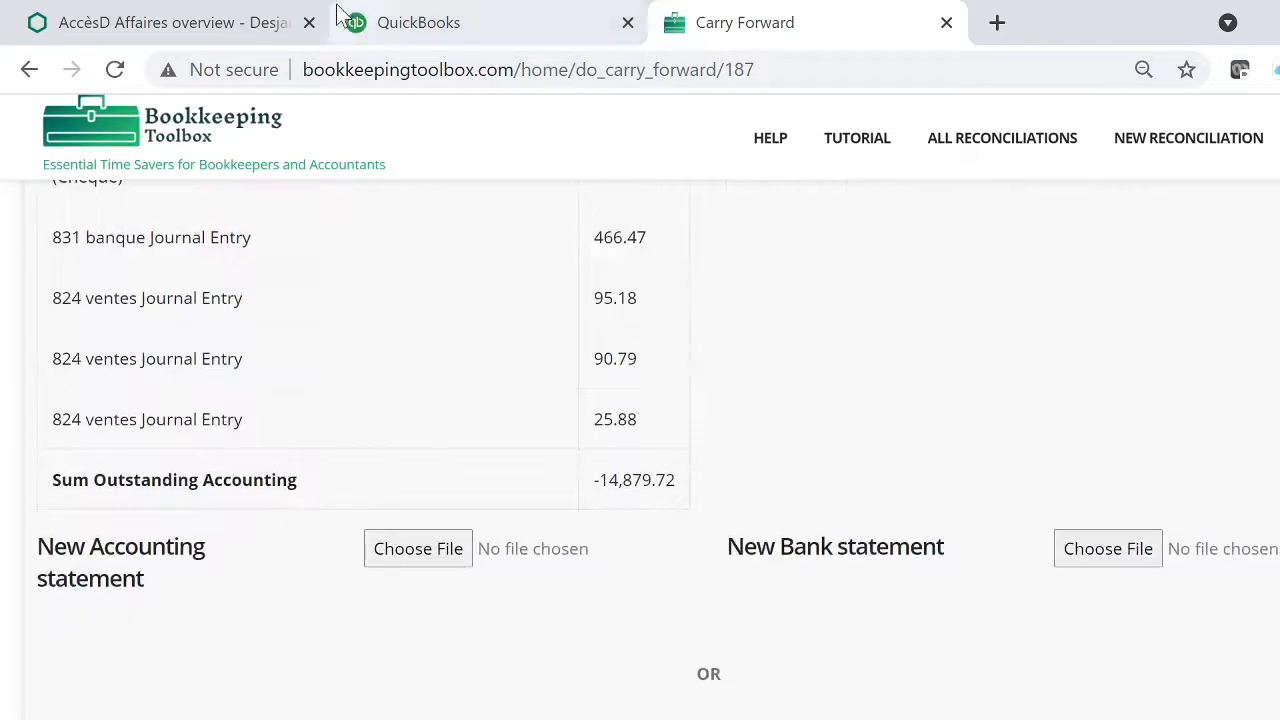
Step: Switch to QuickBooks and open the Trial Balance report for Moleskine S.A
{"action": "left_click", "coordinate": [455, 18]}
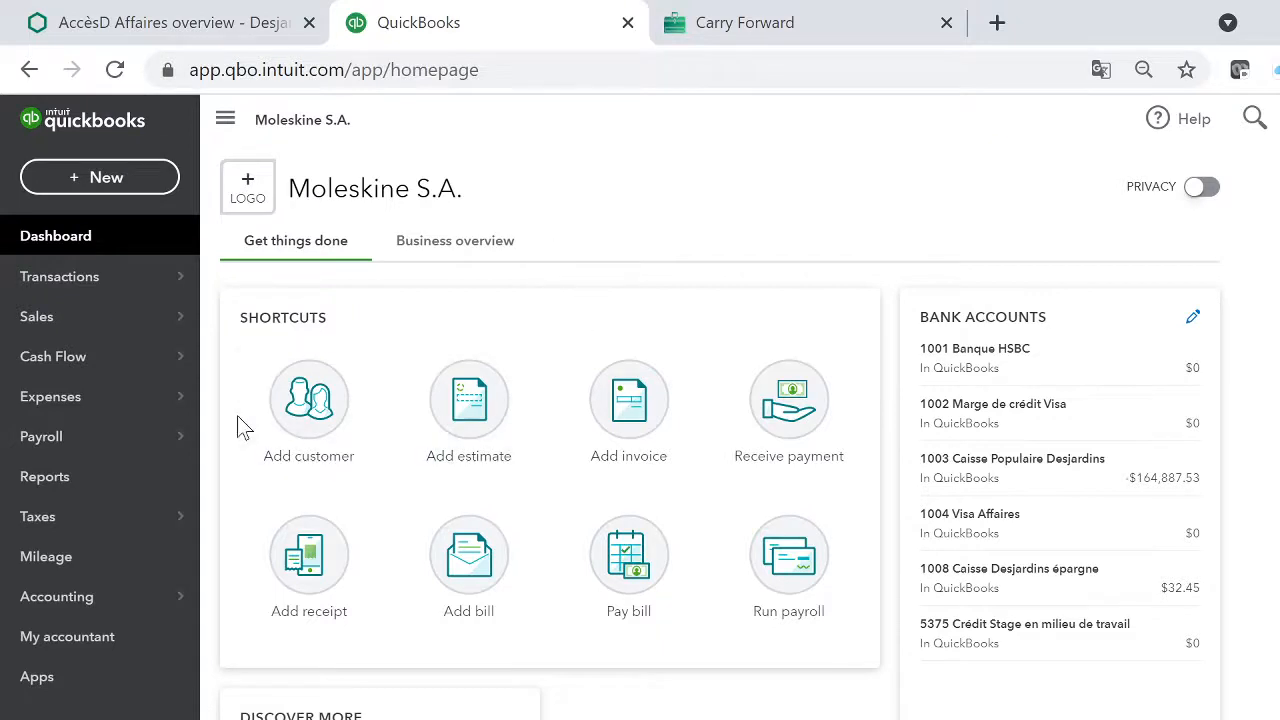
{"action": "mouse_move", "coordinate": [45, 500]}
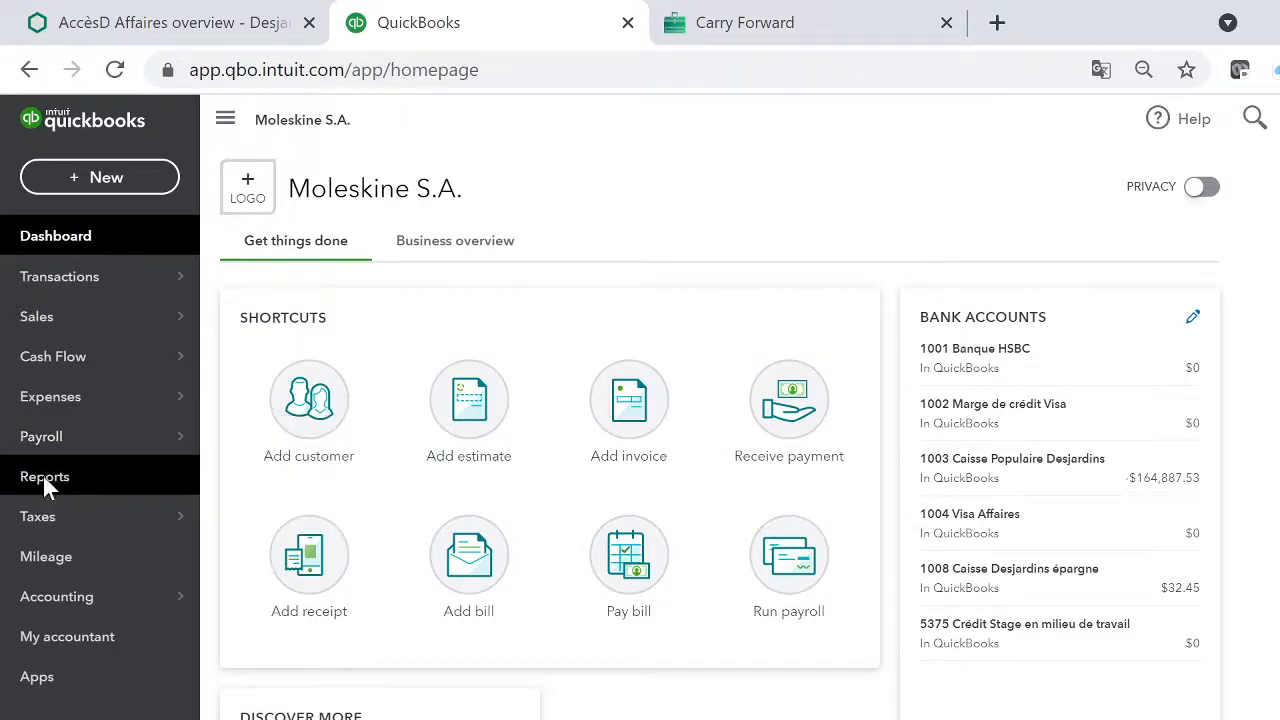
{"action": "left_click", "coordinate": [44, 476]}
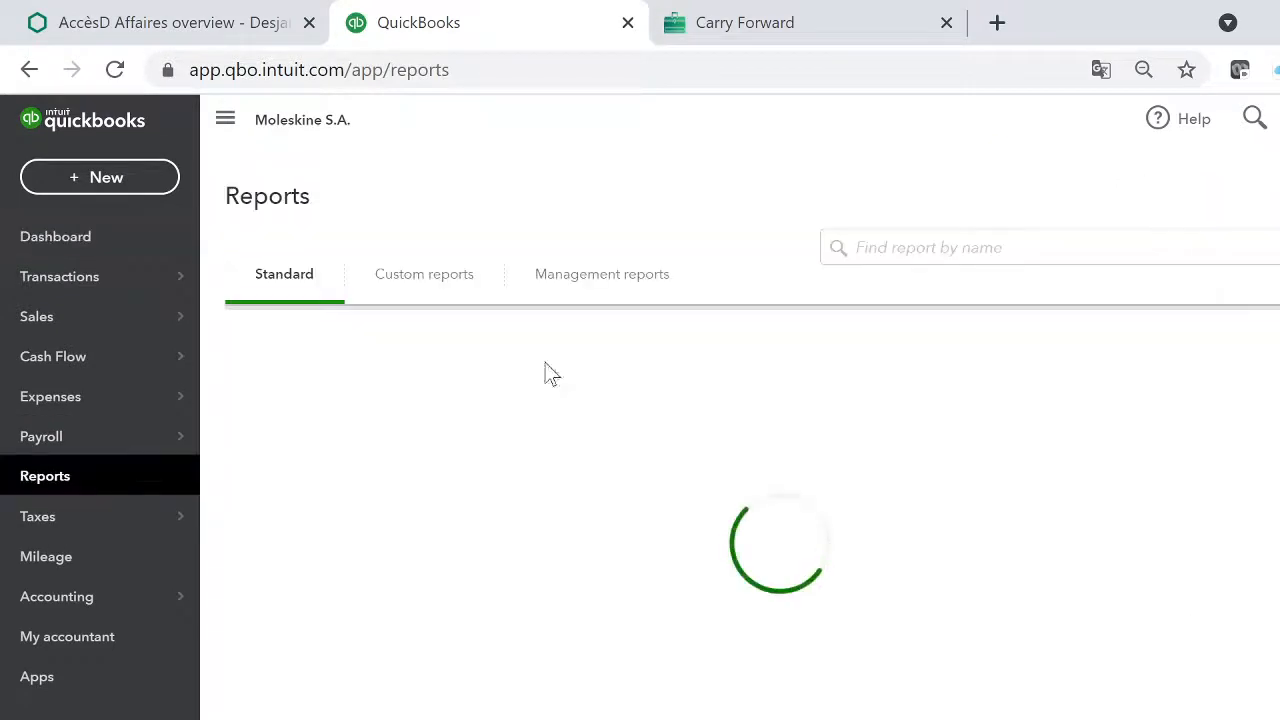
{"action": "type", "text": "trial"}
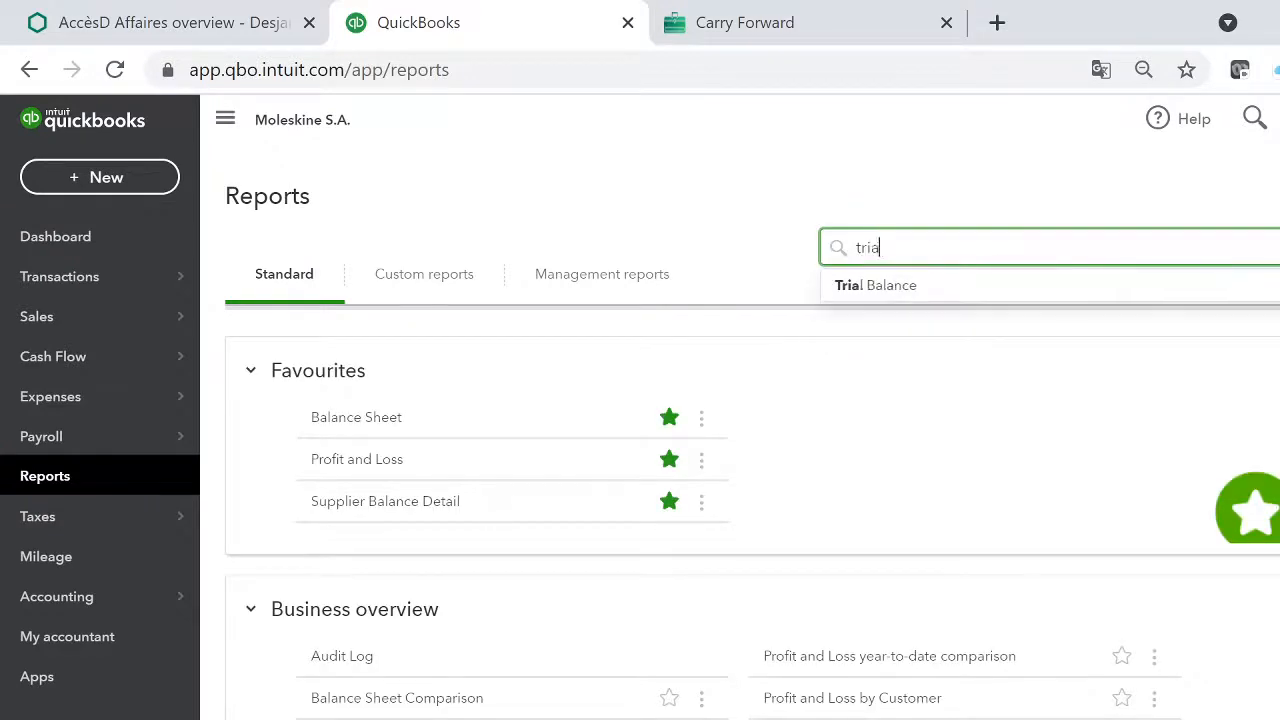
{"action": "left_click", "coordinate": [843, 290]}
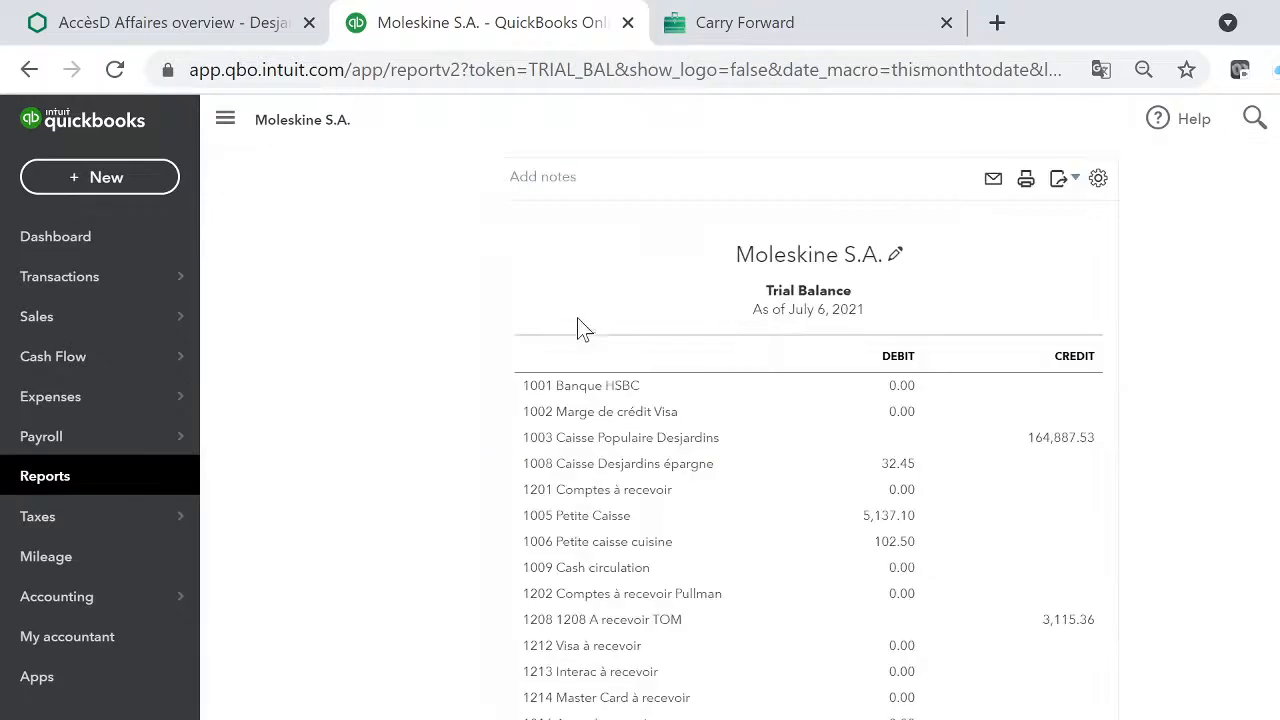
Step: Run the Trial Balance report for the period 01/10/2020 to 31/10/2020
{"action": "left_click", "coordinate": [520, 273]}
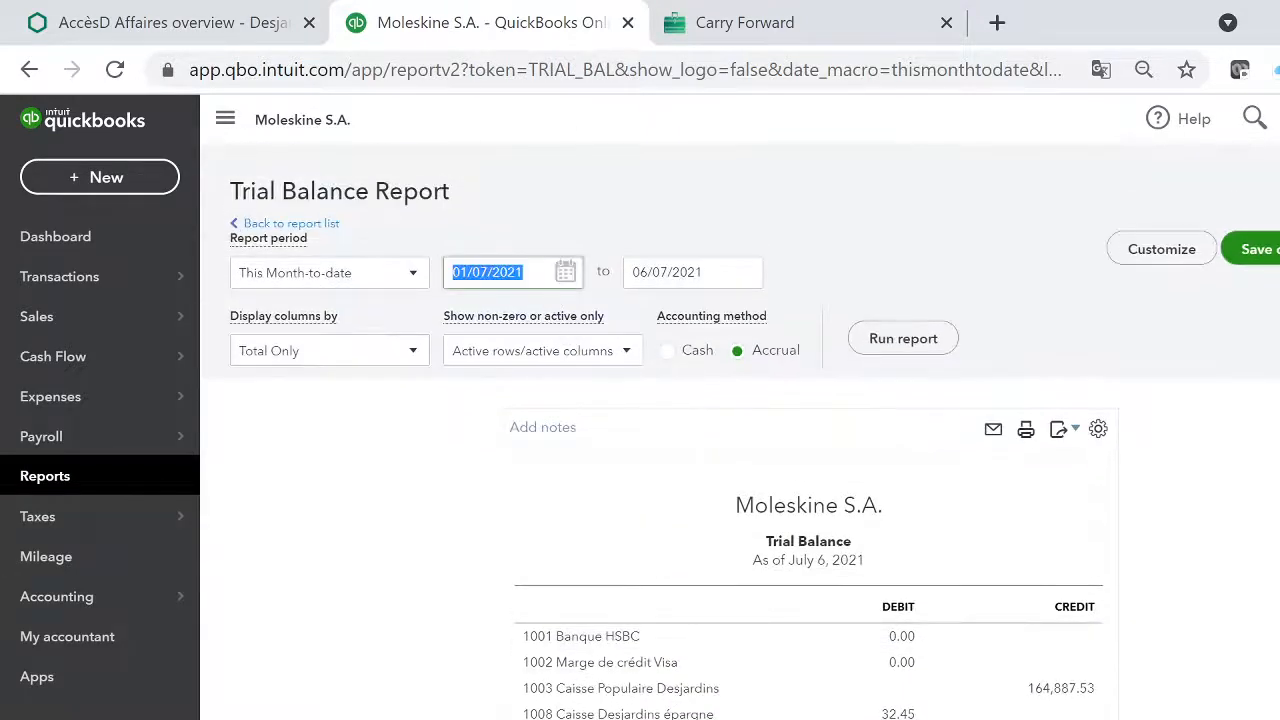
{"action": "type", "text": "0"}
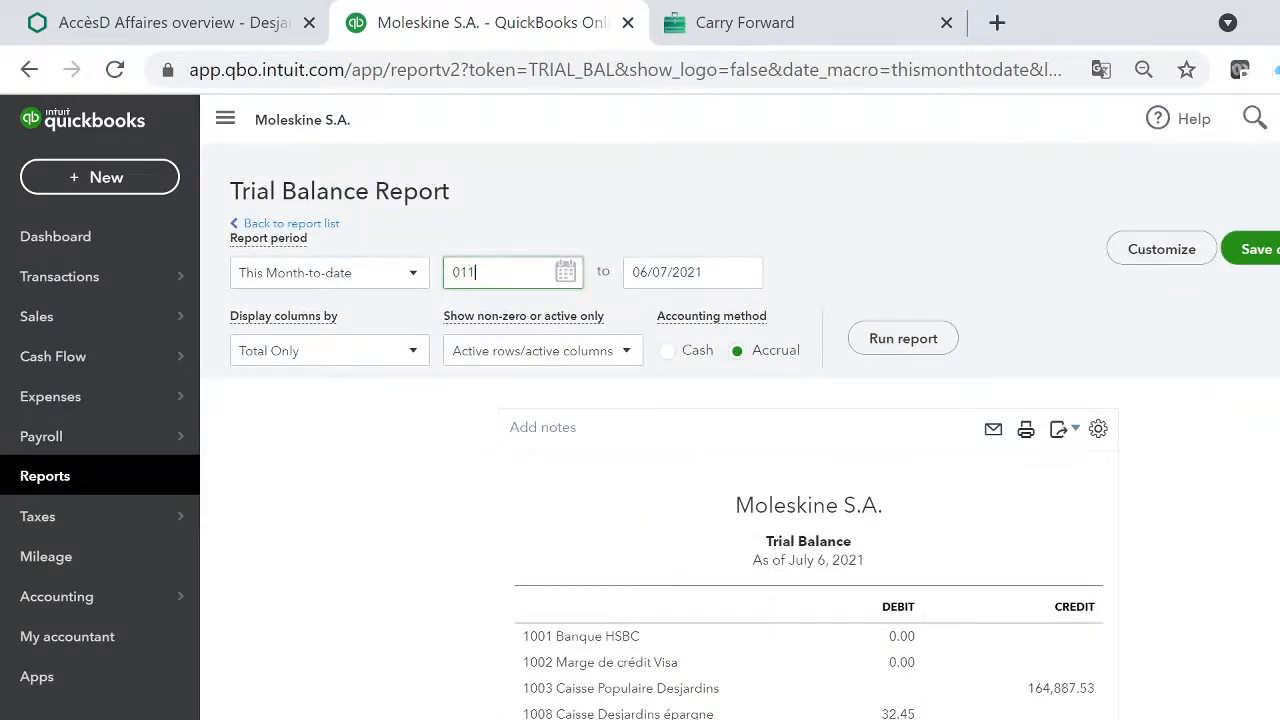
{"action": "type", "text": "1/10/2020202"}
{"action": "key", "text": "Tab"}
{"action": "type", "text": "3"}
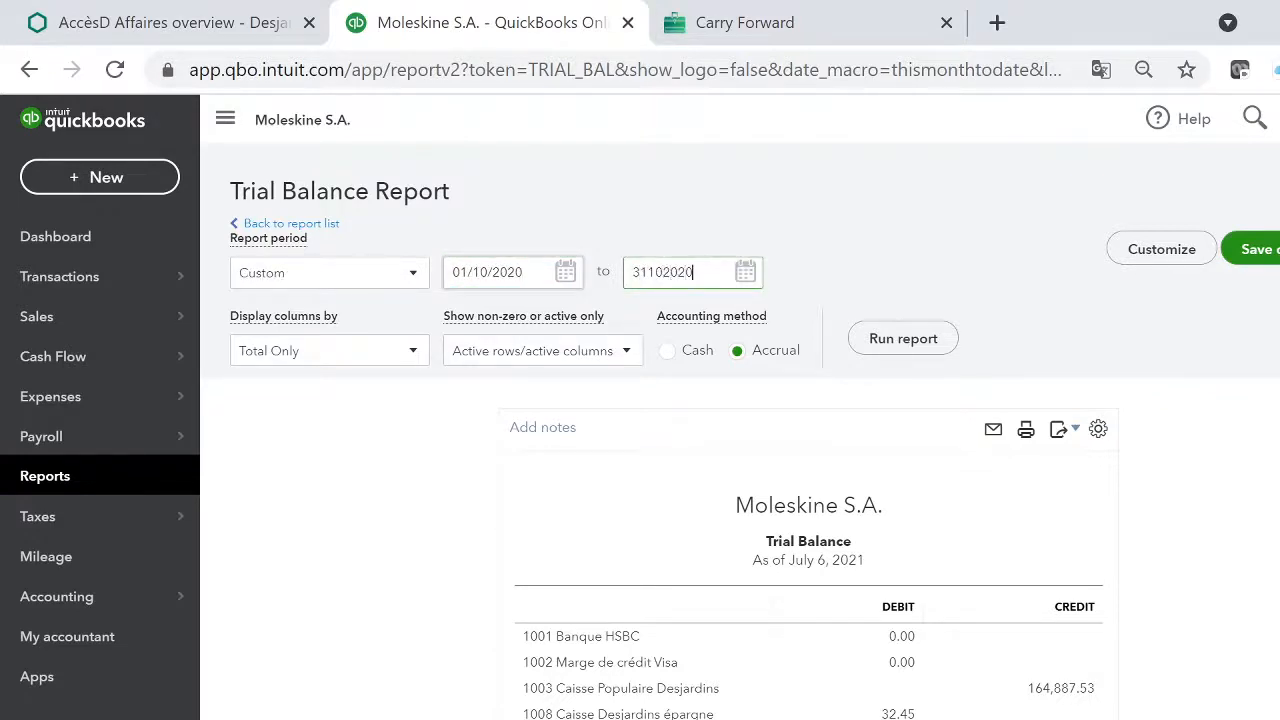
{"action": "key", "text": "Tab"}
{"action": "left_click", "coordinate": [915, 339]}
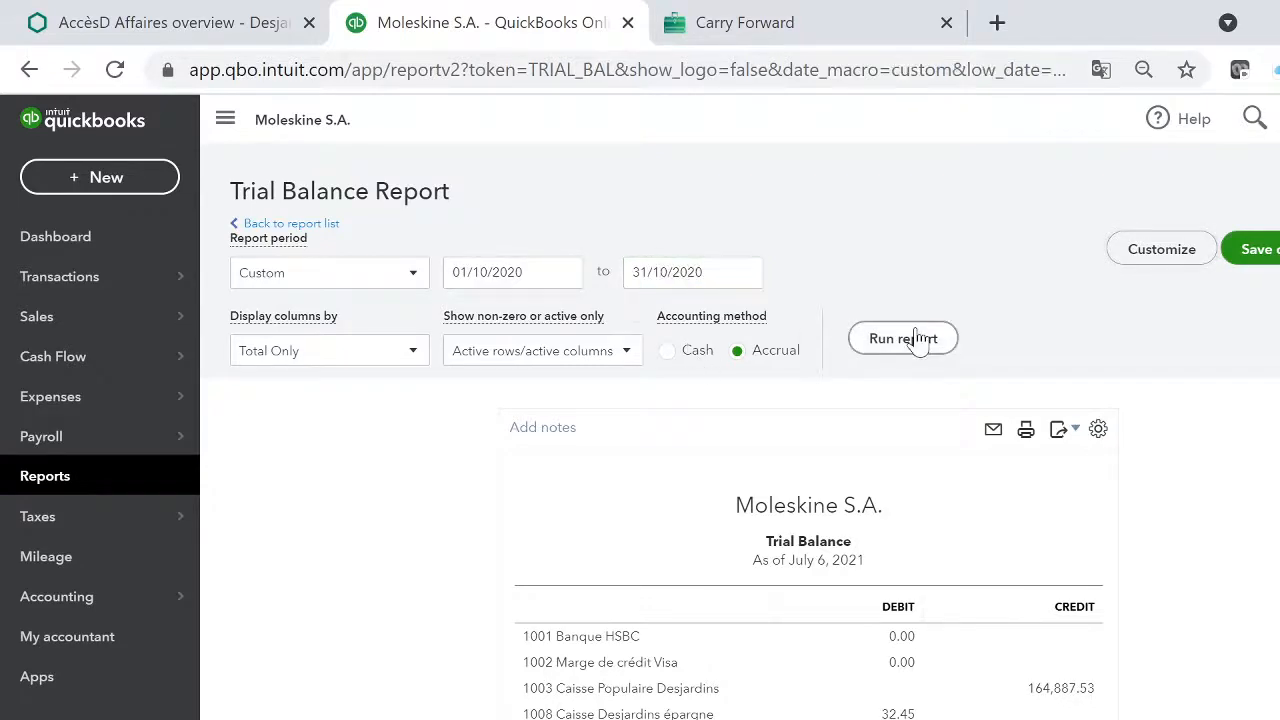
{"action": "scroll", "coordinate": [915, 339], "scroll_direction": "down", "scroll_amount": 3}
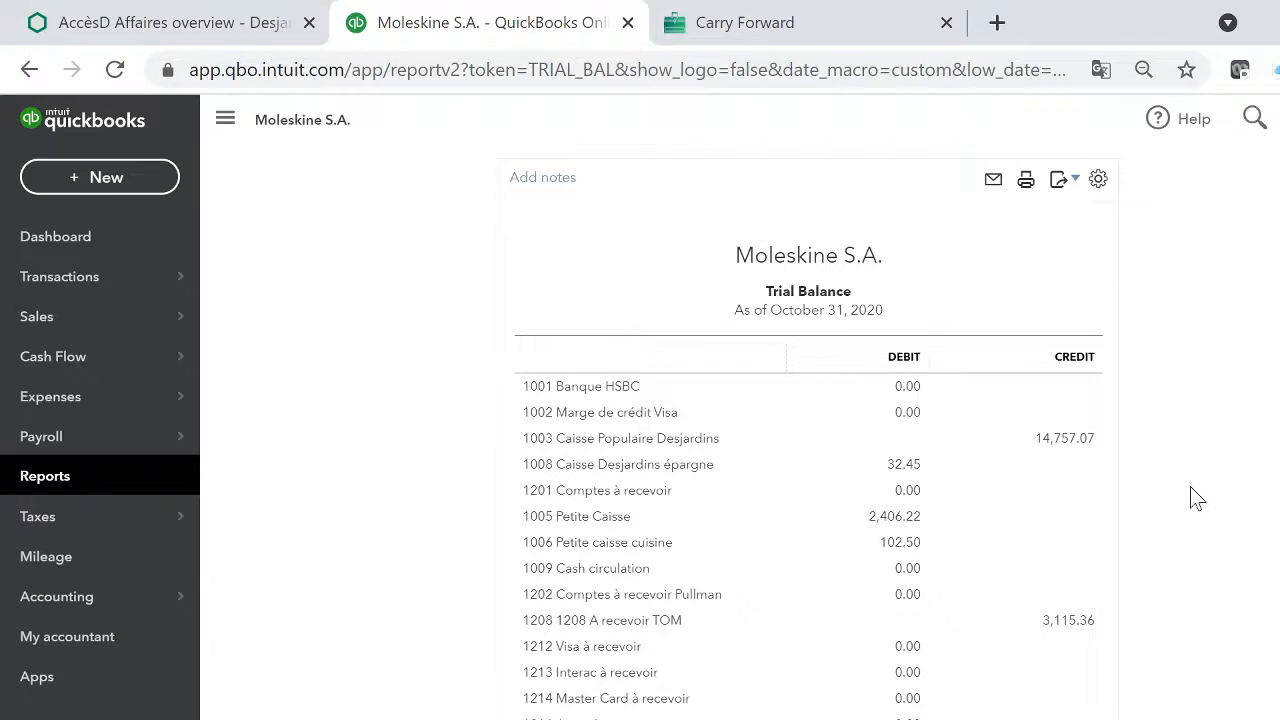
Step: Enter -14757.07 as the new balance from accounting software on the Carry Forward page, checking it against the Caisse Populaire Desjardins balance in QuickBooks
{"action": "key", "text": "alt+Tab"}
{"action": "key", "text": "Escape"}
{"action": "left_click", "coordinate": [741, 28]}
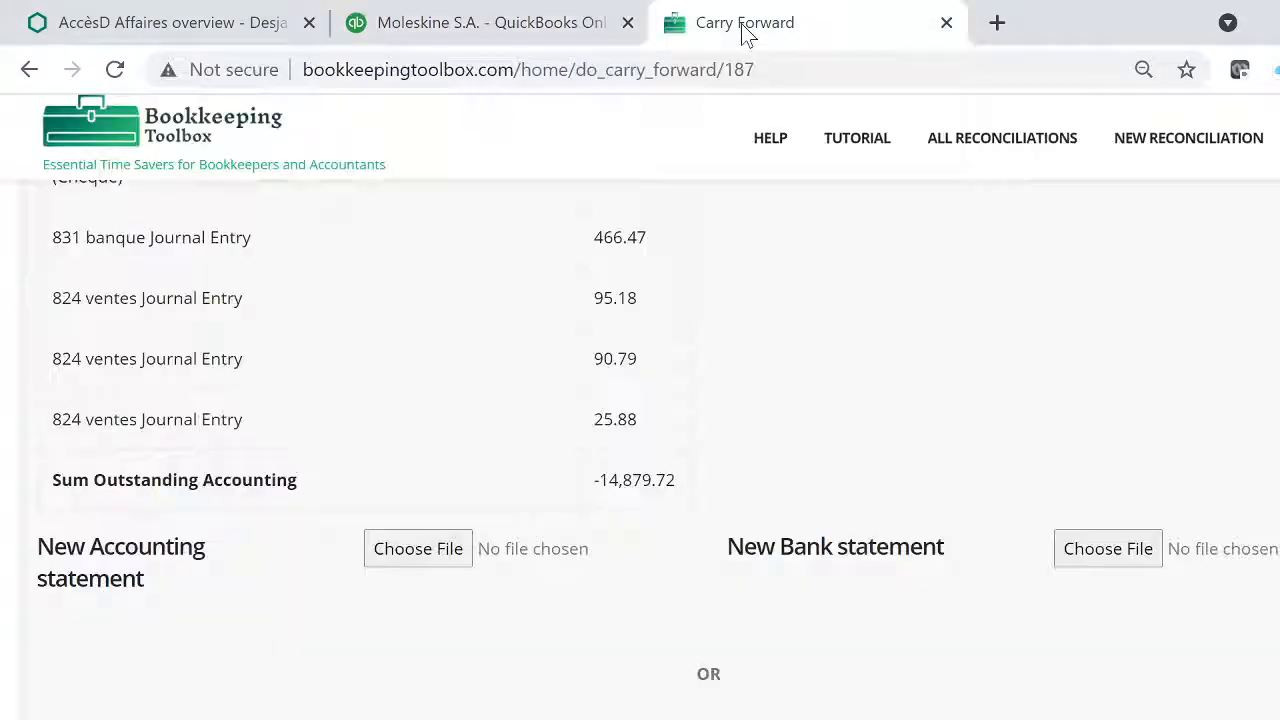
{"action": "scroll", "coordinate": [697, 331], "scroll_direction": "up", "scroll_amount": 15}
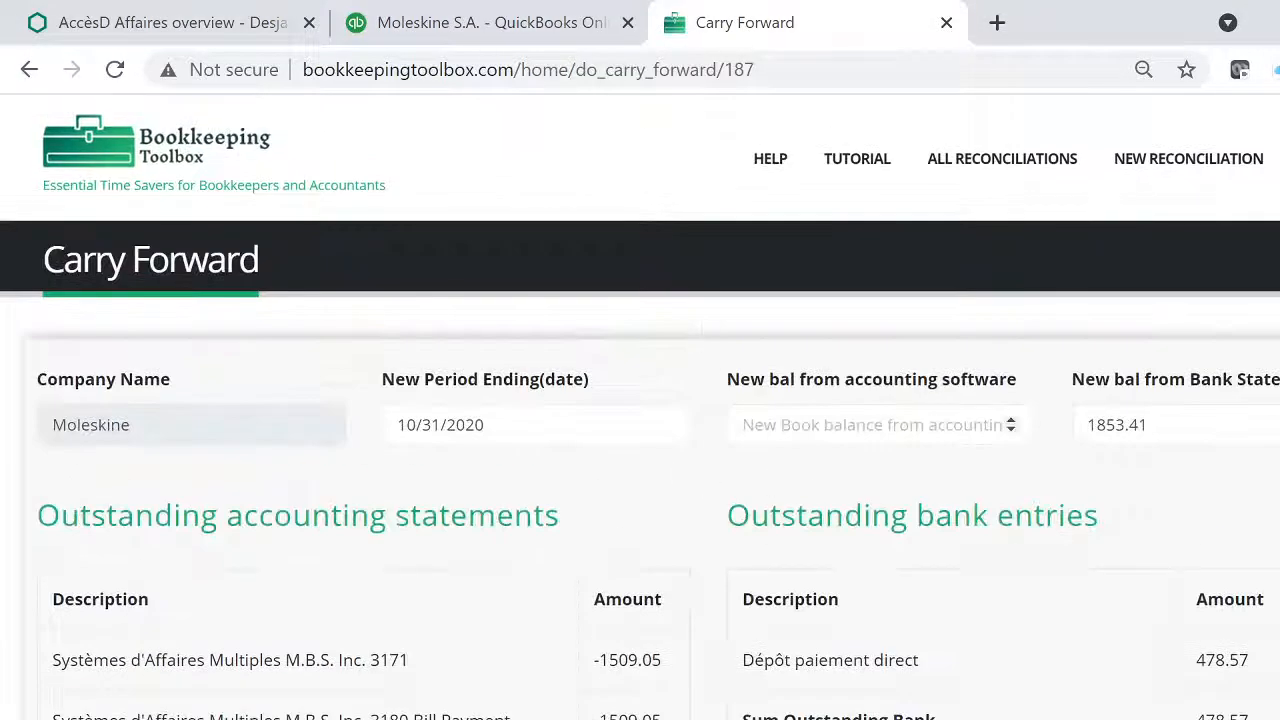
{"action": "left_click", "coordinate": [742, 424]}
{"action": "type", "text": "-14"}
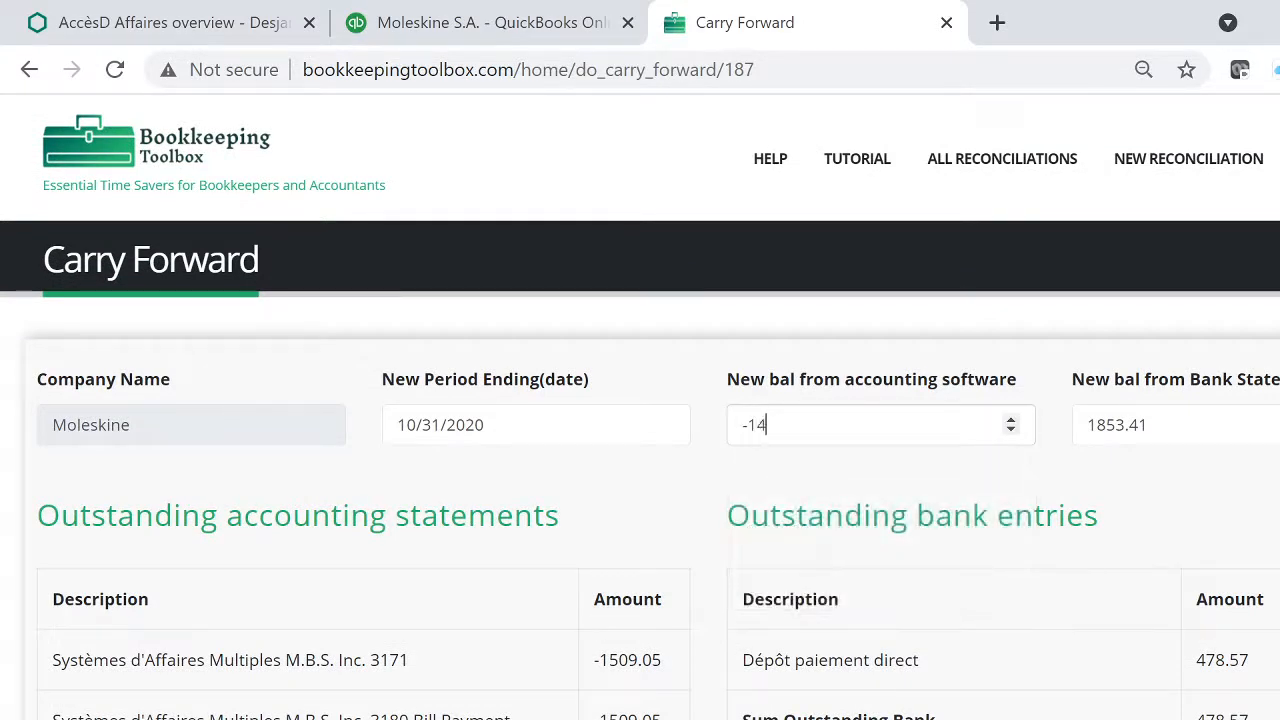
{"action": "type", "text": "757.47"}
{"action": "left_click", "coordinate": [447, 30]}
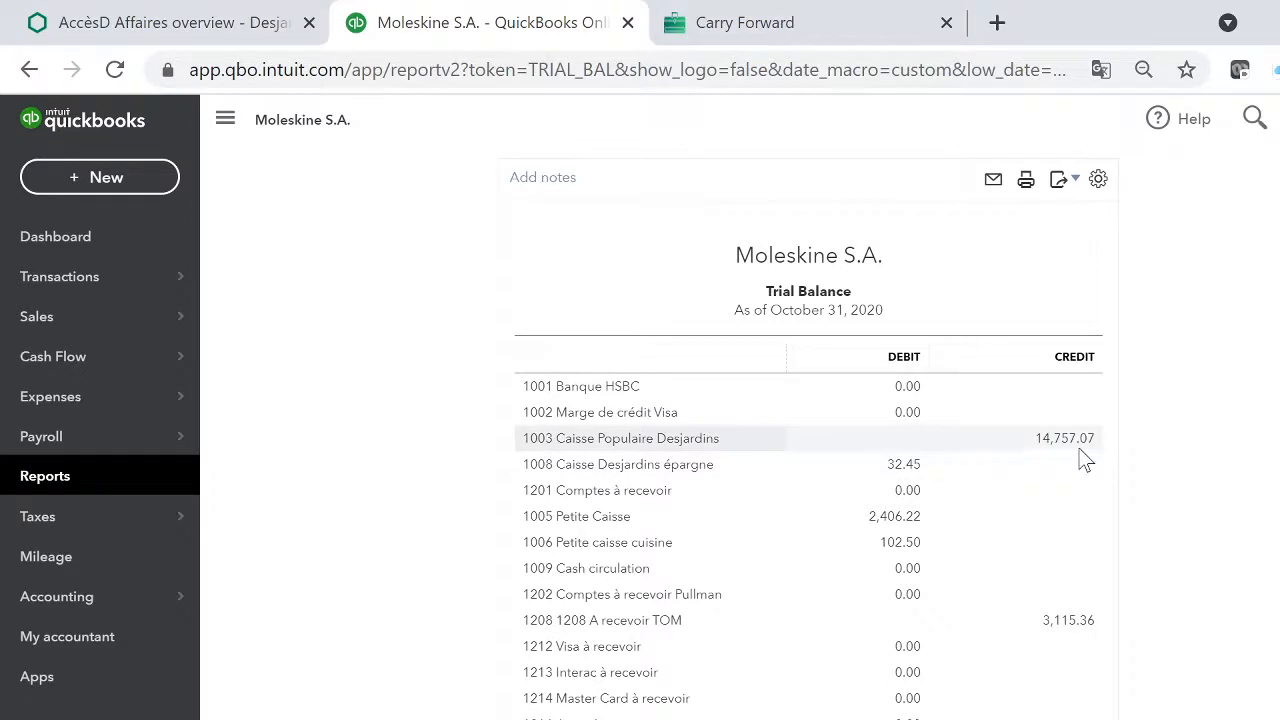
{"action": "left_click", "coordinate": [737, 14]}
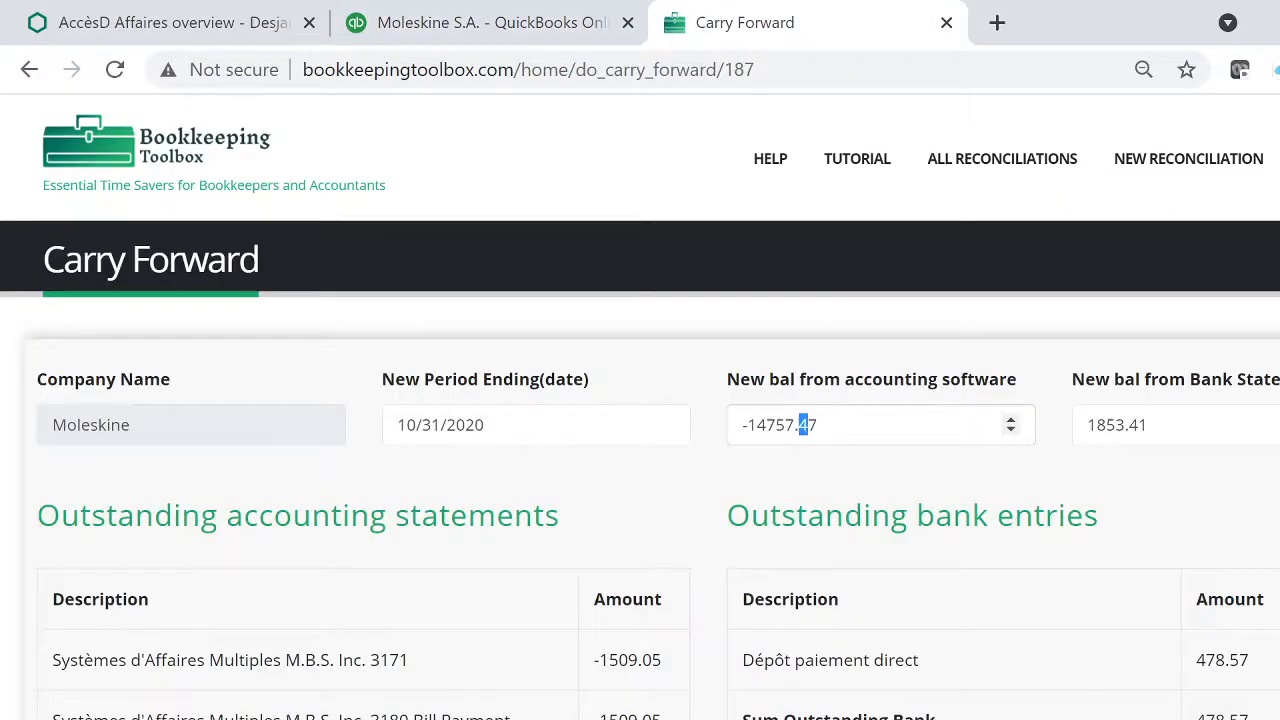
{"action": "type", "text": "0"}
{"action": "key", "text": "Tab"}
Step: Return to the trial balance in QuickBooks and open the October transaction report behind the Caisse Populaire Desjardins balance
{"action": "scroll", "coordinate": [1031, 491], "scroll_direction": "down", "scroll_amount": 5}
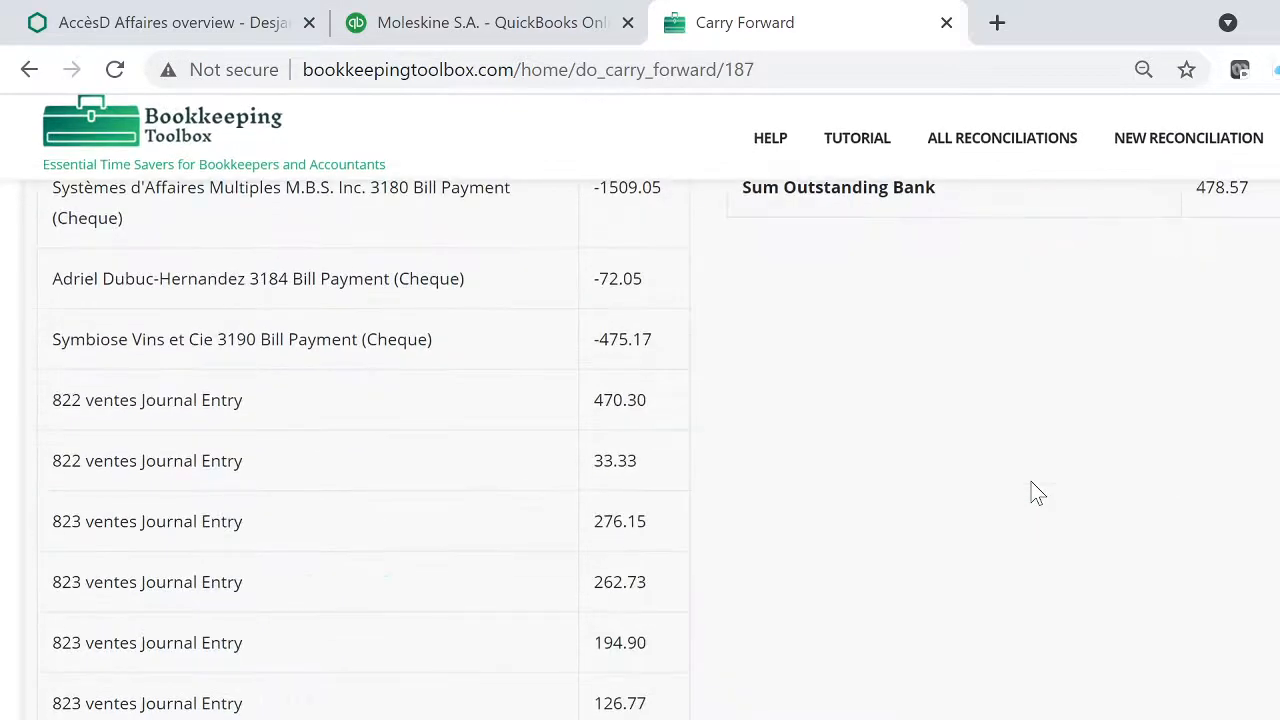
{"action": "scroll", "coordinate": [1031, 491], "scroll_direction": "down", "scroll_amount": 10}
{"action": "left_click", "coordinate": [72, 427]}
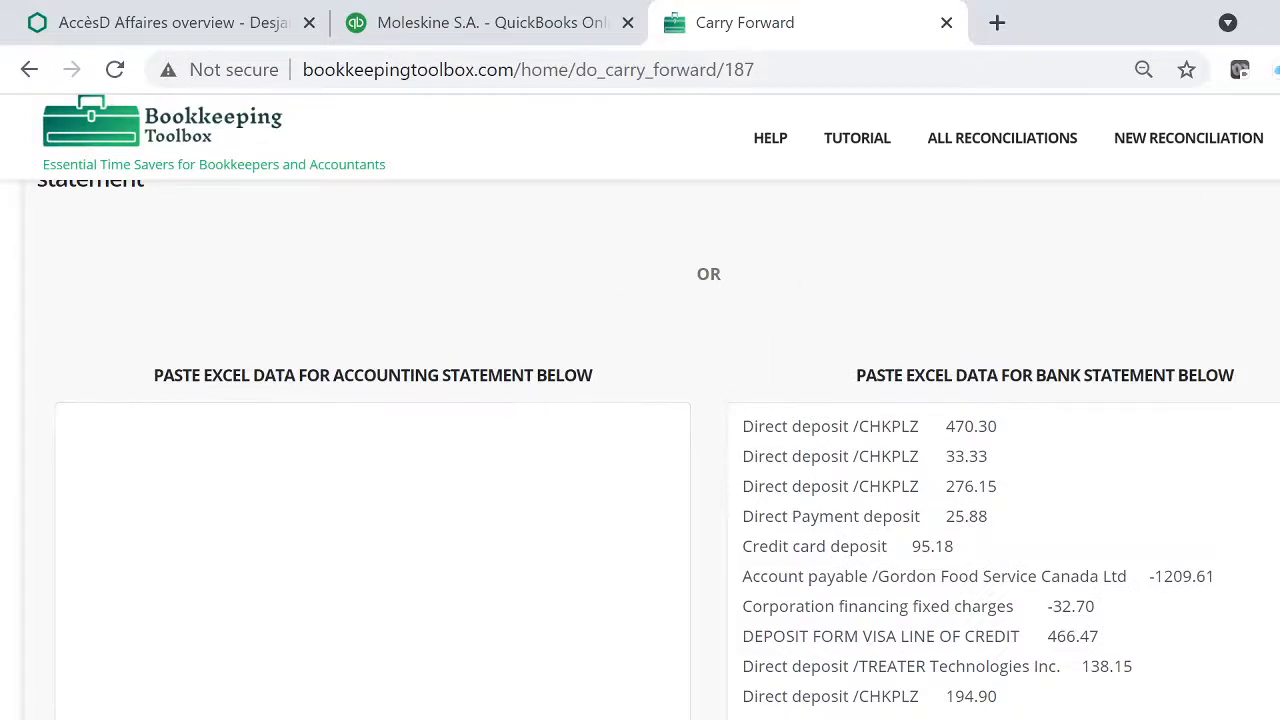
{"action": "key", "text": "alt+Tab"}
{"action": "left_click", "coordinate": [400, 392]}
{"action": "left_click", "coordinate": [466, 21]}
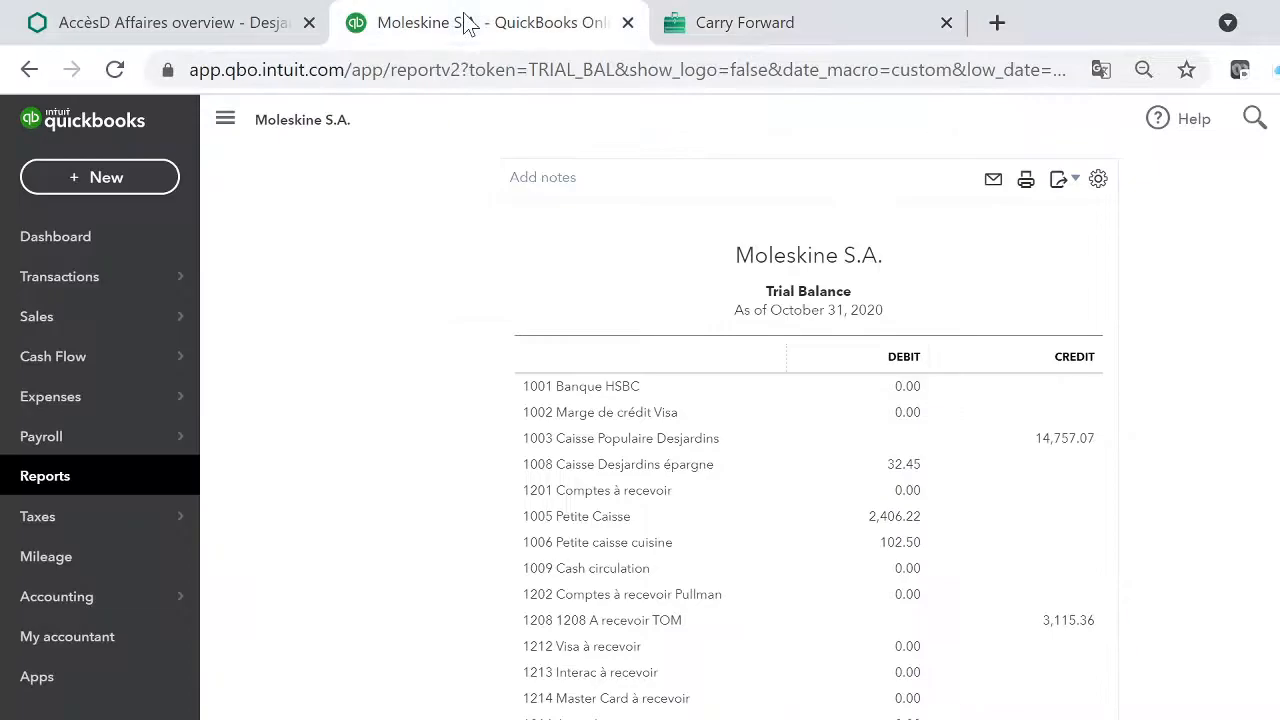
{"action": "left_click", "coordinate": [1072, 450]}
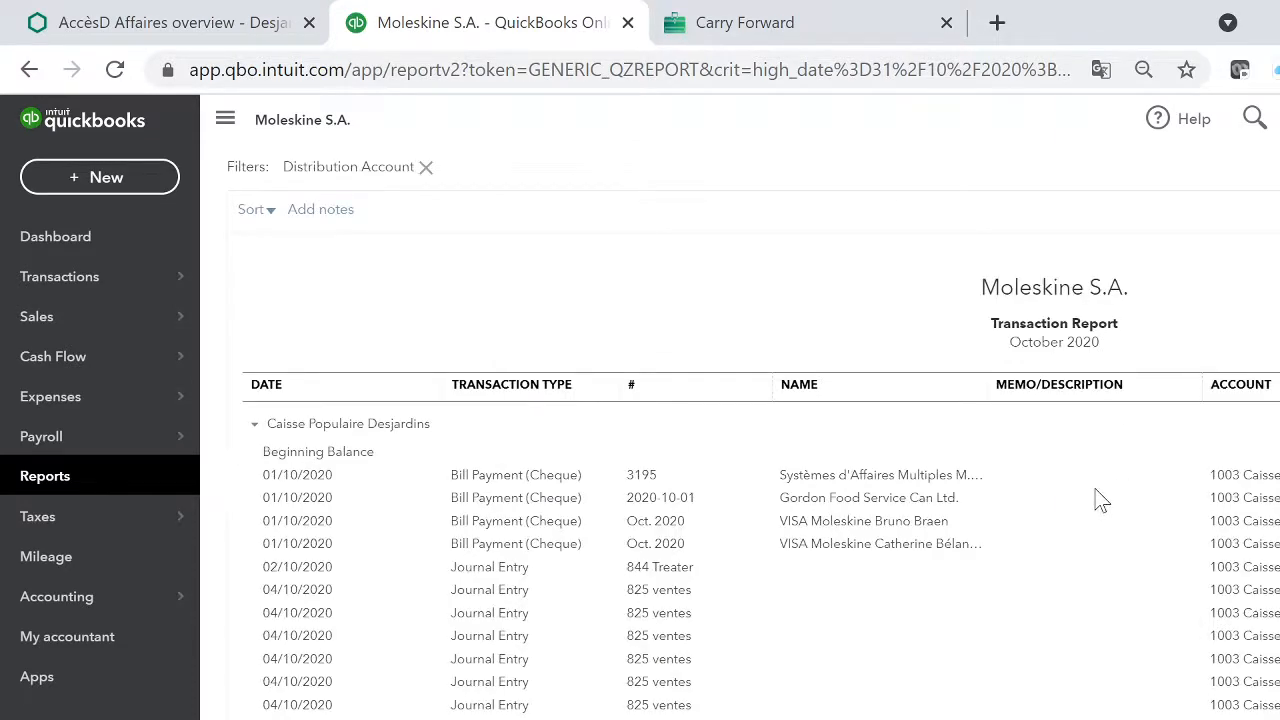
Step: Review the October 2020 transaction report for Caisse Populaire Desjardins and export it to Excel
{"action": "scroll", "coordinate": [1100, 500], "scroll_direction": "down", "scroll_amount": 5}
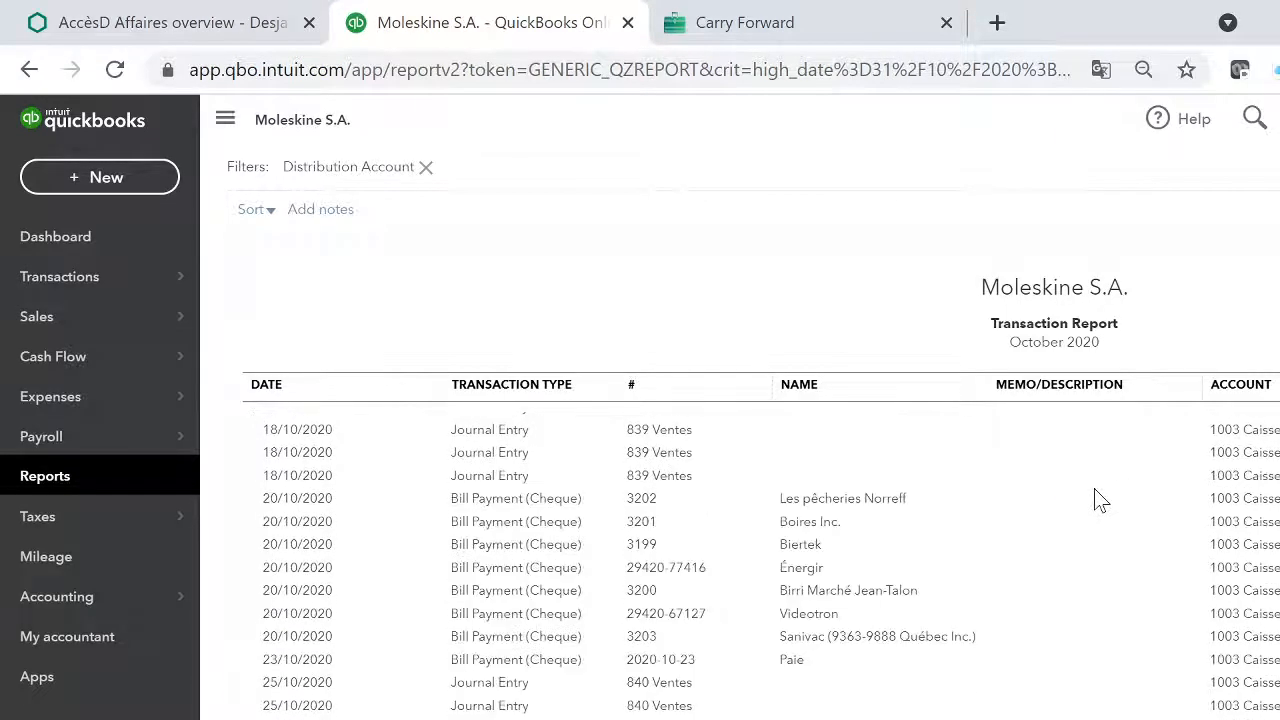
{"action": "scroll", "coordinate": [1100, 500], "scroll_direction": "down", "scroll_amount": 10}
{"action": "scroll", "coordinate": [1100, 500], "scroll_direction": "up", "scroll_amount": 10}
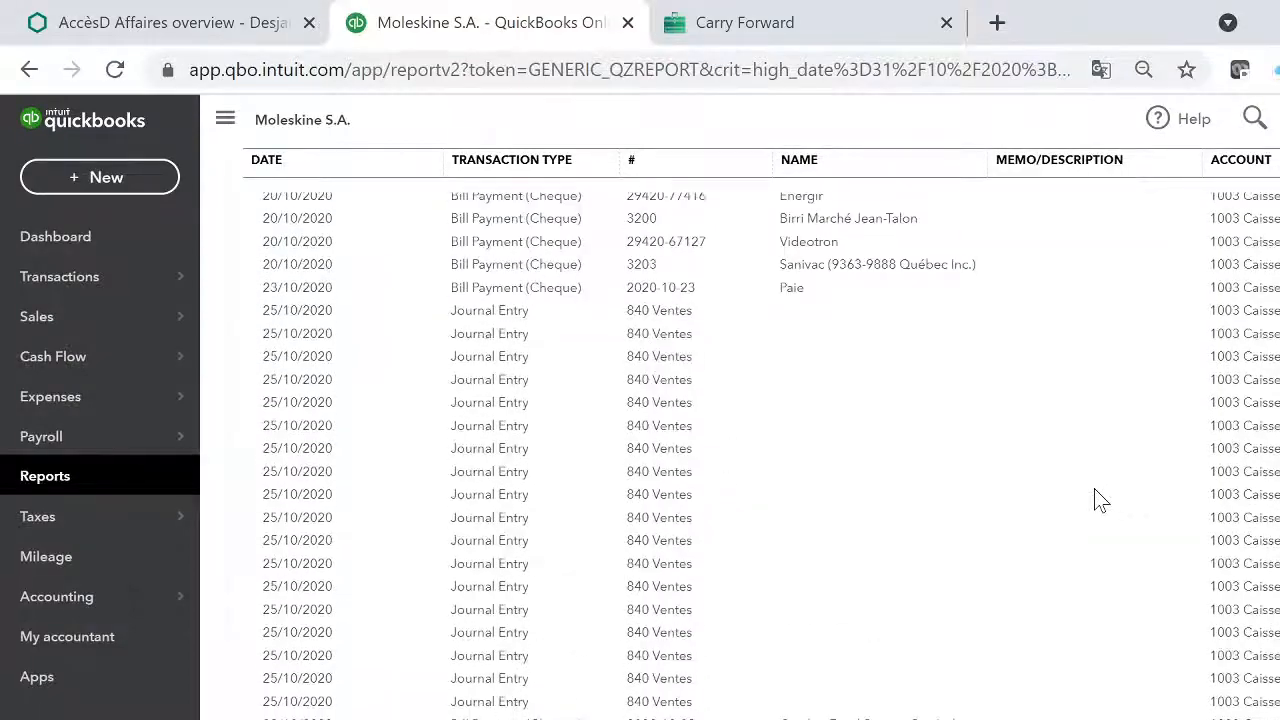
{"action": "scroll", "coordinate": [1100, 500], "scroll_direction": "down", "scroll_amount": 10}
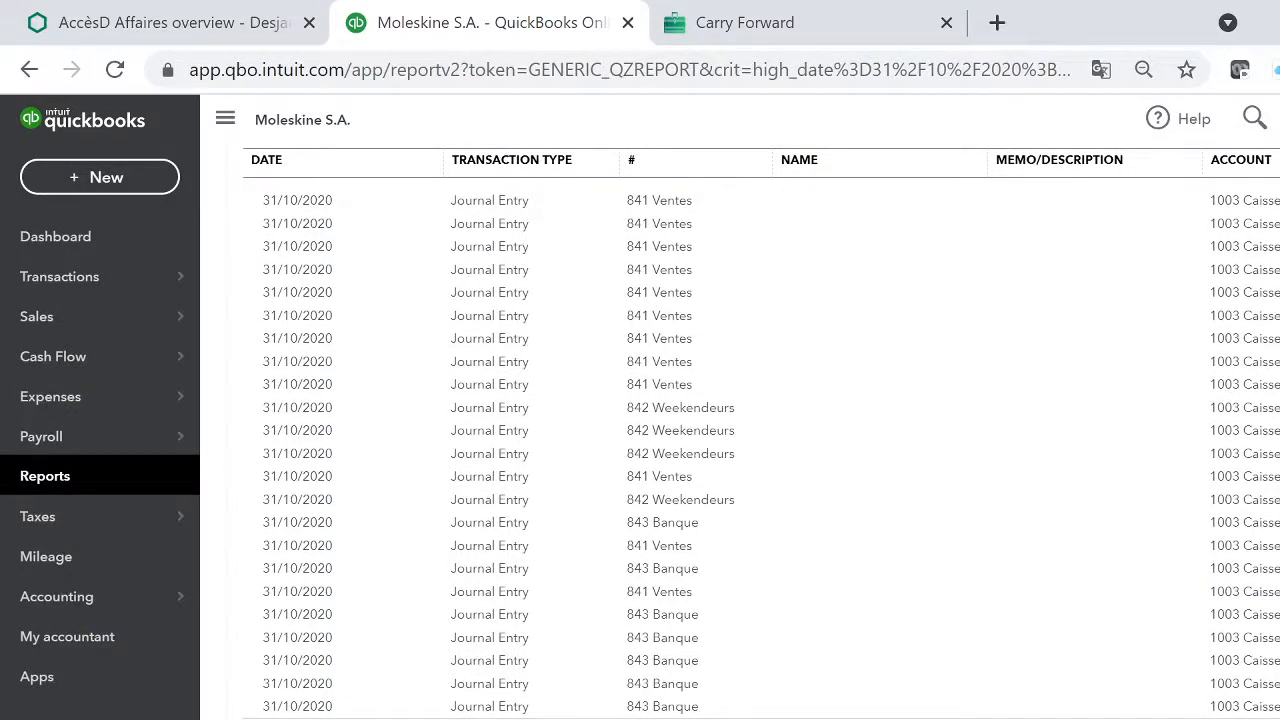
{"action": "scroll", "coordinate": [1108, 346], "scroll_direction": "up", "scroll_amount": 15}
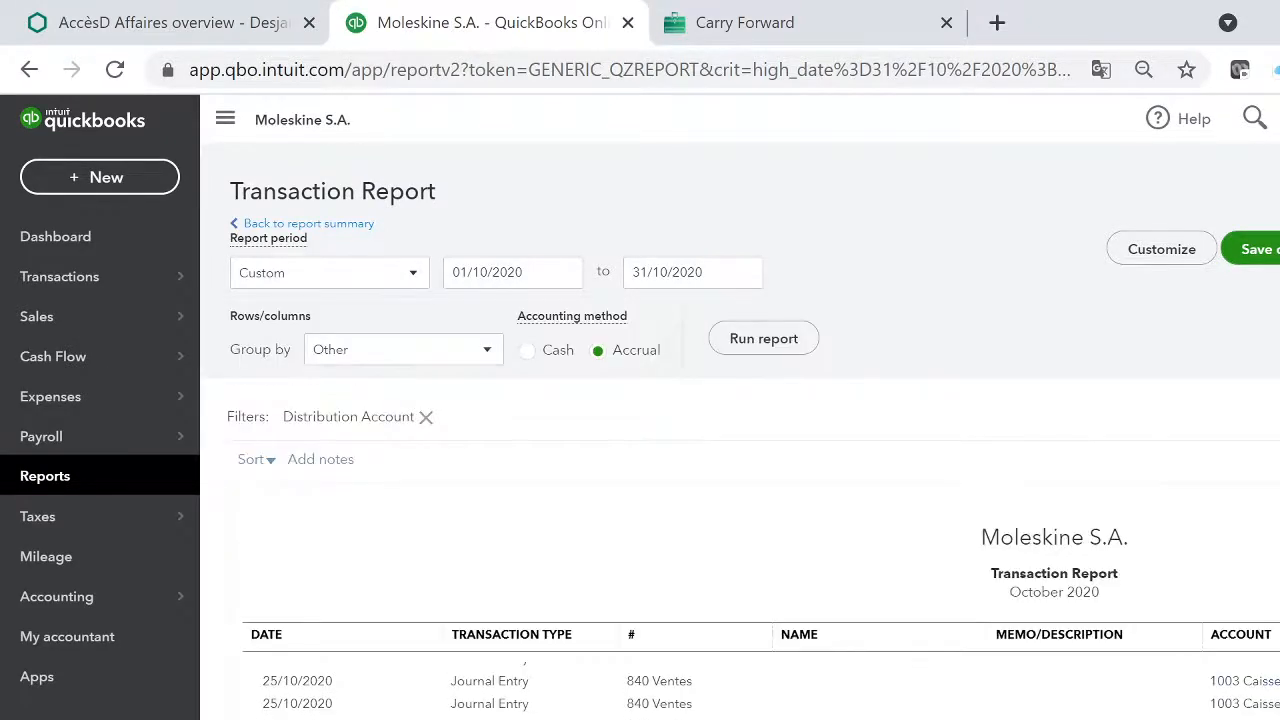
{"action": "scroll", "coordinate": [740, 560], "scroll_direction": "right", "scroll_amount": 5}
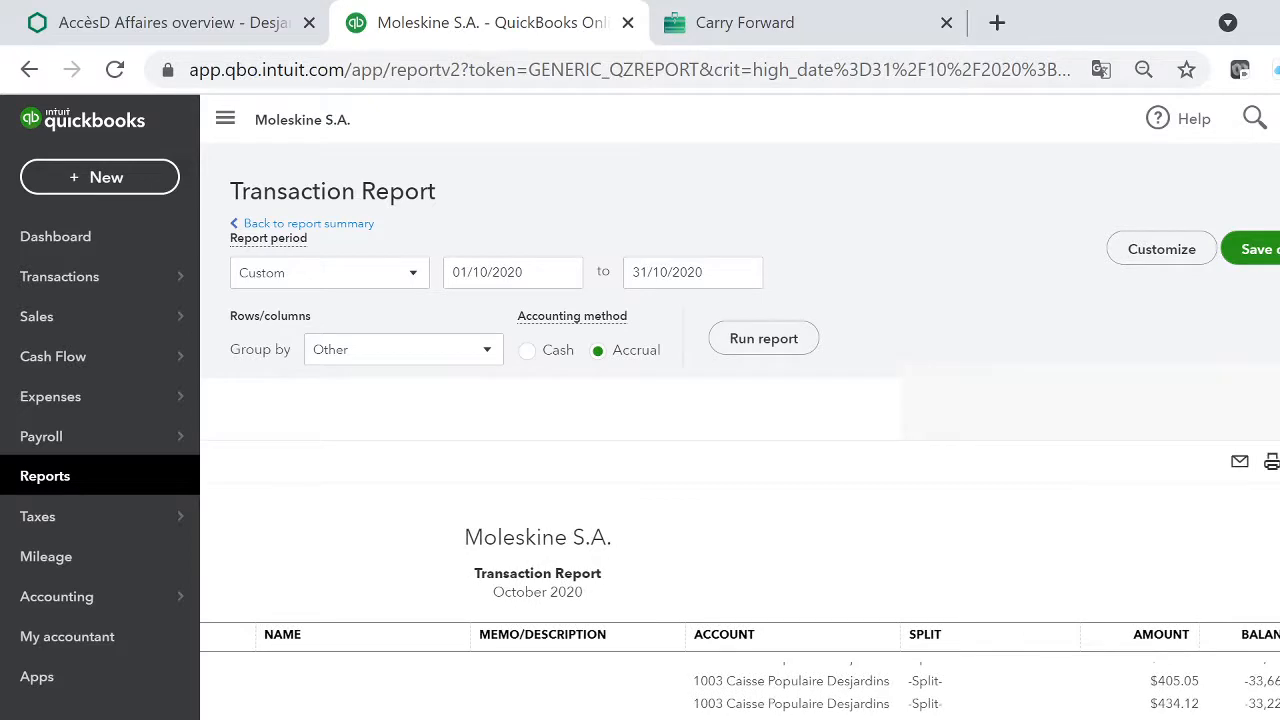
{"action": "left_click", "coordinate": [1278, 461]}
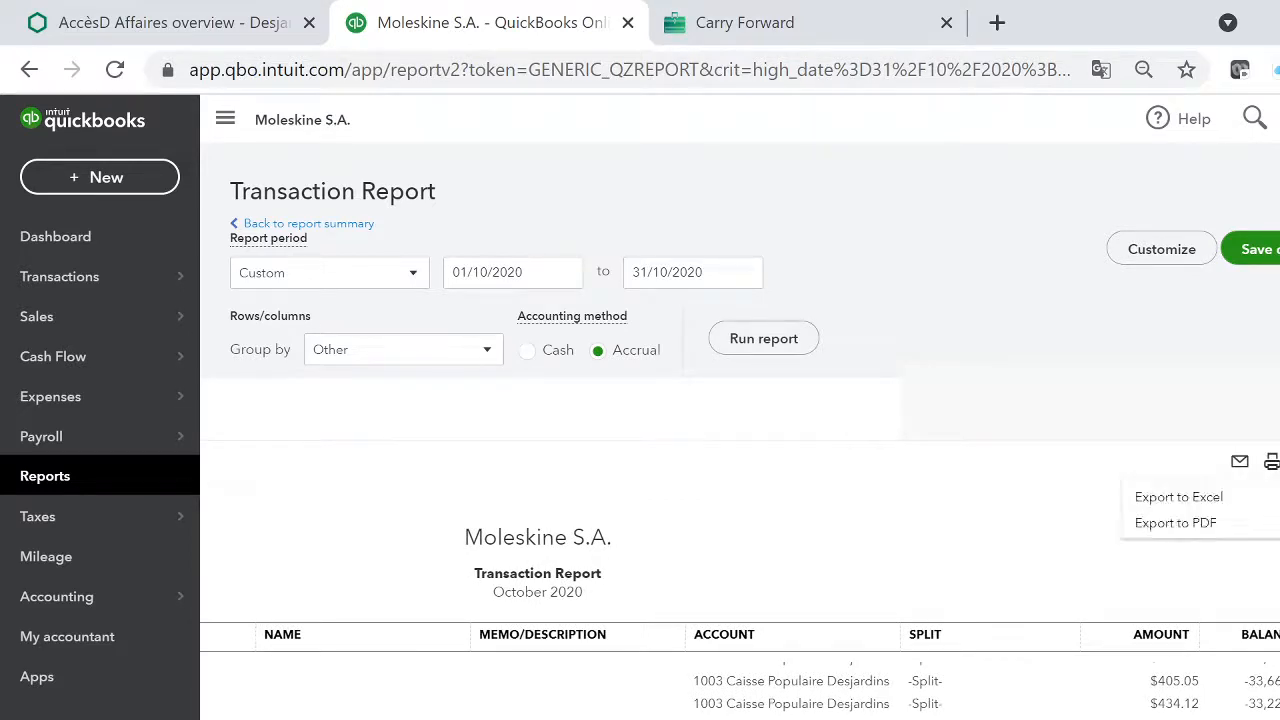
{"action": "left_click", "coordinate": [1165, 498]}
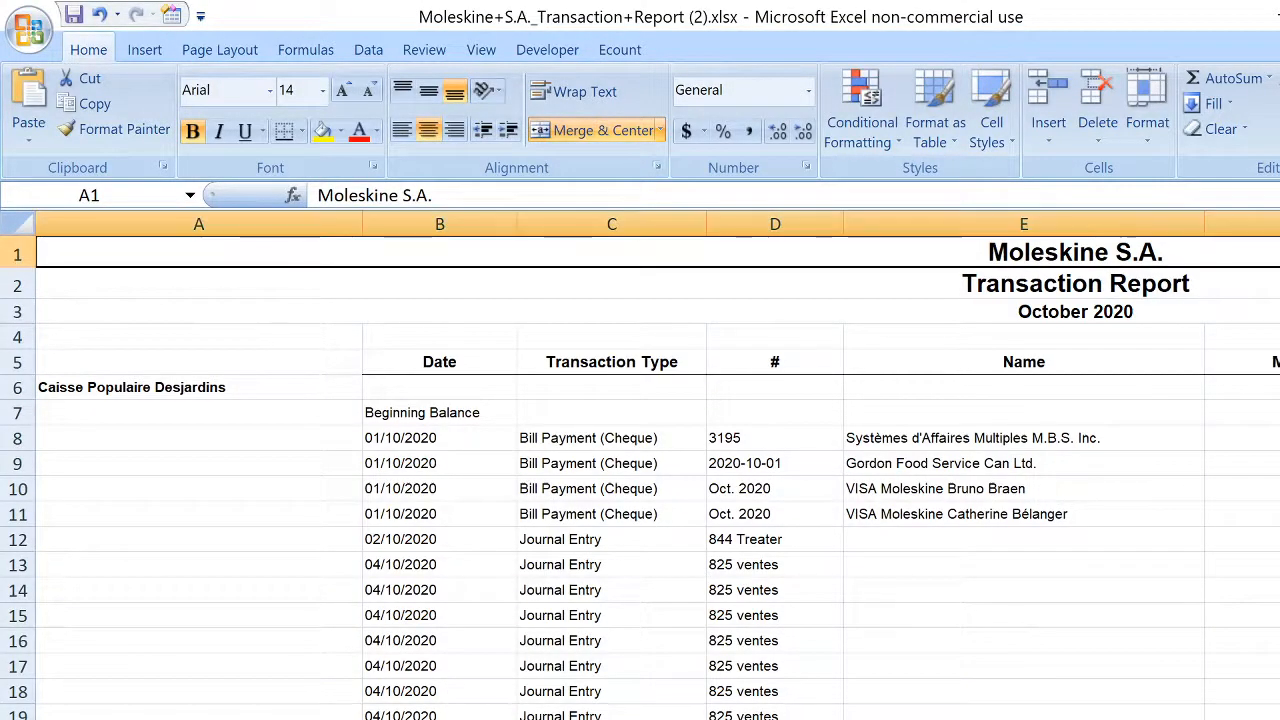
Step: Look through the columns and rows of the exported Moleskine S.A. transaction report in Excel
{"action": "scroll", "coordinate": [640, 478], "scroll_direction": "right", "scroll_amount": 3}
{"action": "scroll", "coordinate": [640, 478], "scroll_direction": "left", "scroll_amount": 1}
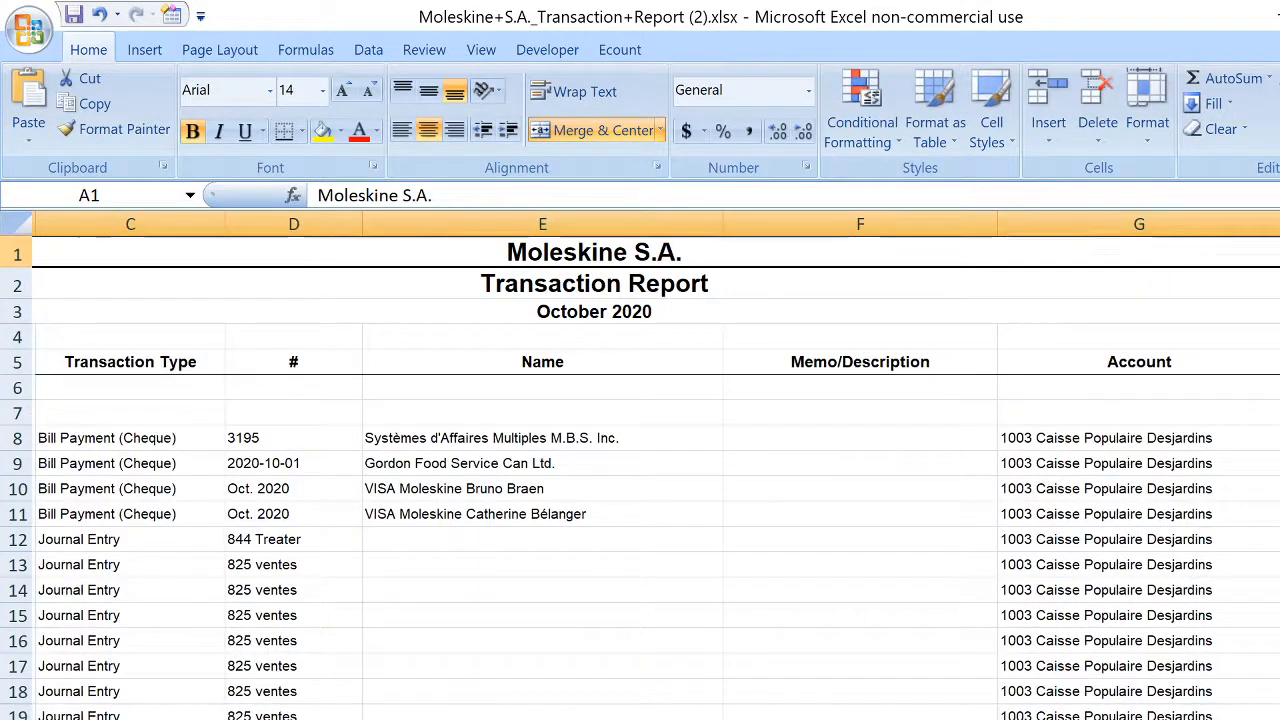
{"action": "scroll", "coordinate": [640, 465], "scroll_direction": "down", "scroll_amount": 1}
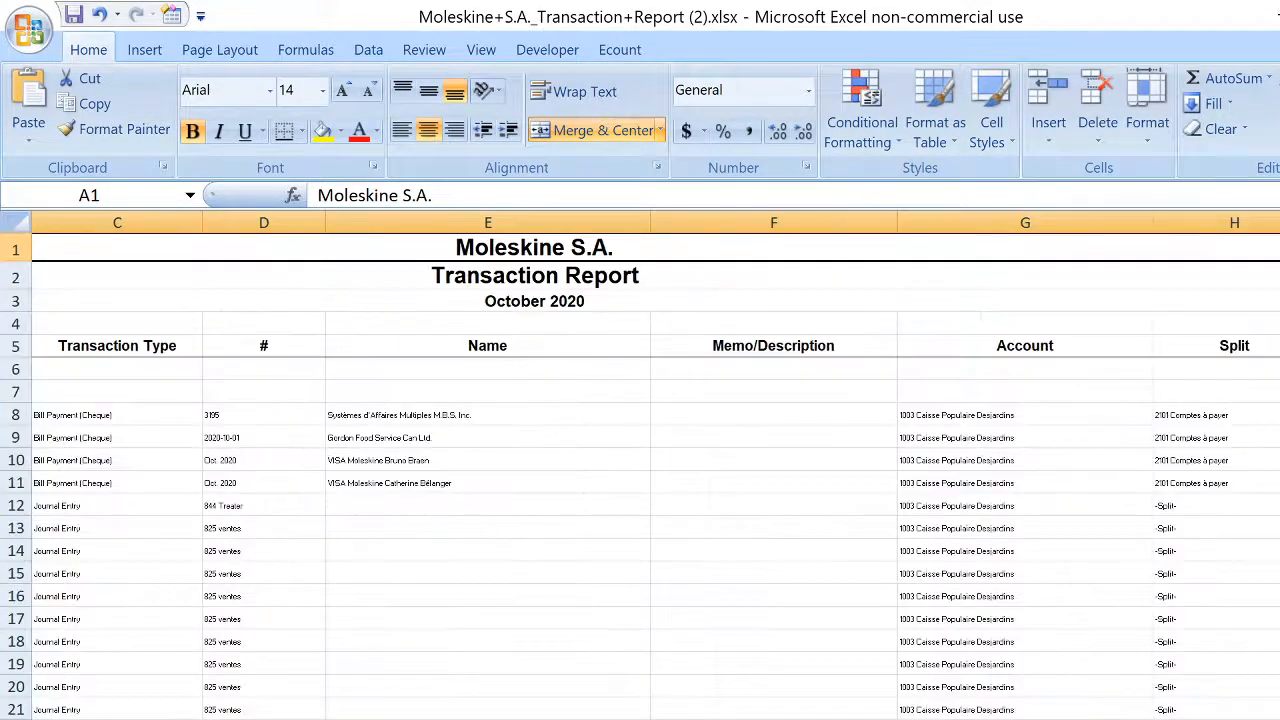
{"action": "scroll", "coordinate": [640, 465], "scroll_direction": "up", "scroll_amount": 1}
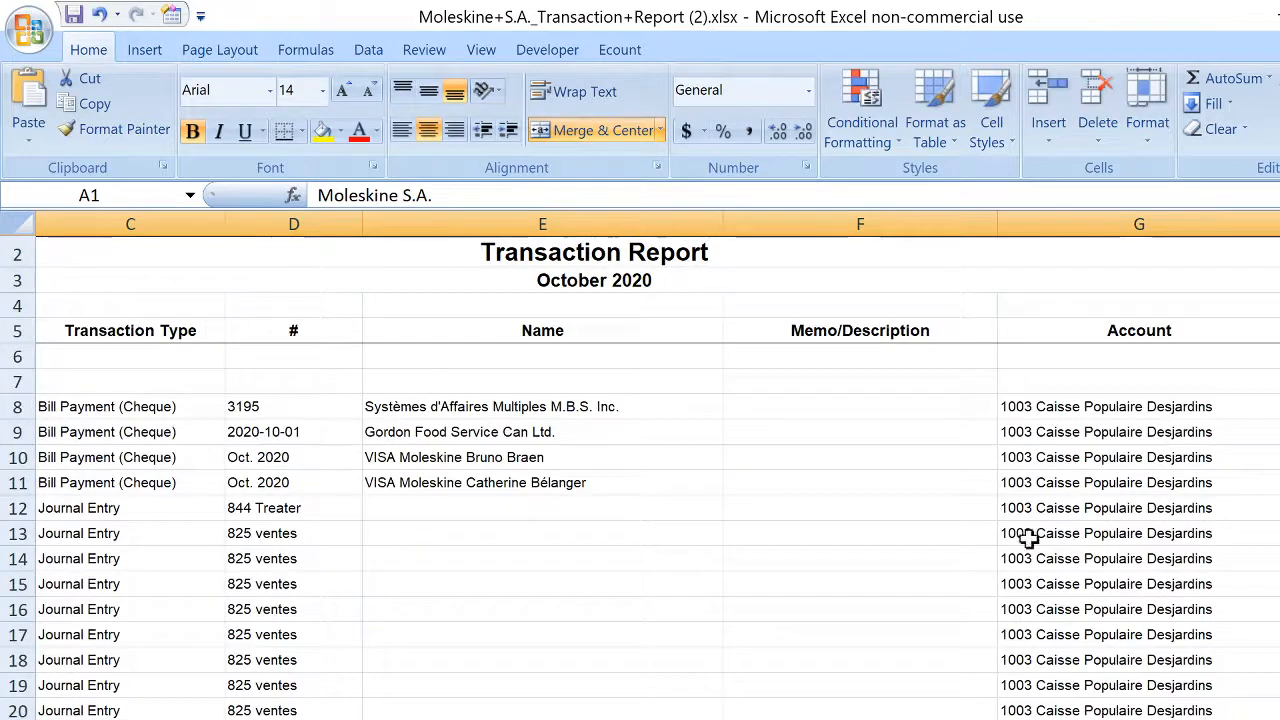
{"action": "scroll", "coordinate": [1006, 426], "scroll_direction": "down", "scroll_amount": 13}
{"action": "scroll", "coordinate": [998, 426], "scroll_direction": "up", "scroll_amount": 13}
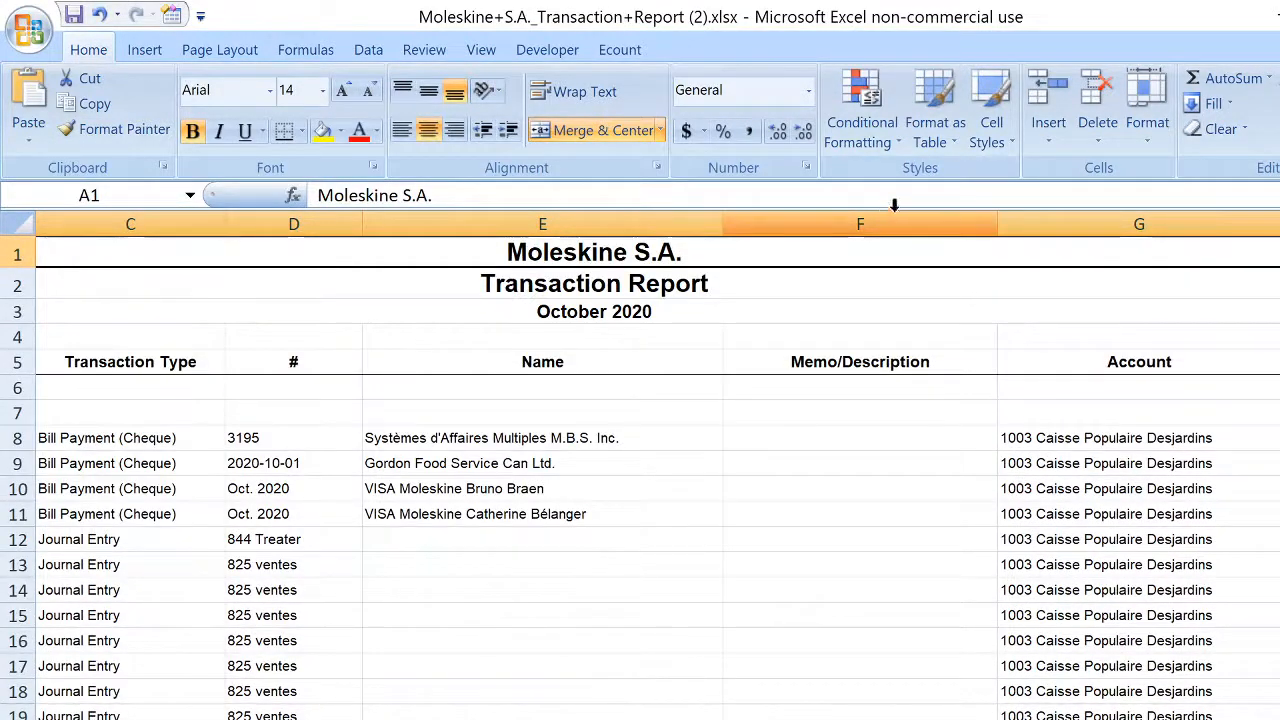
{"action": "scroll", "coordinate": [1137, 323], "scroll_direction": "down", "scroll_amount": 12}
{"action": "scroll", "coordinate": [1071, 323], "scroll_direction": "down", "scroll_amount": 16}
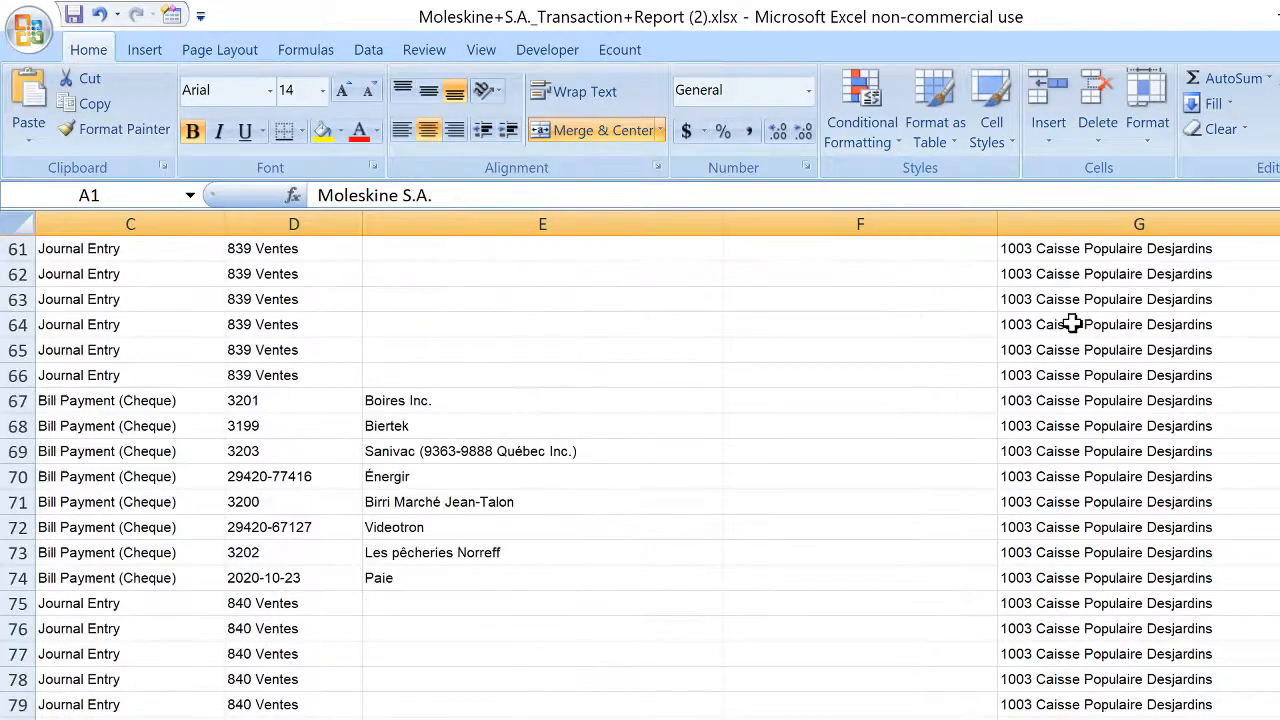
{"action": "scroll", "coordinate": [1071, 323], "scroll_direction": "up", "scroll_amount": 16}
{"action": "scroll", "coordinate": [1071, 323], "scroll_direction": "up", "scroll_amount": 9}
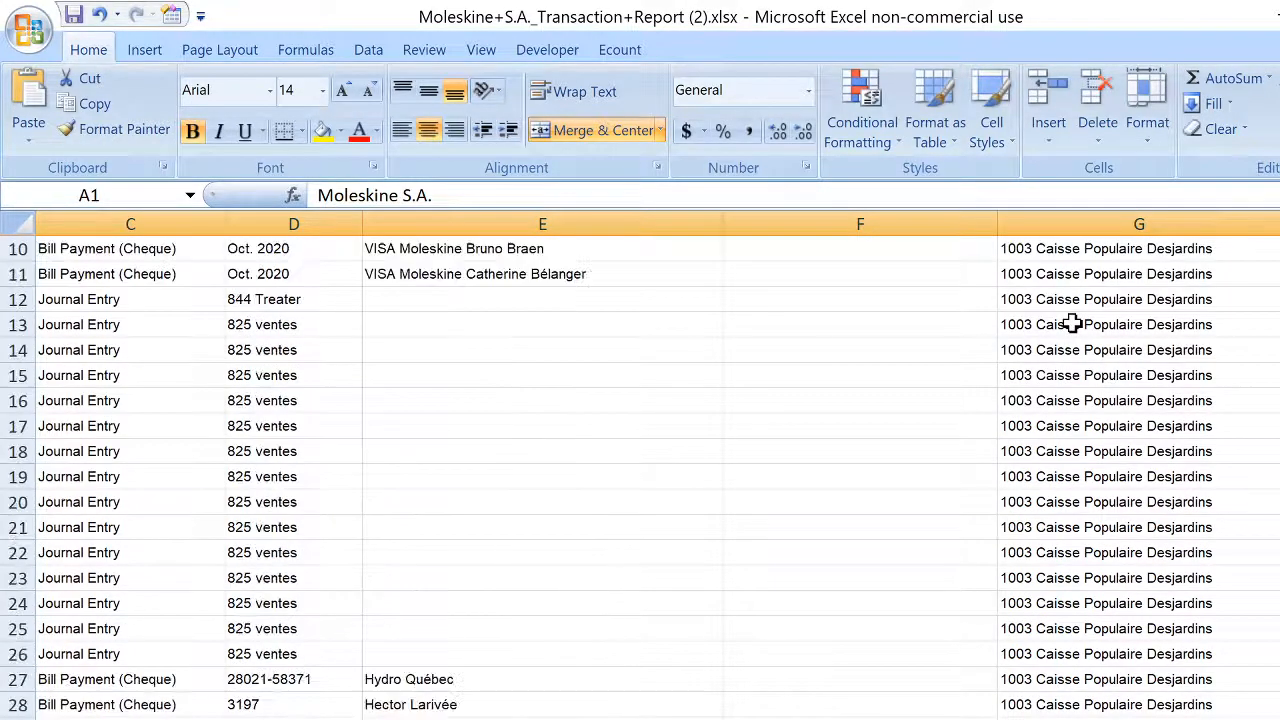
{"action": "scroll", "coordinate": [1078, 270], "scroll_direction": "up", "scroll_amount": 3}
Step: Delete the merged October 2020 heading cells in row 3, shifting the cells up
{"action": "left_click", "coordinate": [1093, 218]}
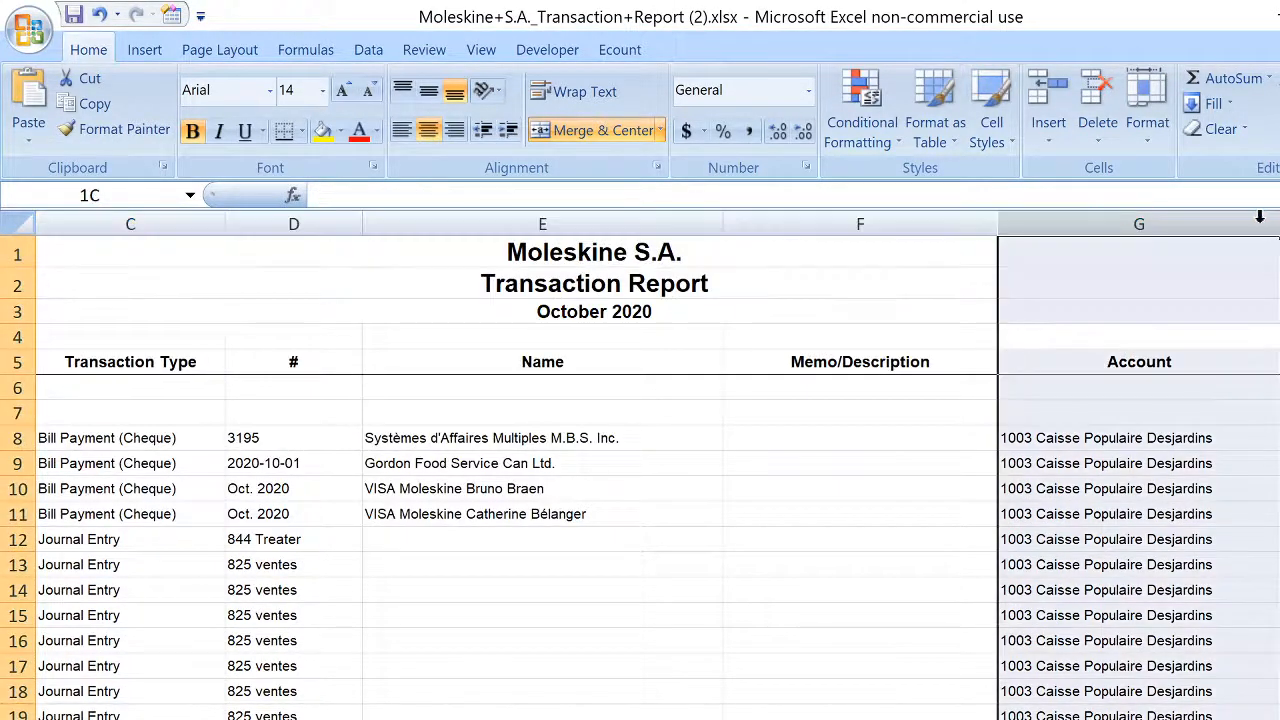
{"action": "right_click", "coordinate": [903, 313]}
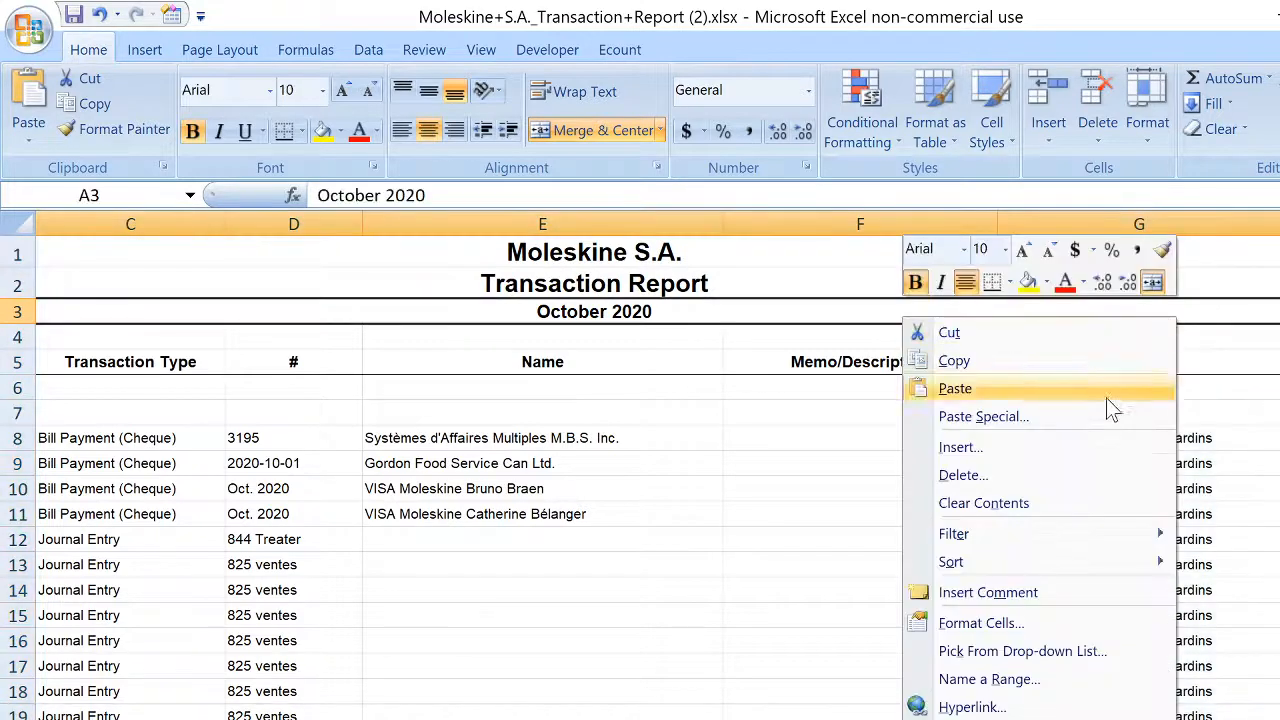
{"action": "left_click", "coordinate": [985, 474]}
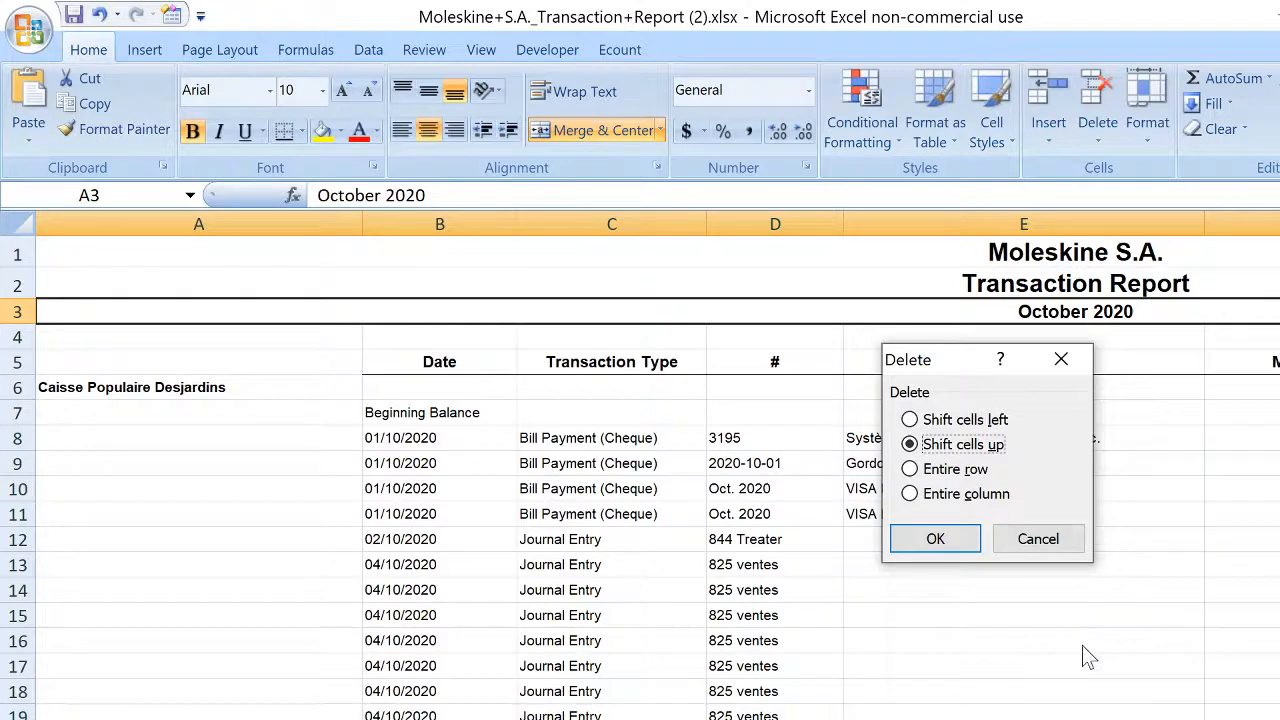
{"action": "left_click", "coordinate": [933, 540]}
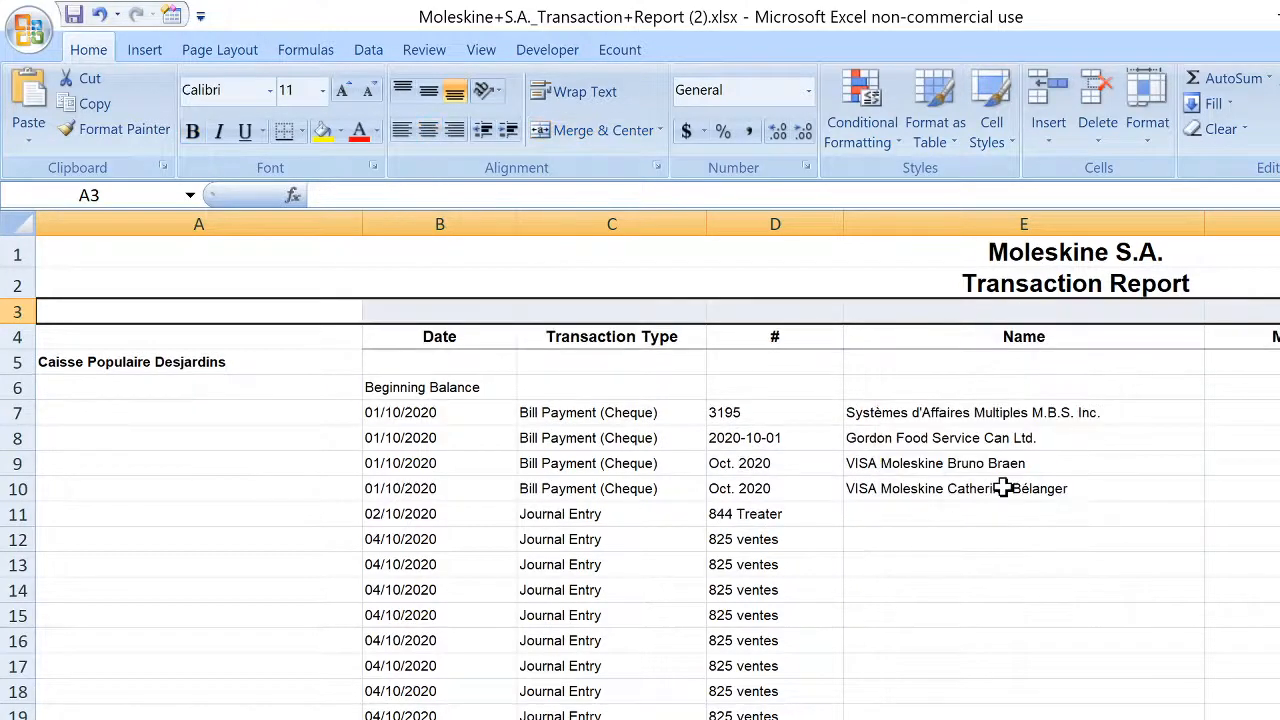
Step: Delete the Account and Split columns from the transaction report
{"action": "scroll", "coordinate": [640, 470], "scroll_direction": "right", "scroll_amount": 4}
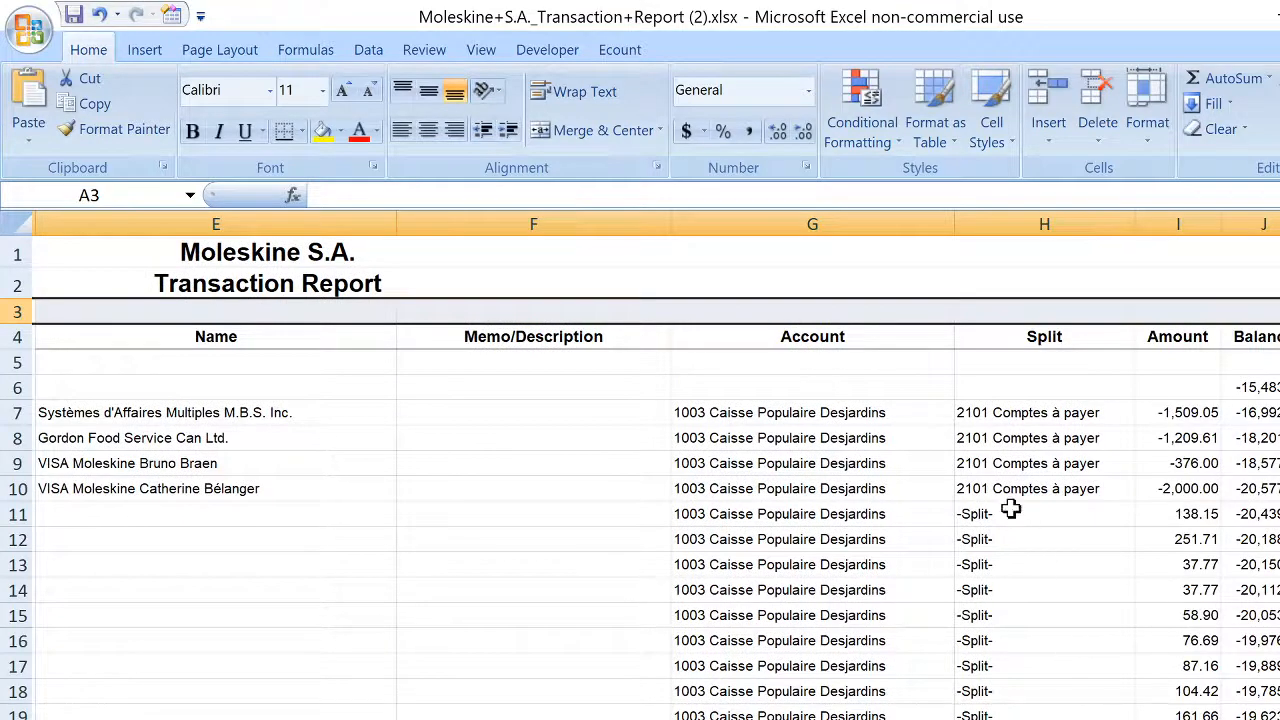
{"action": "left_click_drag", "start_coordinate": [846, 216], "coordinate": [908, 214]}
{"action": "left_click", "coordinate": [877, 257]}
{"action": "right_click", "coordinate": [605, 259]}
{"action": "right_click", "coordinate": [908, 216]}
{"action": "left_click", "coordinate": [798, 378]}
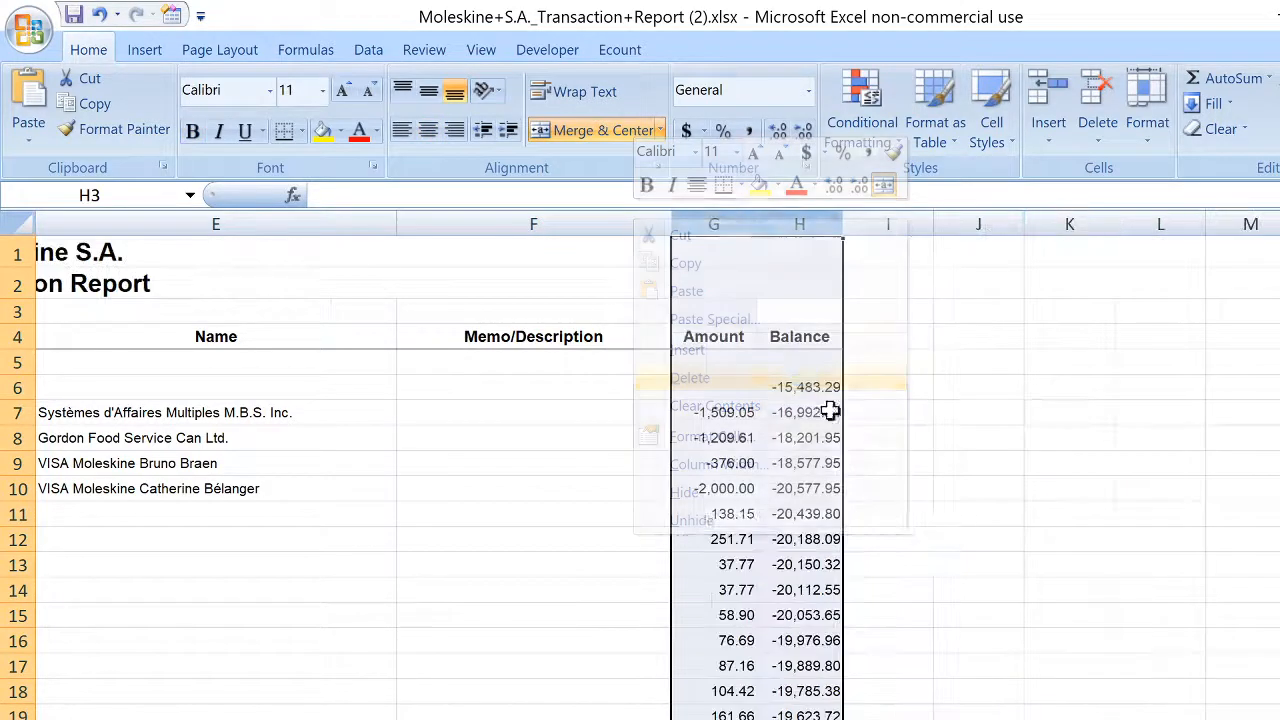
Step: Insert a blank column between Memo/Description and Amount and narrow it
{"action": "left_click", "coordinate": [716, 216]}
{"action": "right_click", "coordinate": [731, 220]}
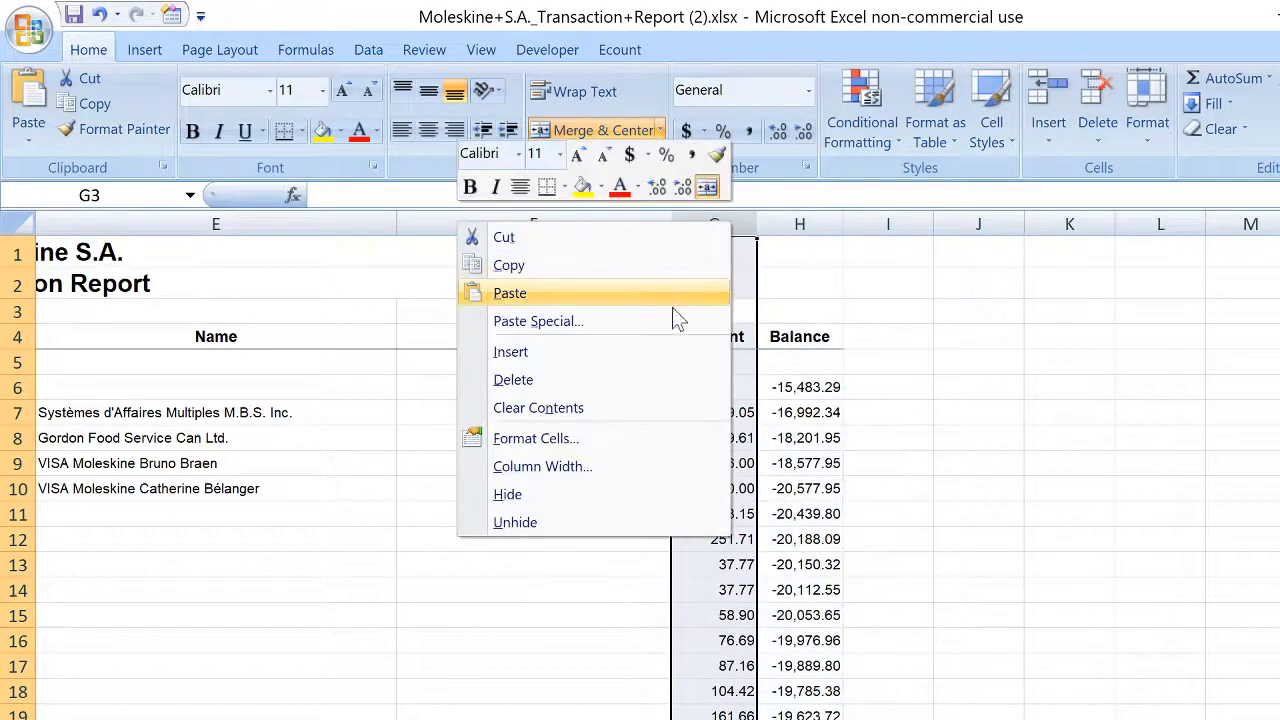
{"action": "left_click", "coordinate": [648, 356]}
{"action": "left_click", "coordinate": [718, 332]}
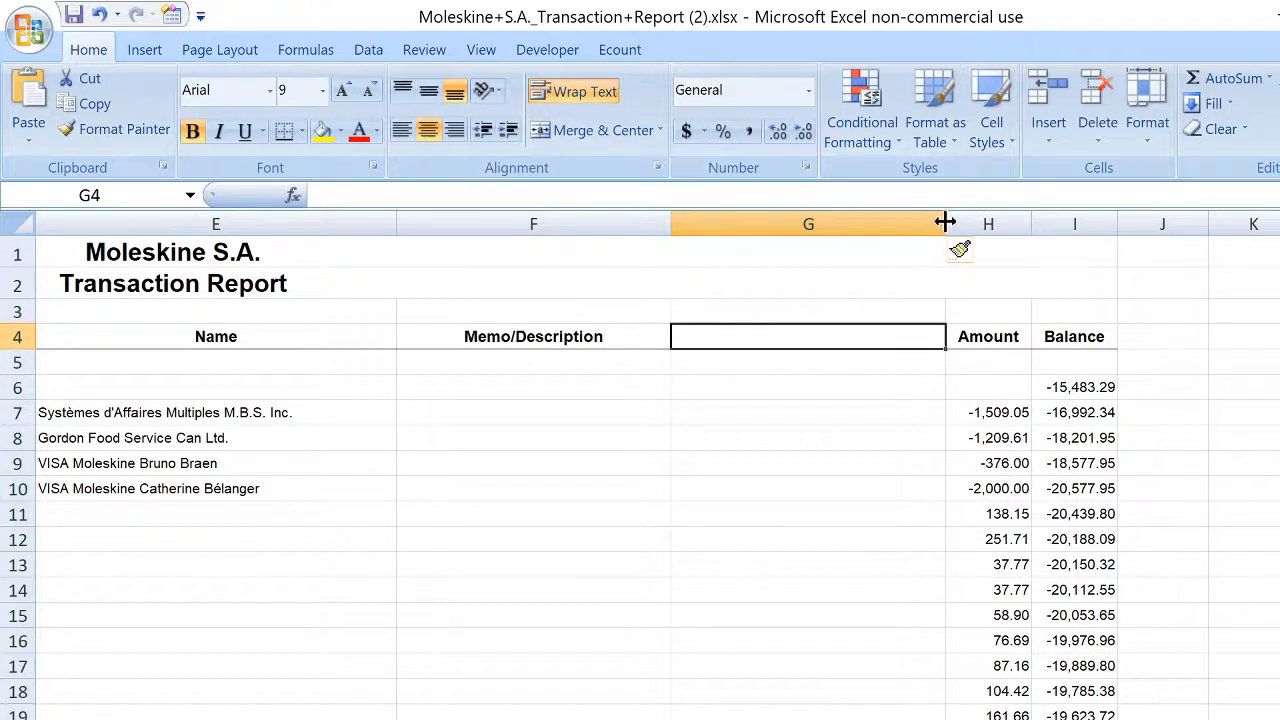
{"action": "left_click_drag", "start_coordinate": [946, 224], "coordinate": [806, 226]}
Step: Format the Amount column as Number with 2 decimal places and no thousands separator
{"action": "left_click", "coordinate": [863, 410]}
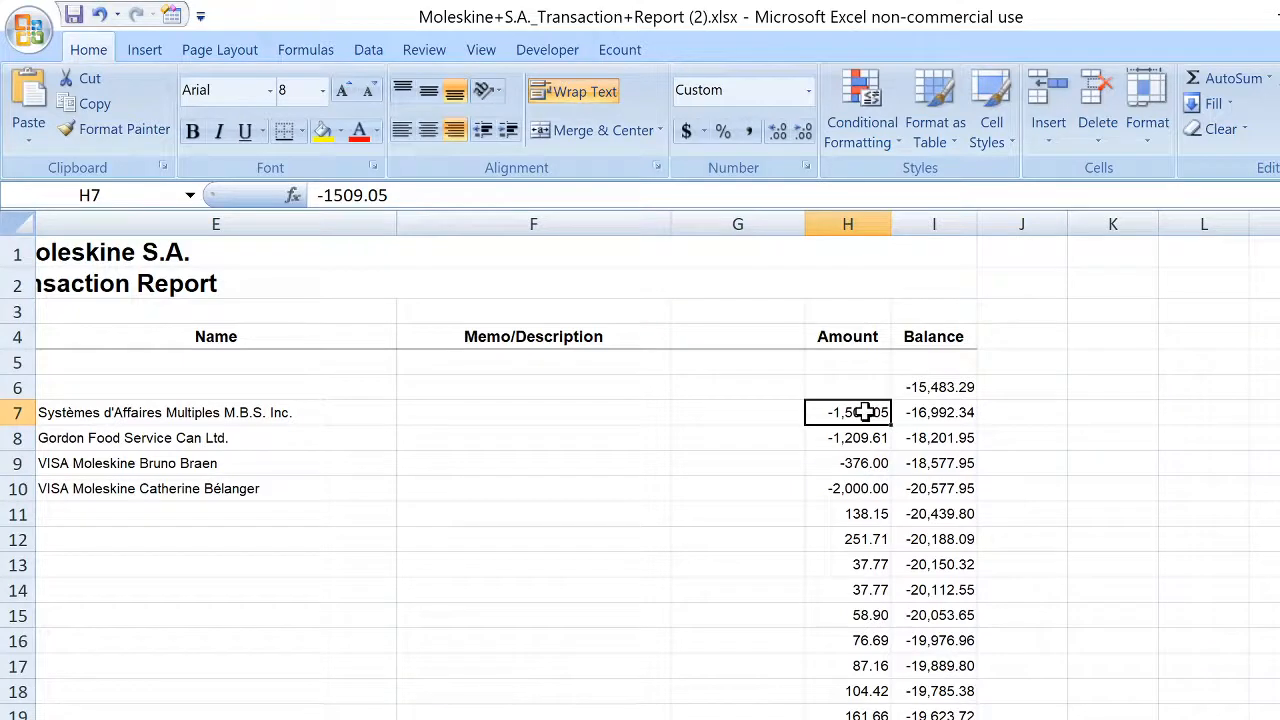
{"action": "left_click", "coordinate": [861, 541]}
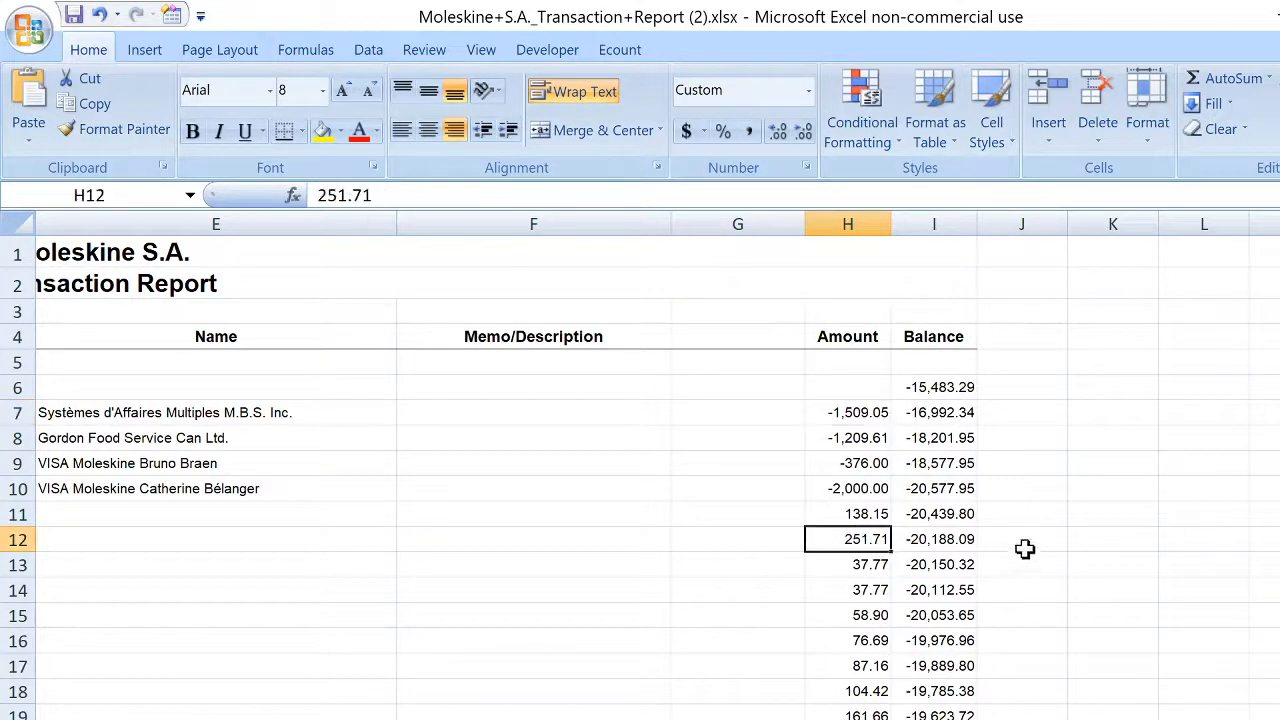
{"action": "left_click", "coordinate": [864, 225]}
{"action": "right_click", "coordinate": [867, 228]}
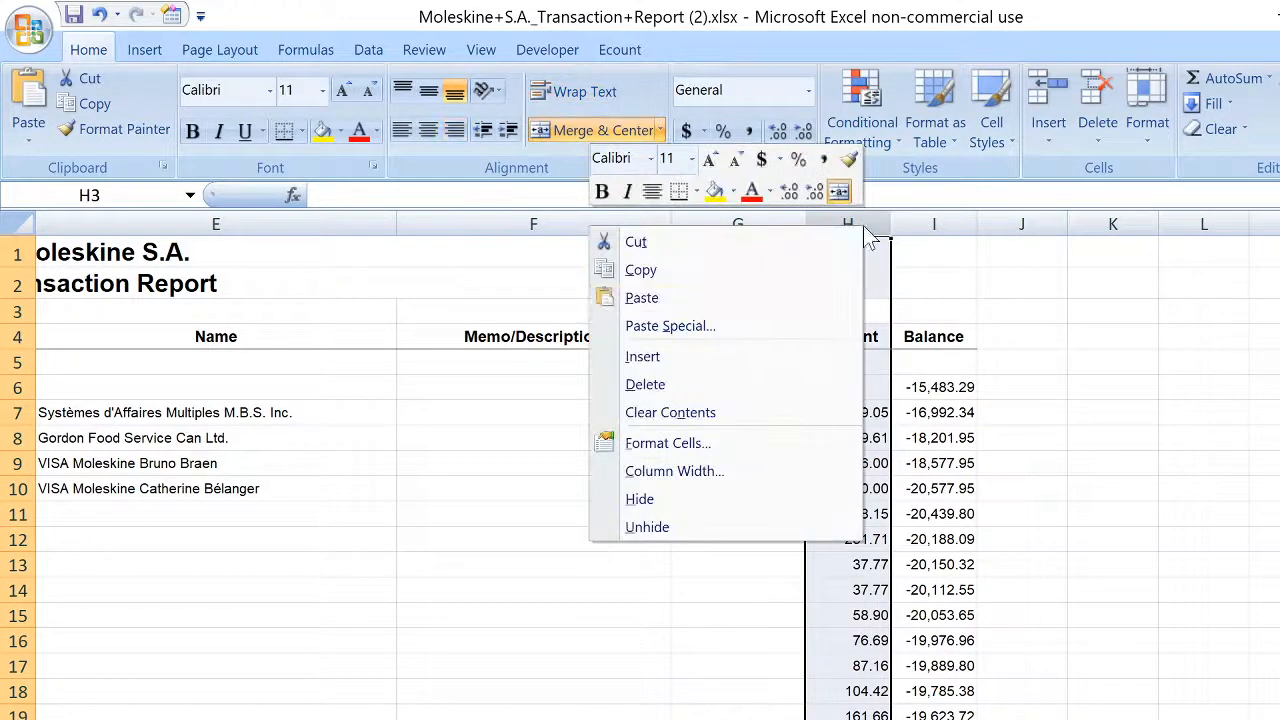
{"action": "left_click", "coordinate": [725, 444]}
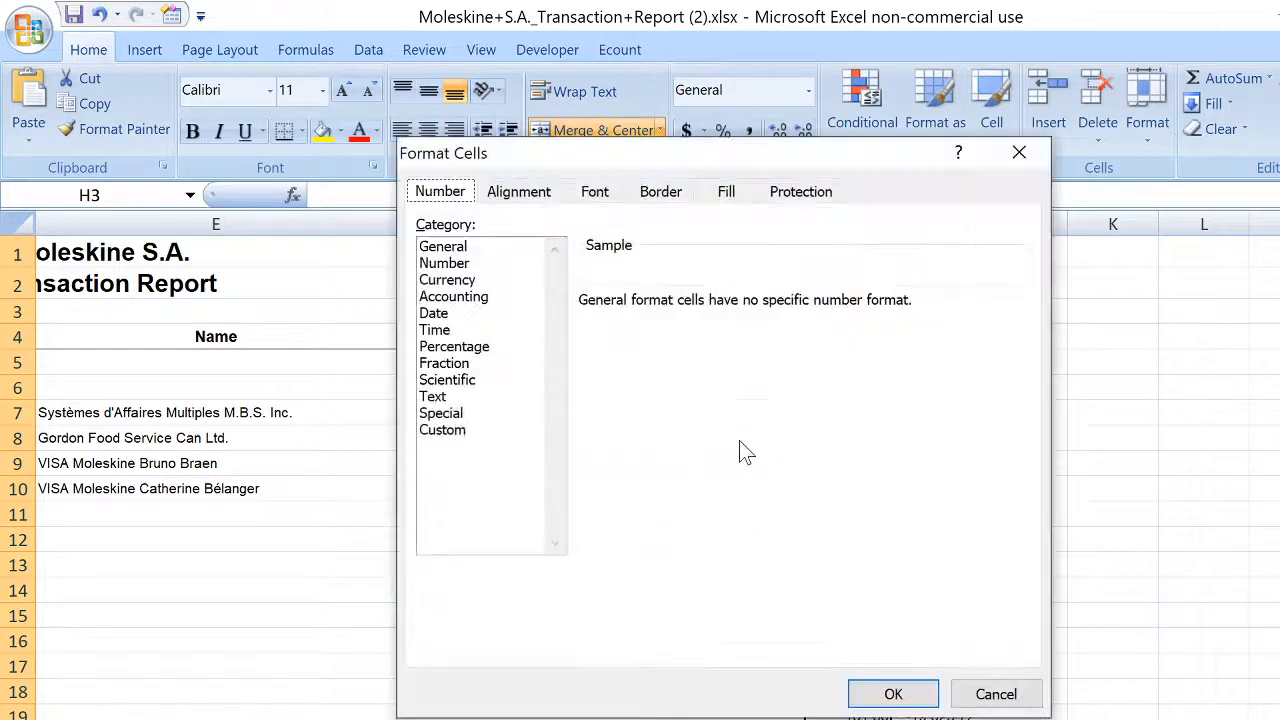
{"action": "left_click", "coordinate": [446, 264]}
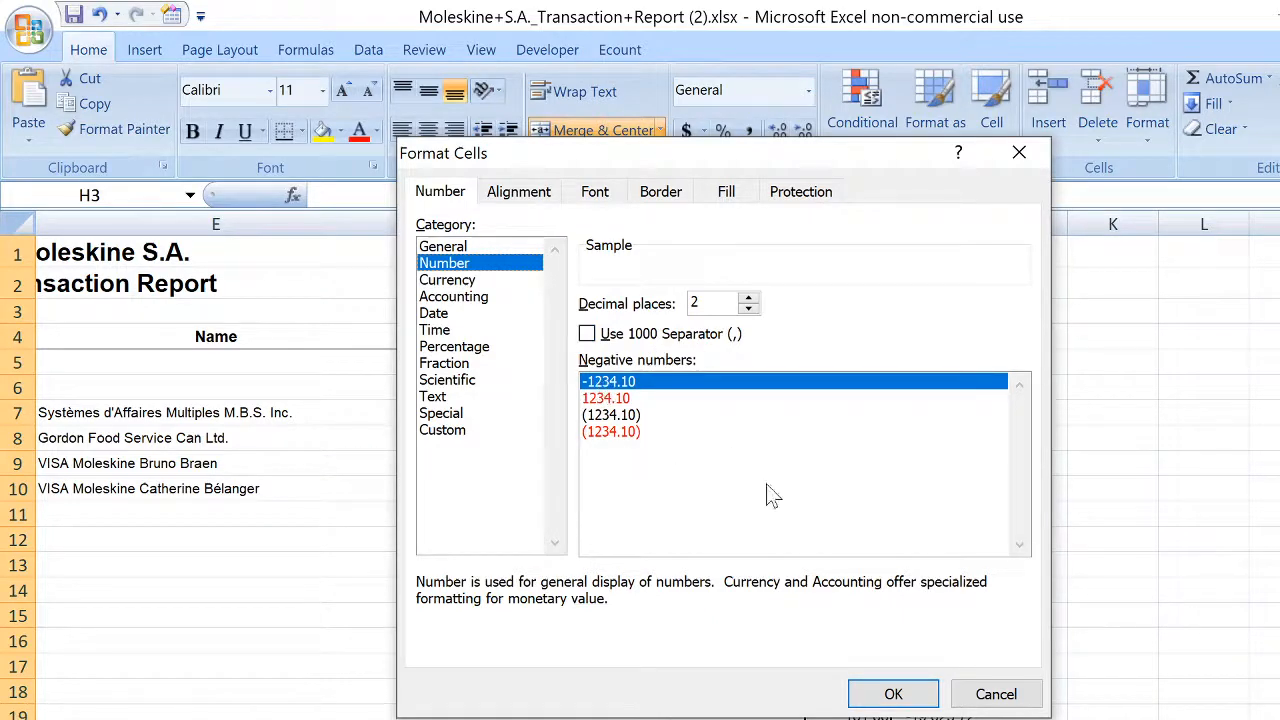
{"action": "left_click", "coordinate": [893, 694]}
{"action": "left_click", "coordinate": [868, 612]}
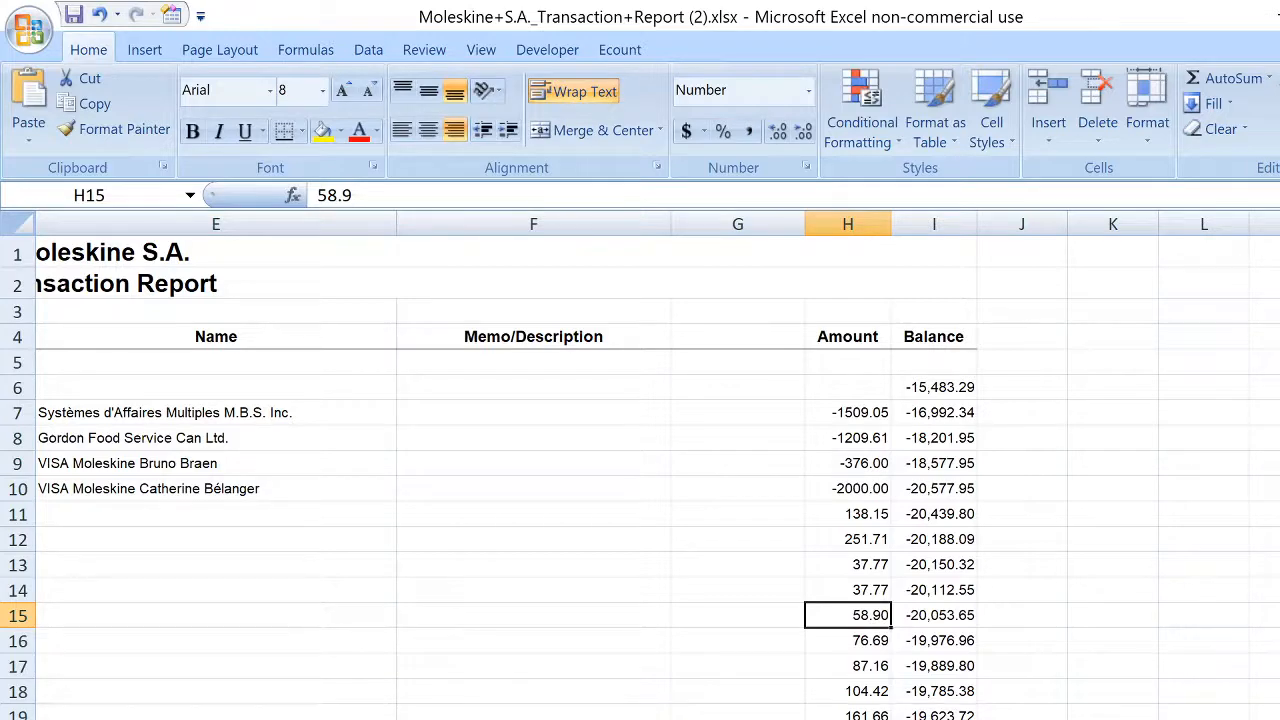
Step: Examine which transaction details the #, Name and Memo/Description columns hold throughout the report
{"action": "scroll", "coordinate": [640, 460], "scroll_direction": "left", "scroll_amount": 2}
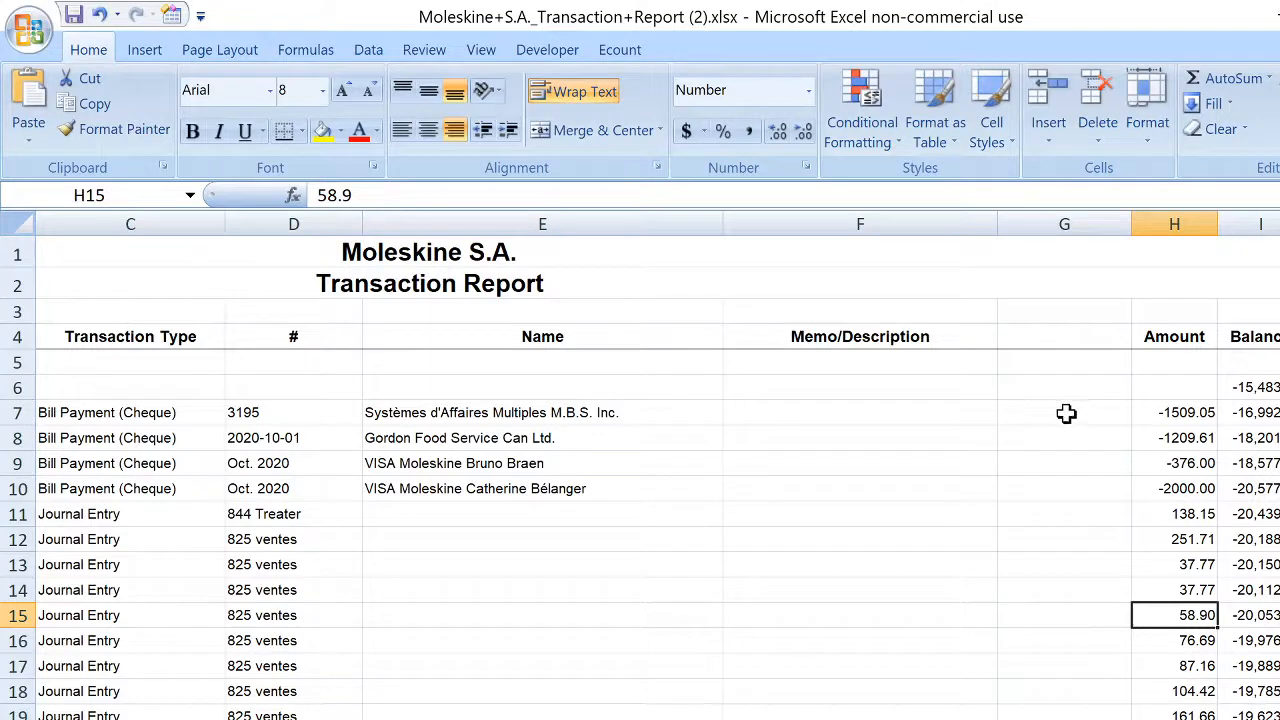
{"action": "left_click", "coordinate": [460, 412]}
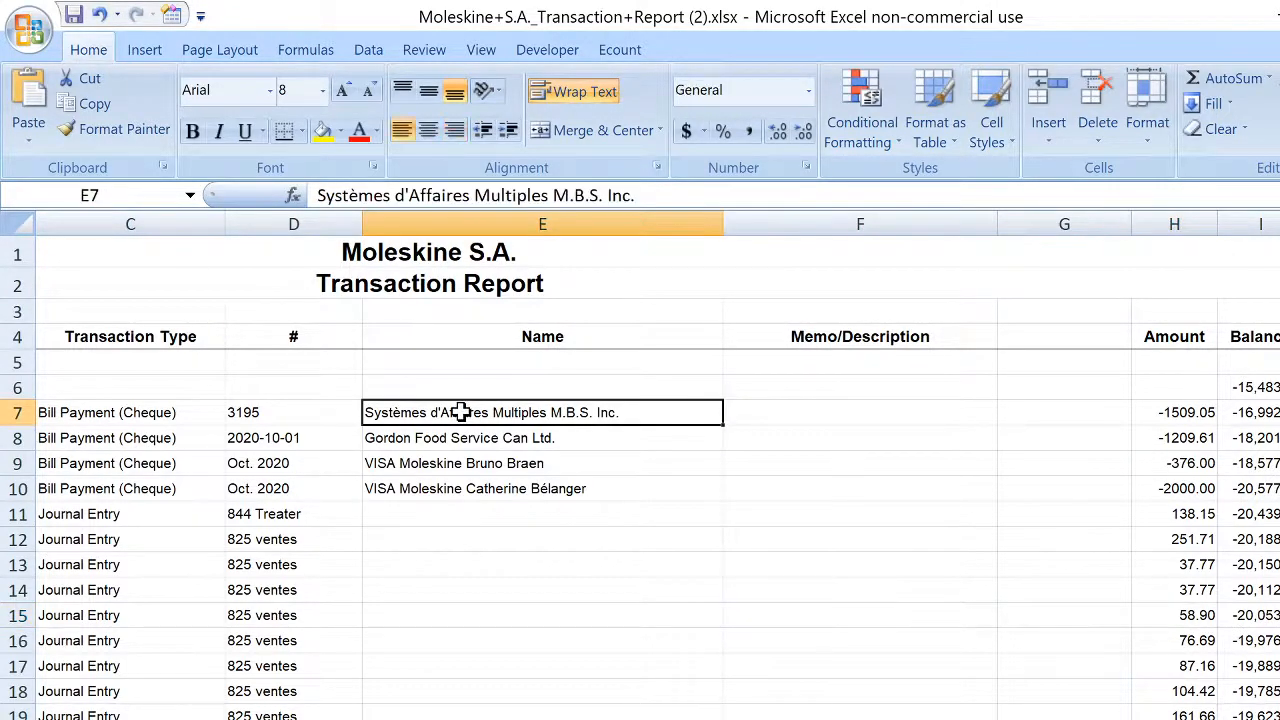
{"action": "left_click", "coordinate": [276, 404]}
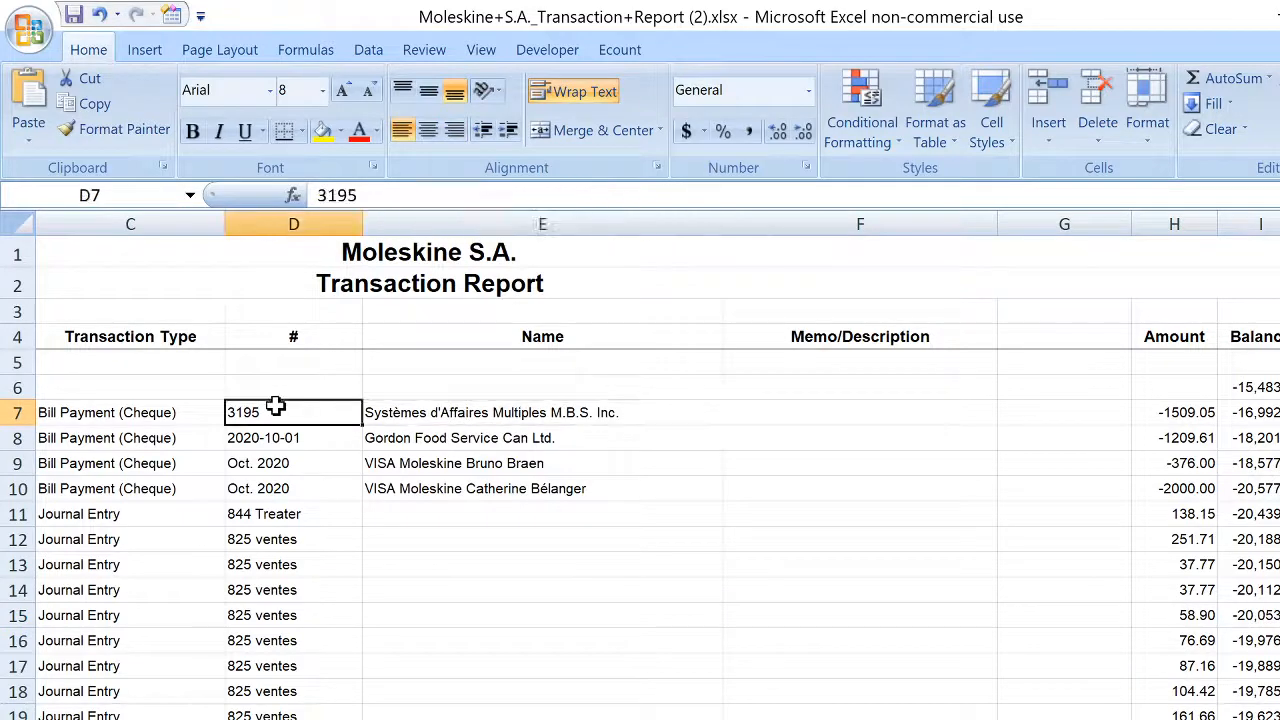
{"action": "left_click", "coordinate": [268, 540]}
{"action": "left_click", "coordinate": [845, 395]}
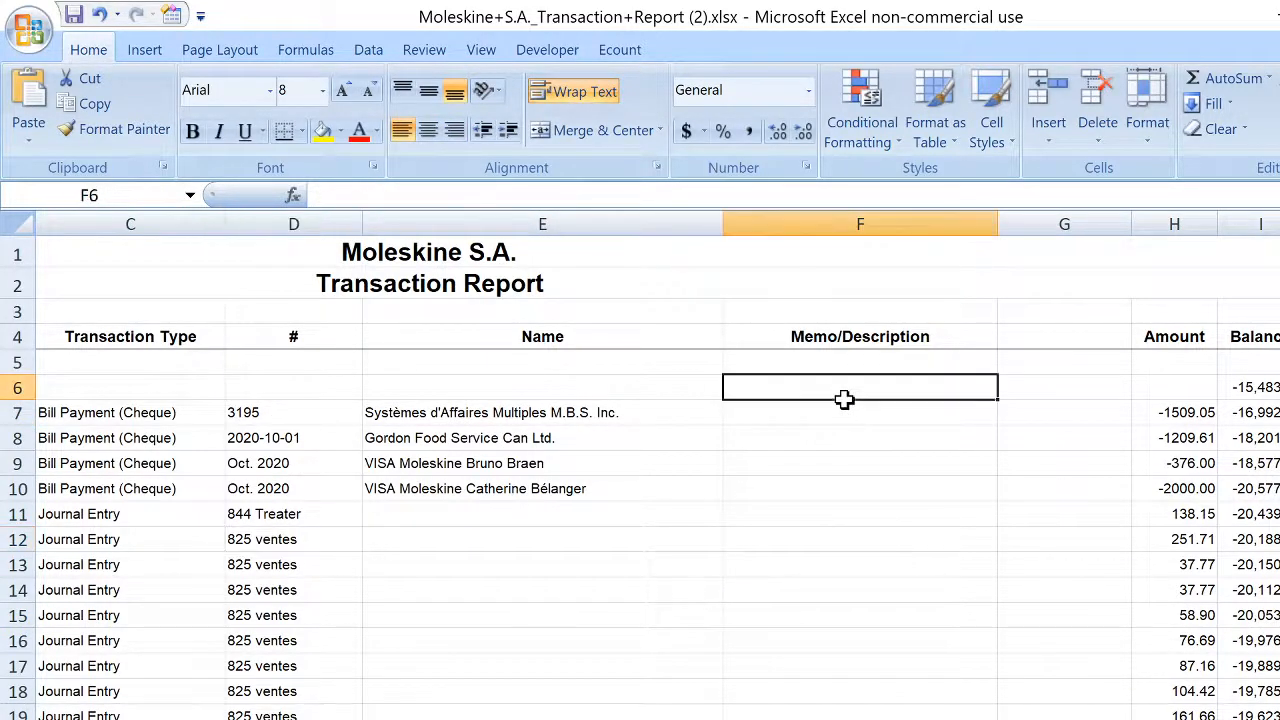
{"action": "scroll", "coordinate": [870, 448], "scroll_direction": "down", "scroll_amount": 20}
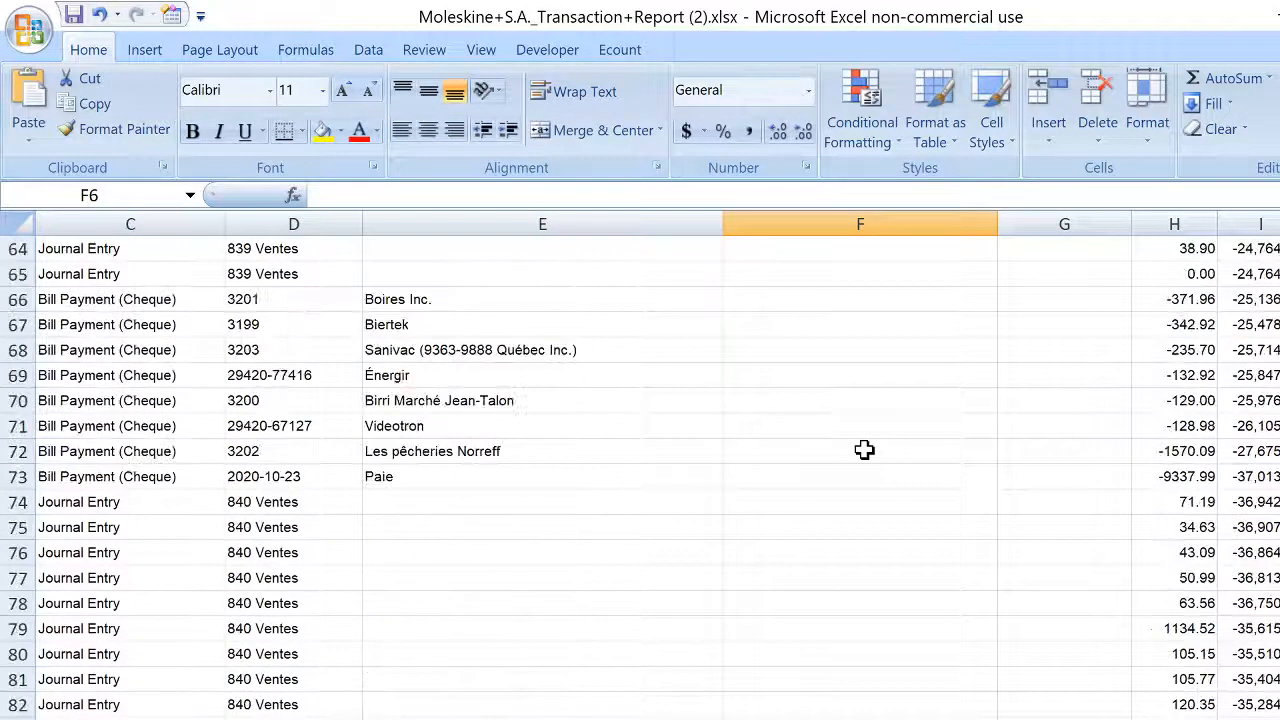
{"action": "left_click", "coordinate": [788, 652]}
{"action": "left_click", "coordinate": [788, 533]}
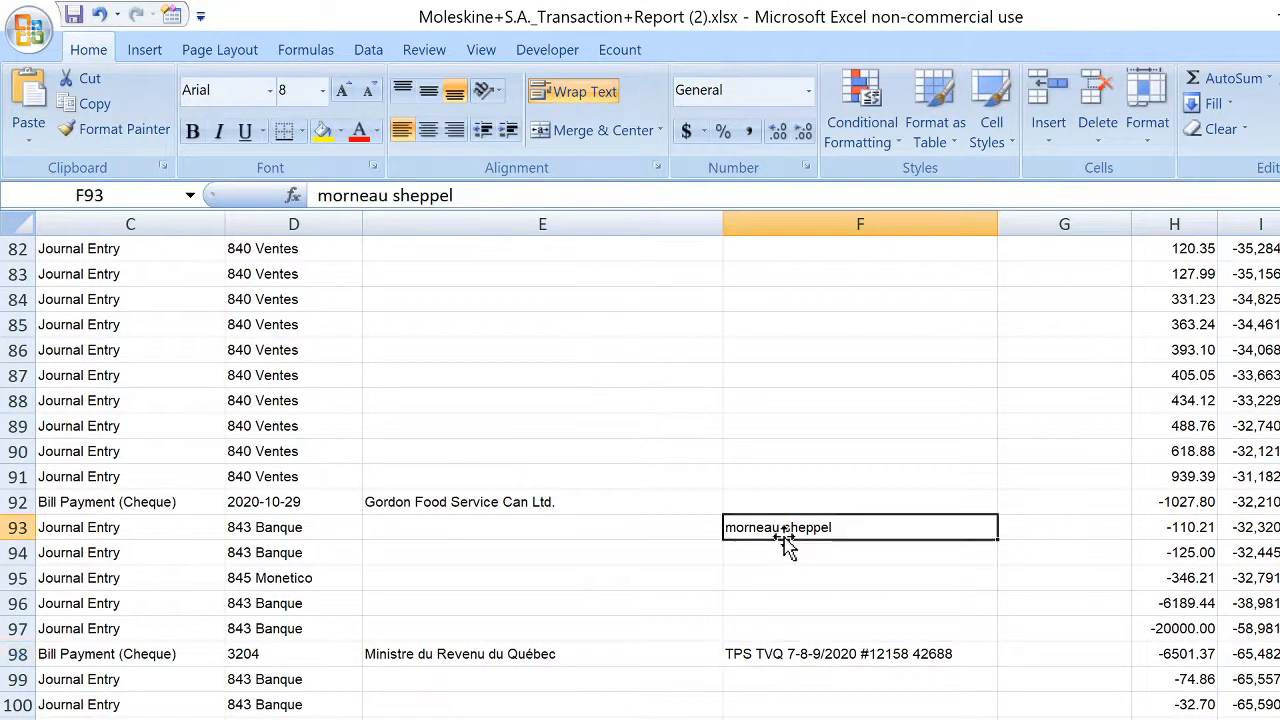
{"action": "scroll", "coordinate": [880, 565], "scroll_direction": "up", "scroll_amount": 6}
{"action": "scroll", "coordinate": [880, 565], "scroll_direction": "up", "scroll_amount": 20}
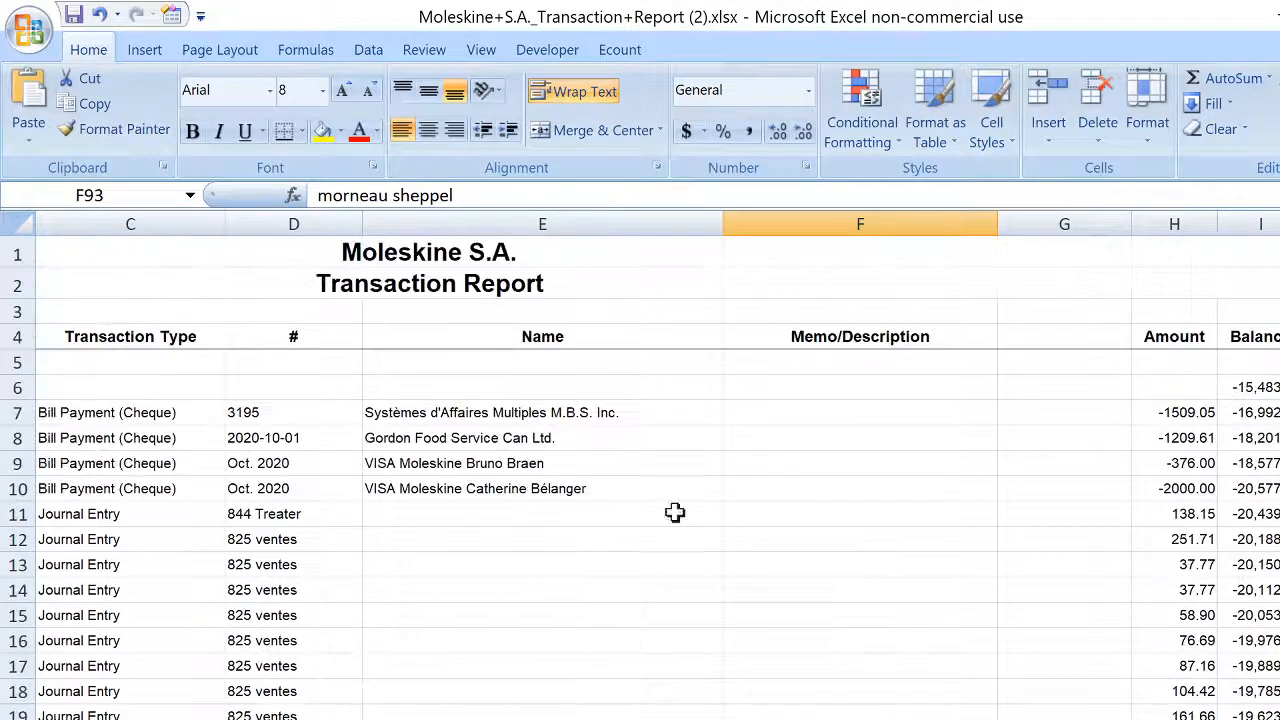
{"action": "left_click_drag", "start_coordinate": [315, 412], "coordinate": [830, 425]}
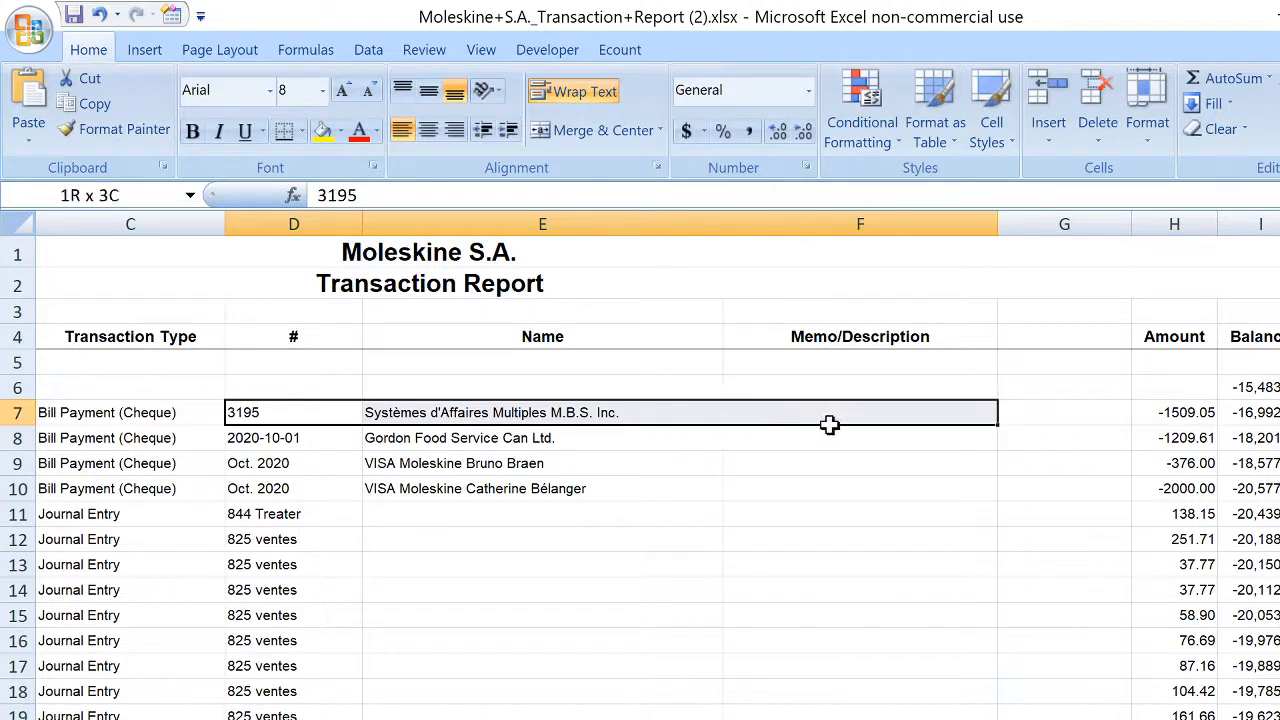
Step: Enter =CONCATENATE(E7," ",D7," ",F7) in G7 to combine the name, number and memo with spaces between them
{"action": "left_click", "coordinate": [1069, 414]}
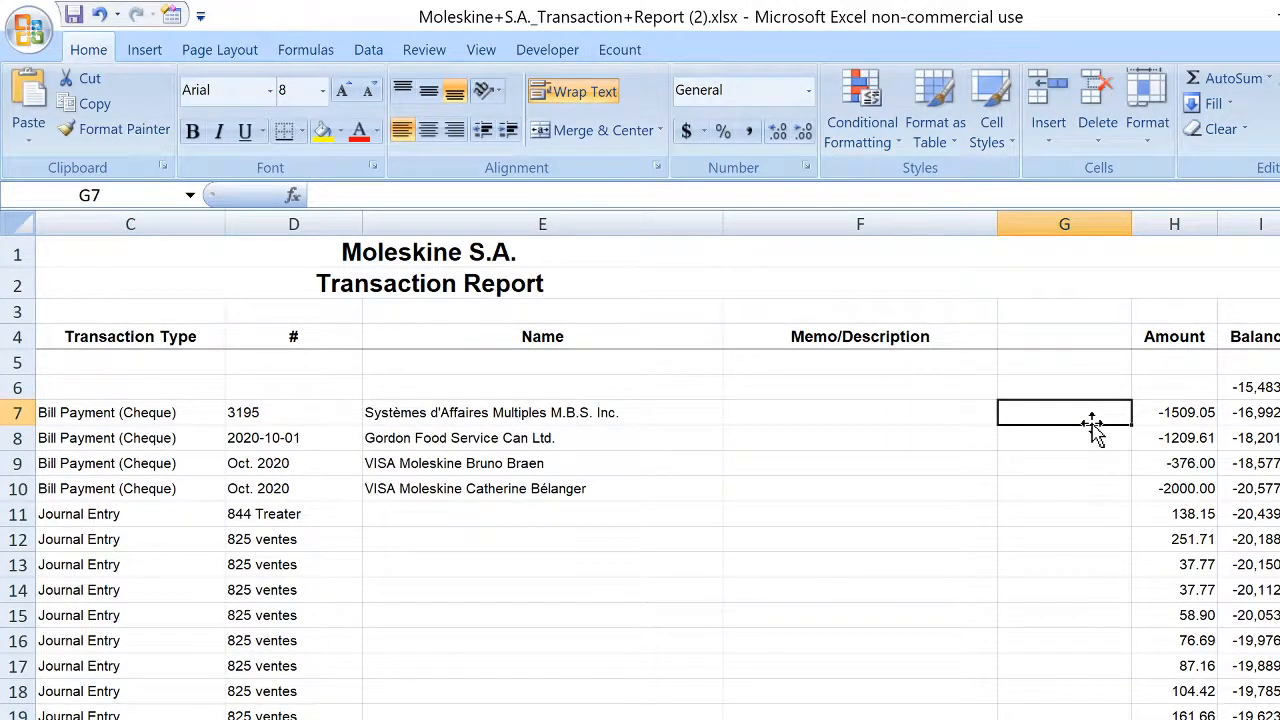
{"action": "type", "text": "="}
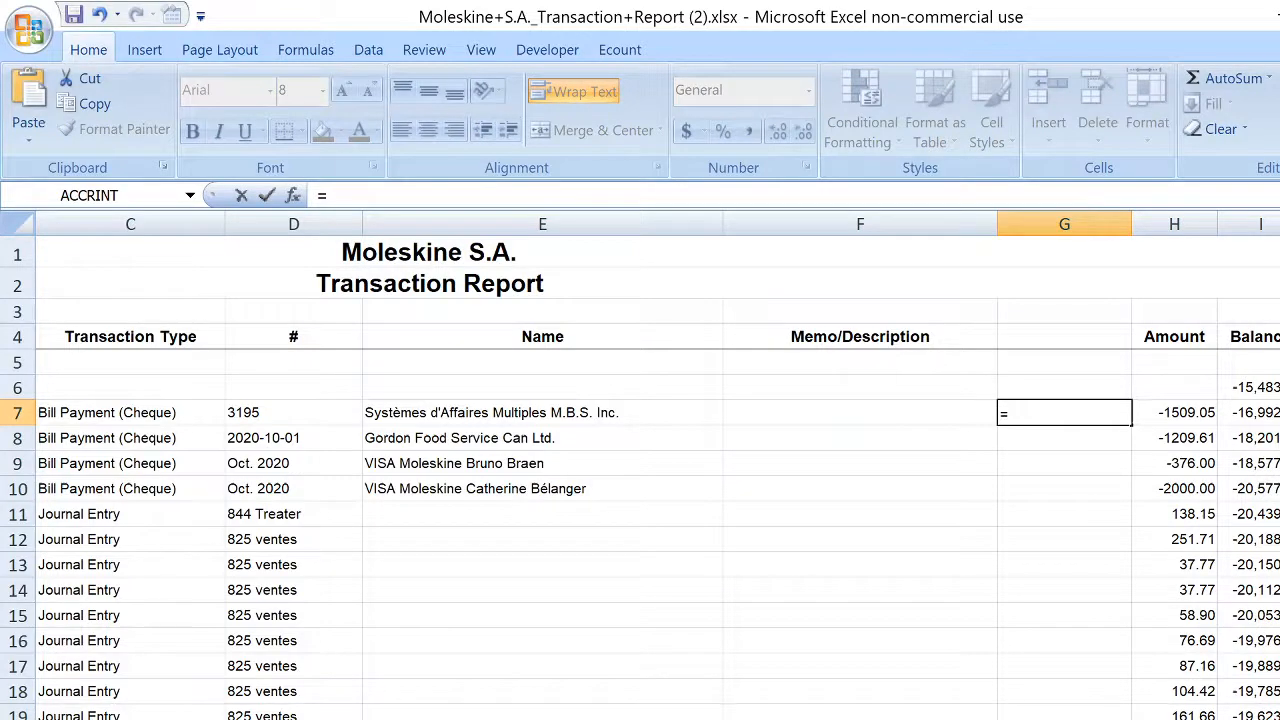
{"action": "type", "text": "conca"}
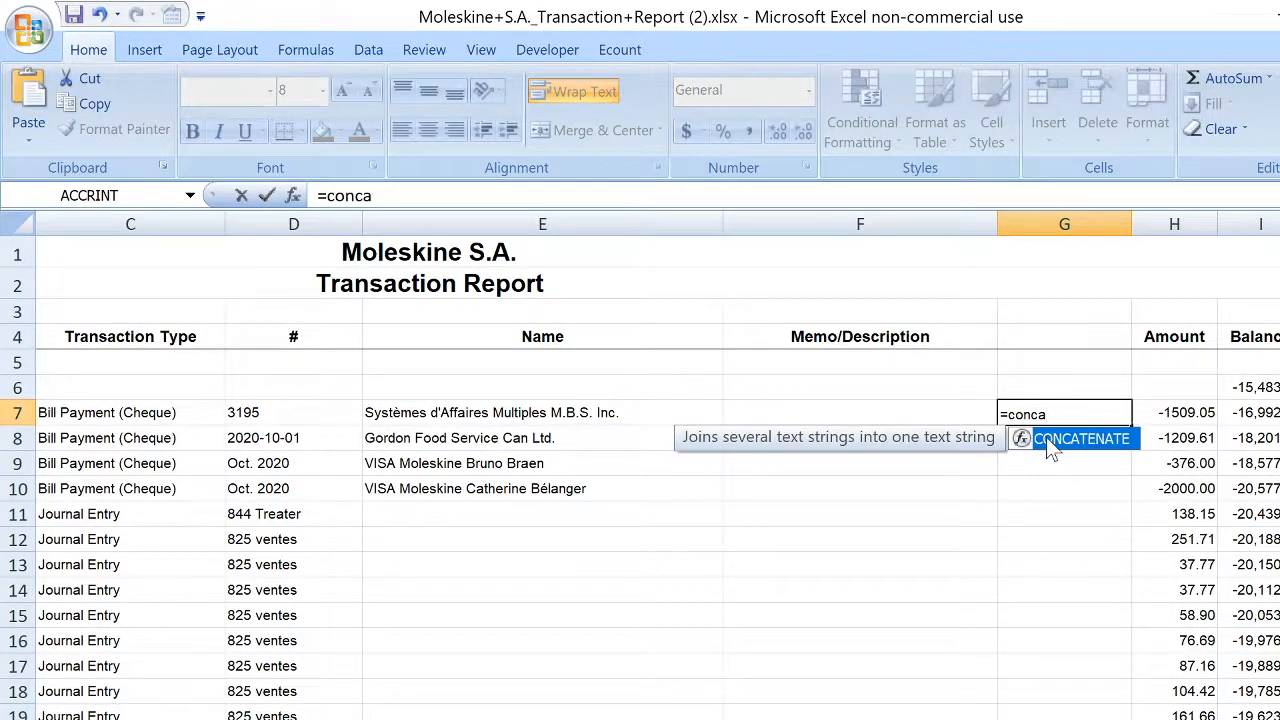
{"action": "double_click", "coordinate": [1046, 437]}
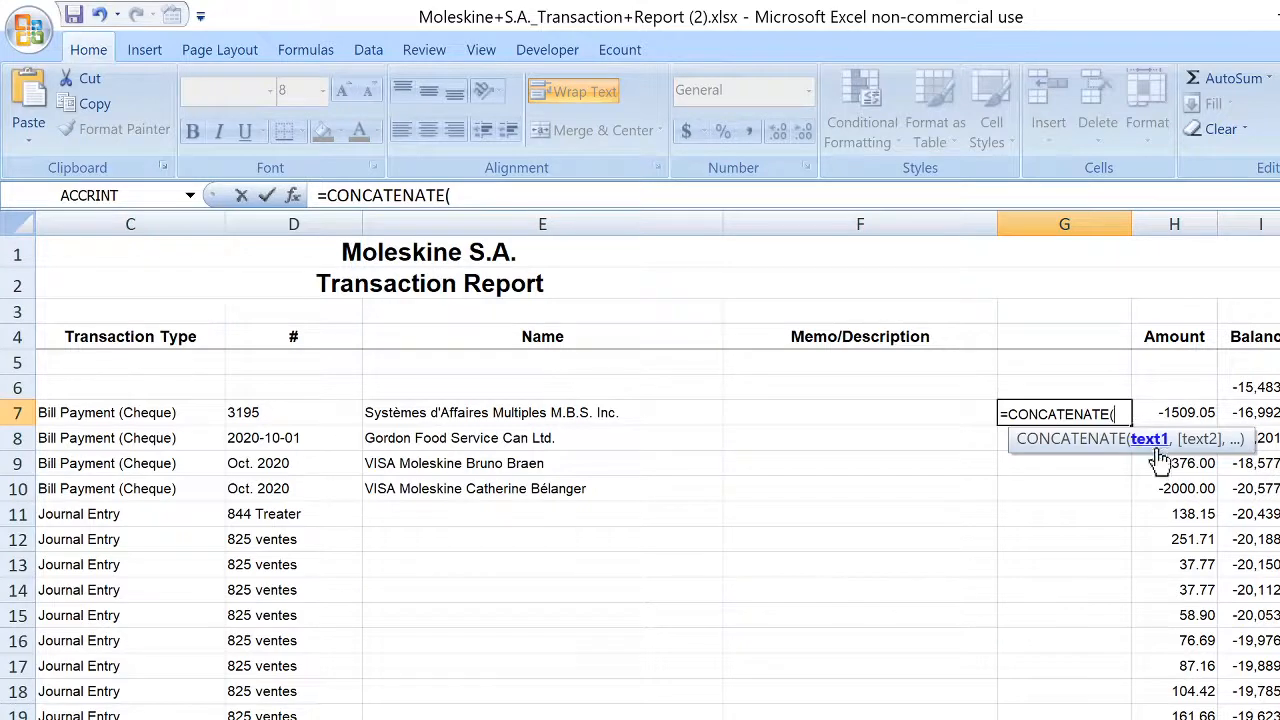
{"action": "left_click", "coordinate": [505, 416]}
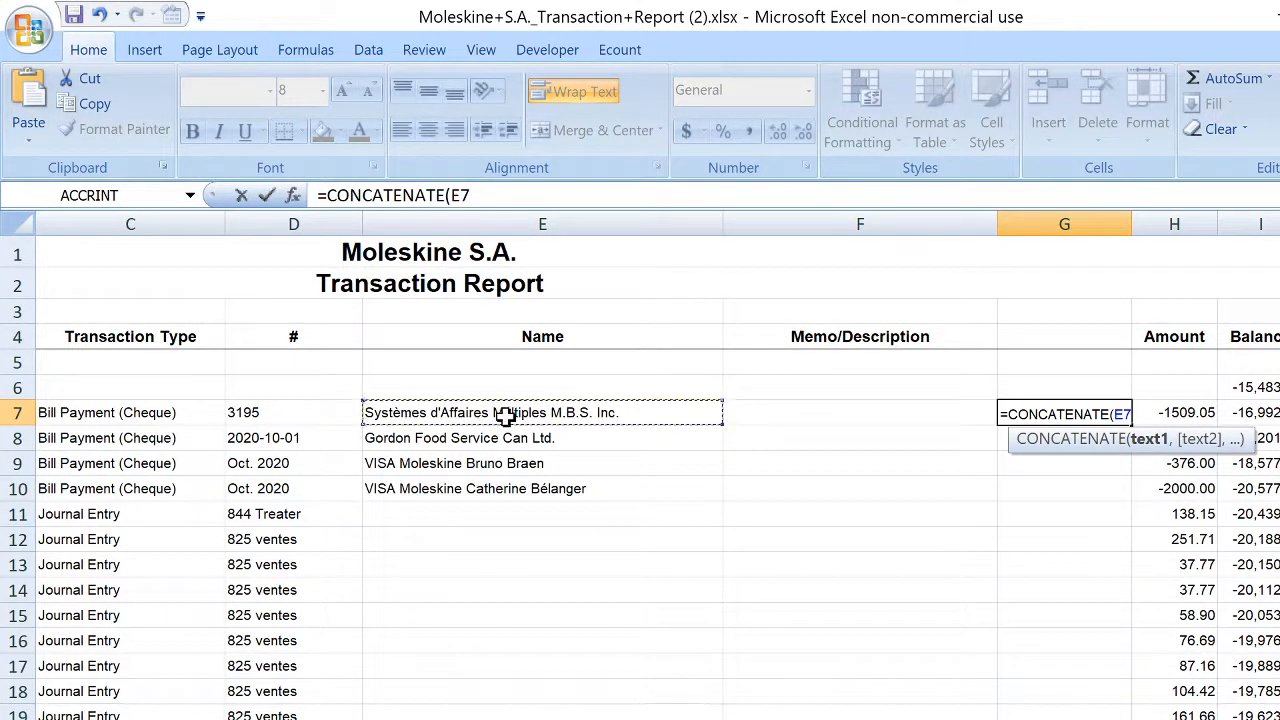
{"action": "type", "text": ","}
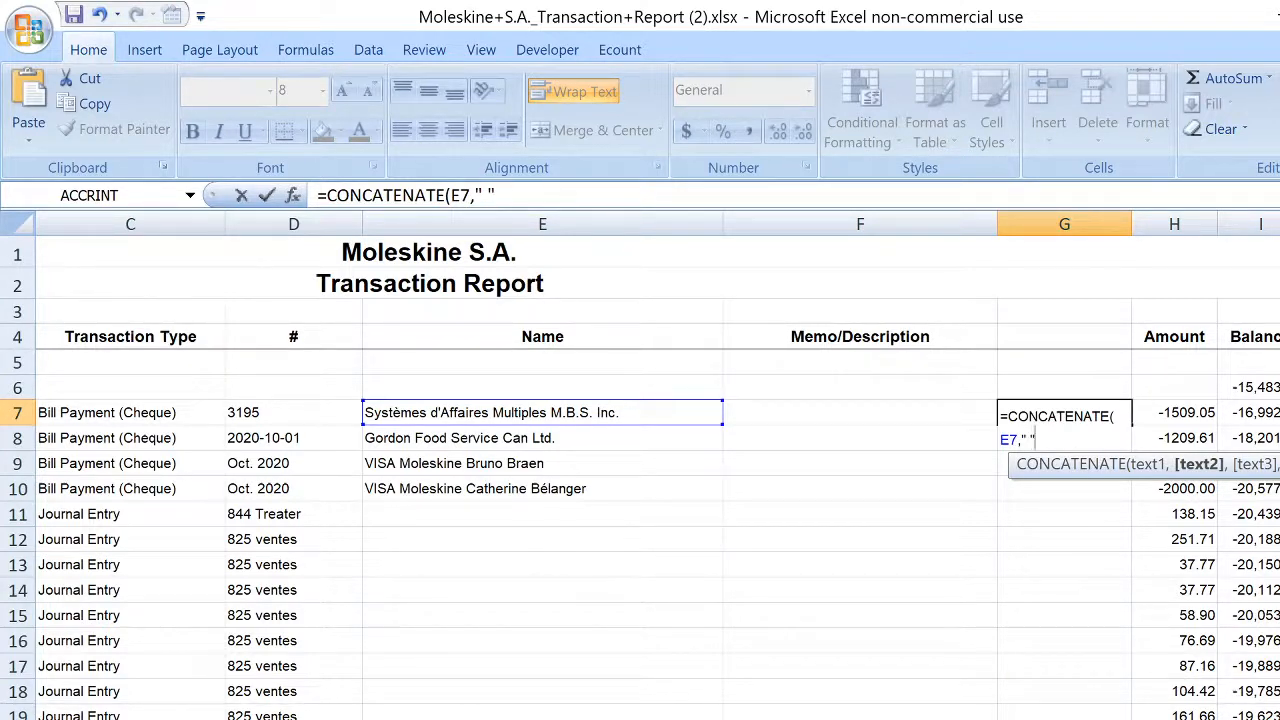
{"action": "type", "text": ","}
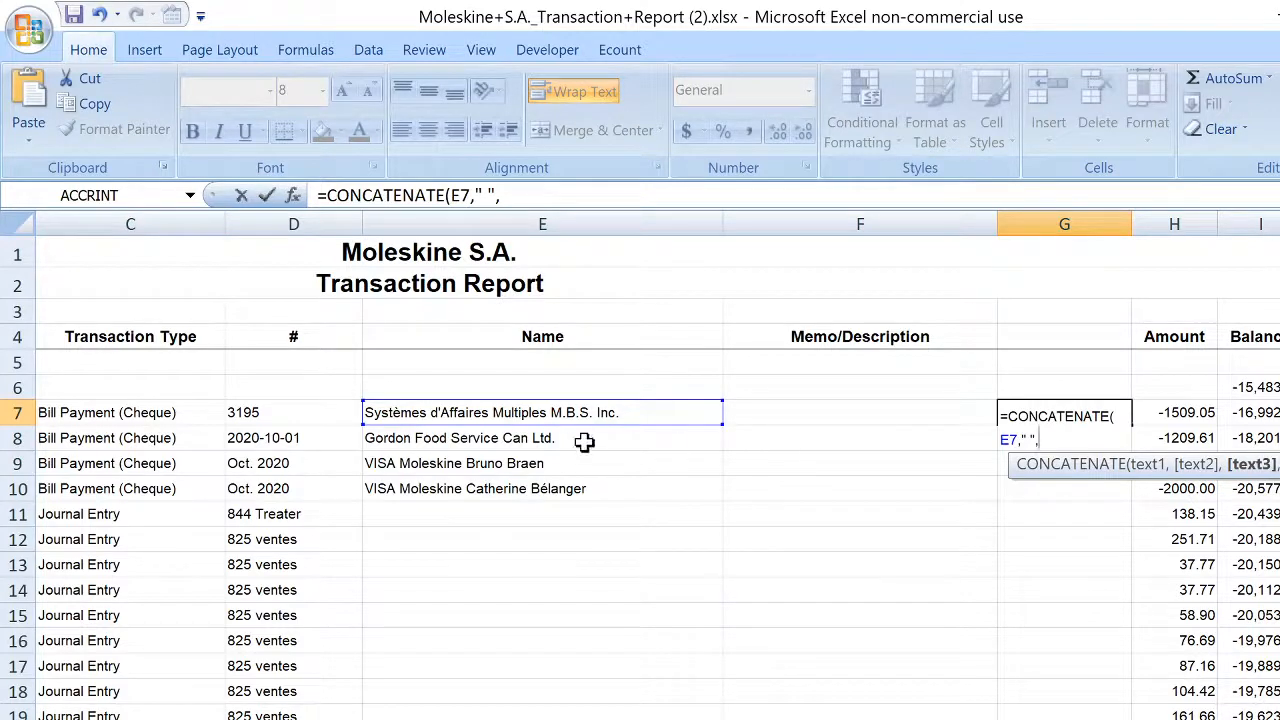
{"action": "left_click", "coordinate": [308, 416]}
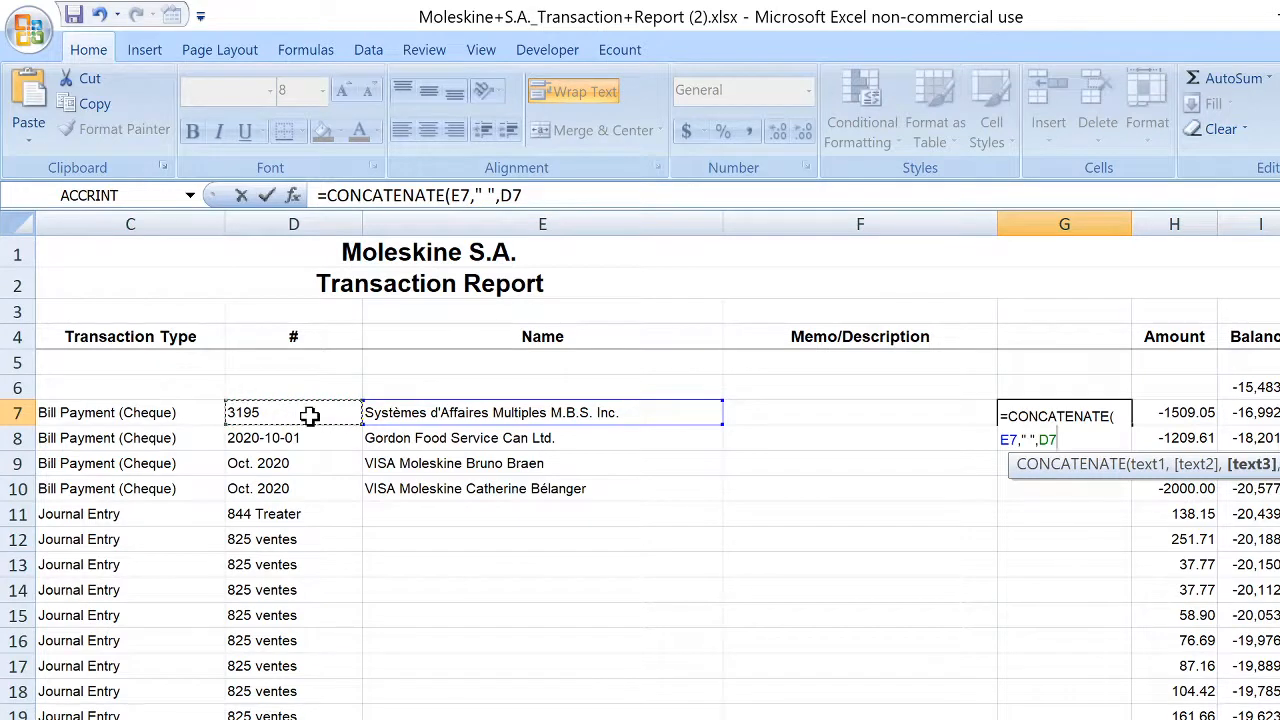
{"action": "type", "text": ","}
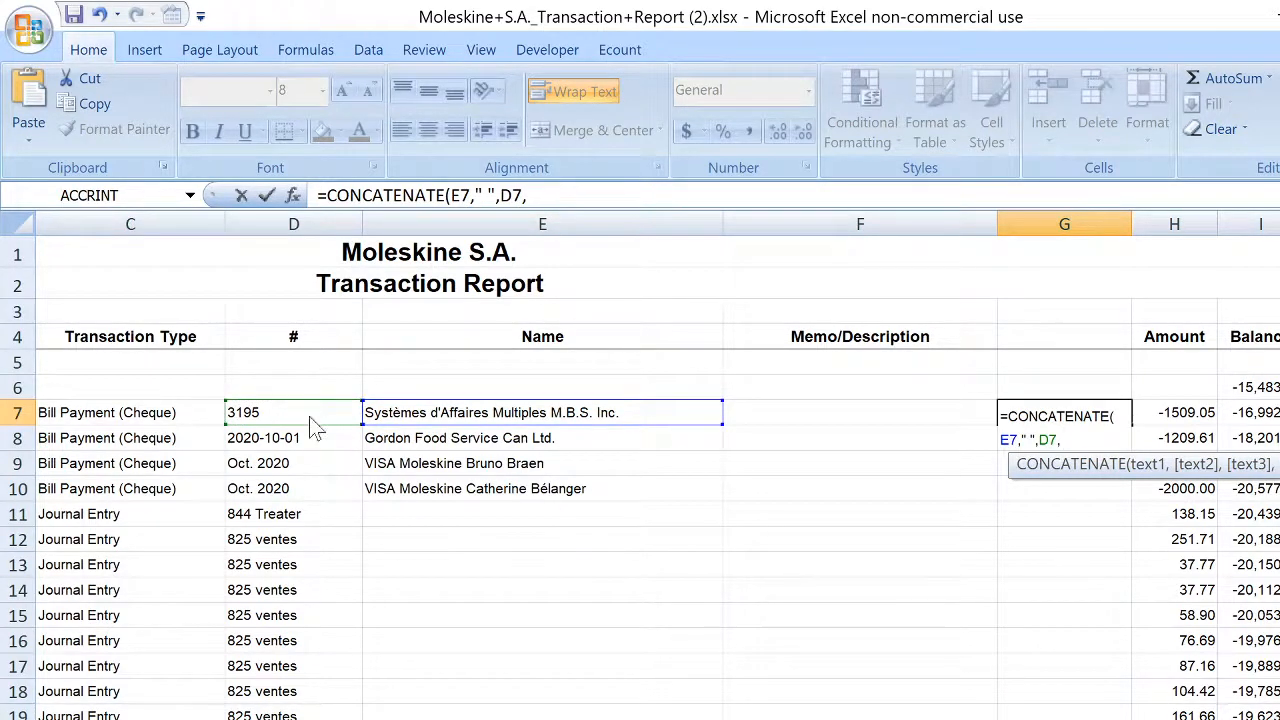
{"action": "type", "text": "\" \","}
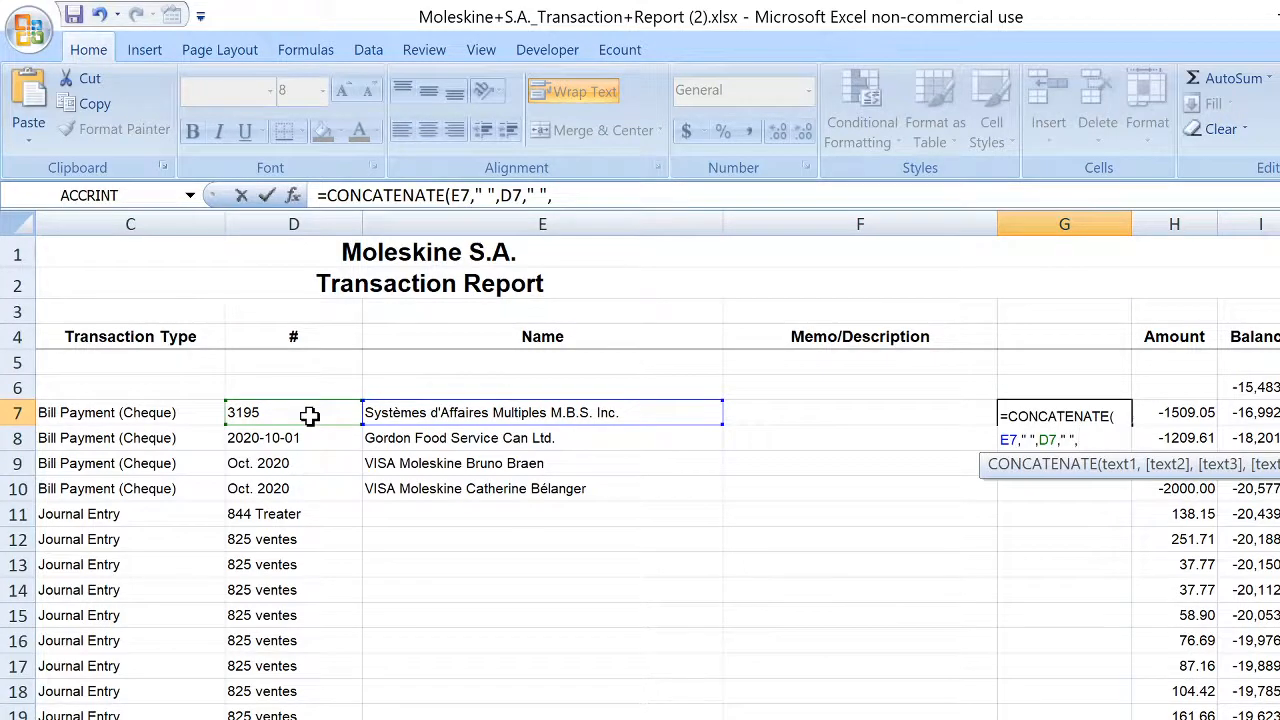
{"action": "left_click", "coordinate": [808, 418]}
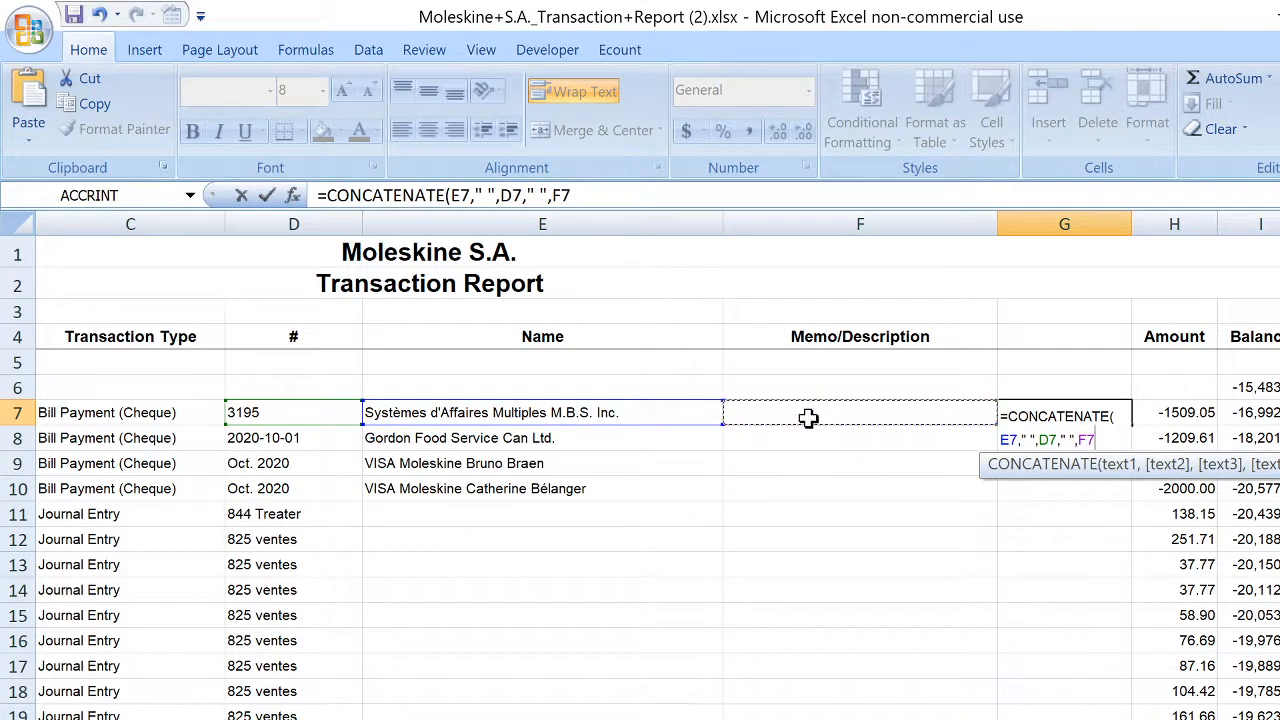
{"action": "type", "text": ")"}
{"action": "key", "text": "Return"}
{"action": "key", "text": "Up"}
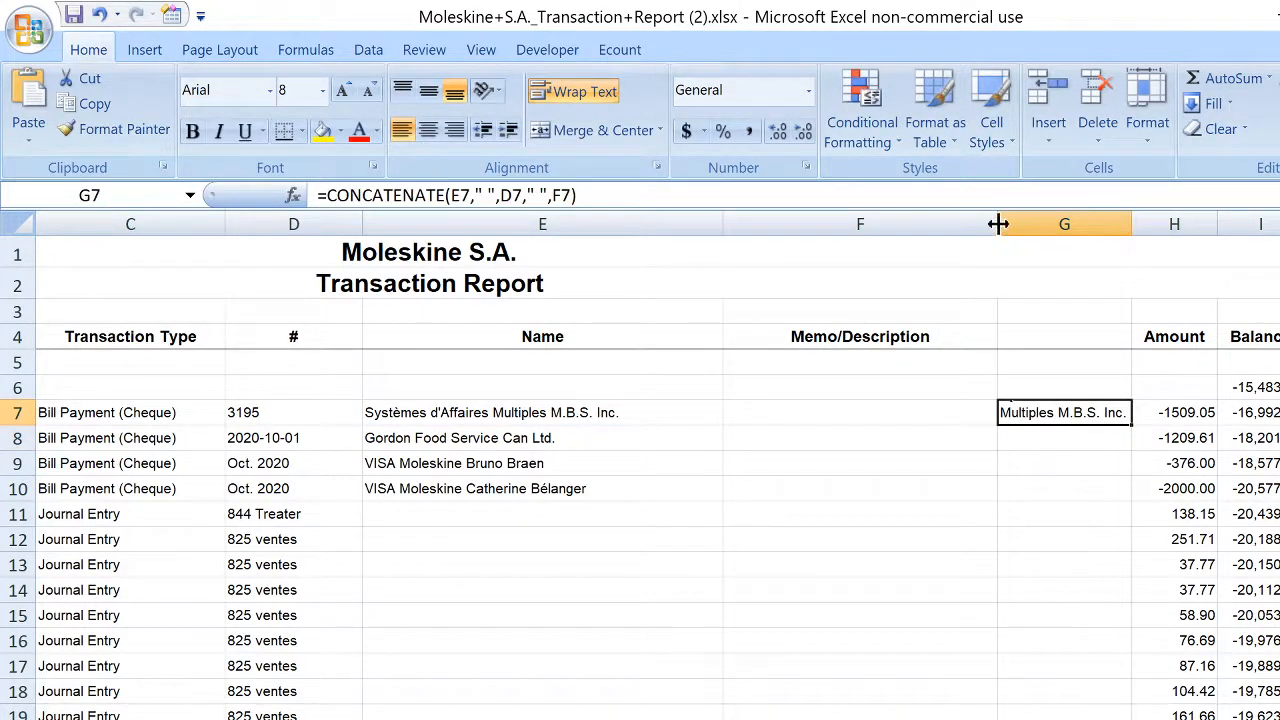
Step: Narrow column F, widen column G, and copy the G7 formula down through the remaining transaction rows
{"action": "left_click_drag", "start_coordinate": [998, 228], "coordinate": [845, 246]}
{"action": "left_click_drag", "start_coordinate": [974, 226], "coordinate": [1176, 226]}
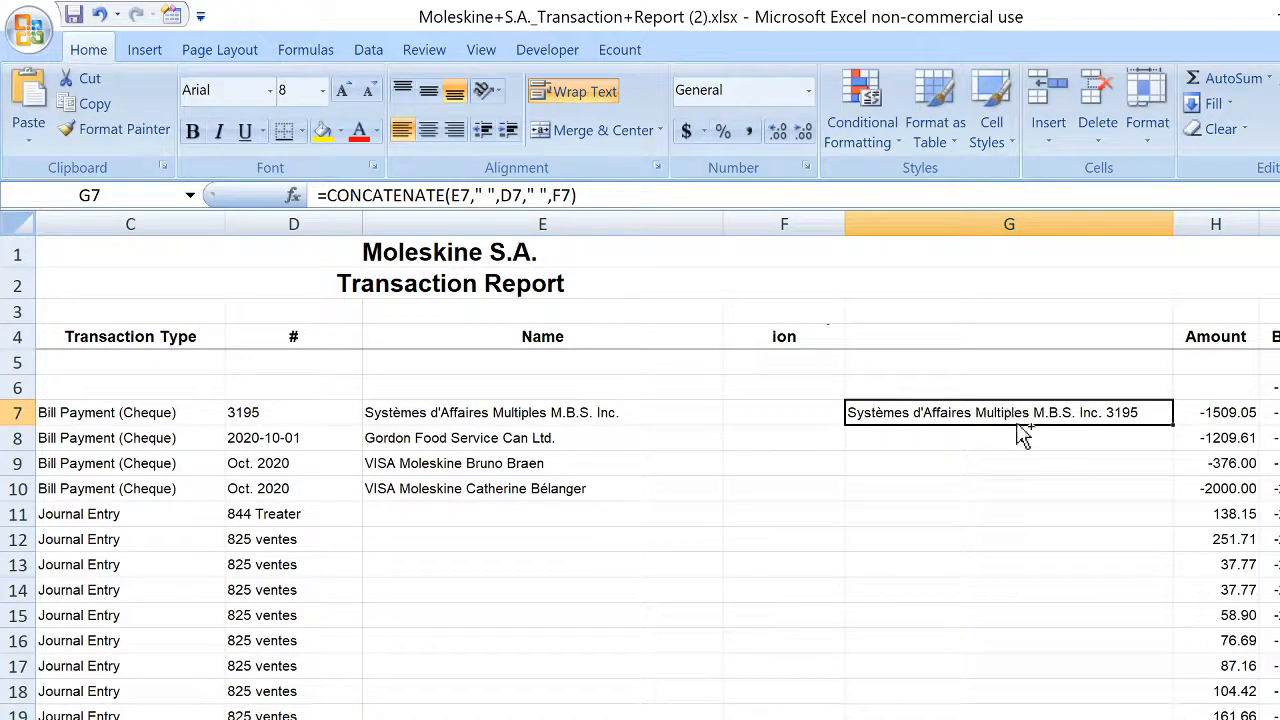
{"action": "key", "text": "ctrl+c"}
{"action": "left_click_drag", "start_coordinate": [993, 445], "coordinate": [975, 719]}
{"action": "key", "text": "ctrl+v"}
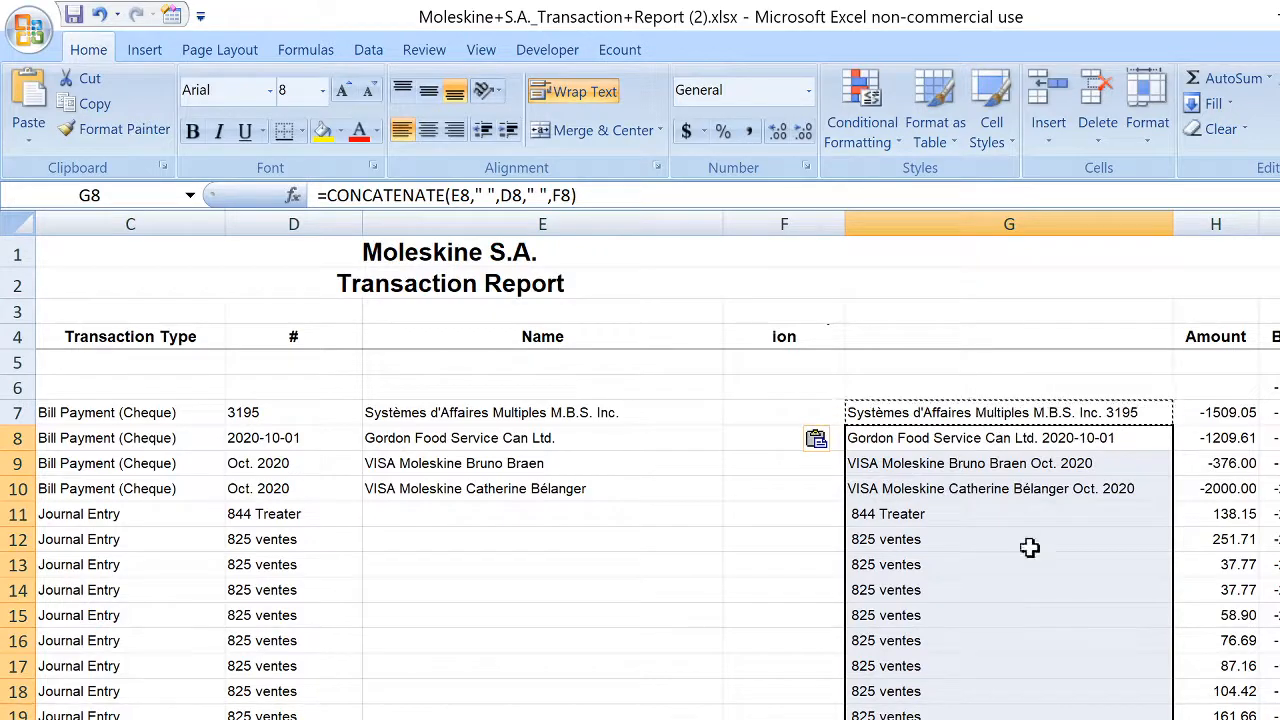
Step: Widen column G further and collapse the Memo/Description column F so the combined descriptions have room
{"action": "scroll", "coordinate": [1029, 546], "scroll_direction": "down", "scroll_amount": 8}
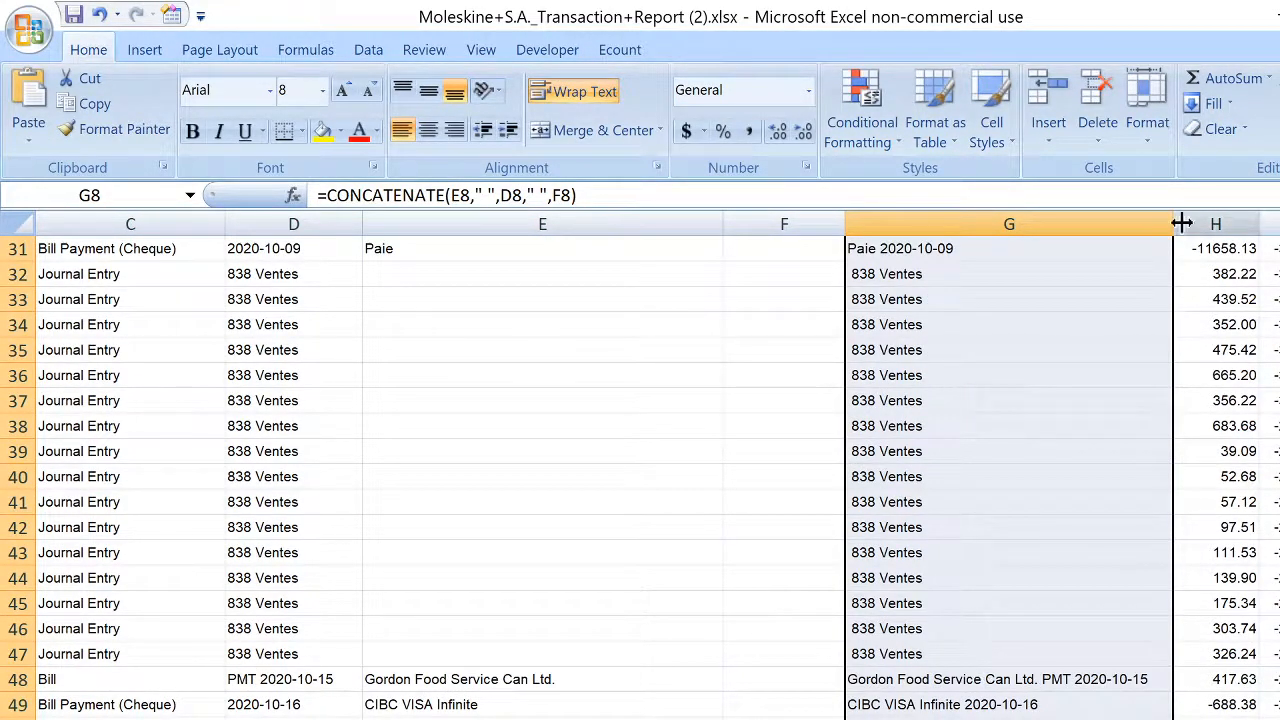
{"action": "left_click_drag", "start_coordinate": [1173, 224], "coordinate": [1279, 224]}
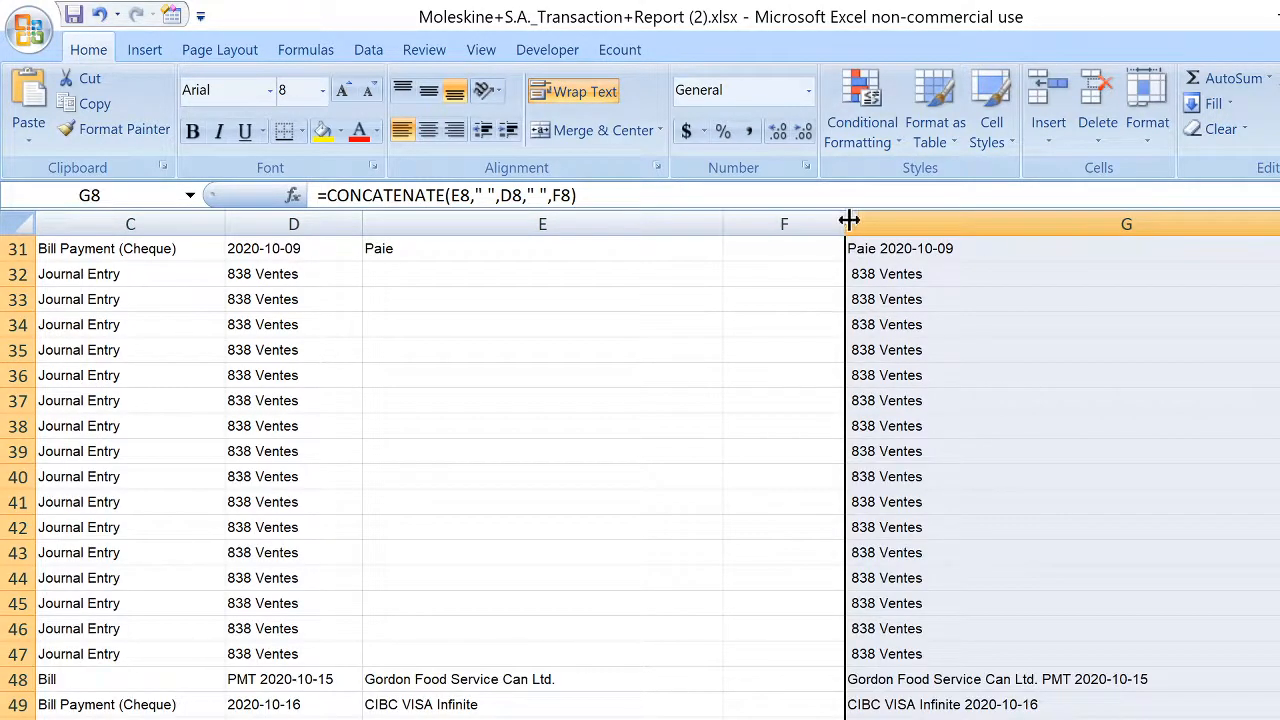
{"action": "left_click_drag", "start_coordinate": [849, 220], "coordinate": [718, 220]}
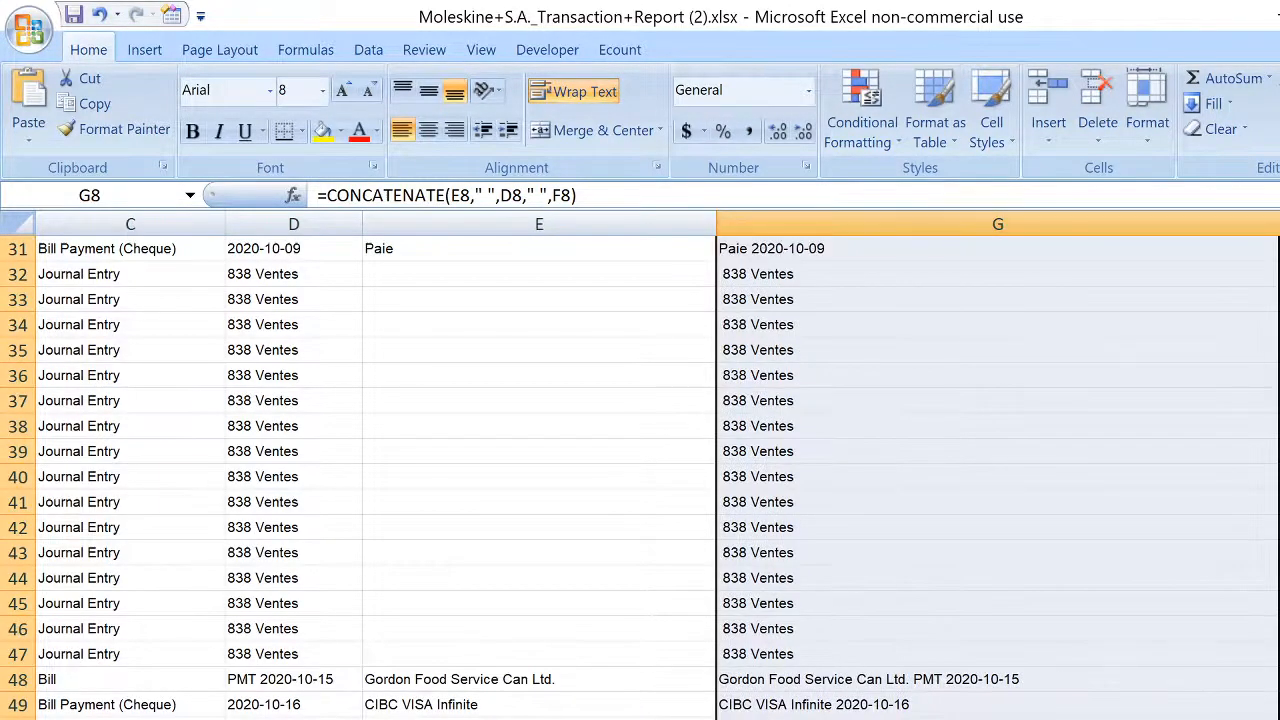
{"action": "left_click_drag", "start_coordinate": [1278, 224], "coordinate": [1279, 224]}
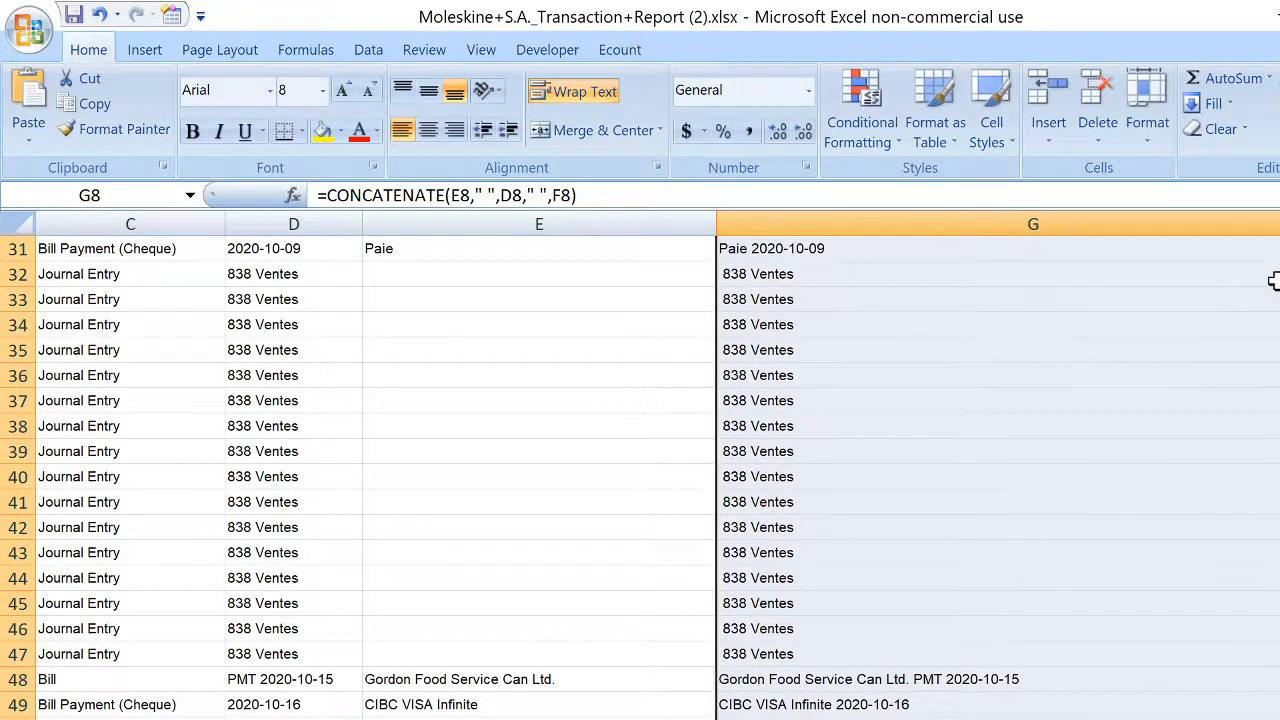
{"action": "left_click", "coordinate": [725, 680]}
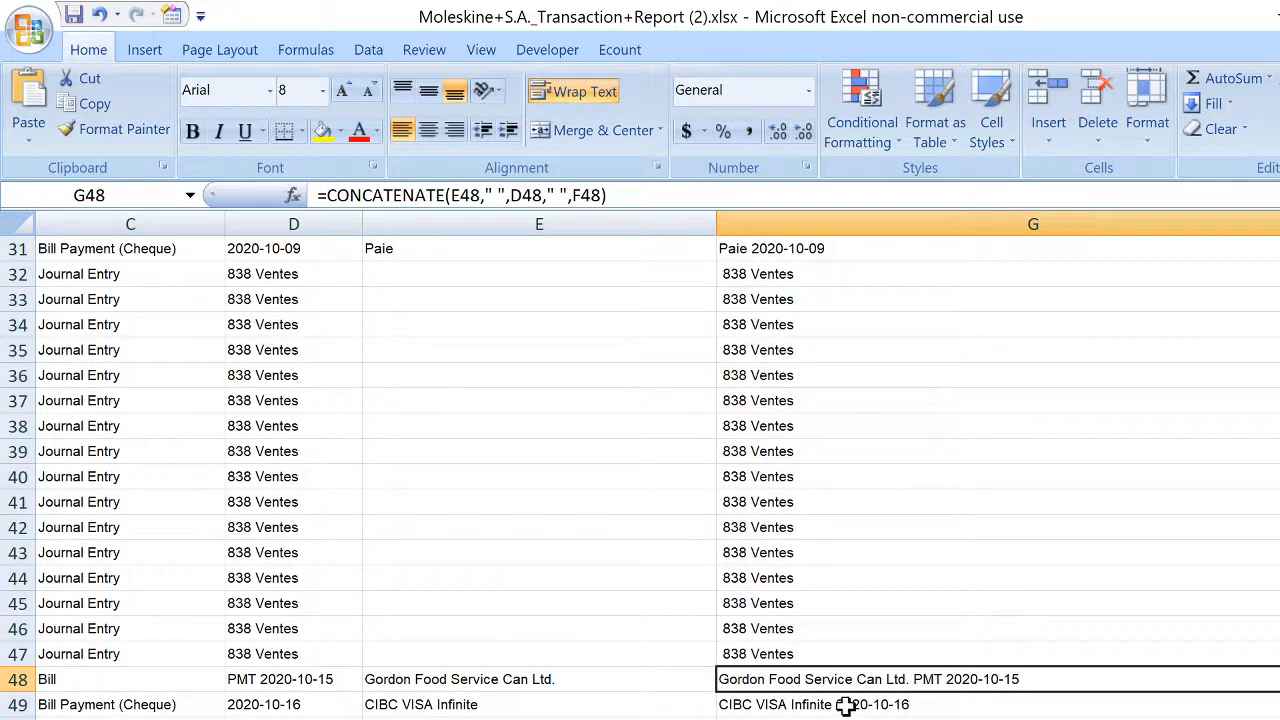
{"action": "scroll", "coordinate": [640, 464], "scroll_direction": "left", "scroll_amount": 2}
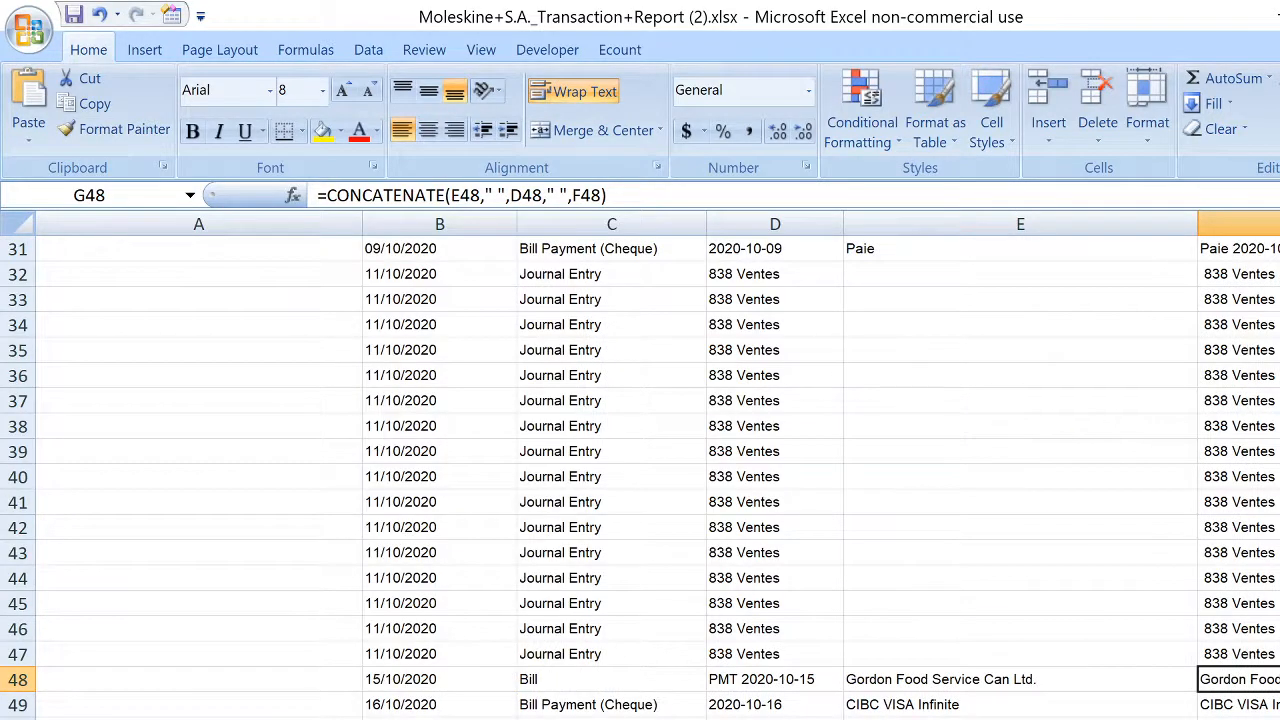
{"action": "scroll", "coordinate": [640, 464], "scroll_direction": "right", "scroll_amount": 2}
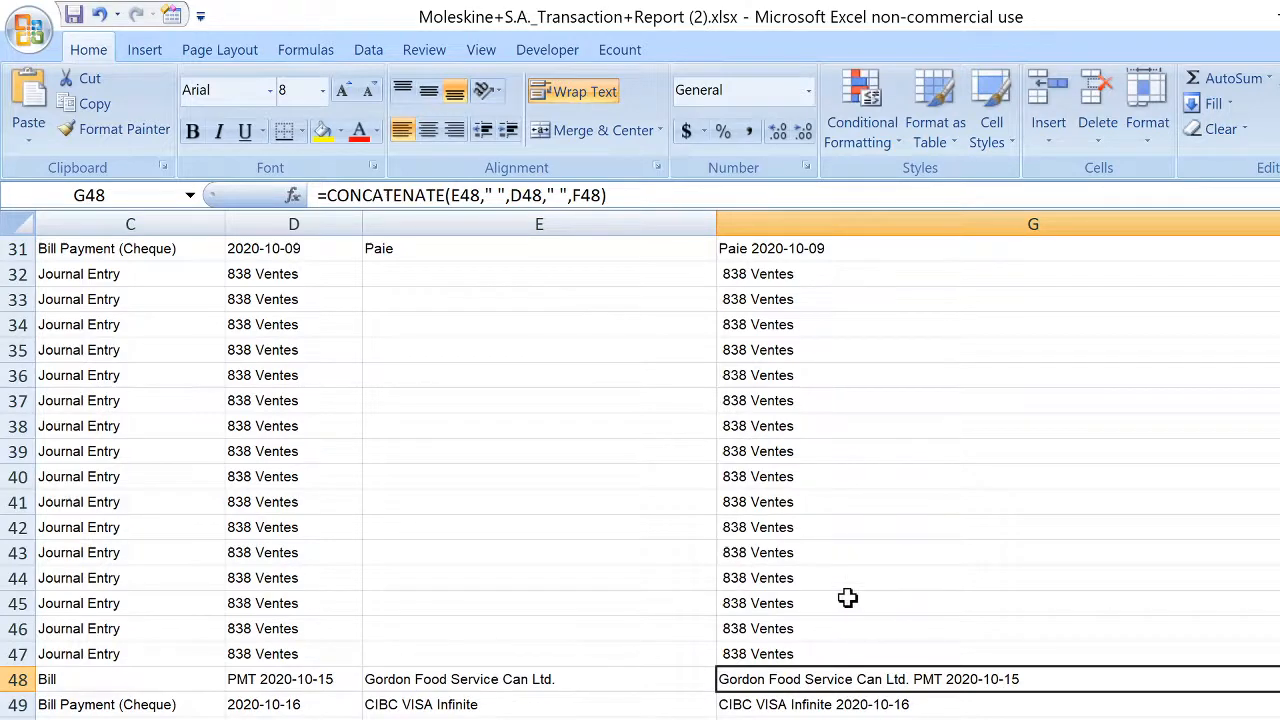
Step: Replace the concatenation formulas throughout column G with their plain values
{"action": "scroll", "coordinate": [640, 464], "scroll_direction": "up", "scroll_amount": 10}
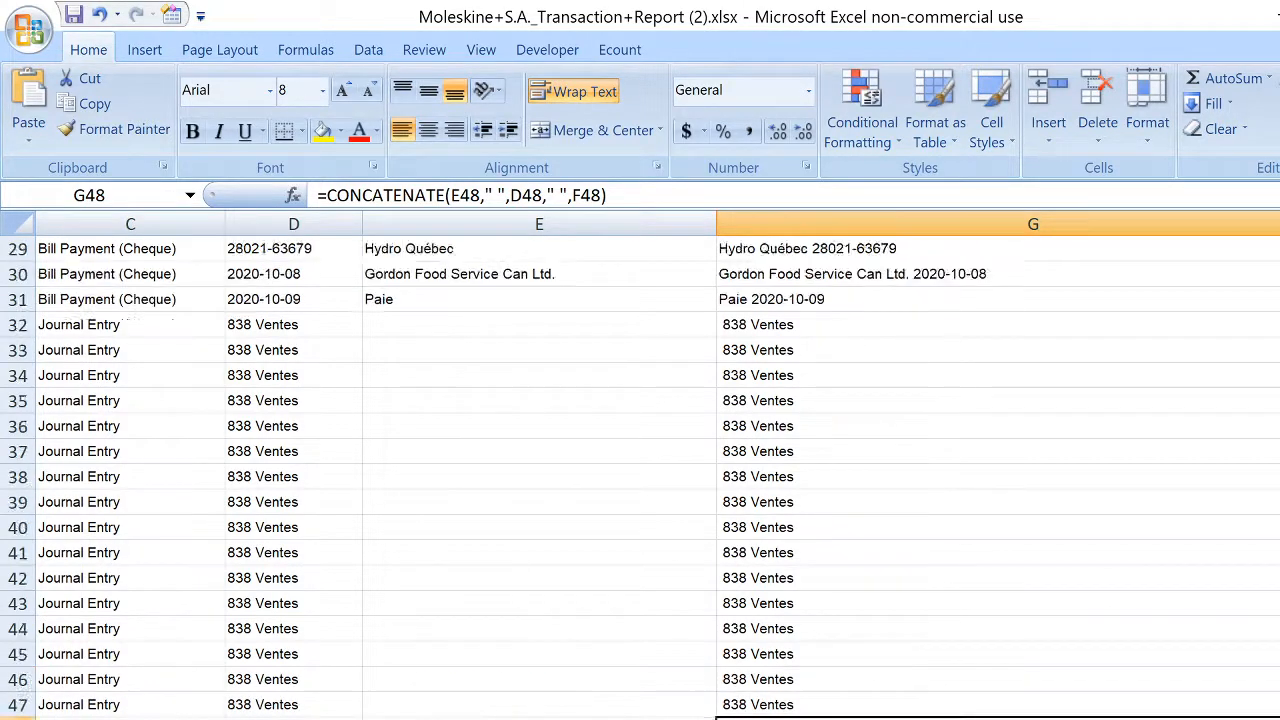
{"action": "left_click", "coordinate": [987, 219]}
{"action": "left_click", "coordinate": [987, 219]}
{"action": "key", "text": "ctrl+c"}
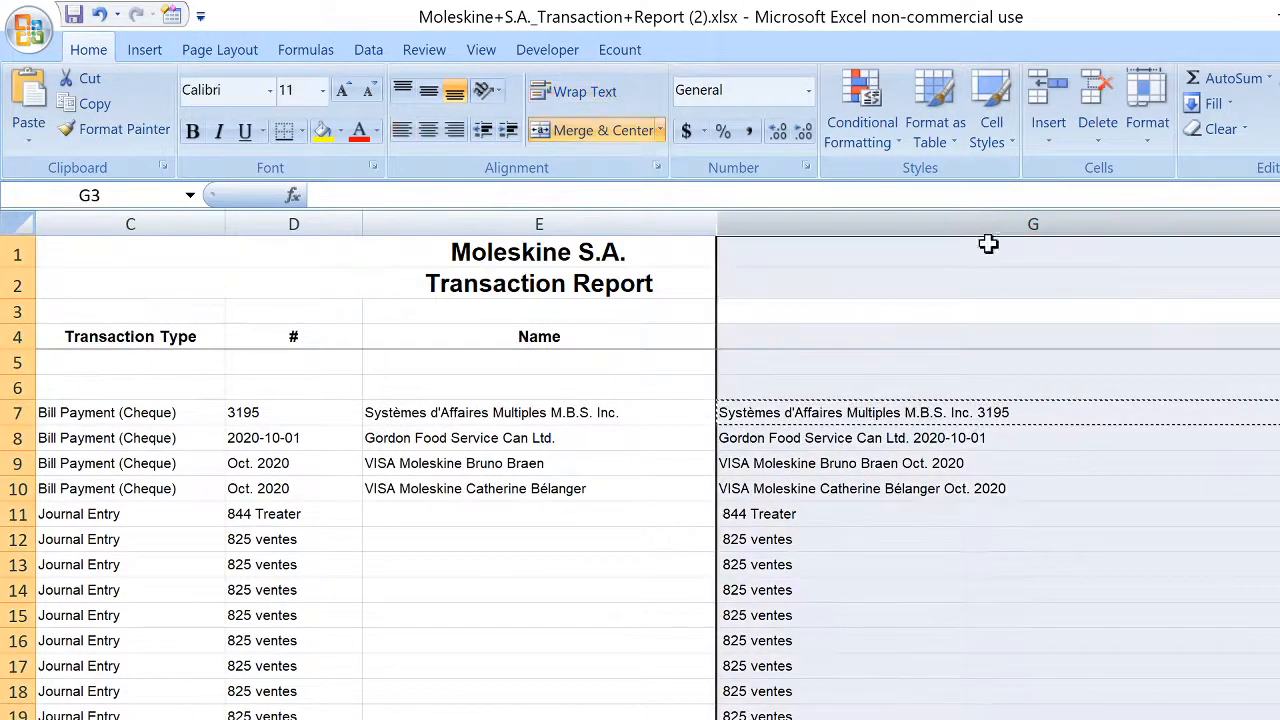
{"action": "left_click", "coordinate": [28, 146]}
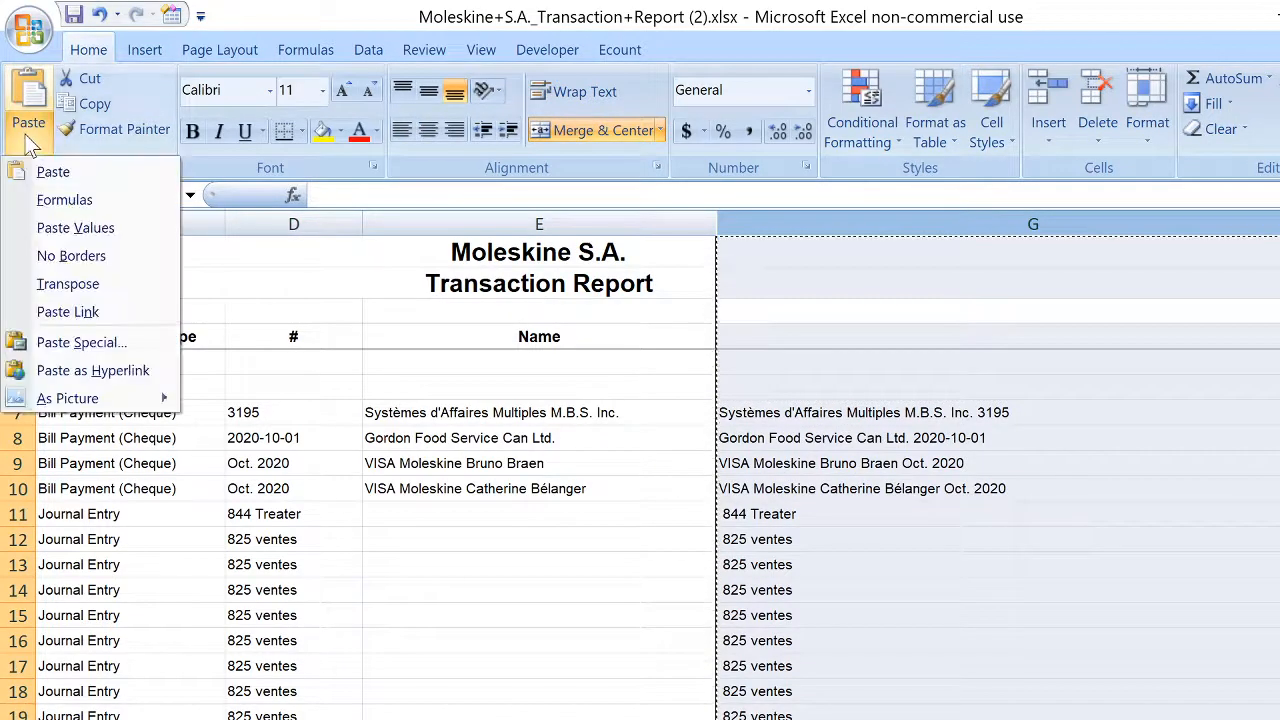
{"action": "left_click", "coordinate": [62, 230]}
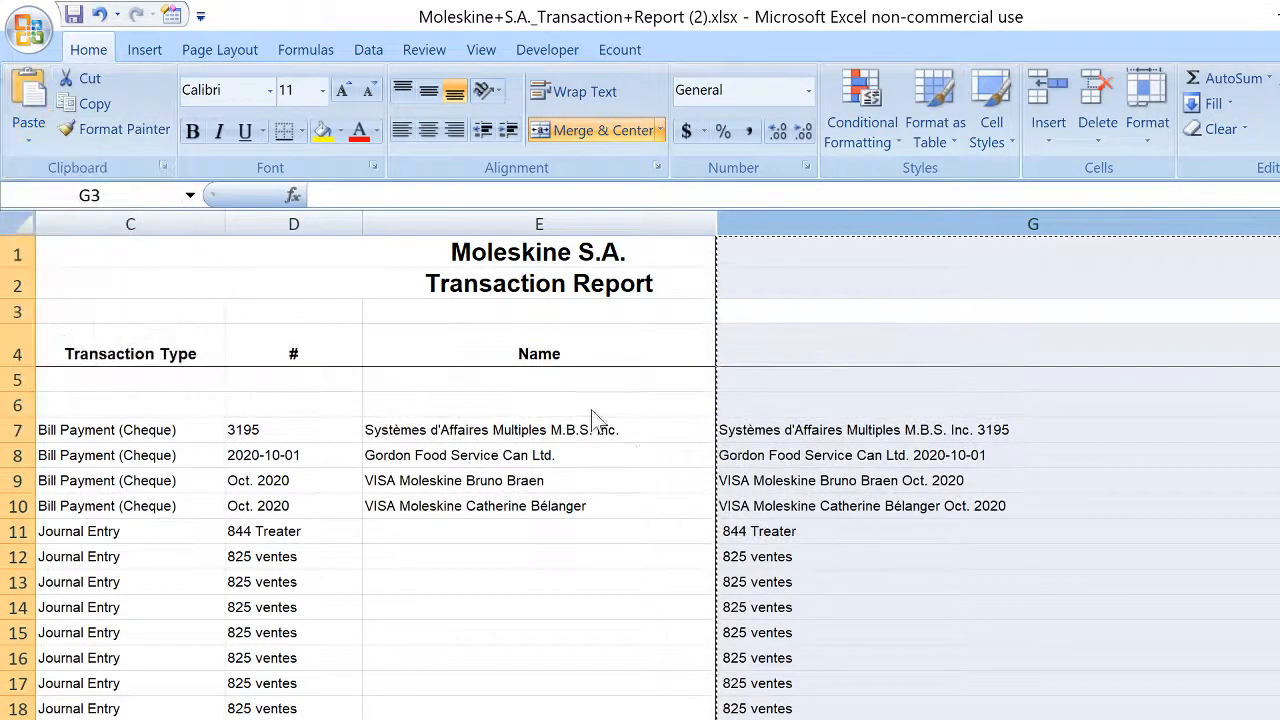
{"action": "left_click", "coordinate": [640, 450]}
{"action": "left_click", "coordinate": [771, 458]}
{"action": "left_click", "coordinate": [790, 436]}
{"action": "left_click", "coordinate": [770, 582]}
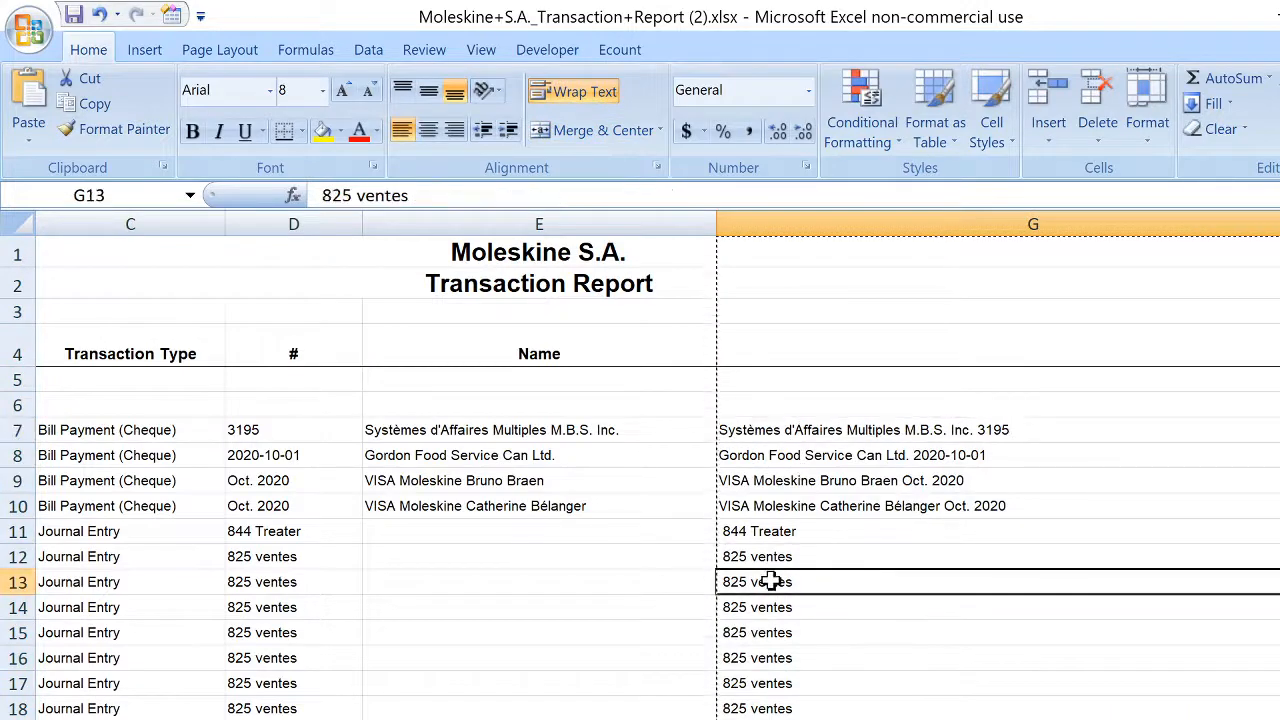
Step: Copy the combined descriptions and amounts in columns G and H from row 7 down through the transactions
{"action": "scroll", "coordinate": [851, 689], "scroll_direction": "down", "scroll_amount": 5}
{"action": "scroll", "coordinate": [851, 680], "scroll_direction": "up", "scroll_amount": 4}
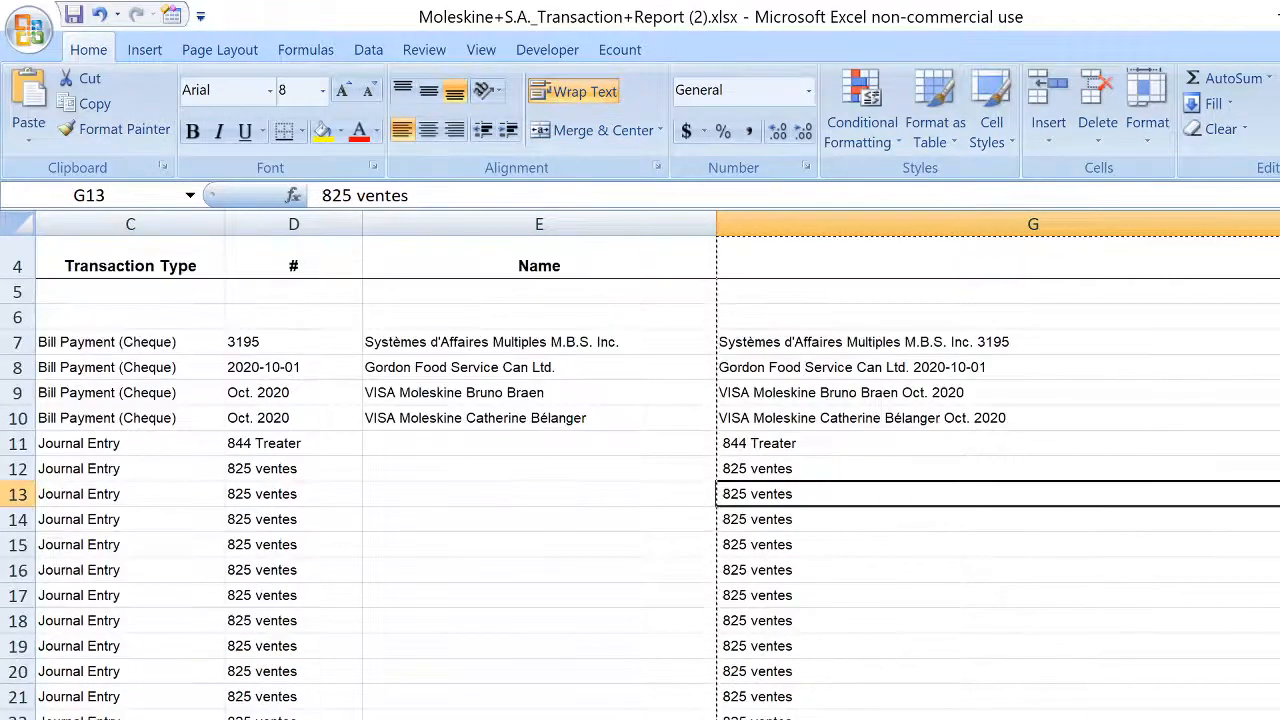
{"action": "scroll", "coordinate": [658, 465], "scroll_direction": "right", "scroll_amount": 1}
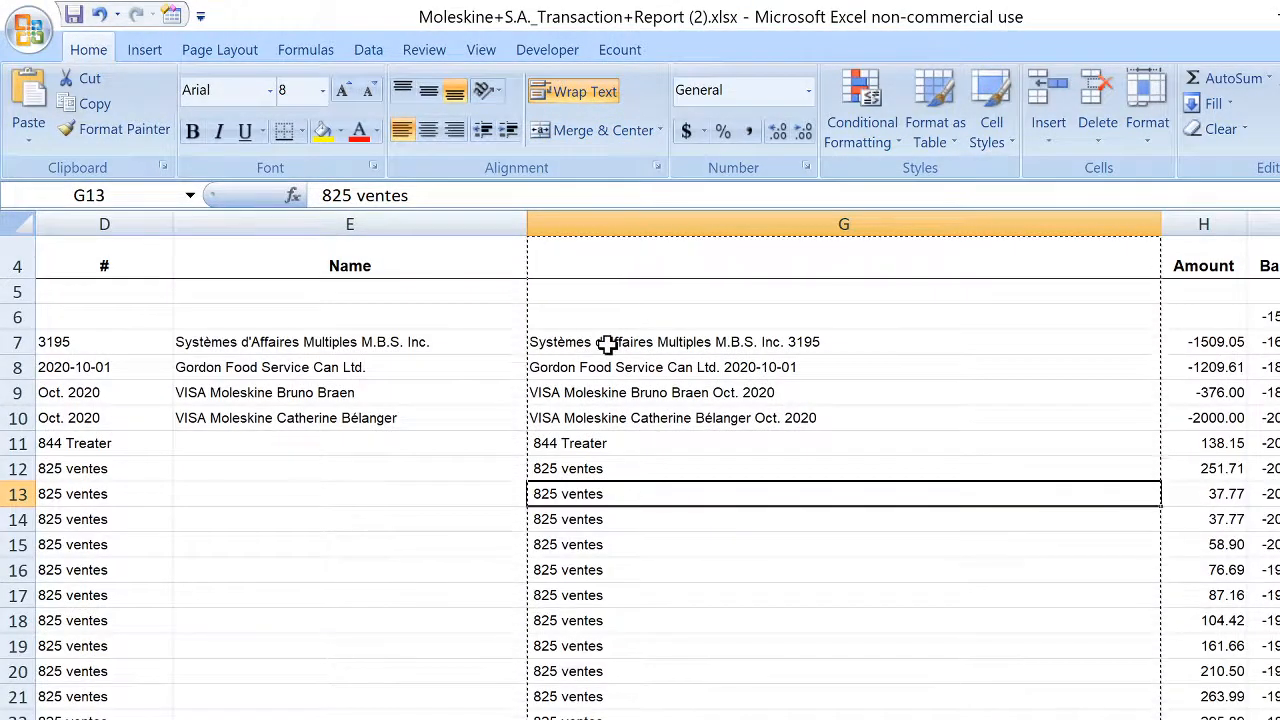
{"action": "left_click_drag", "start_coordinate": [608, 343], "coordinate": [1180, 719]}
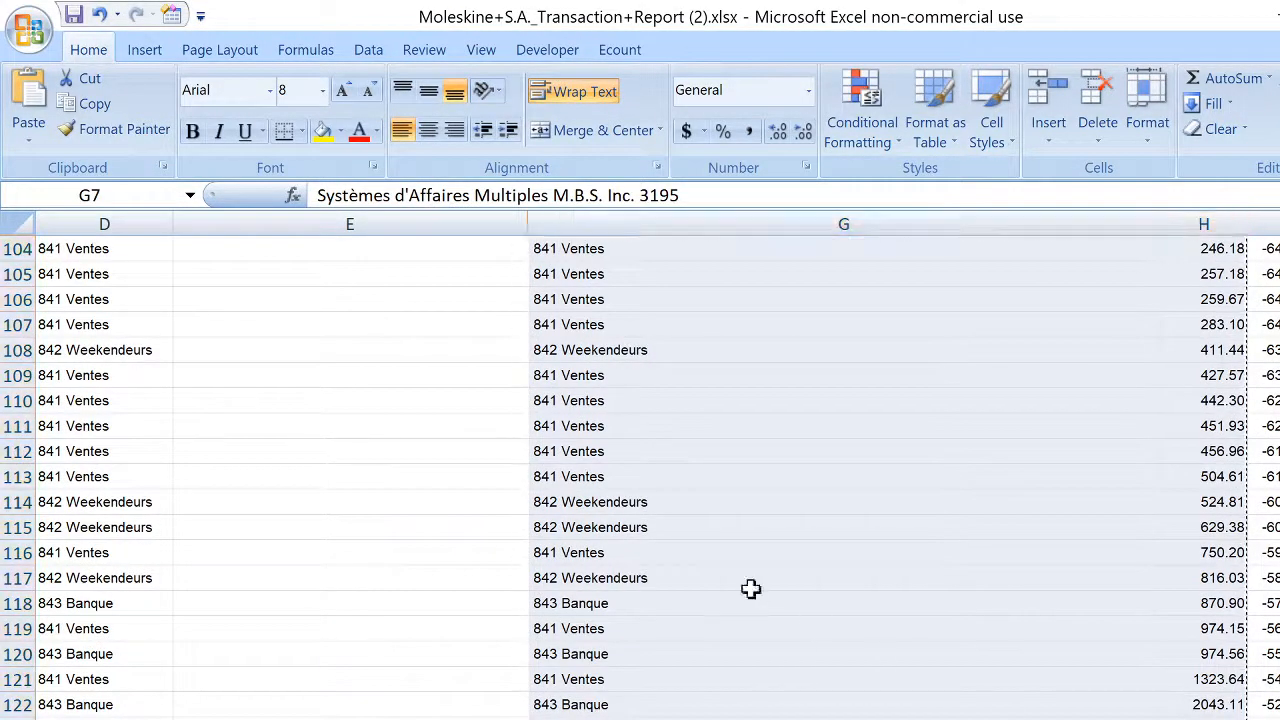
Step: Switch to the Carry Forward page in Bookkeeping Toolbox and paste the copied transactions as the accounting statement's Excel data
{"action": "key", "text": "alt+Tab"}
{"action": "key", "text": "alt+Tab"}
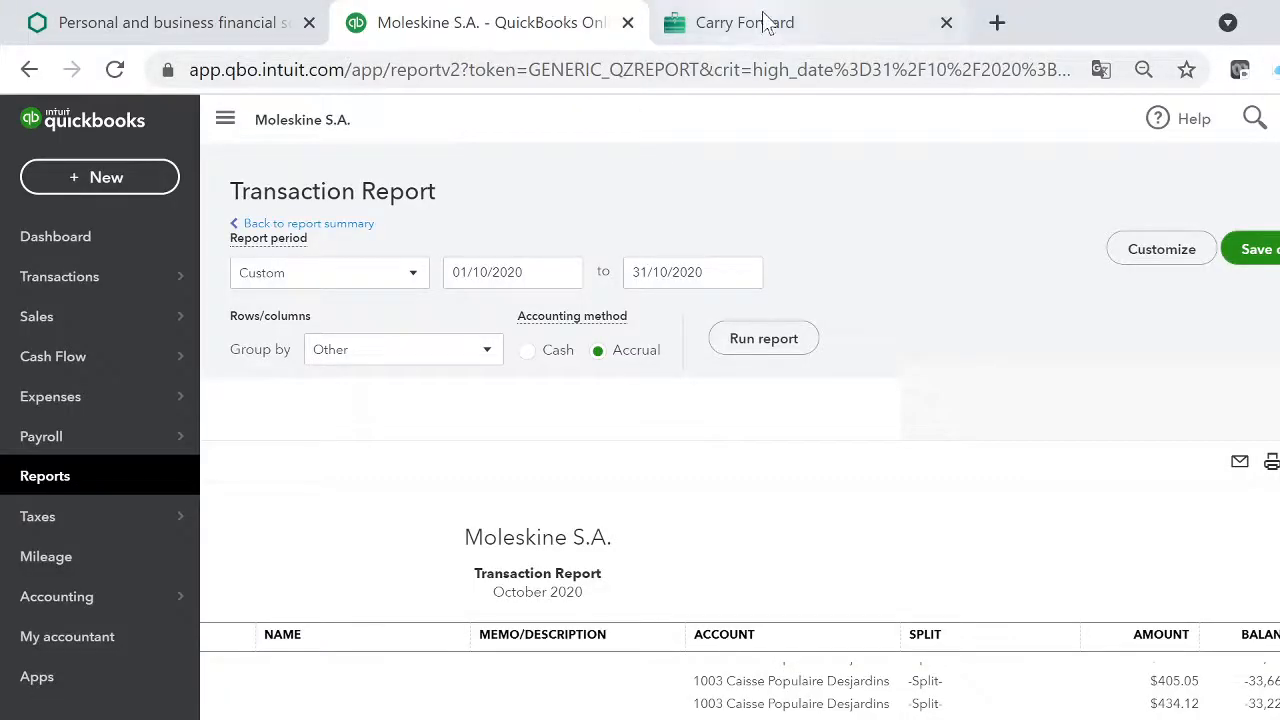
{"action": "left_click", "coordinate": [742, 24]}
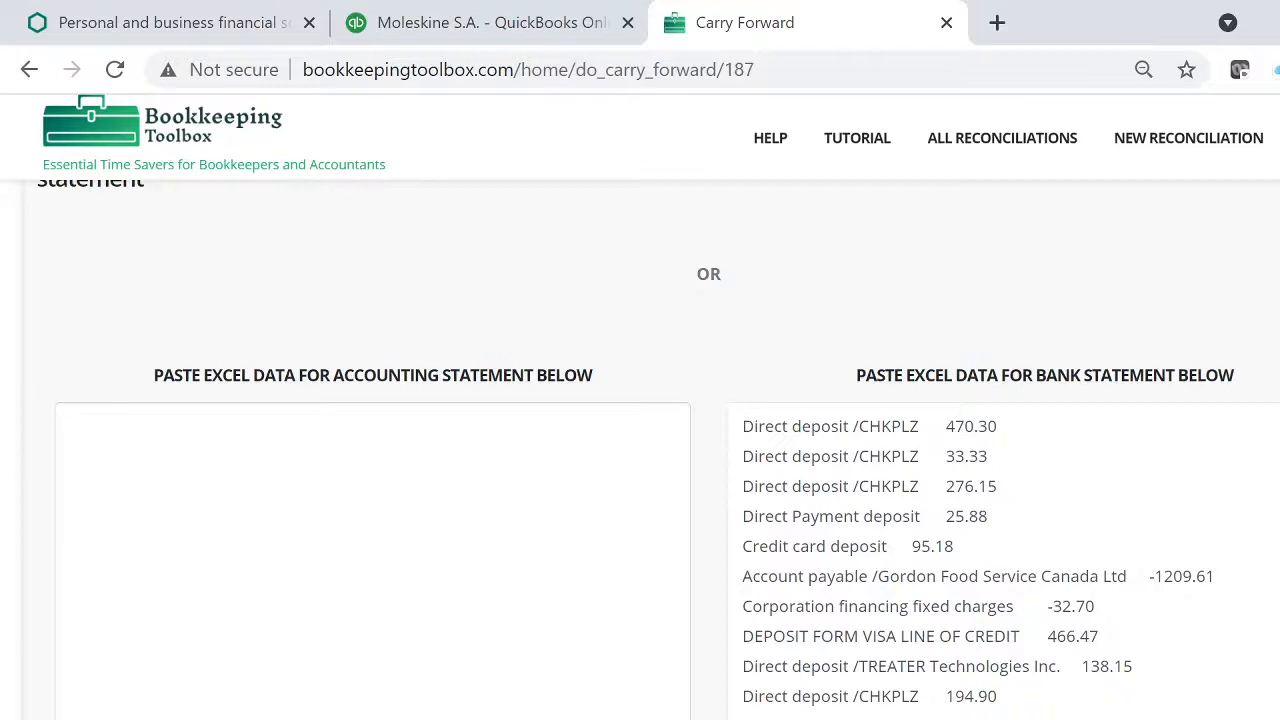
{"action": "key", "text": "ctrl+v"}
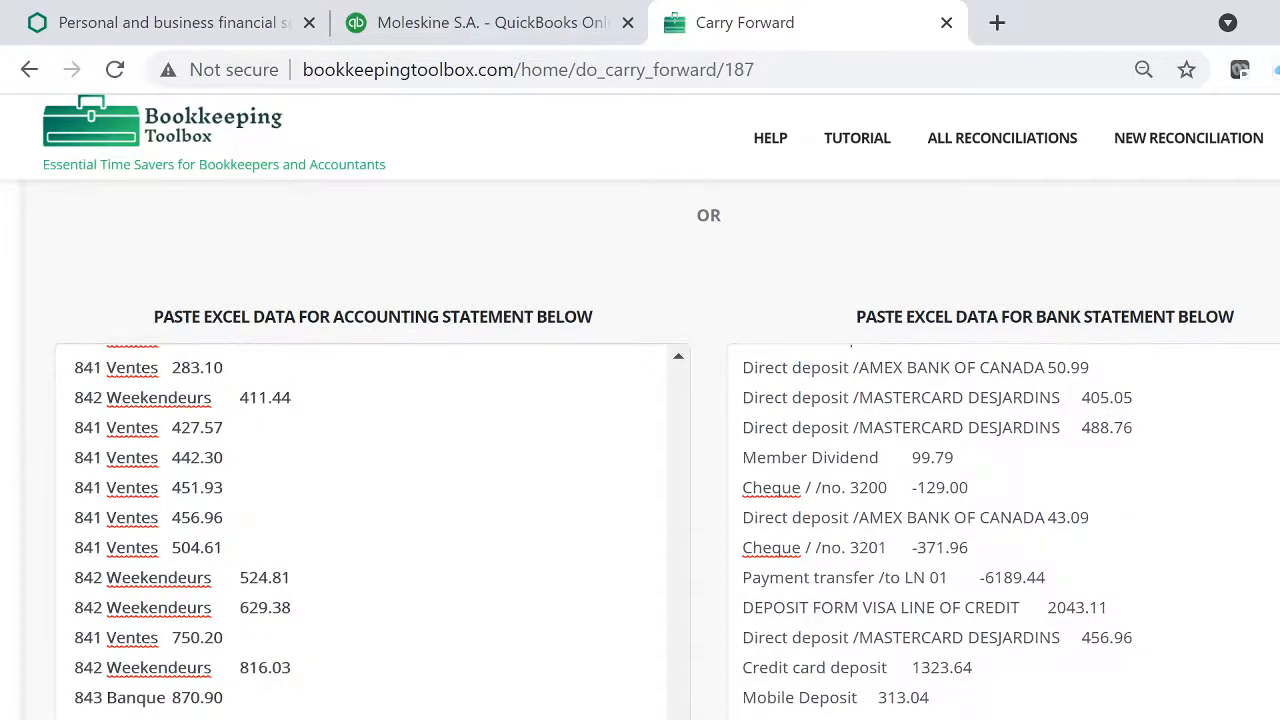
Step: Review the carry-forward details and the accounting and bank statement entries listed on the page
{"action": "scroll", "coordinate": [151, 474], "scroll_direction": "down", "scroll_amount": 15}
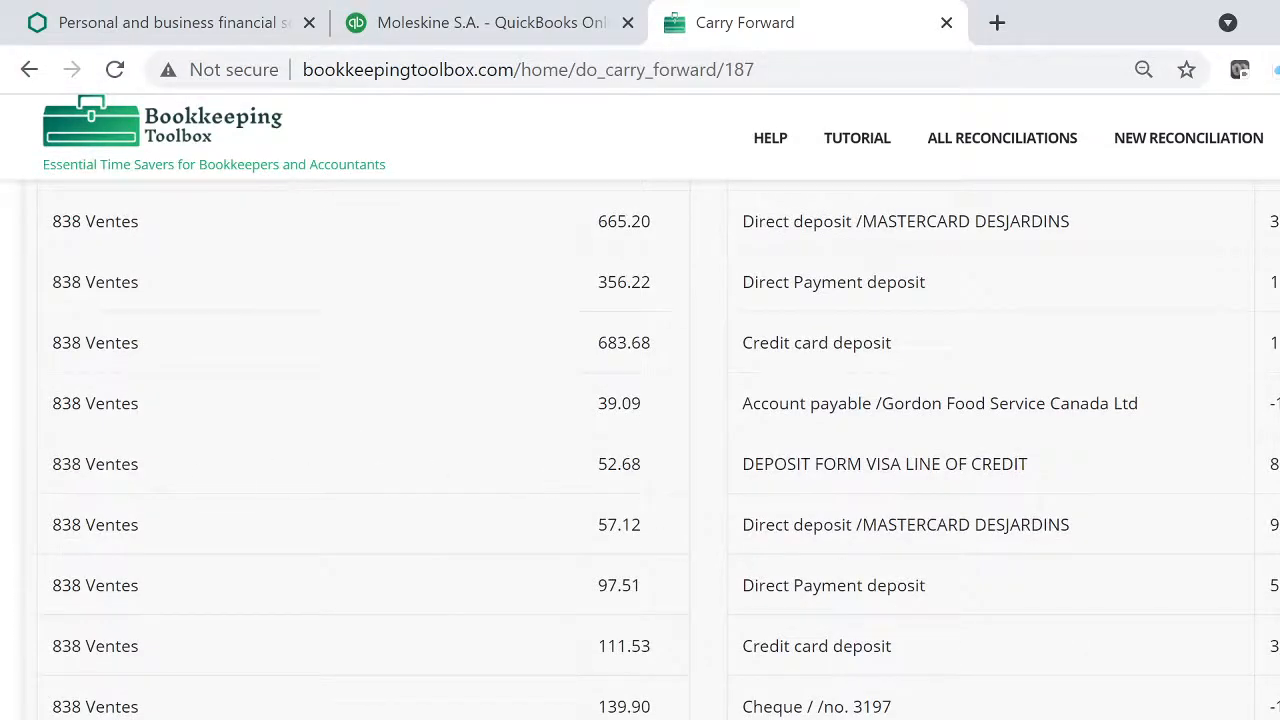
{"action": "scroll", "coordinate": [640, 450], "scroll_direction": "down", "scroll_amount": 15}
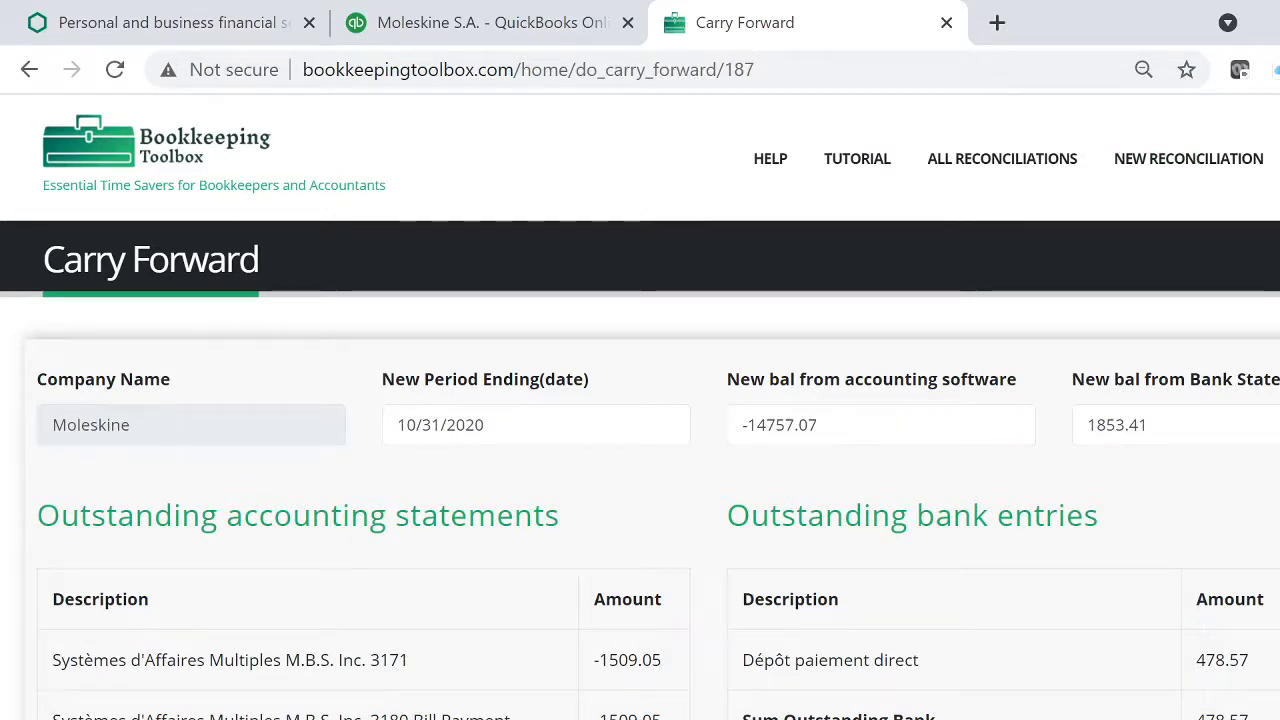
{"action": "scroll", "coordinate": [640, 470], "scroll_direction": "down", "scroll_amount": 20}
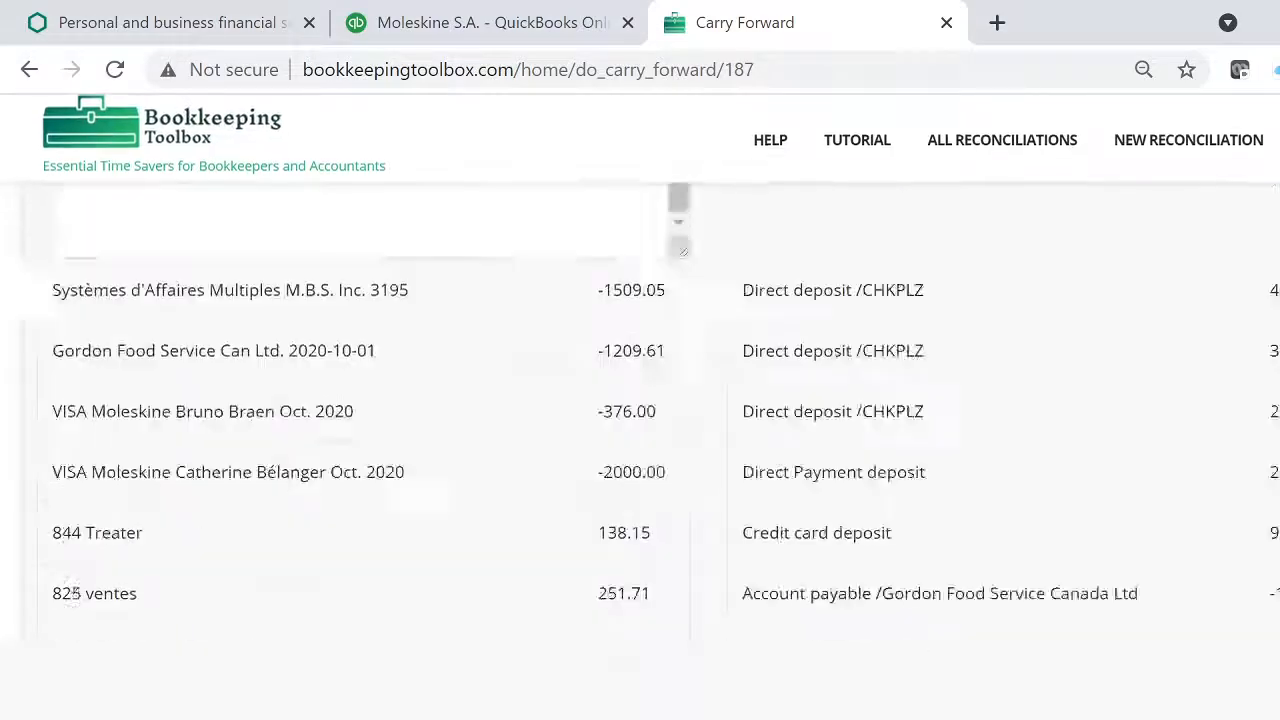
Step: Submit Moleskine's carry forward for the new period ending 10/31/2020
{"action": "scroll", "coordinate": [640, 470], "scroll_direction": "up", "scroll_amount": 20}
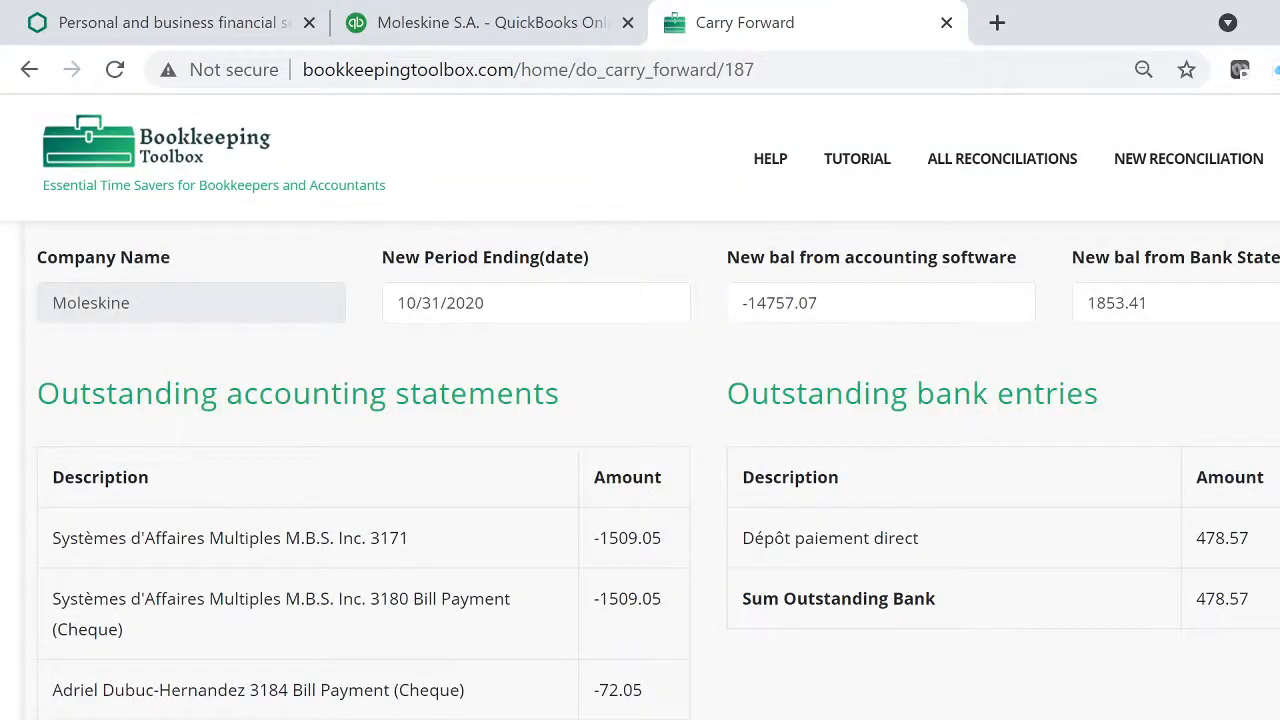
{"action": "scroll", "coordinate": [871, 471], "scroll_direction": "down", "scroll_amount": 15}
{"action": "scroll", "coordinate": [640, 450], "scroll_direction": "down", "scroll_amount": 5}
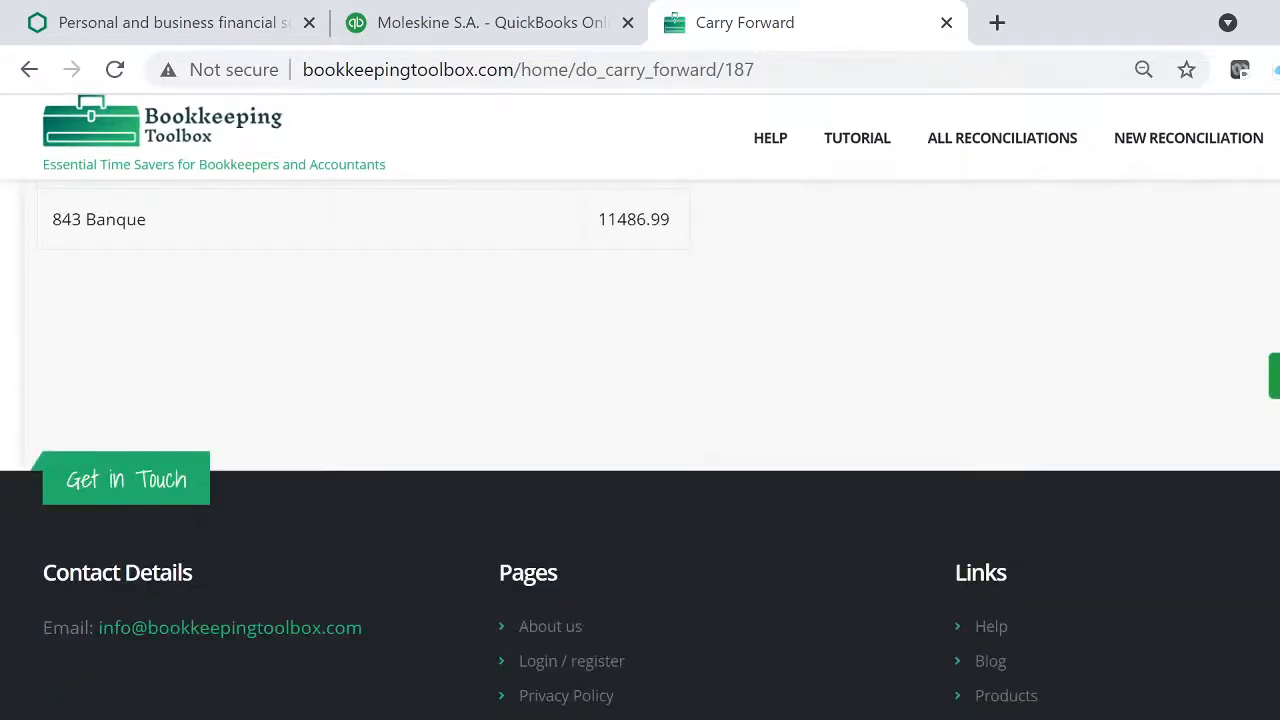
{"action": "left_click", "coordinate": [1275, 376]}
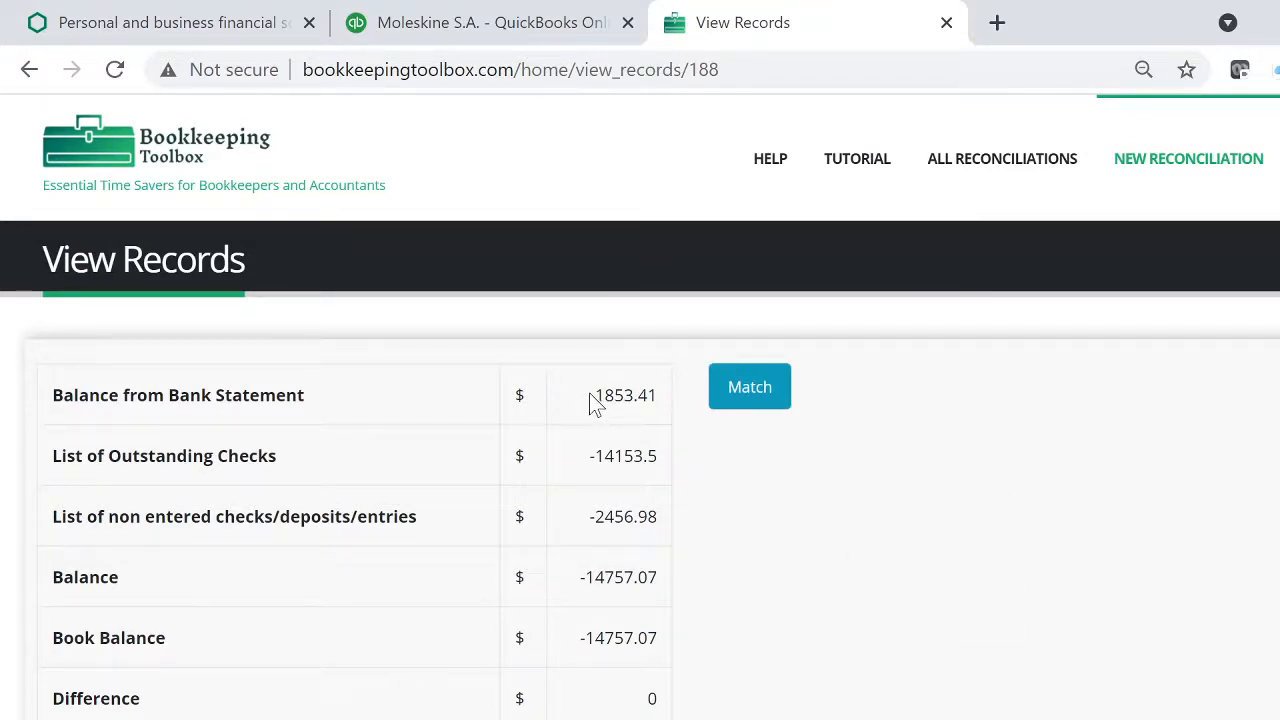
Step: Examine the new reconciliation's bank balance, outstanding totals, book balance and difference, along with its account and bank statement lists
{"action": "left_click_drag", "start_coordinate": [595, 398], "coordinate": [648, 396]}
{"action": "left_click_drag", "start_coordinate": [586, 458], "coordinate": [624, 459]}
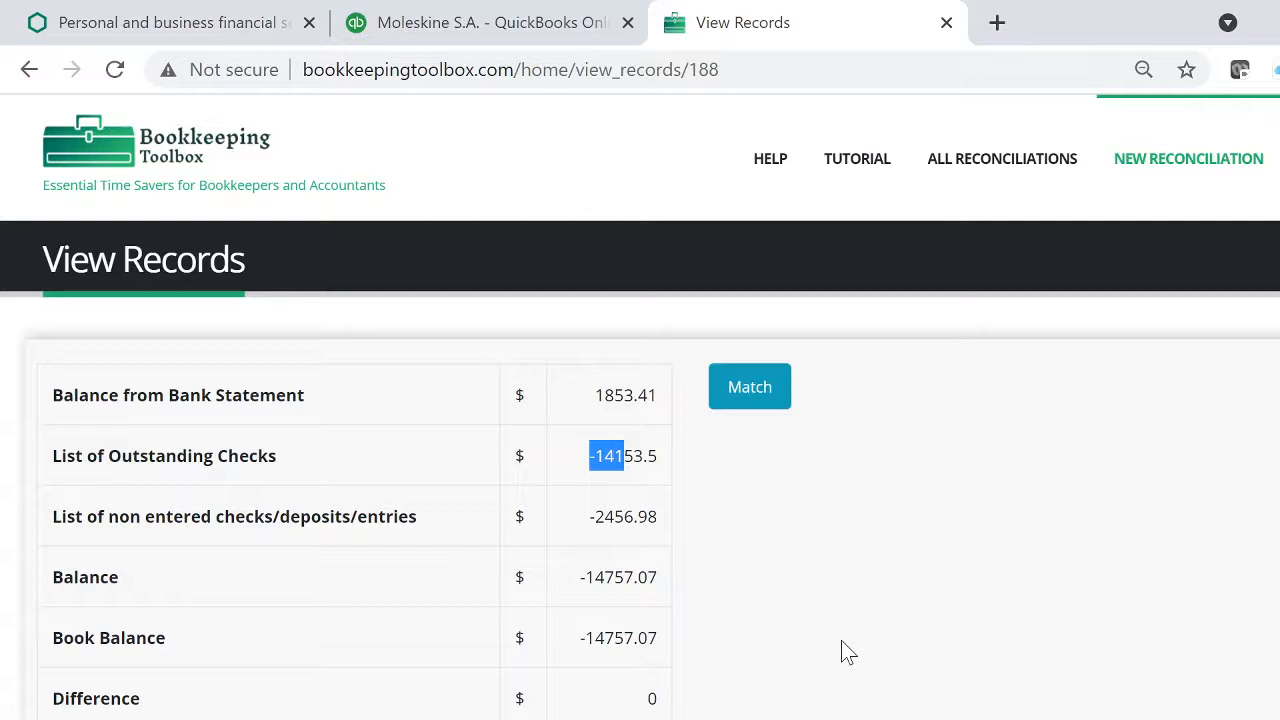
{"action": "left_click", "coordinate": [46, 702]}
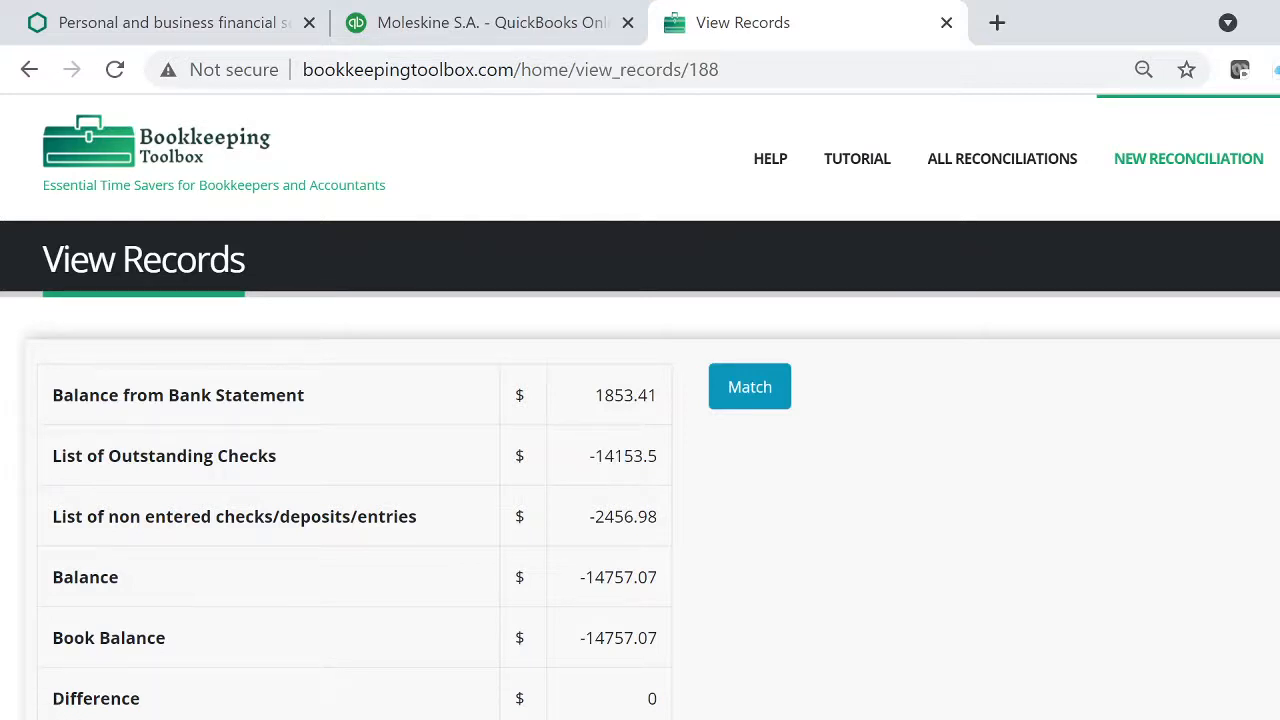
{"action": "left_click_drag", "start_coordinate": [46, 702], "coordinate": [689, 703]}
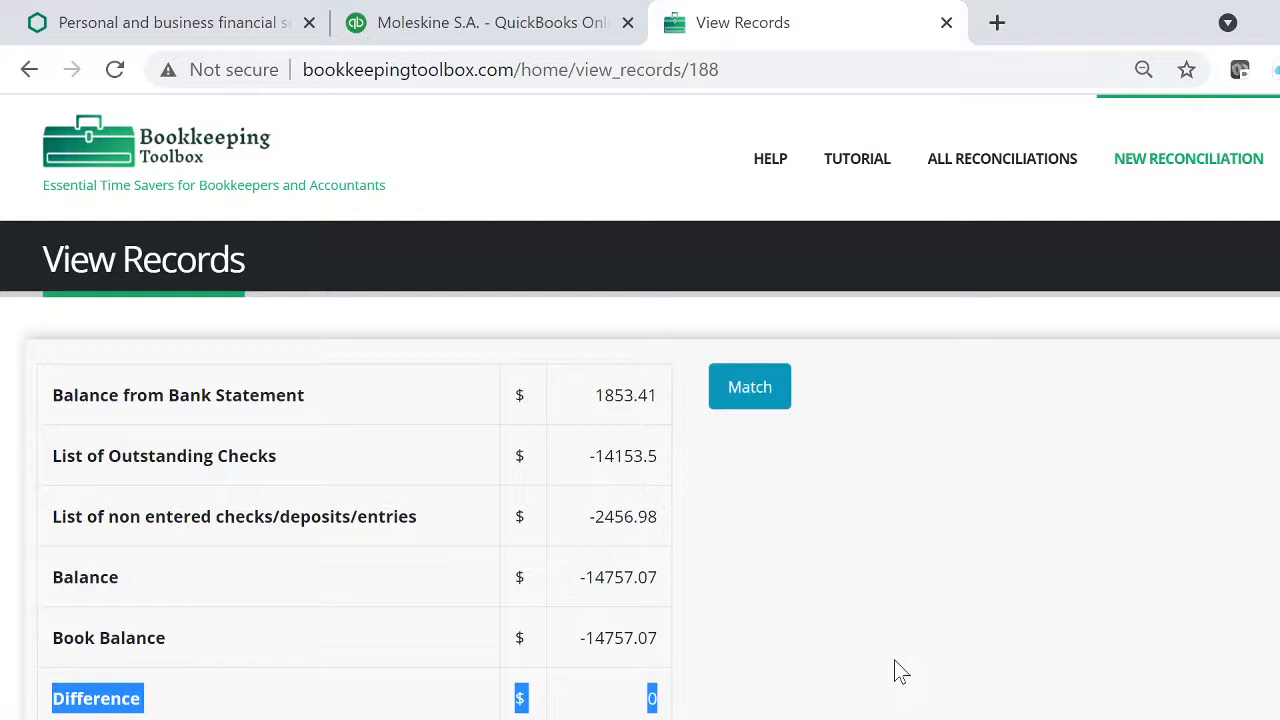
{"action": "scroll", "coordinate": [741, 637], "scroll_direction": "down", "scroll_amount": 6}
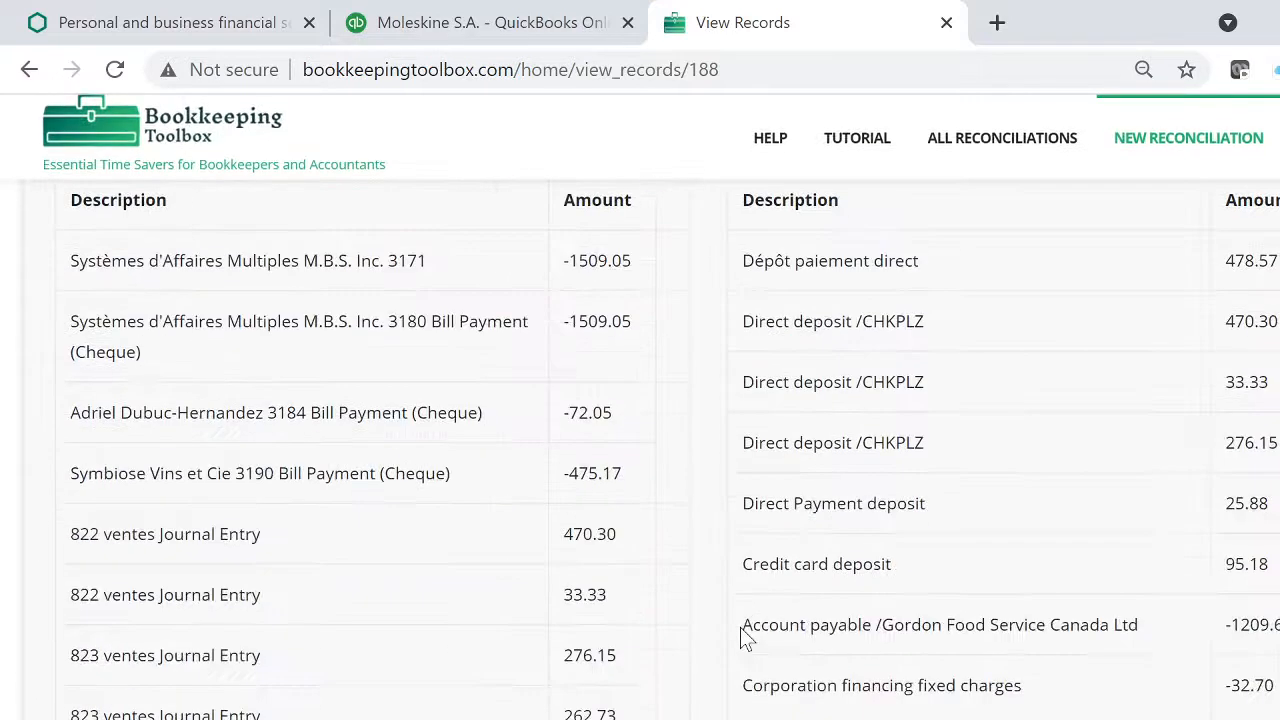
{"action": "scroll", "coordinate": [741, 637], "scroll_direction": "up", "scroll_amount": 3}
{"action": "scroll", "coordinate": [745, 632], "scroll_direction": "down", "scroll_amount": 1}
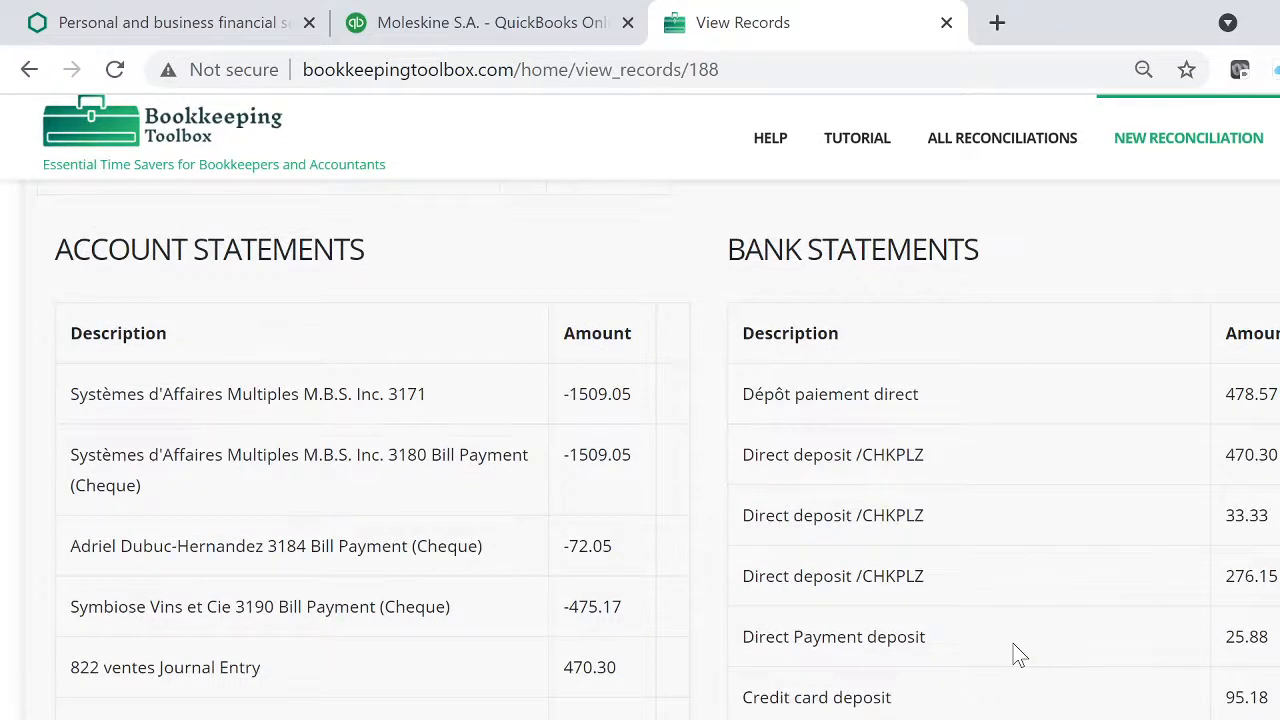
{"action": "scroll", "coordinate": [1015, 645], "scroll_direction": "up", "scroll_amount": 1}
{"action": "scroll", "coordinate": [1012, 640], "scroll_direction": "up", "scroll_amount": 3}
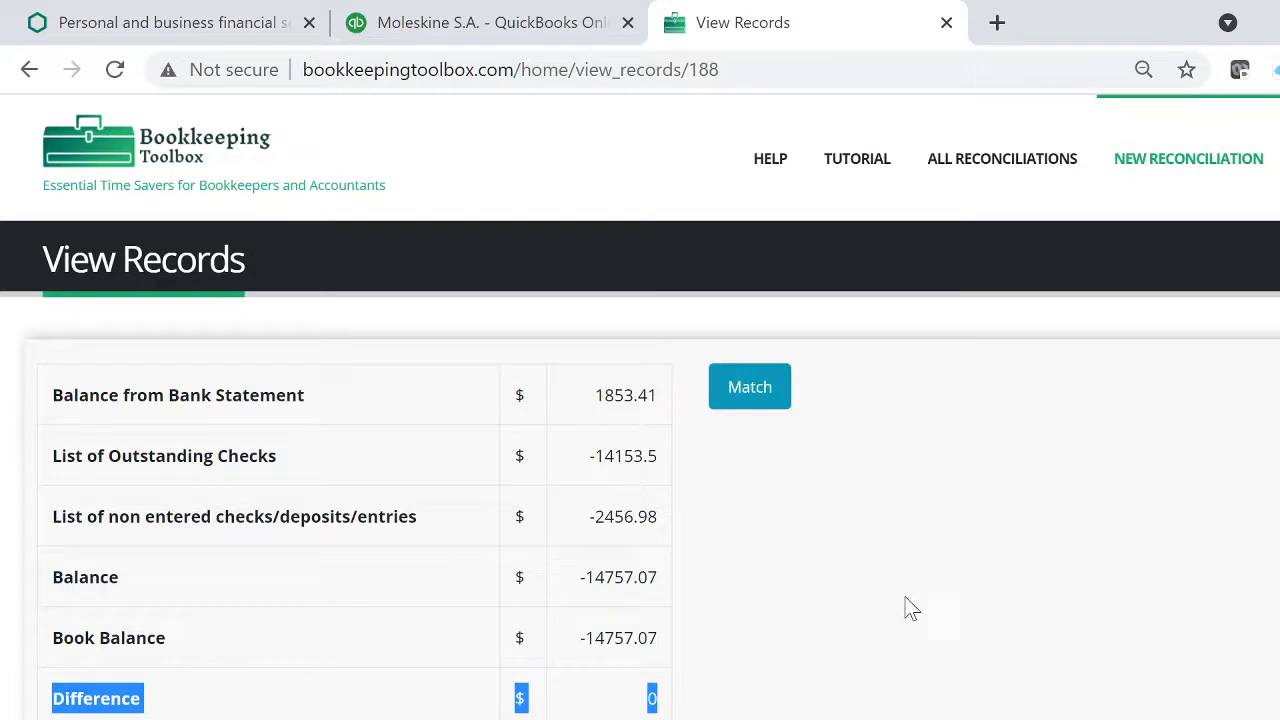
{"action": "scroll", "coordinate": [940, 589], "scroll_direction": "down", "scroll_amount": 3}
{"action": "scroll", "coordinate": [945, 588], "scroll_direction": "up", "scroll_amount": 4}
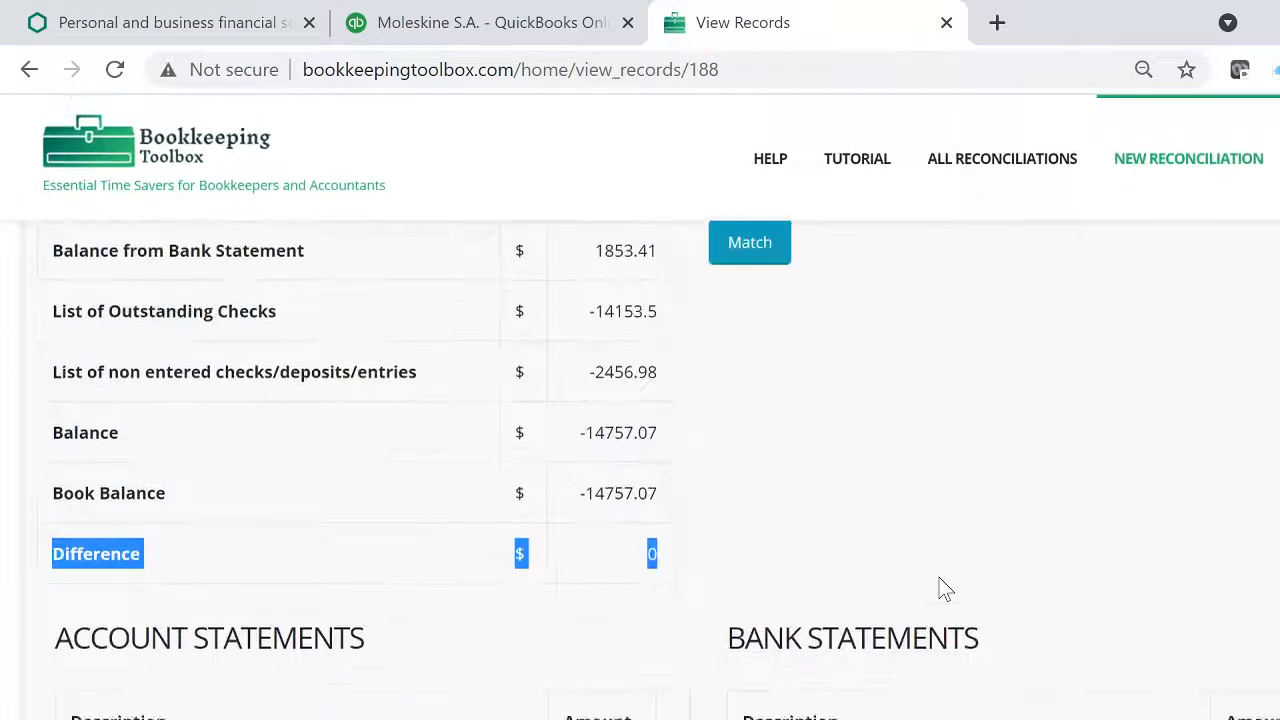
{"action": "scroll", "coordinate": [945, 588], "scroll_direction": "down", "scroll_amount": 2}
{"action": "scroll", "coordinate": [945, 588], "scroll_direction": "up", "scroll_amount": 4}
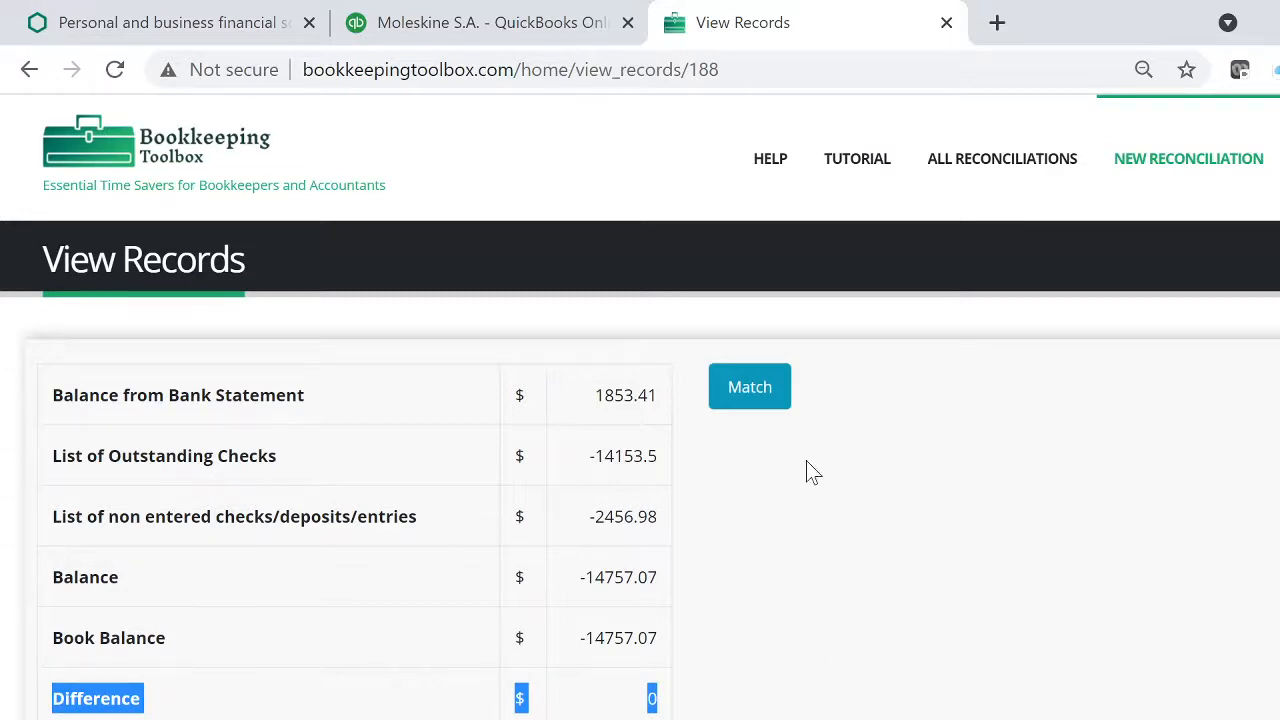
{"action": "scroll", "coordinate": [640, 450], "scroll_direction": "down", "scroll_amount": 5}
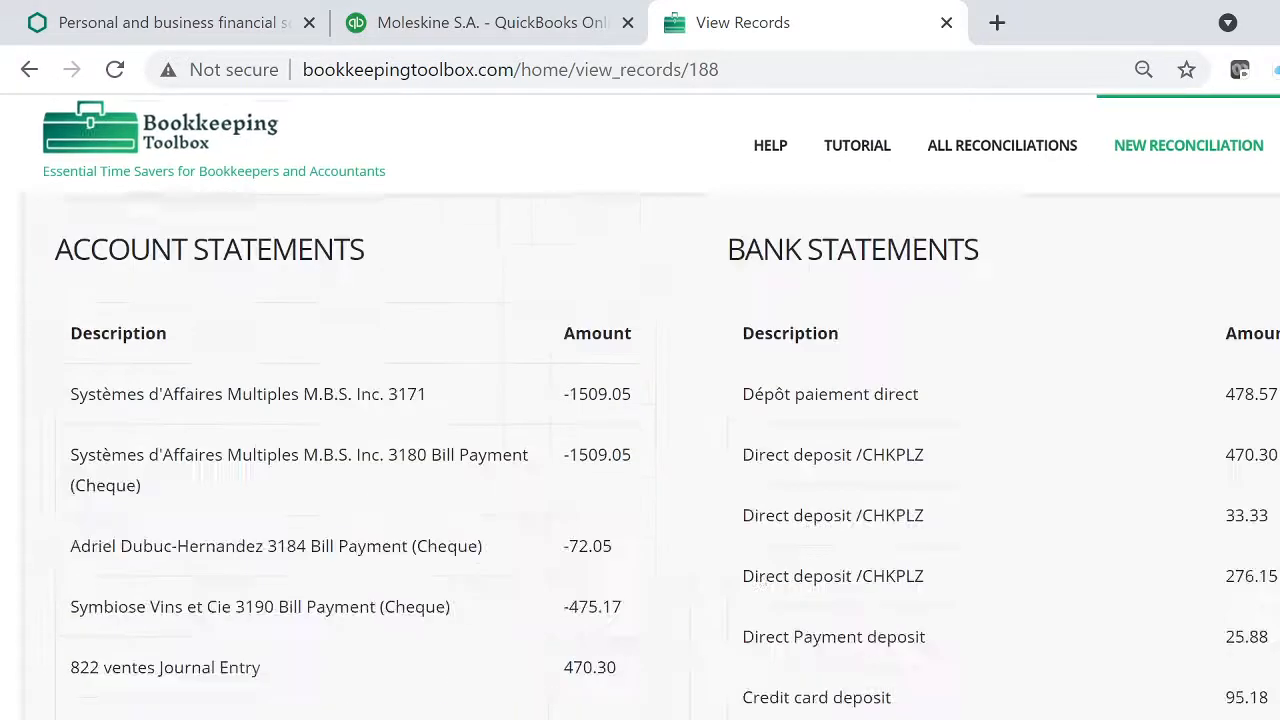
{"action": "scroll", "coordinate": [870, 640], "scroll_direction": "up", "scroll_amount": 5}
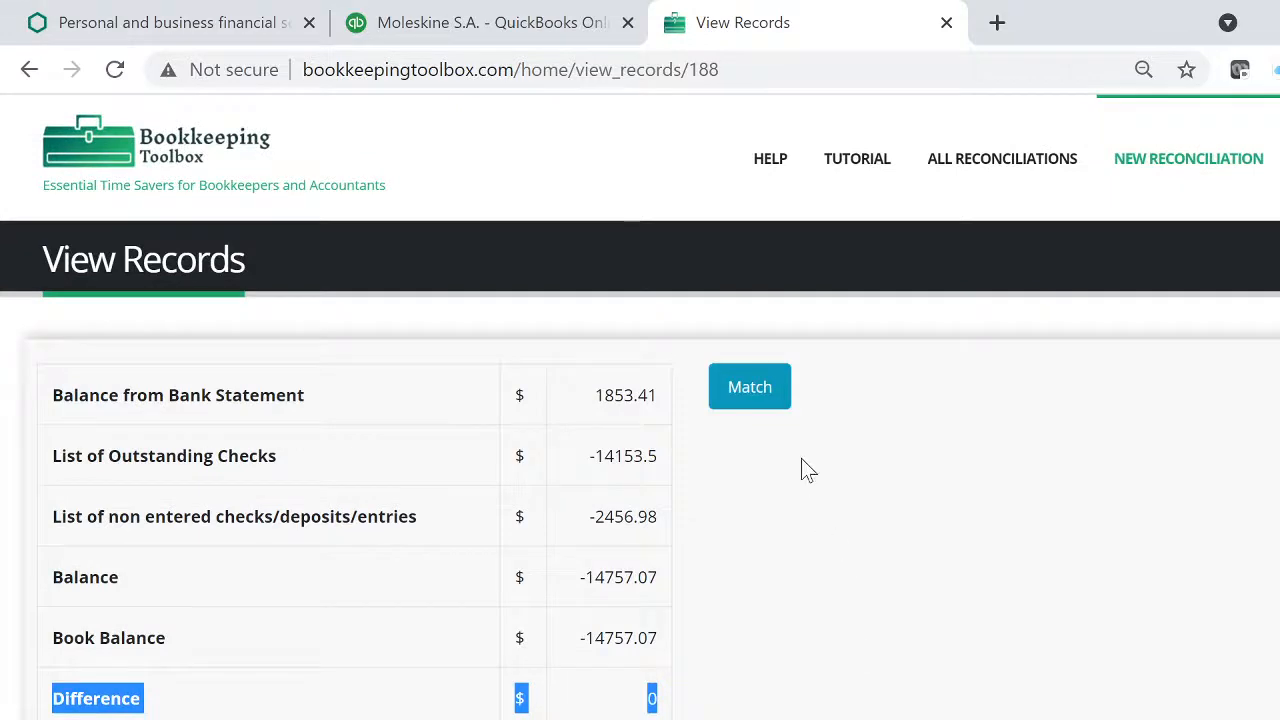
Step: Match the accounting entries against the bank entries and check which records are marked as matched
{"action": "left_click", "coordinate": [753, 390]}
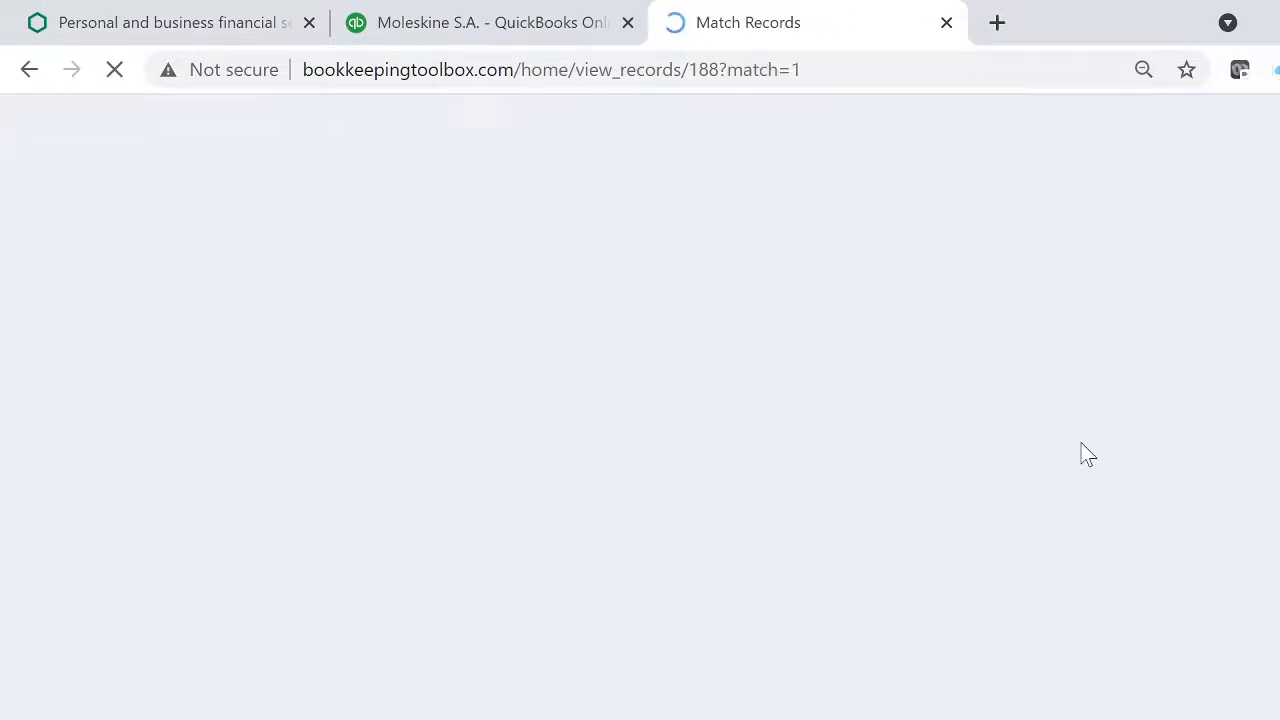
{"action": "scroll", "coordinate": [1005, 448], "scroll_direction": "down", "scroll_amount": 4}
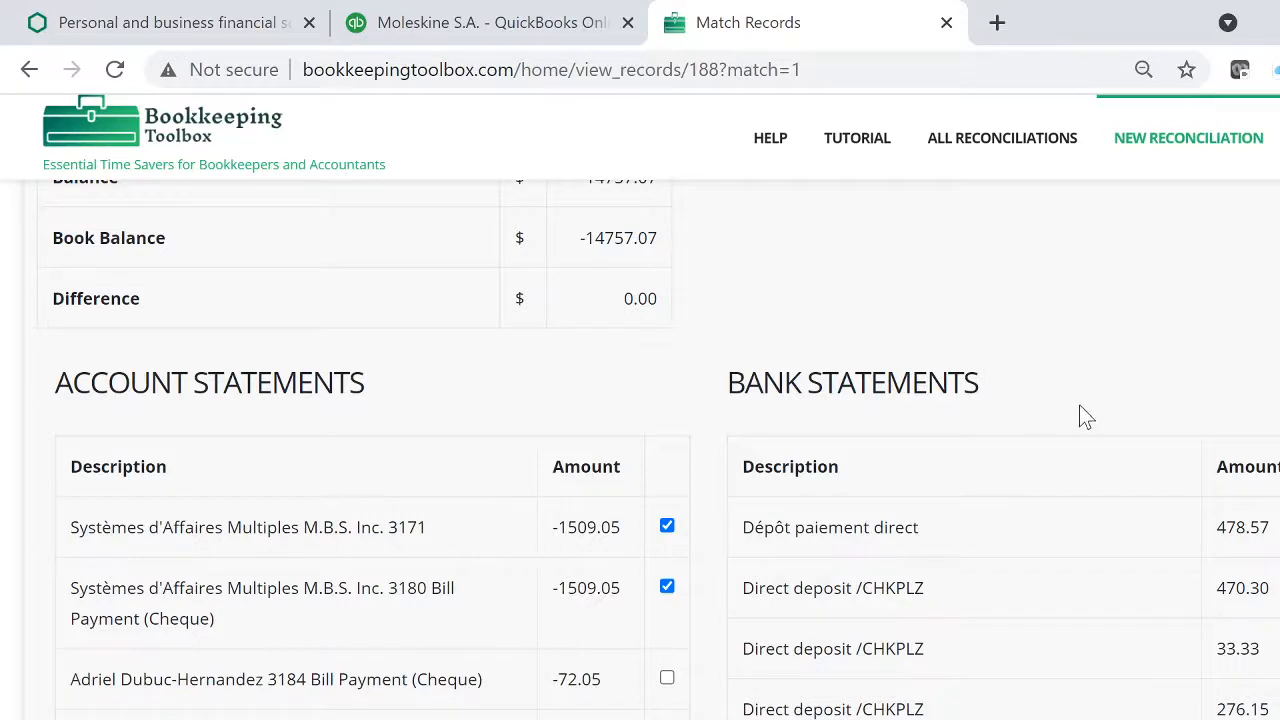
{"action": "scroll", "coordinate": [1085, 416], "scroll_direction": "down", "scroll_amount": 4}
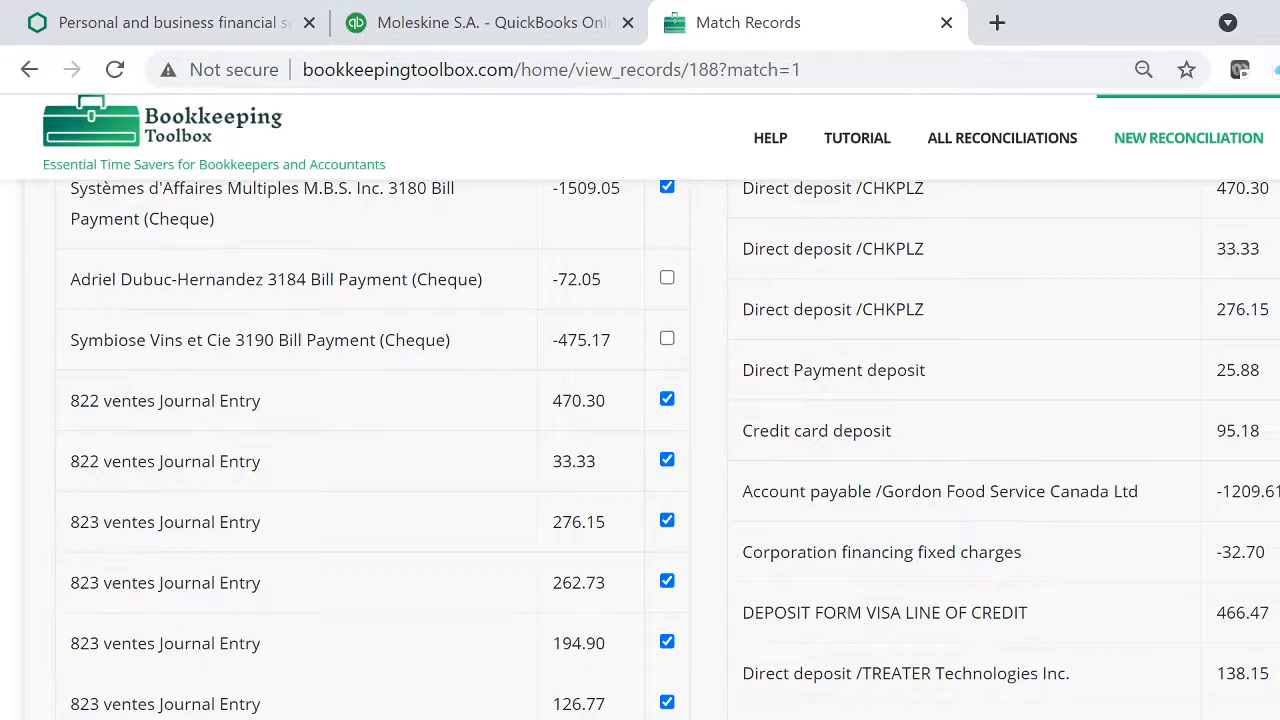
{"action": "scroll", "coordinate": [1109, 463], "scroll_direction": "up", "scroll_amount": 3}
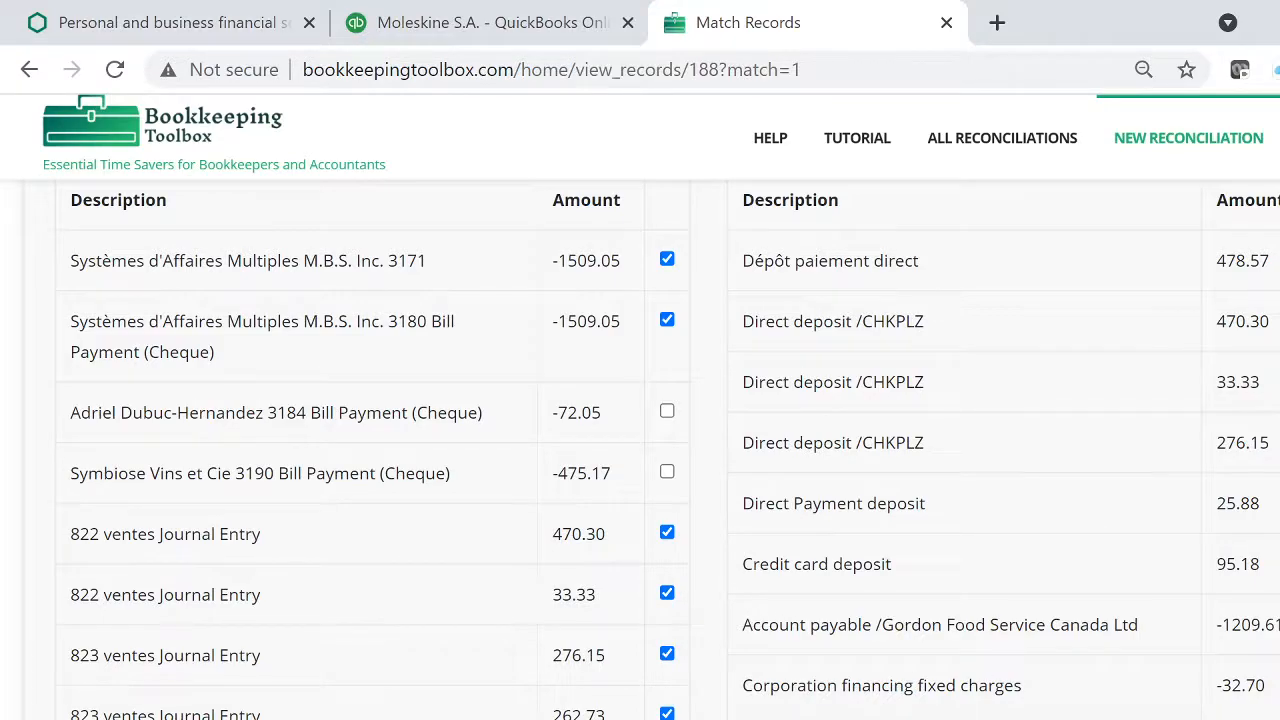
{"action": "scroll", "coordinate": [640, 450], "scroll_direction": "down", "scroll_amount": 15}
{"action": "scroll", "coordinate": [640, 450], "scroll_direction": "up", "scroll_amount": 8}
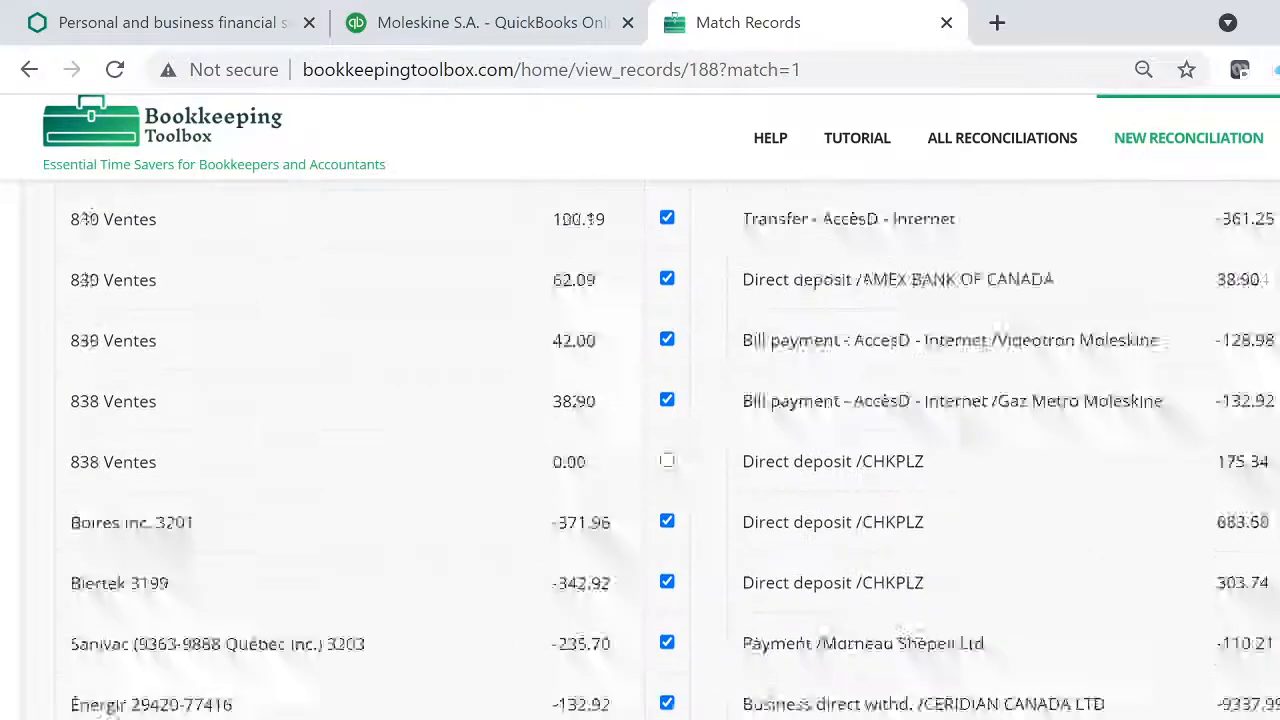
{"action": "scroll", "coordinate": [1103, 331], "scroll_direction": "up", "scroll_amount": 10}
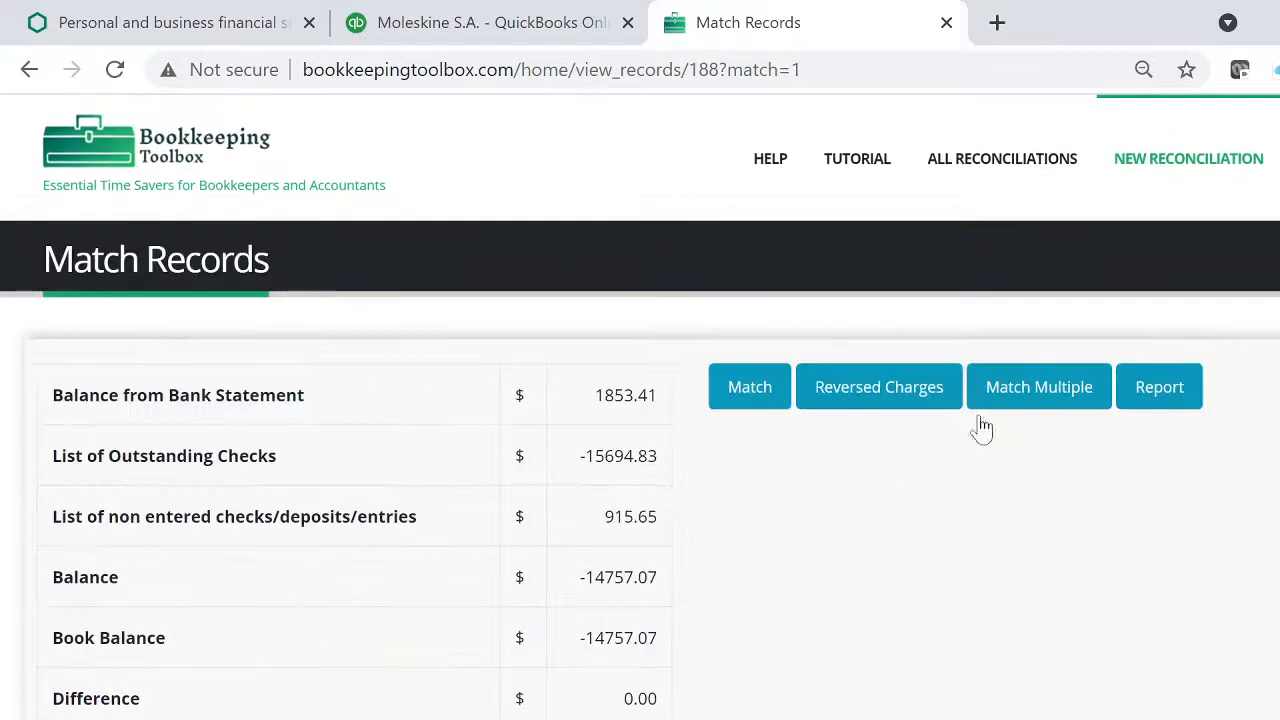
Step: Open the reconciliation report and review its outstanding cheques, outstanding bank entries and closing balances
{"action": "left_click", "coordinate": [1149, 395]}
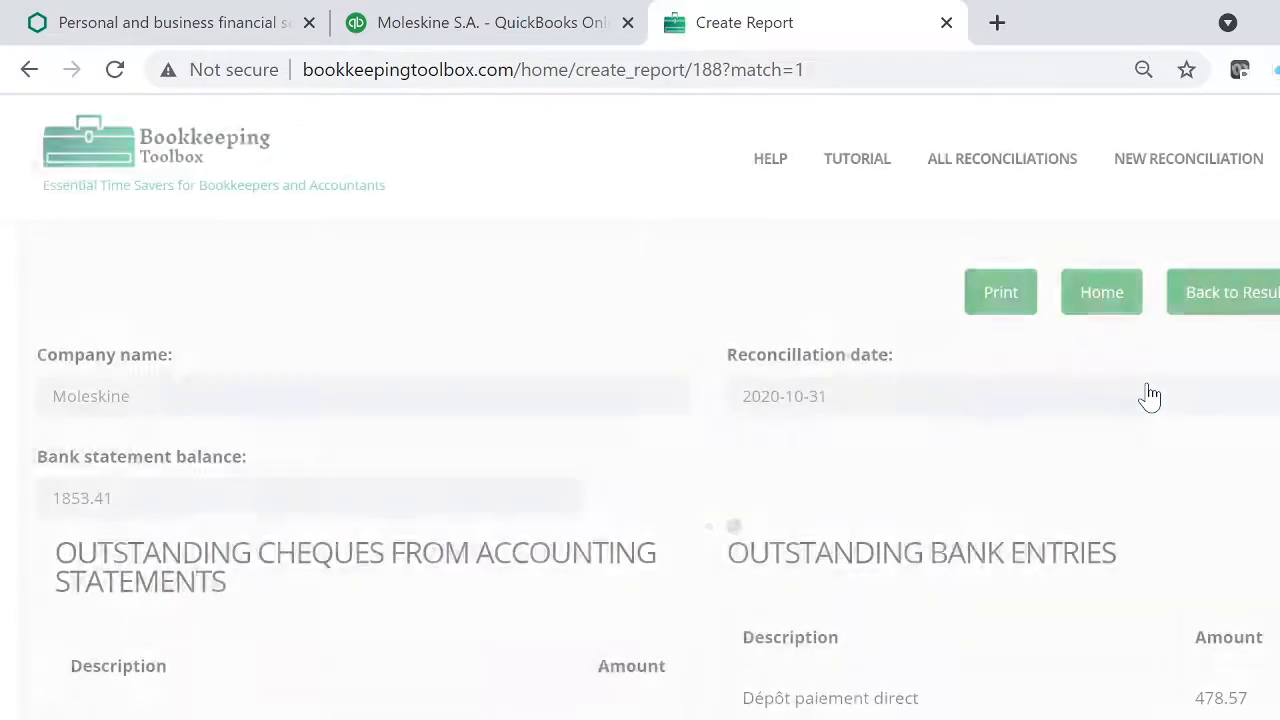
{"action": "scroll", "coordinate": [1201, 493], "scroll_direction": "down", "scroll_amount": 9}
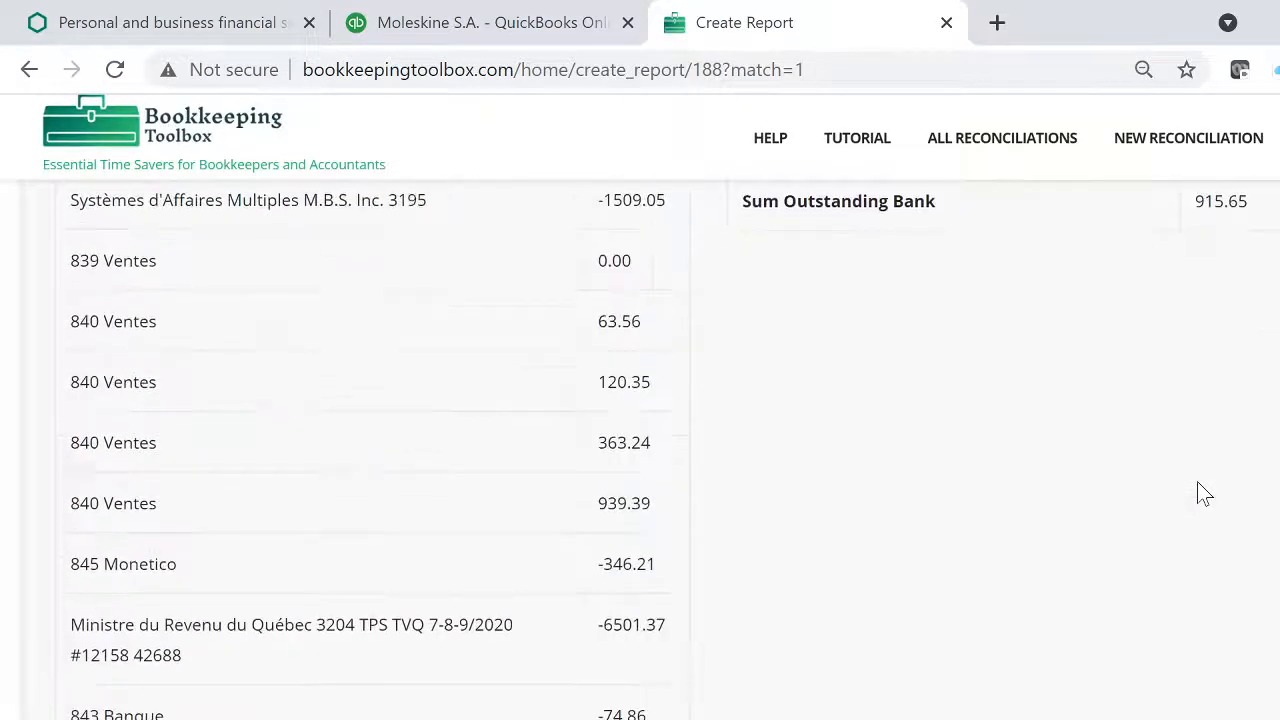
{"action": "scroll", "coordinate": [1203, 493], "scroll_direction": "down", "scroll_amount": 9}
{"action": "scroll", "coordinate": [1203, 493], "scroll_direction": "up", "scroll_amount": 3}
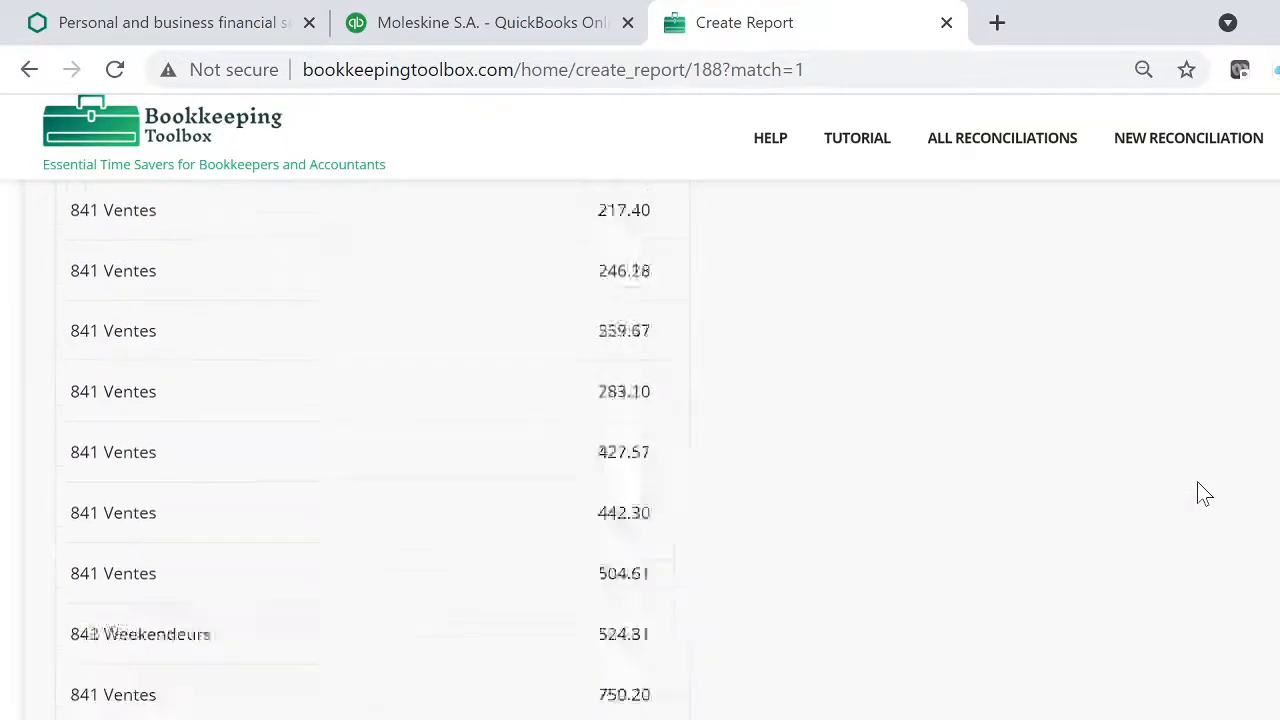
{"action": "scroll", "coordinate": [1198, 483], "scroll_direction": "up", "scroll_amount": 12}
{"action": "scroll", "coordinate": [1198, 483], "scroll_direction": "down", "scroll_amount": 9}
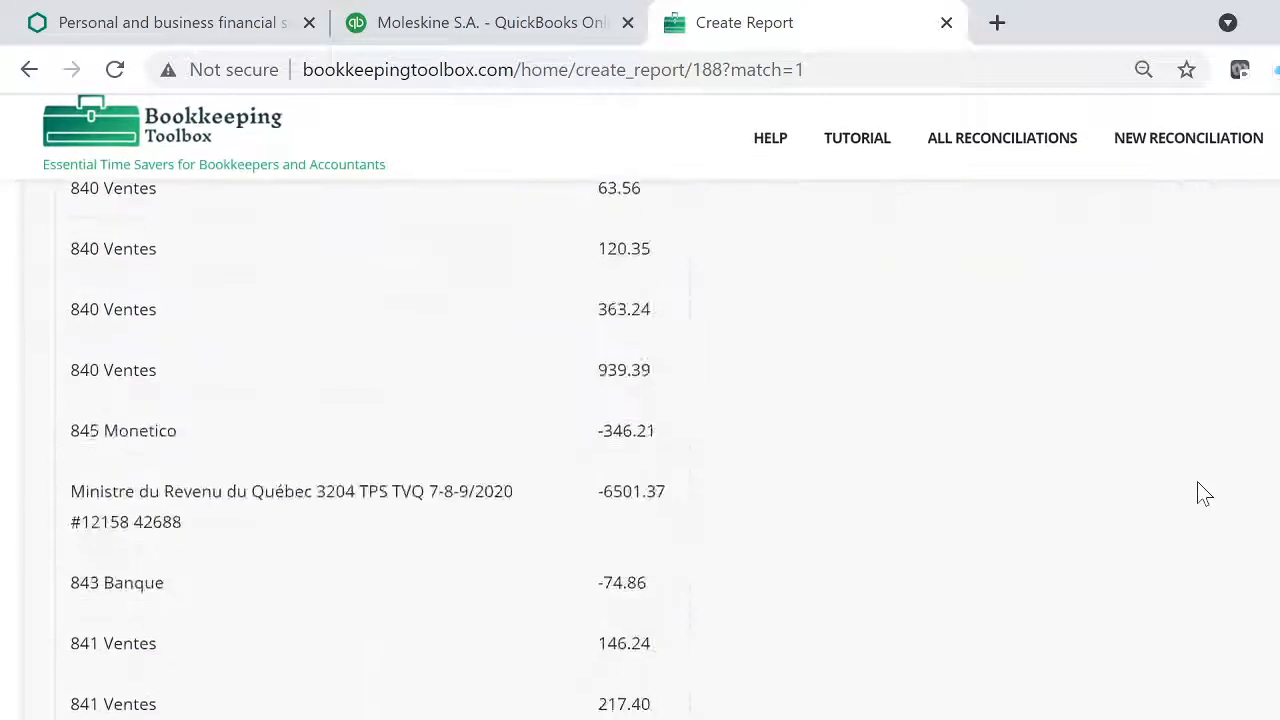
{"action": "scroll", "coordinate": [1203, 493], "scroll_direction": "down", "scroll_amount": 8}
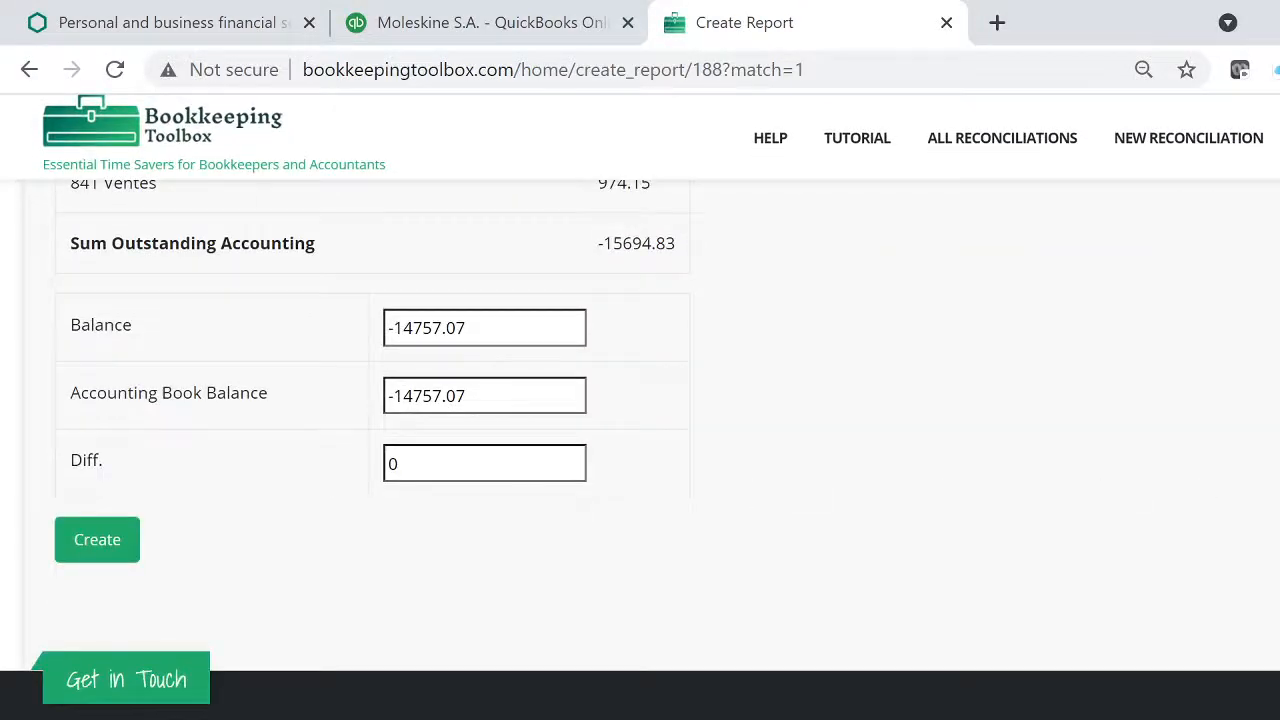
{"action": "scroll", "coordinate": [915, 466], "scroll_direction": "up", "scroll_amount": 3}
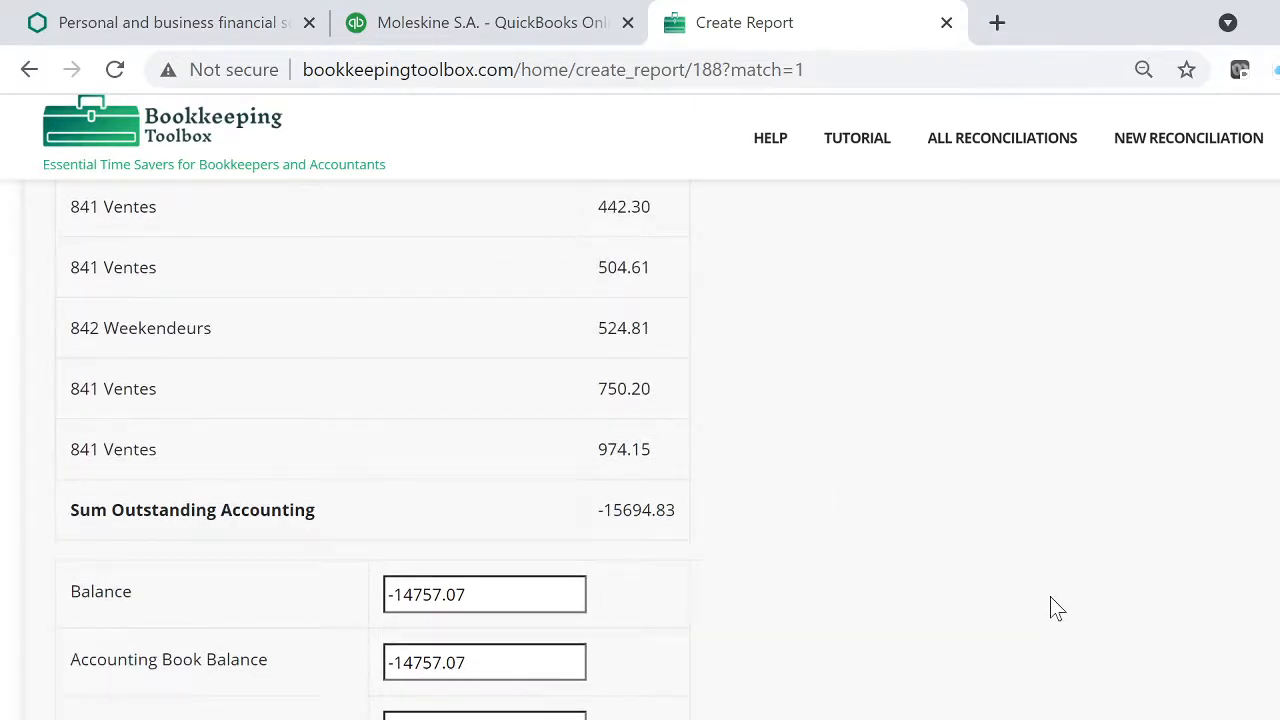
{"action": "scroll", "coordinate": [1050, 600], "scroll_direction": "up", "scroll_amount": 10}
{"action": "scroll", "coordinate": [1055, 590], "scroll_direction": "up", "scroll_amount": 10}
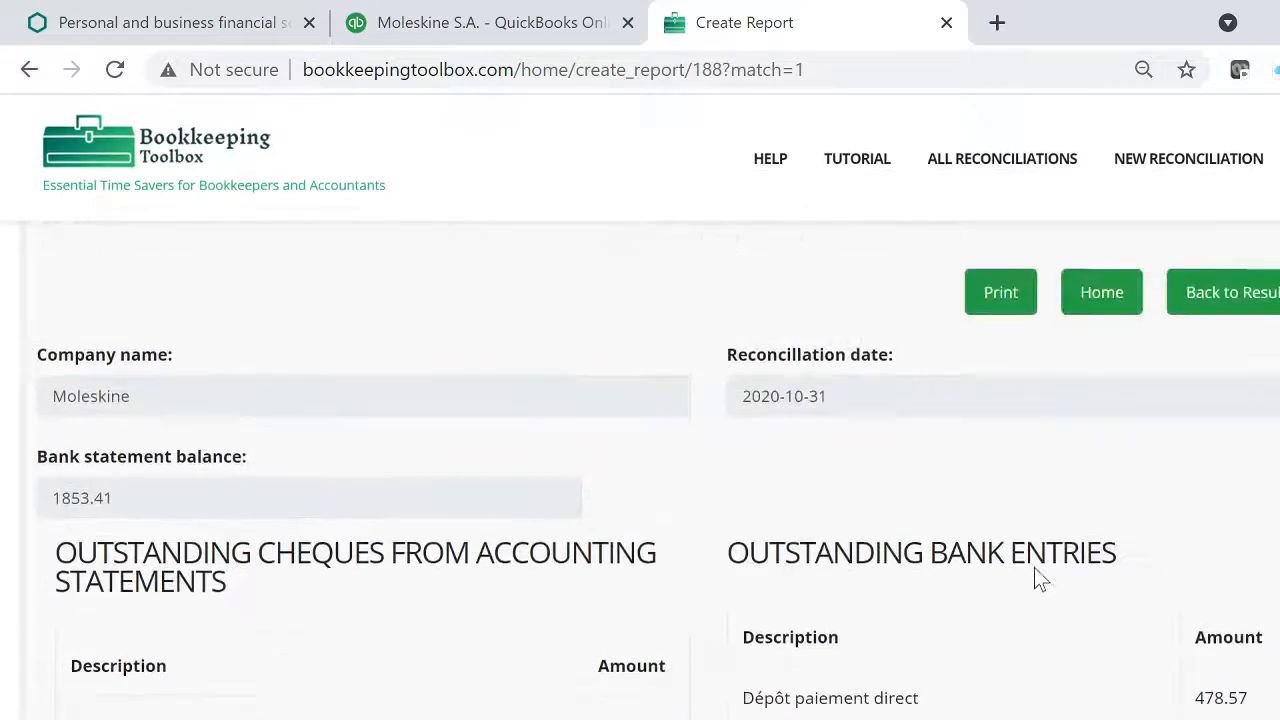
Step: Return from the report to the match results and examine the matched and unmatched account and bank entries
{"action": "left_click", "coordinate": [1220, 300]}
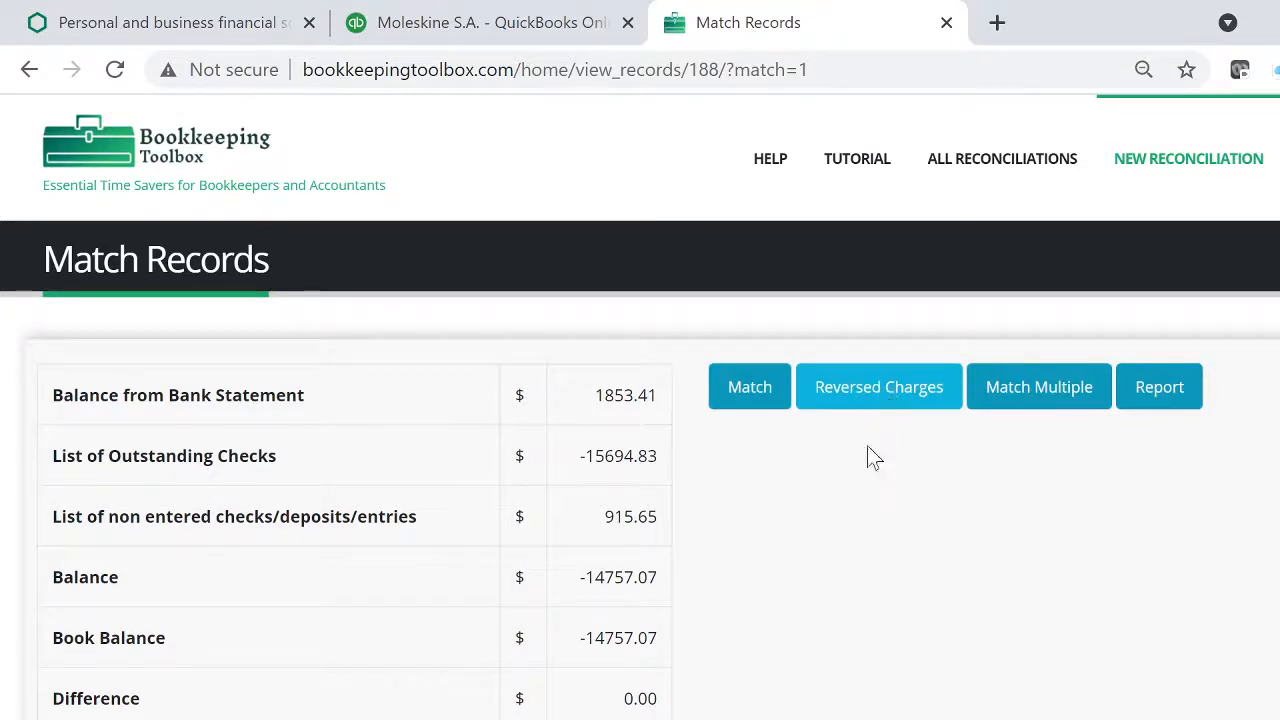
{"action": "scroll", "coordinate": [869, 457], "scroll_direction": "down", "scroll_amount": 5}
{"action": "scroll", "coordinate": [808, 606], "scroll_direction": "down", "scroll_amount": 4}
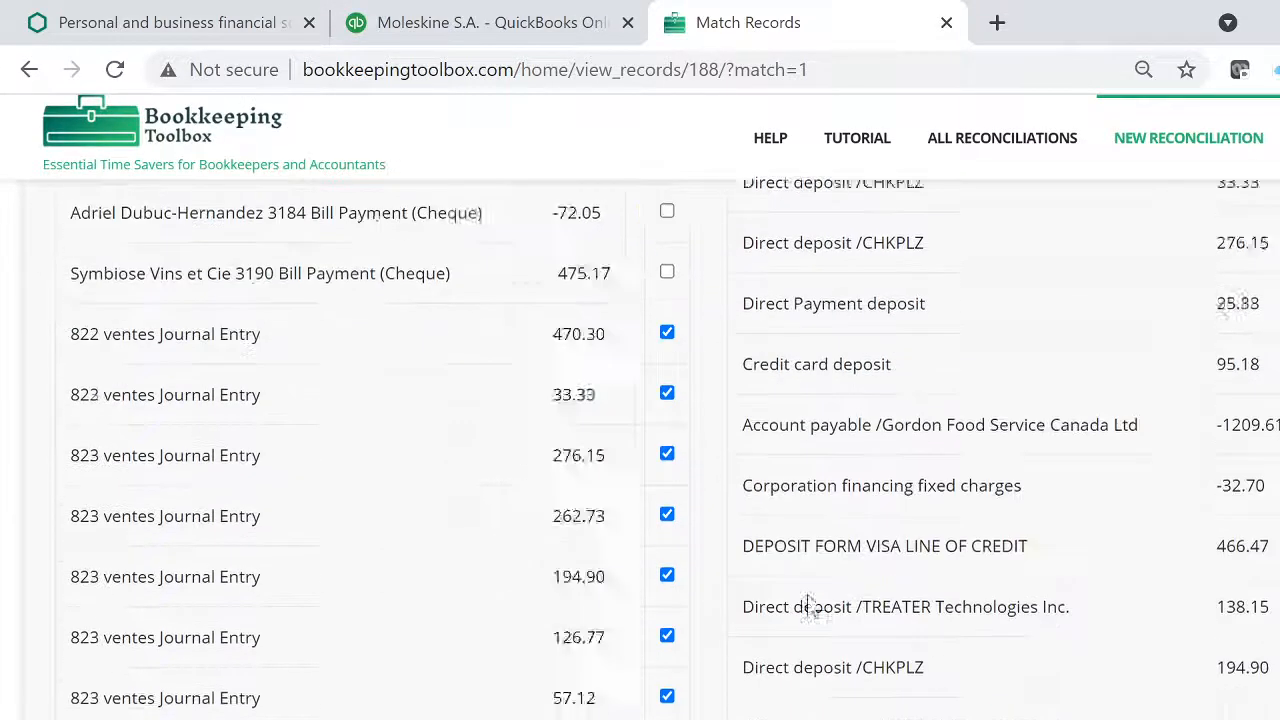
{"action": "scroll", "coordinate": [808, 606], "scroll_direction": "up", "scroll_amount": 9}
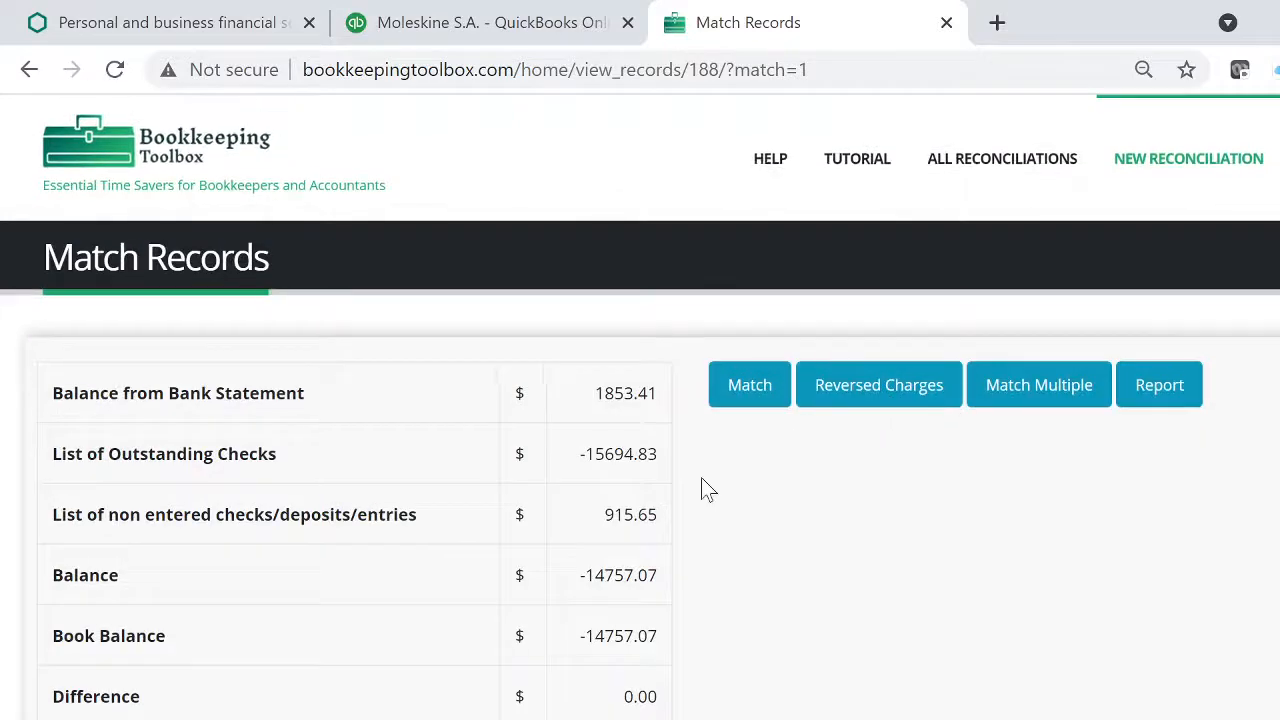
{"action": "scroll", "coordinate": [701, 477], "scroll_direction": "down", "scroll_amount": 6}
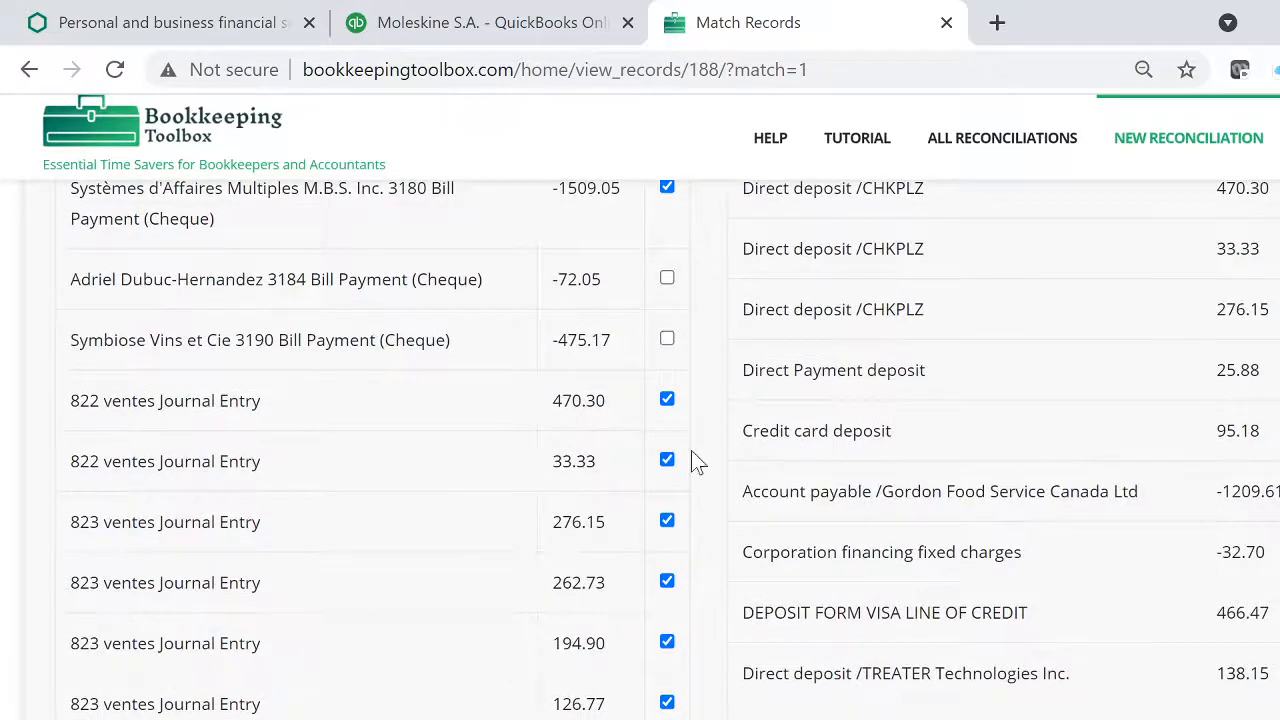
{"action": "scroll", "coordinate": [409, 534], "scroll_direction": "down", "scroll_amount": 3}
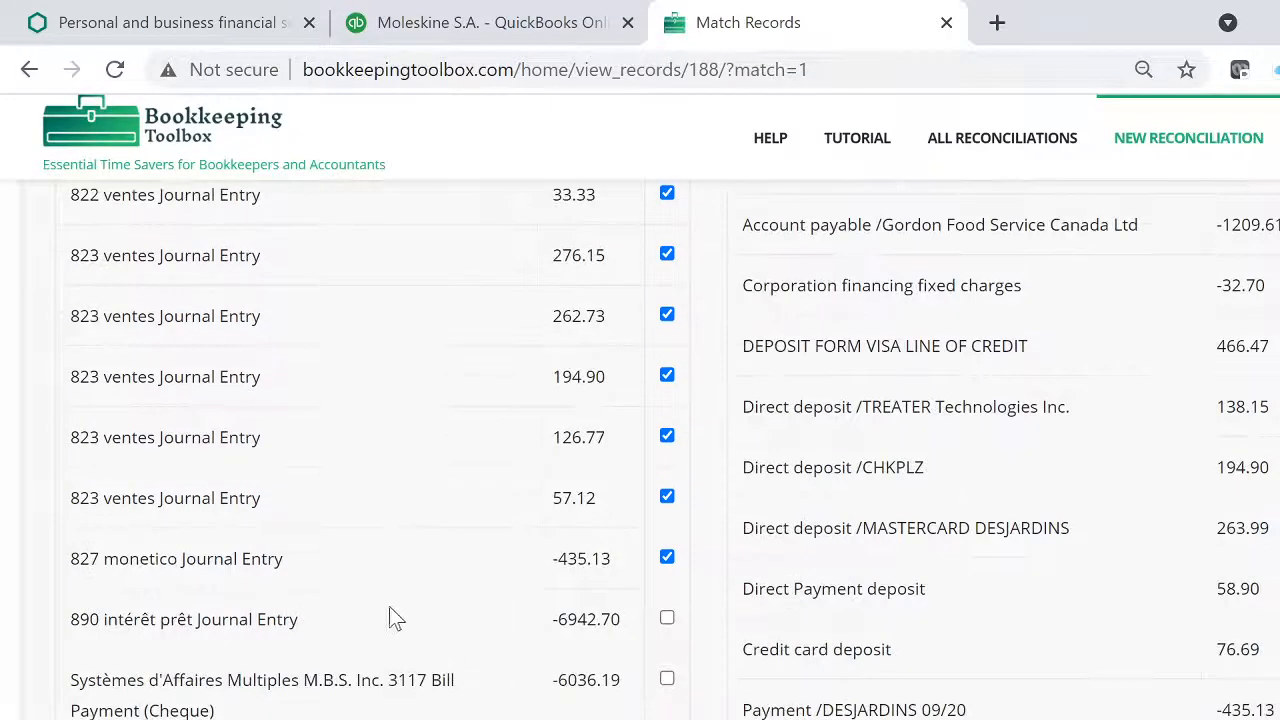
{"action": "scroll", "coordinate": [451, 607], "scroll_direction": "up", "scroll_amount": 10}
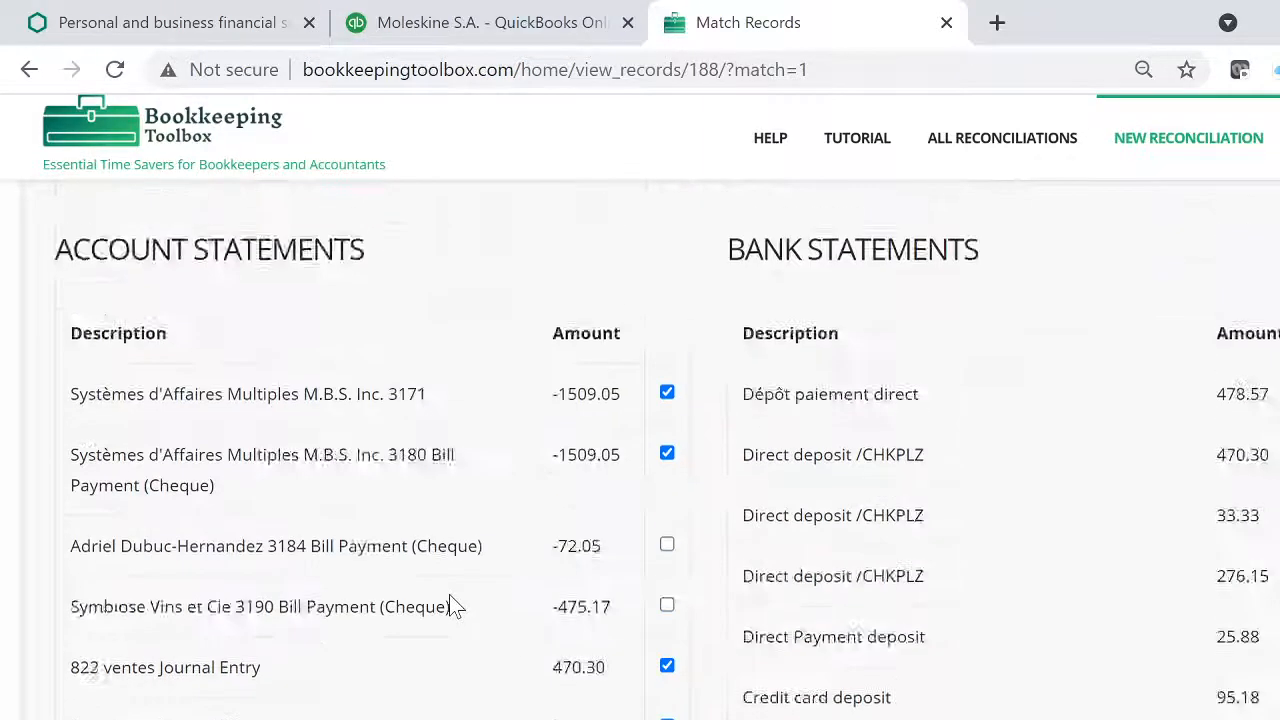
{"action": "scroll", "coordinate": [449, 657], "scroll_direction": "down", "scroll_amount": 4}
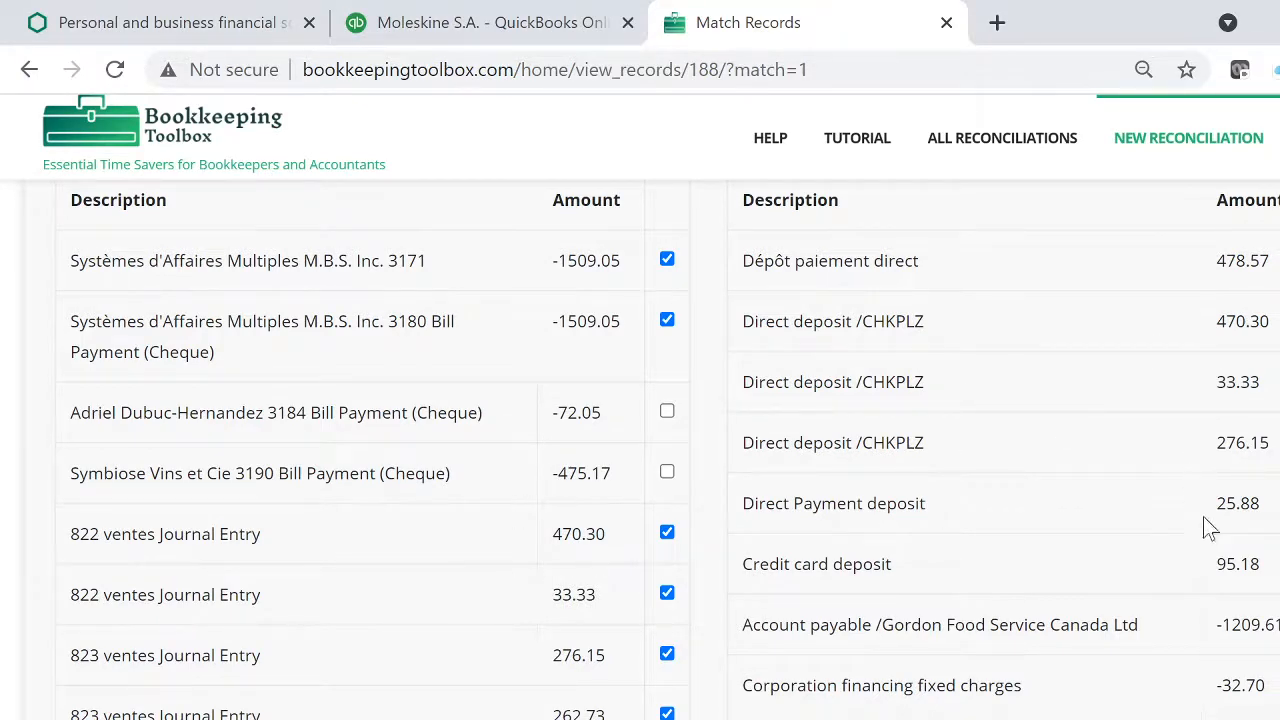
Step: Mark the pair of 839 Ventes account entries as reversed charges and save them so they are discarded from future calculations
{"action": "scroll", "coordinate": [1210, 525], "scroll_direction": "up", "scroll_amount": 3}
{"action": "scroll", "coordinate": [1212, 528], "scroll_direction": "up", "scroll_amount": 4}
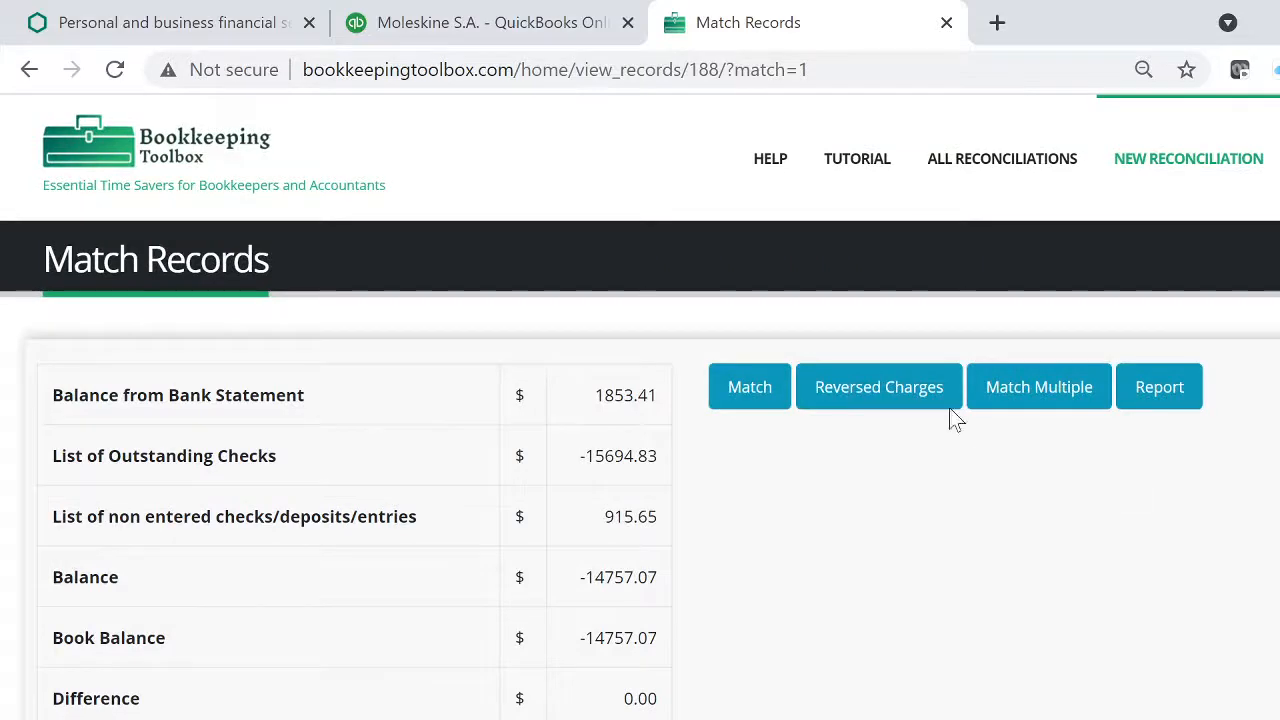
{"action": "left_click", "coordinate": [885, 395]}
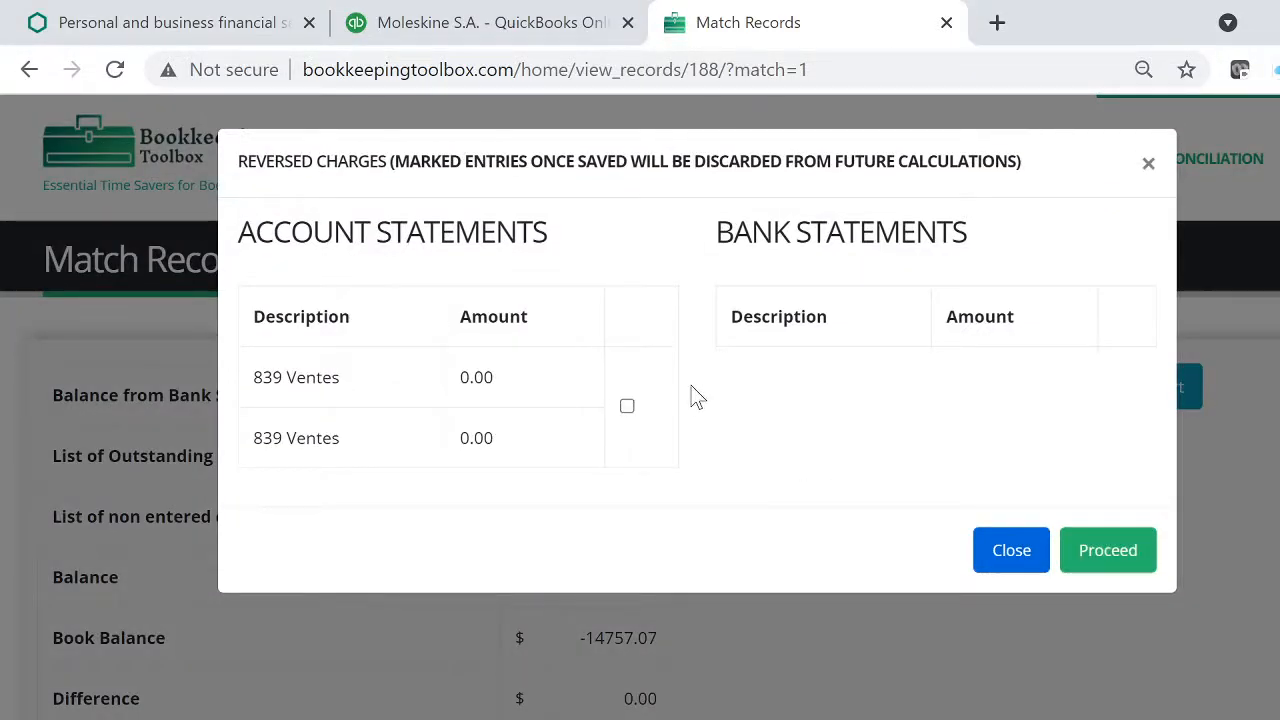
{"action": "left_click", "coordinate": [628, 408]}
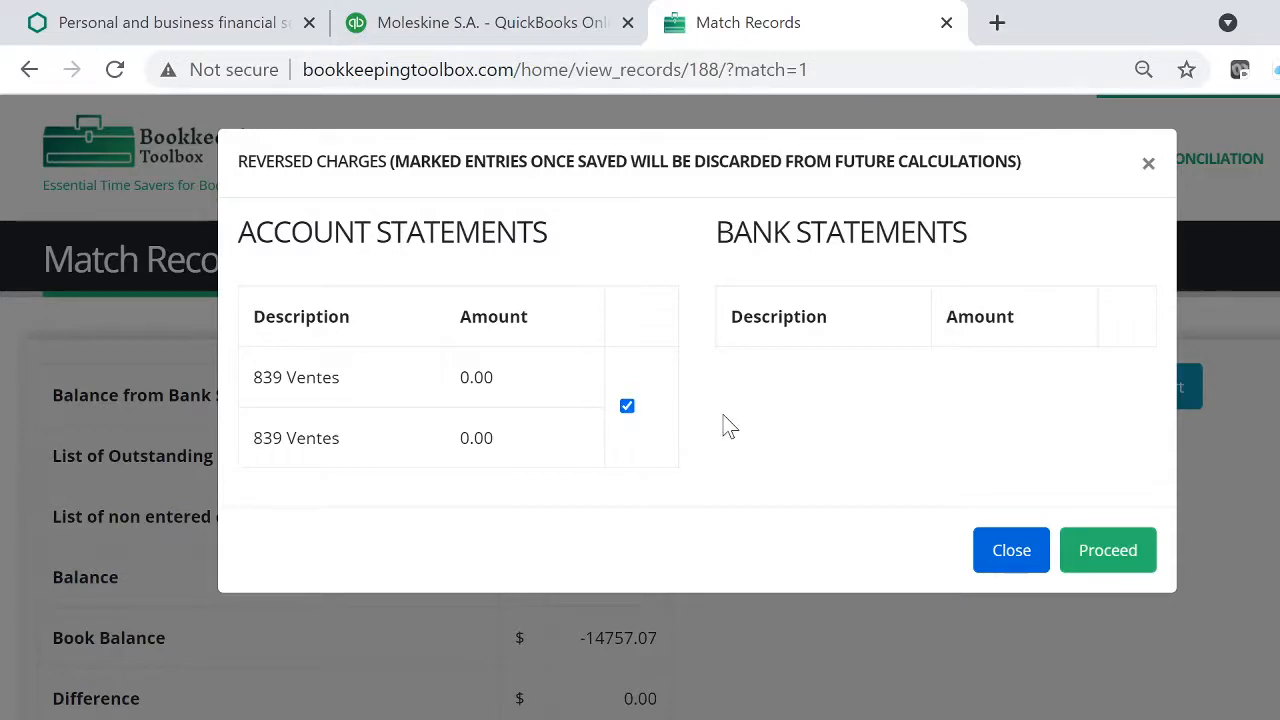
{"action": "left_click", "coordinate": [1092, 558]}
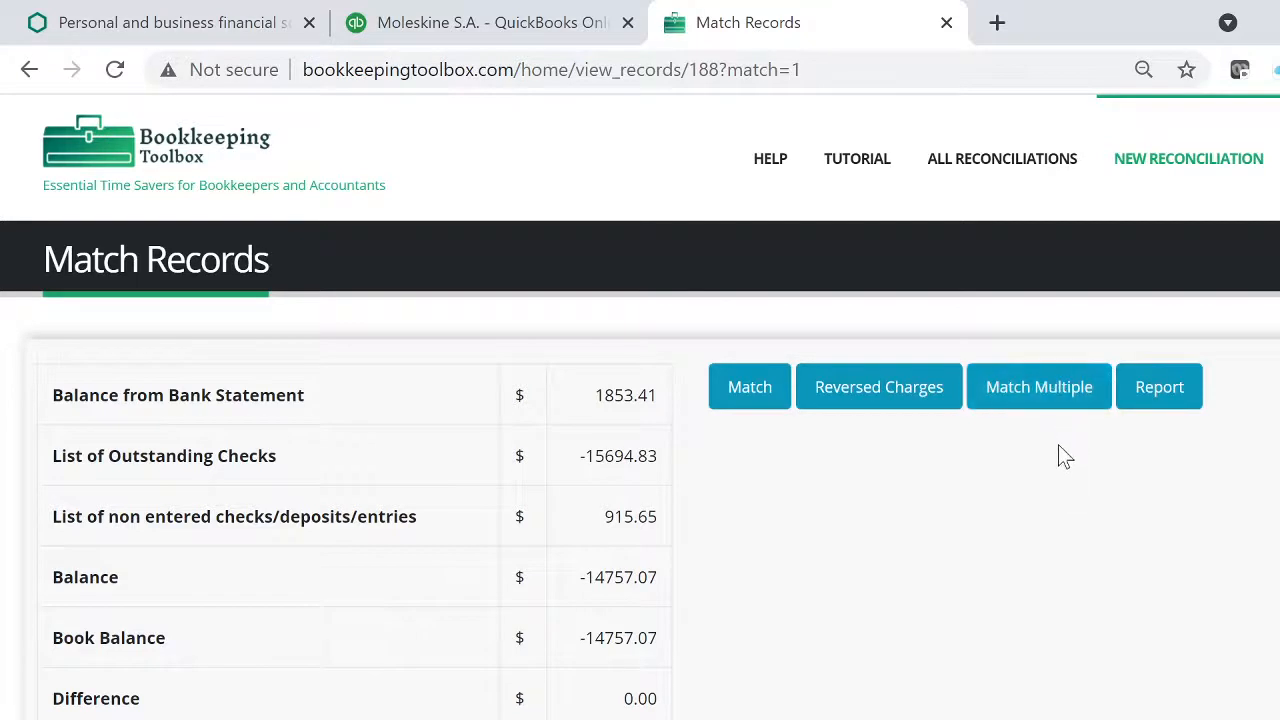
Step: Check the account and bank statement lists and look for multiple matching records without saving any
{"action": "scroll", "coordinate": [1057, 450], "scroll_direction": "down", "scroll_amount": 5}
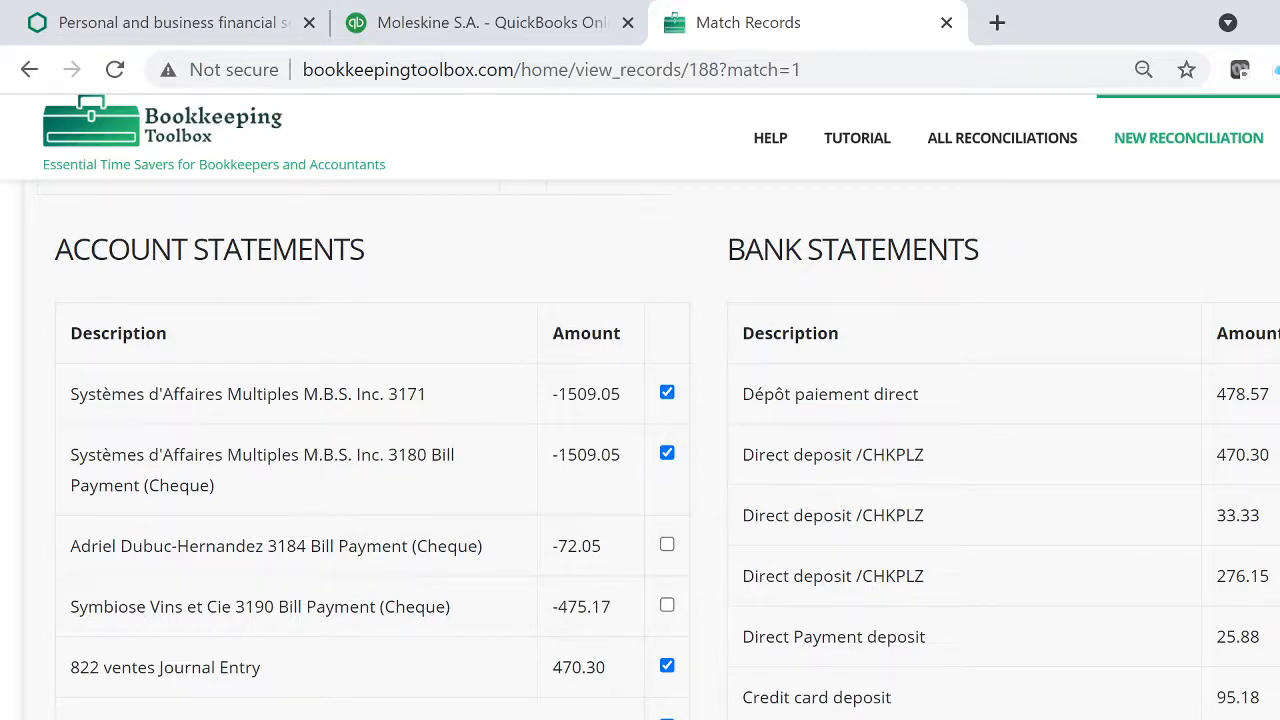
{"action": "scroll", "coordinate": [1093, 378], "scroll_direction": "up", "scroll_amount": 5}
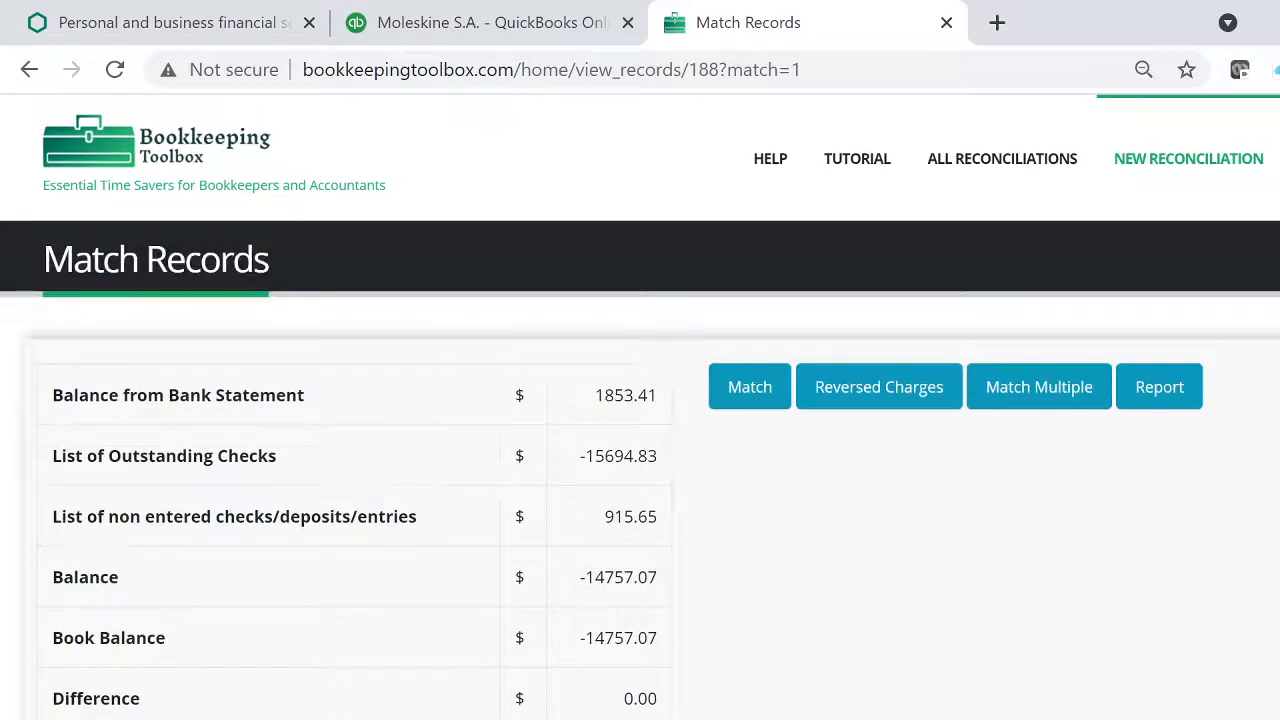
{"action": "left_click", "coordinate": [1028, 386]}
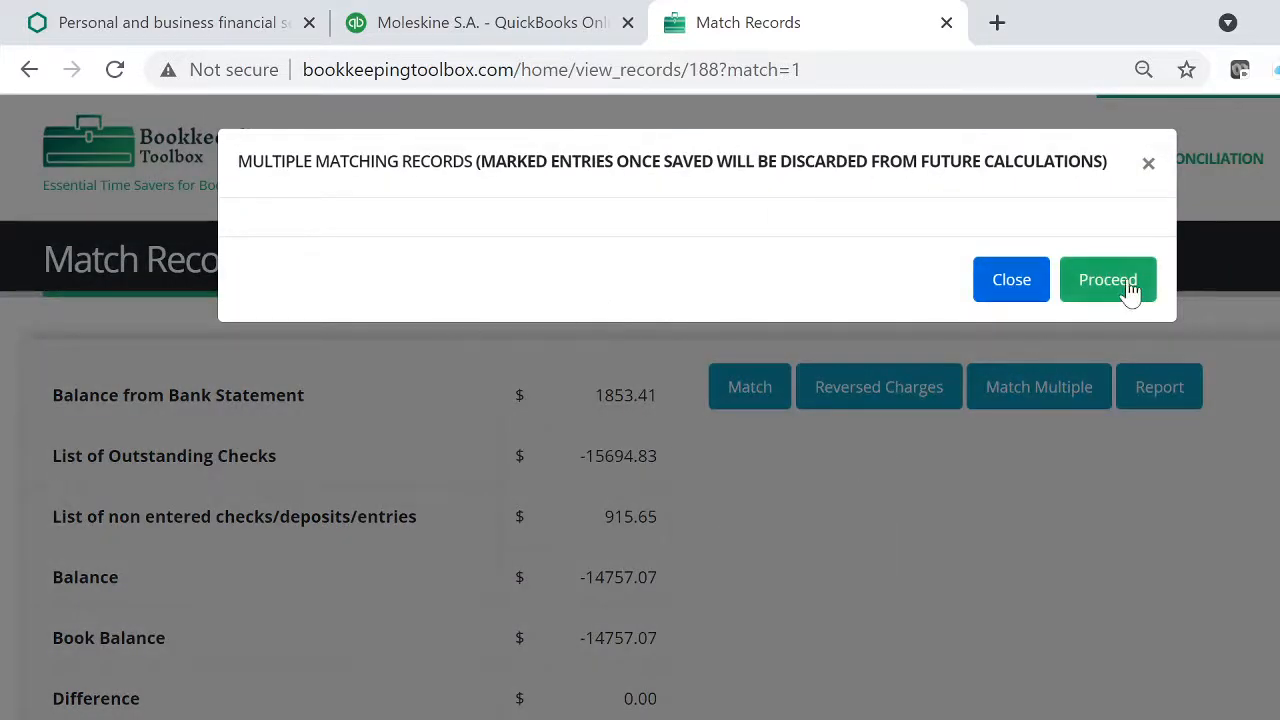
{"action": "left_click", "coordinate": [1012, 282]}
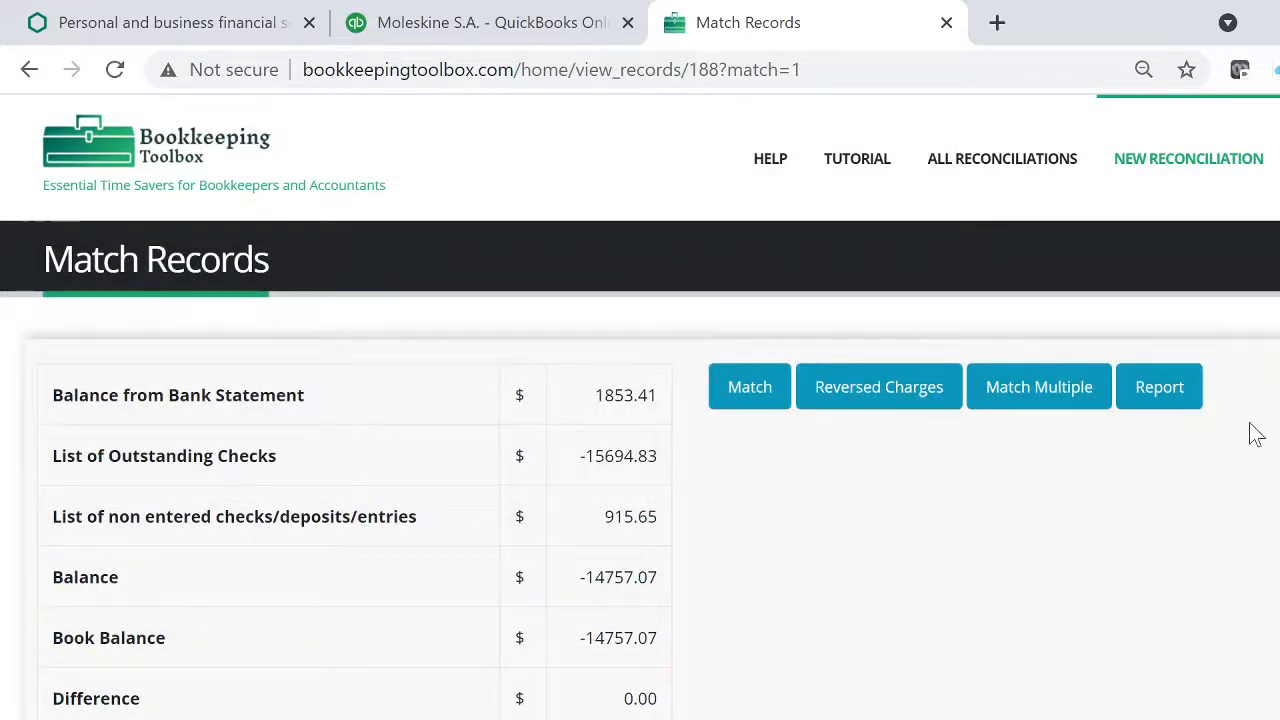
Step: Open the reconciliation report and look through its list of outstanding cheques from accounting statements
{"action": "left_click", "coordinate": [1168, 395]}
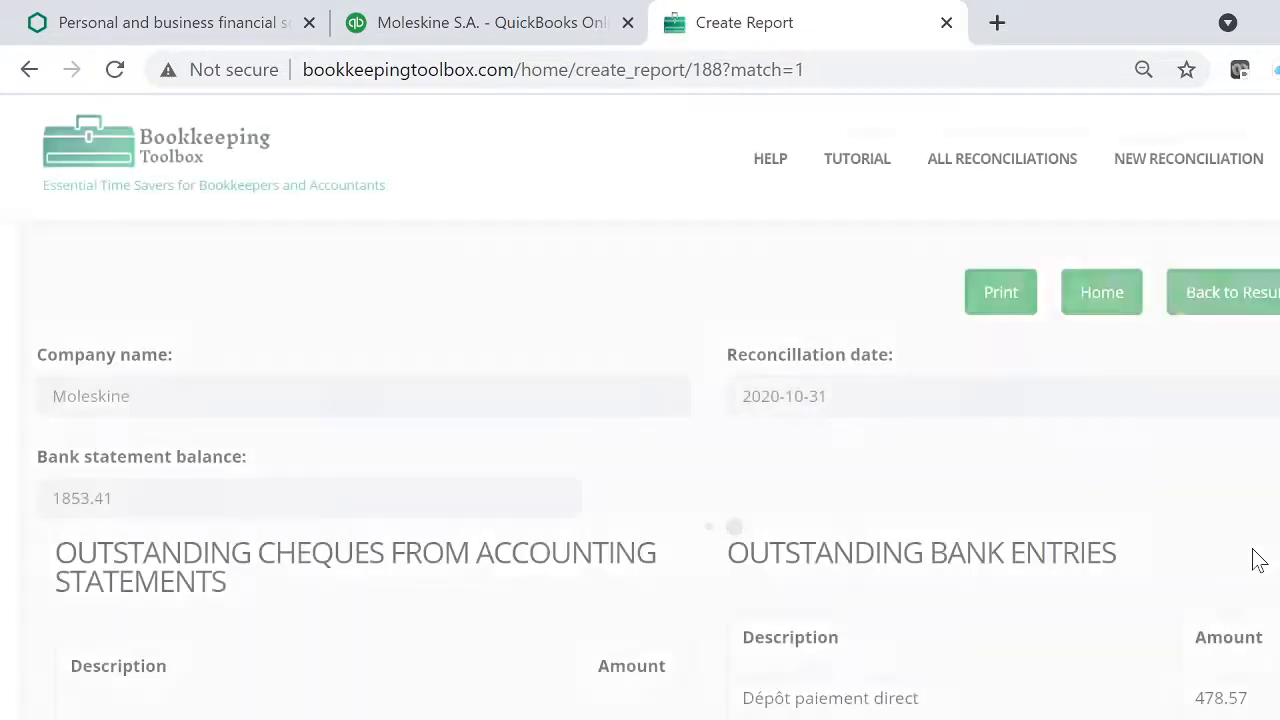
{"action": "scroll", "coordinate": [1258, 560], "scroll_direction": "down", "scroll_amount": 10}
{"action": "scroll", "coordinate": [1258, 560], "scroll_direction": "down", "scroll_amount": 9}
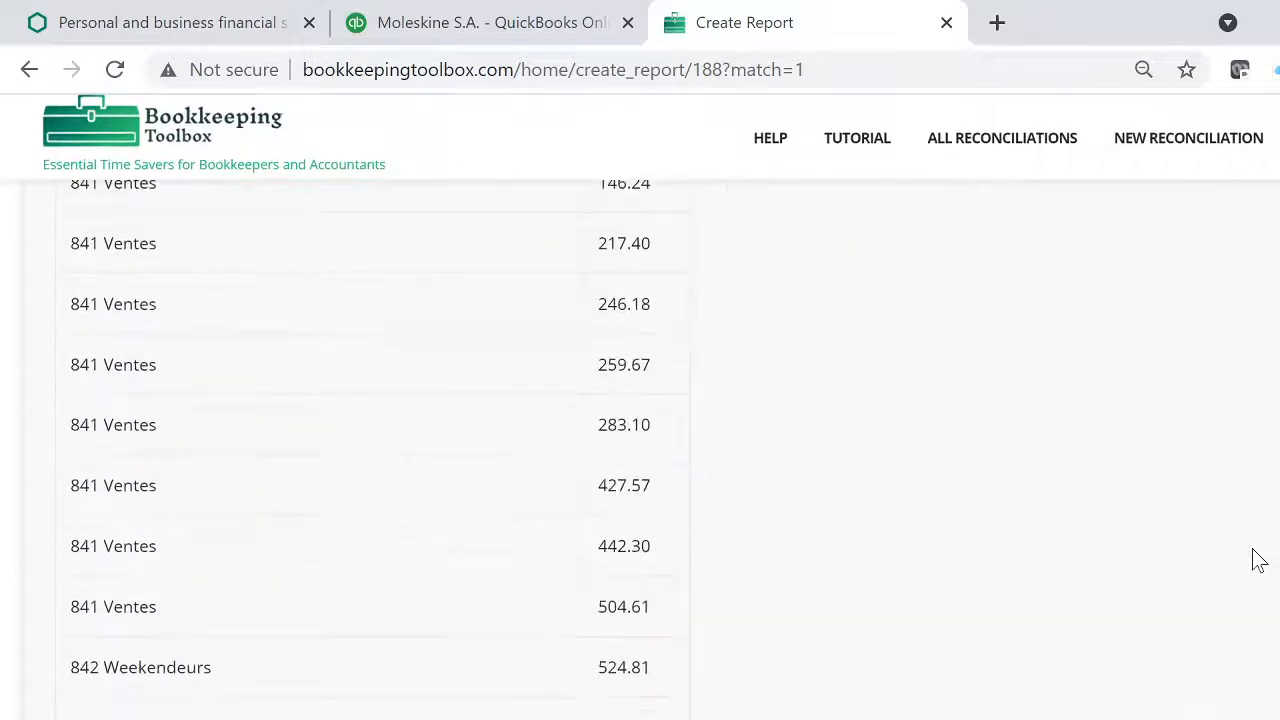
{"action": "scroll", "coordinate": [1258, 560], "scroll_direction": "up", "scroll_amount": 12}
{"action": "scroll", "coordinate": [1258, 560], "scroll_direction": "up", "scroll_amount": 8}
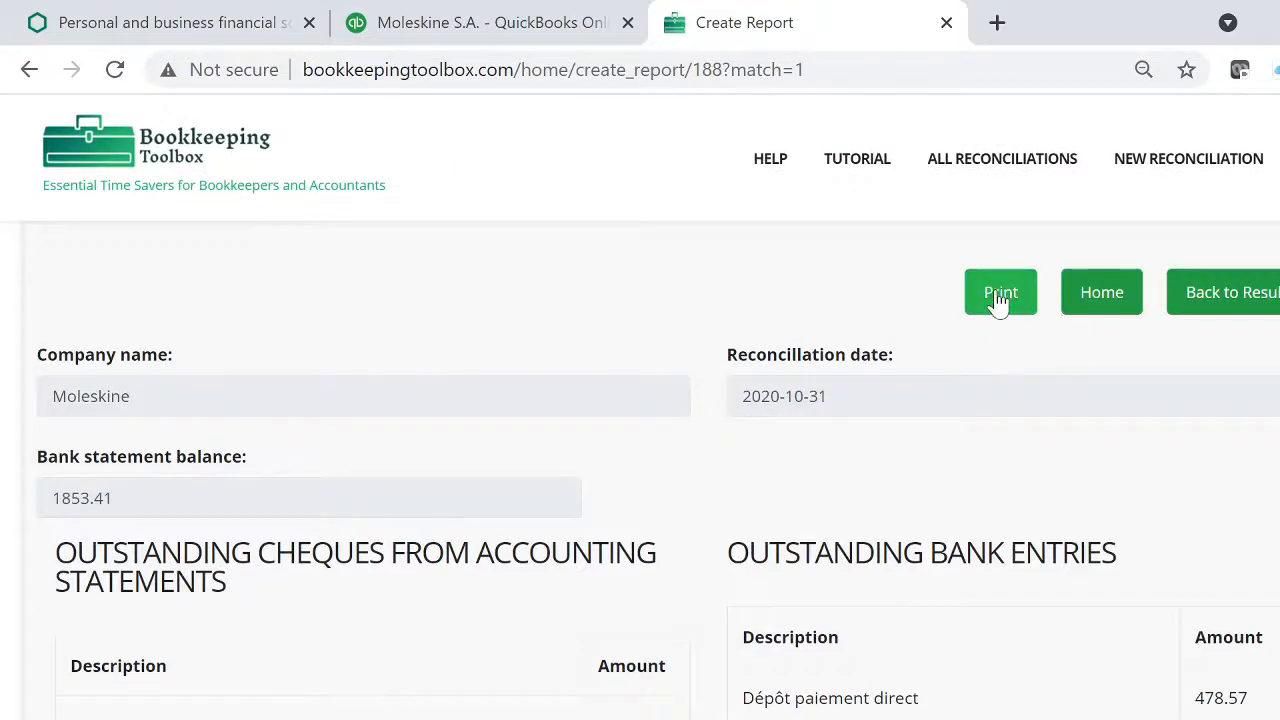
Step: Review the report's reconciliation date and bank statement balance along with its outstanding cheques and outstanding bank entries
{"action": "scroll", "coordinate": [1050, 440], "scroll_direction": "down", "scroll_amount": 3}
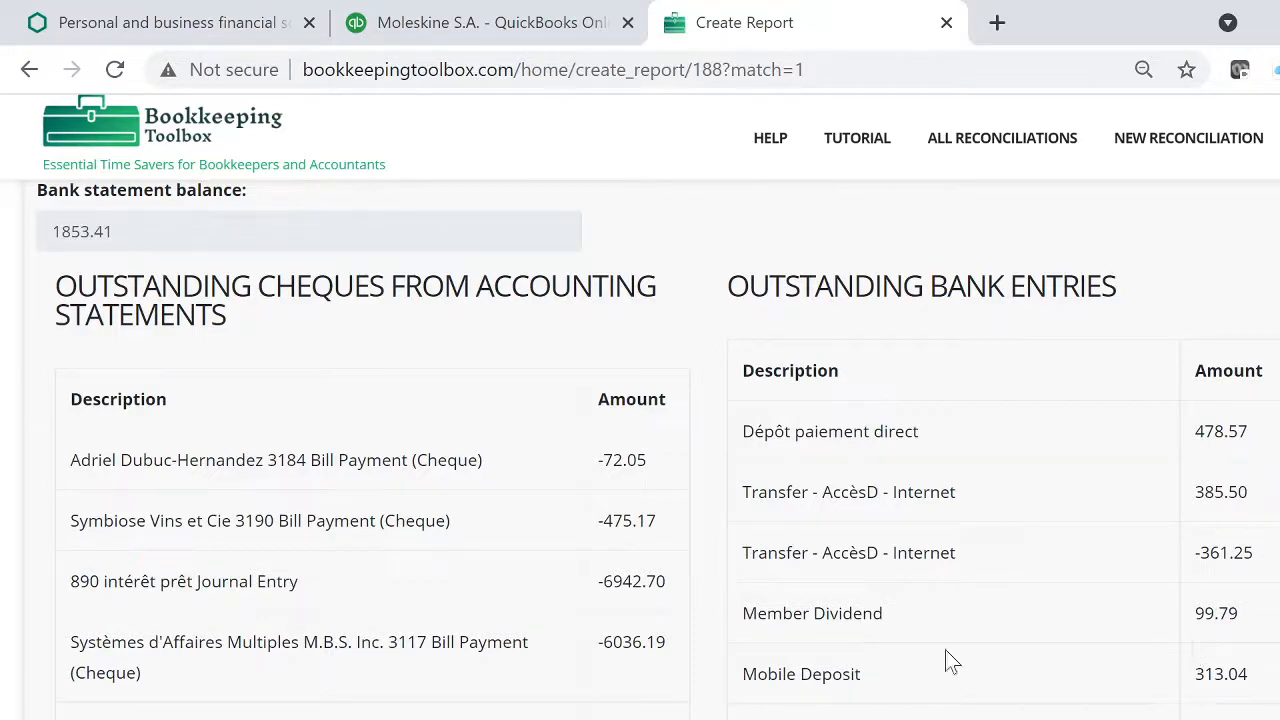
{"action": "scroll", "coordinate": [845, 537], "scroll_direction": "up", "scroll_amount": 3}
{"action": "scroll", "coordinate": [840, 538], "scroll_direction": "down", "scroll_amount": 3}
{"action": "scroll", "coordinate": [842, 538], "scroll_direction": "up", "scroll_amount": 3}
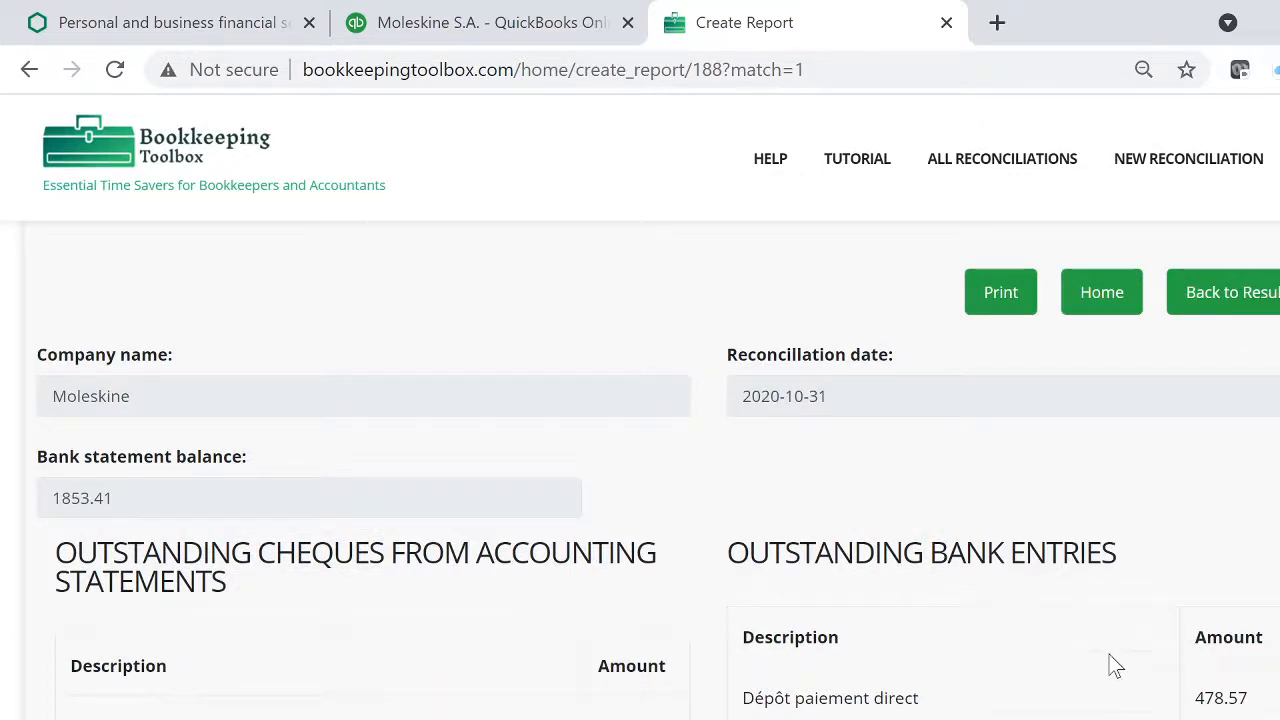
{"action": "scroll", "coordinate": [1109, 654], "scroll_direction": "down", "scroll_amount": 3}
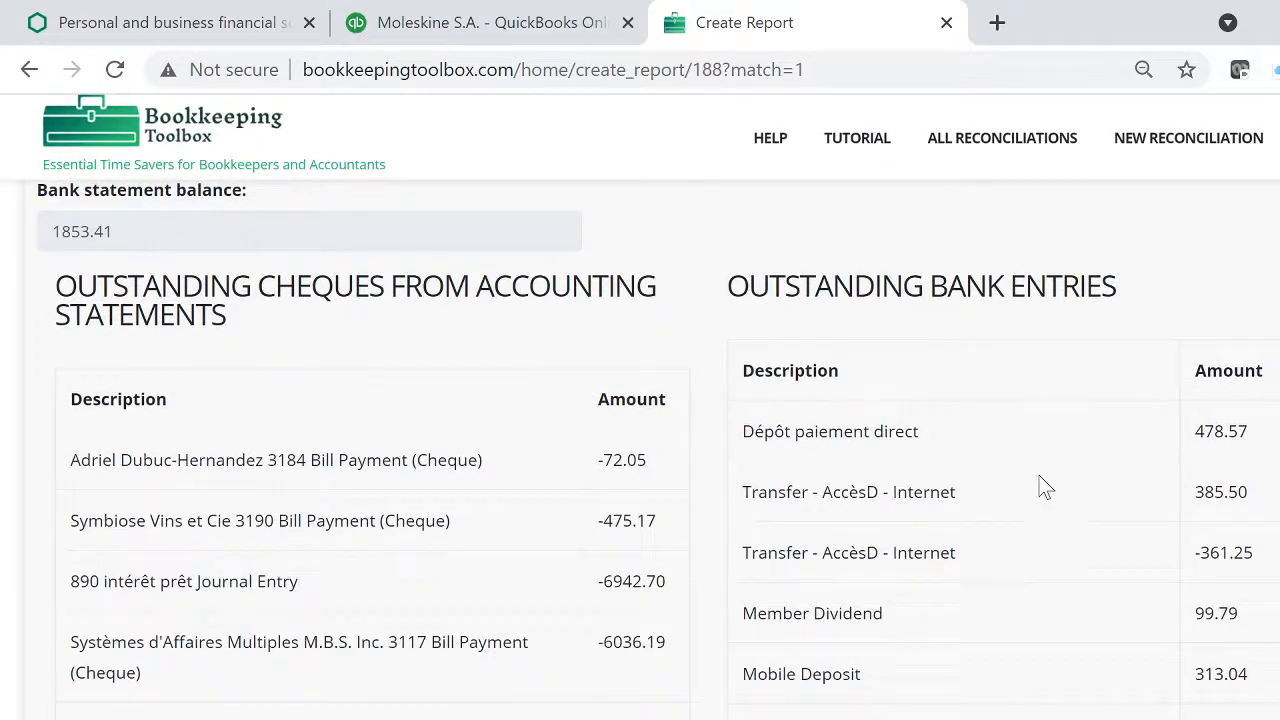
{"action": "scroll", "coordinate": [1040, 485], "scroll_direction": "up", "scroll_amount": 3}
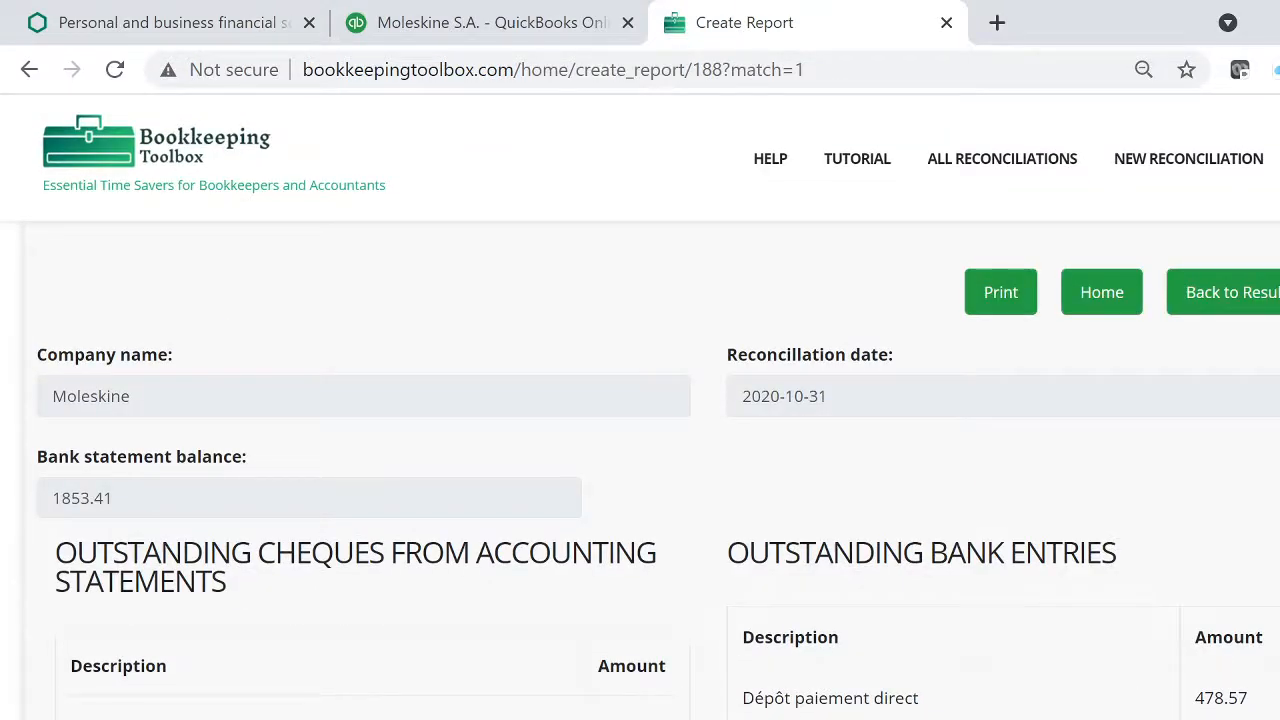
{"action": "scroll", "coordinate": [1045, 670], "scroll_direction": "down", "scroll_amount": 1}
{"action": "scroll", "coordinate": [1045, 668], "scroll_direction": "down", "scroll_amount": 3}
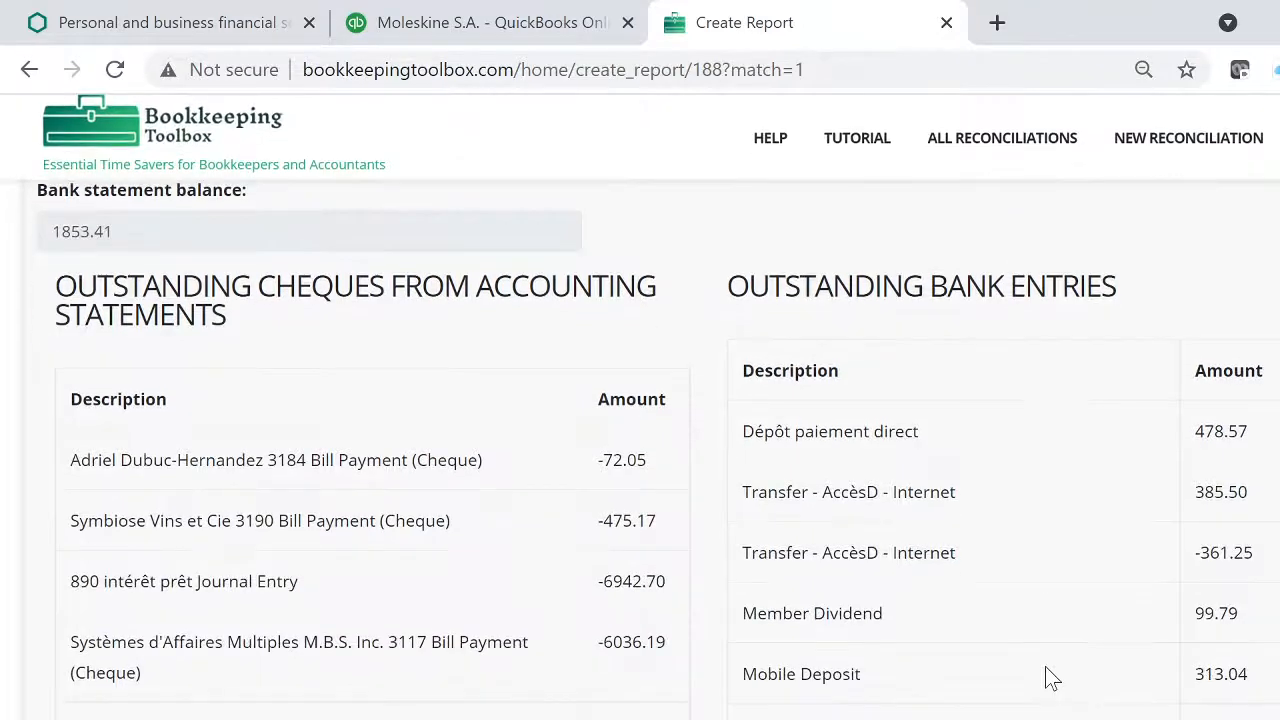
{"action": "scroll", "coordinate": [1045, 668], "scroll_direction": "up", "scroll_amount": 4}
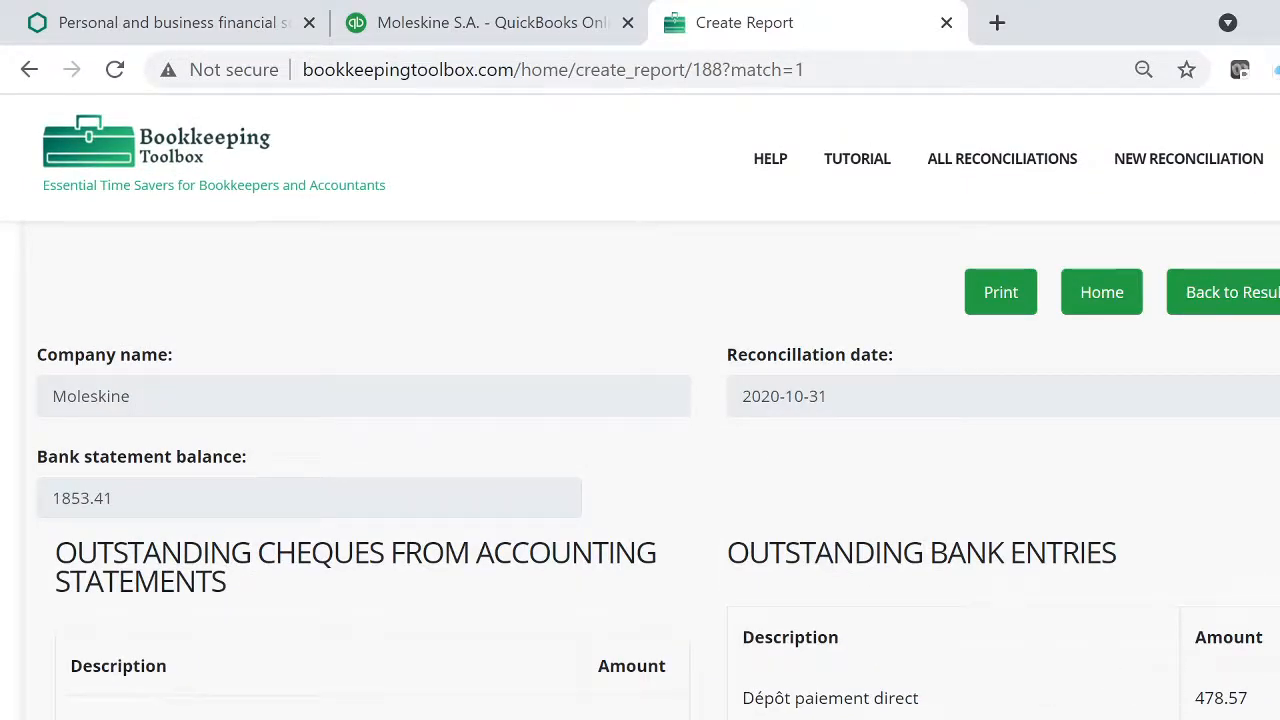
{"action": "scroll", "coordinate": [640, 450], "scroll_direction": "down", "scroll_amount": 3}
{"action": "scroll", "coordinate": [1118, 677], "scroll_direction": "down", "scroll_amount": 5}
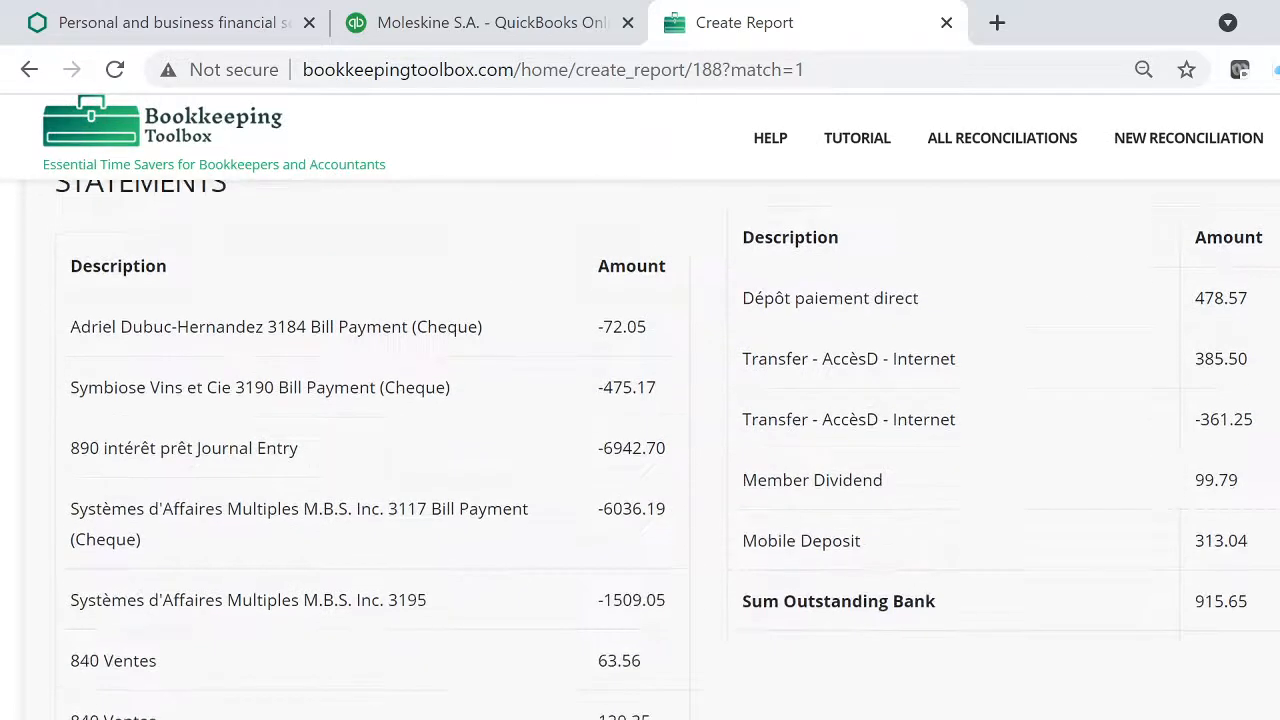
{"action": "scroll", "coordinate": [1118, 677], "scroll_direction": "up", "scroll_amount": 5}
{"action": "scroll", "coordinate": [1118, 677], "scroll_direction": "up", "scroll_amount": 3}
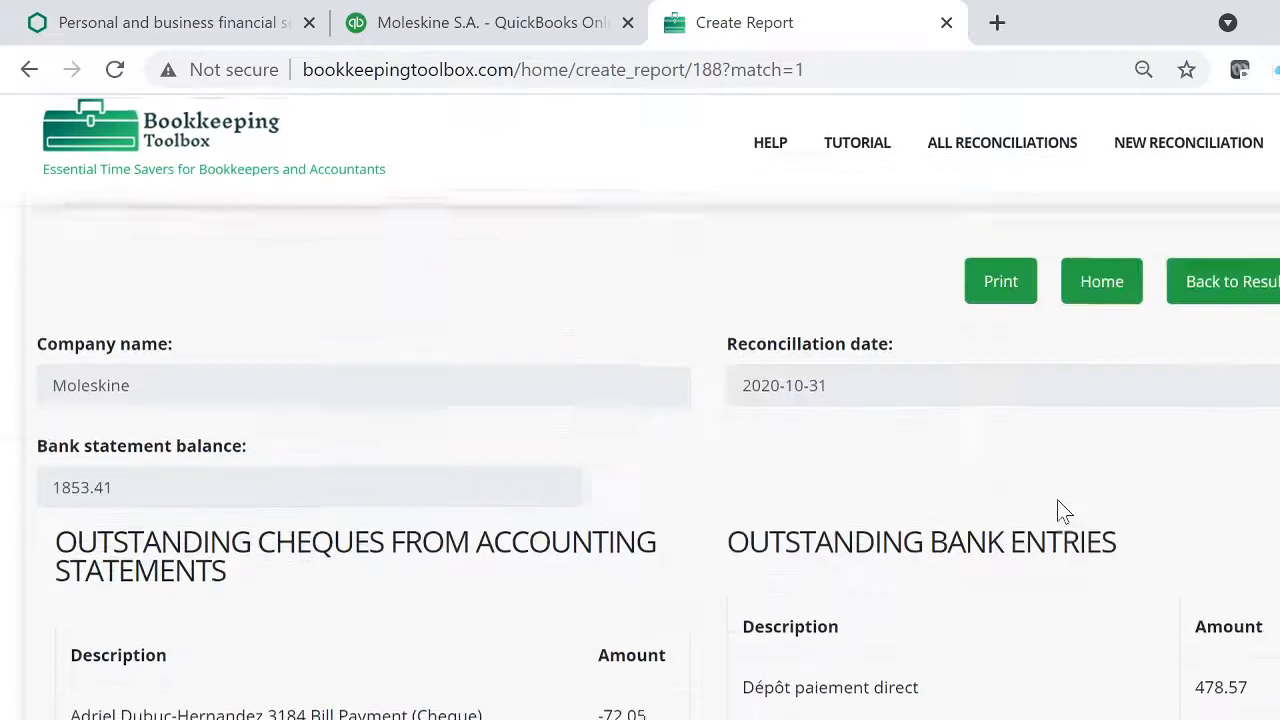
Step: Open the printable version of the reconciliation report, check its print preview and cancel printing
{"action": "left_click", "coordinate": [1003, 300]}
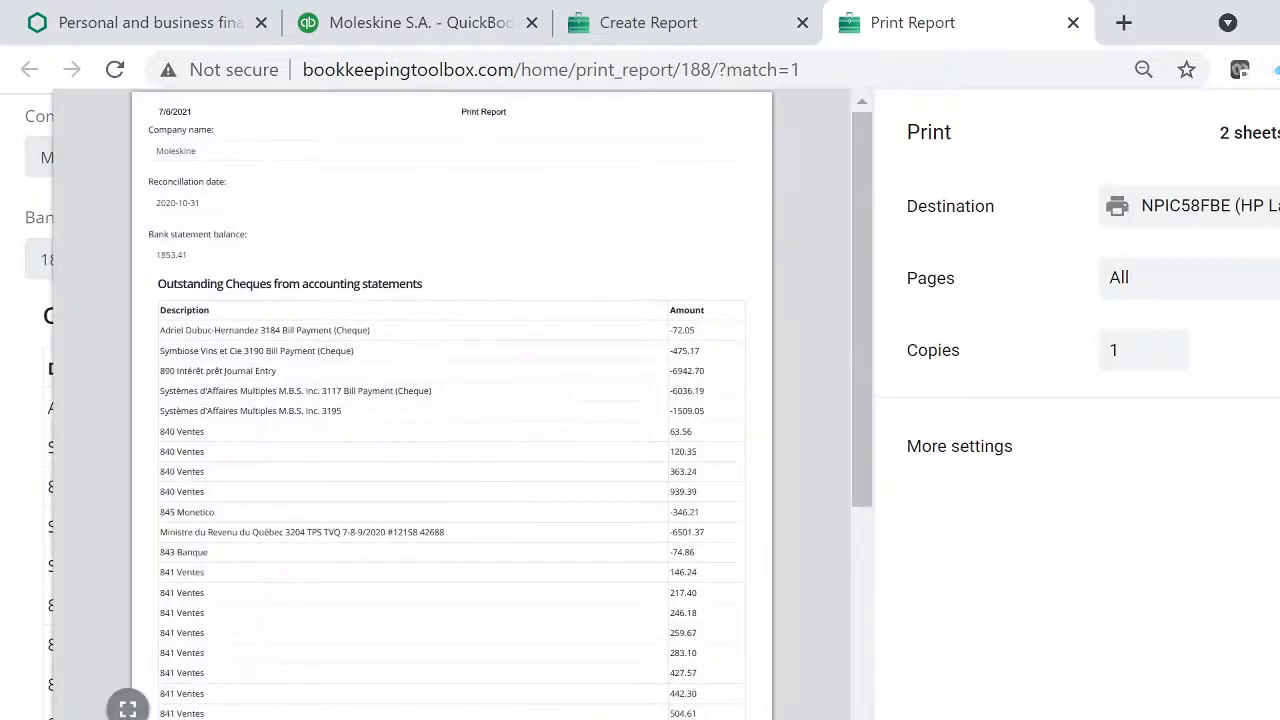
{"action": "left_click_drag", "start_coordinate": [871, 486], "coordinate": [838, 388]}
{"action": "left_click", "coordinate": [1150, 719]}
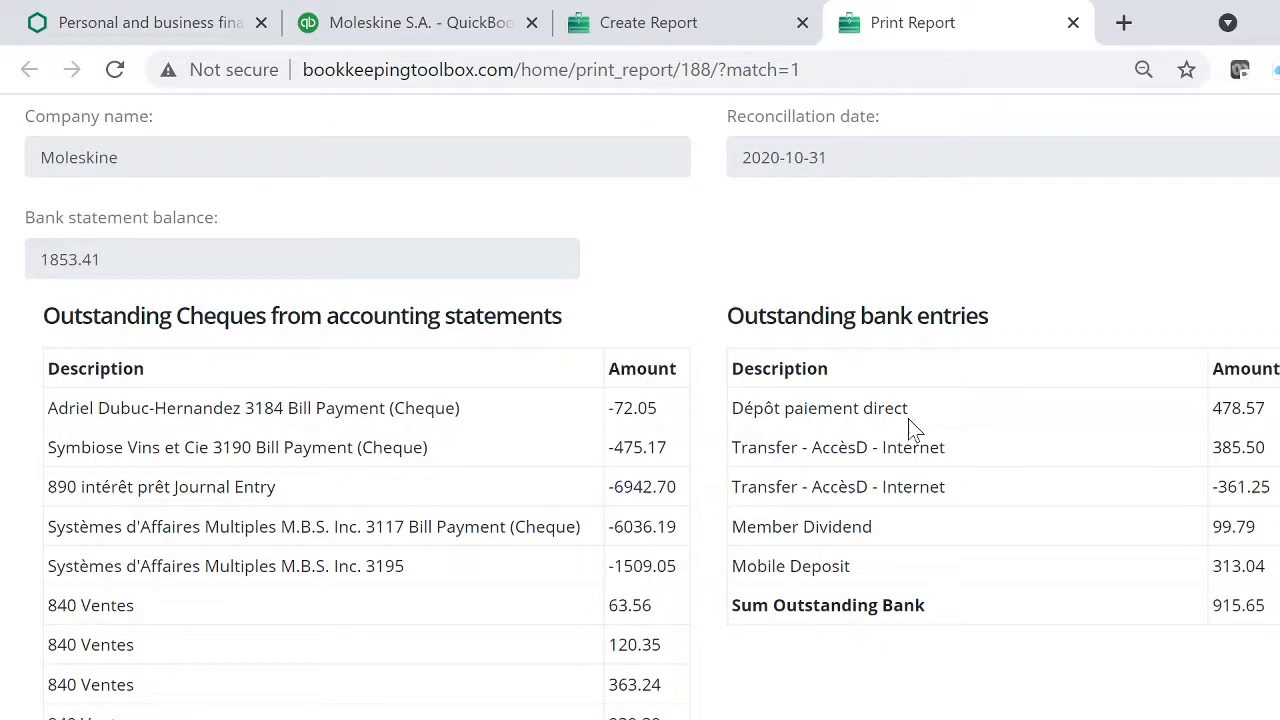
Step: Review the outstanding cheques and bank entries on the printable report page and close it
{"action": "key", "text": "alt+Tab"}
{"action": "key", "text": "alt+shift+Tab"}
{"action": "scroll", "coordinate": [640, 400], "scroll_direction": "down", "scroll_amount": 3}
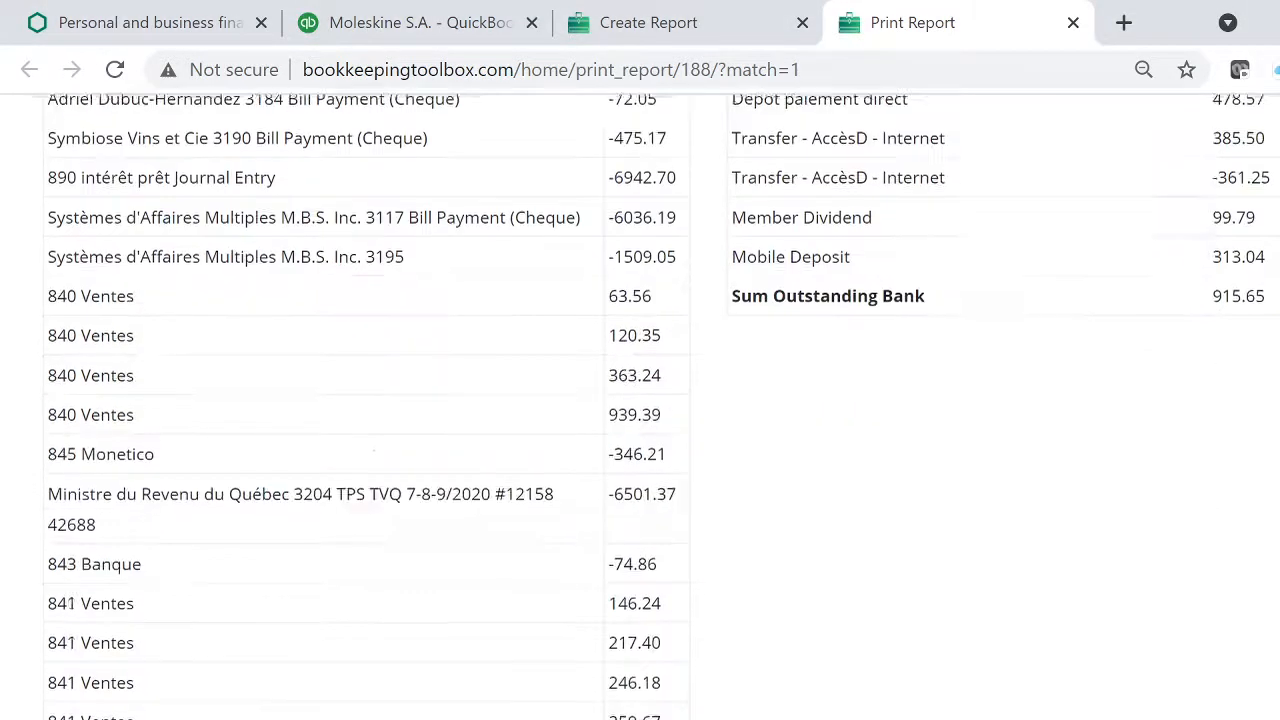
{"action": "scroll", "coordinate": [640, 400], "scroll_direction": "up", "scroll_amount": 3}
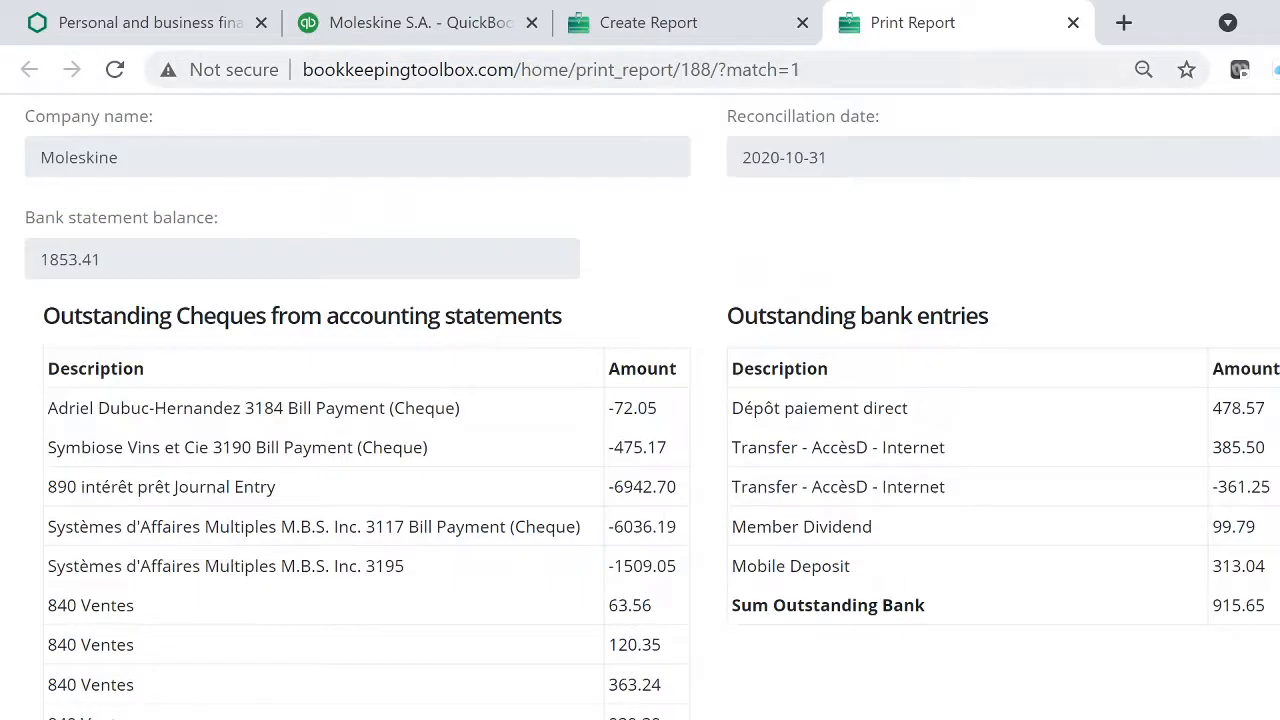
{"action": "left_click", "coordinate": [1073, 23]}
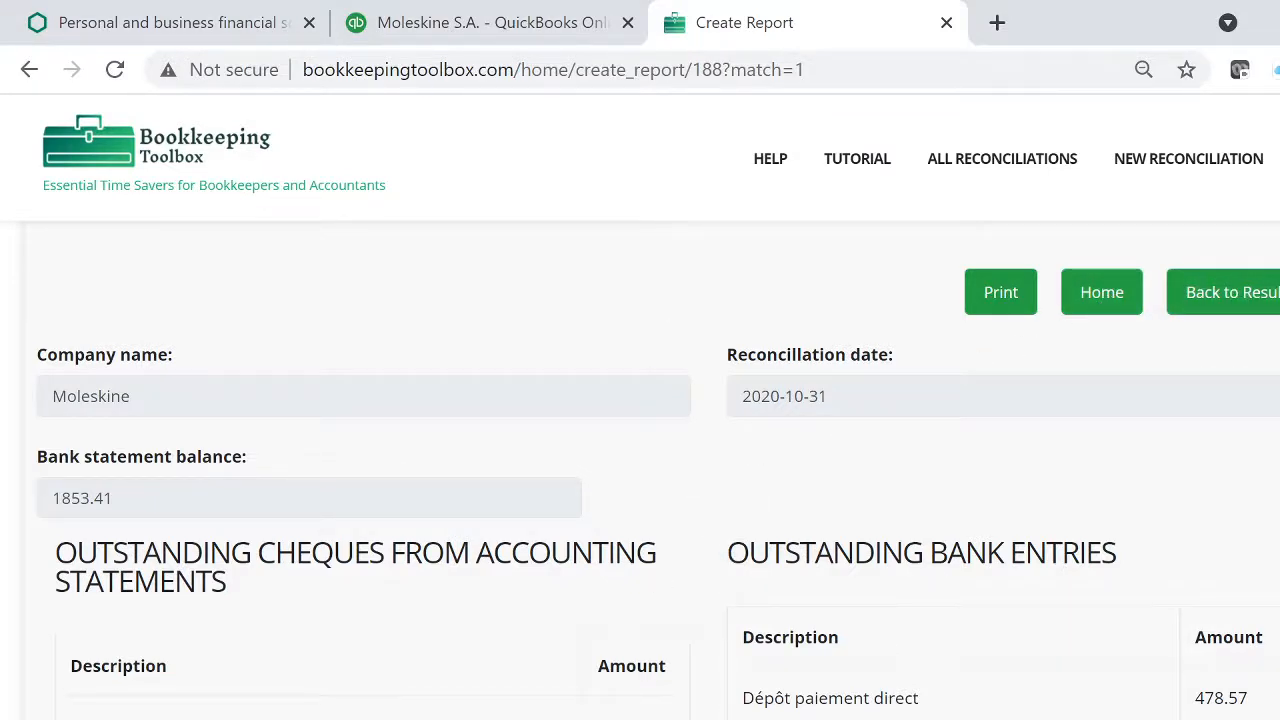
Step: Return to the list of all reconciliations and choose Moleskine as the company filter
{"action": "left_click", "coordinate": [1104, 297]}
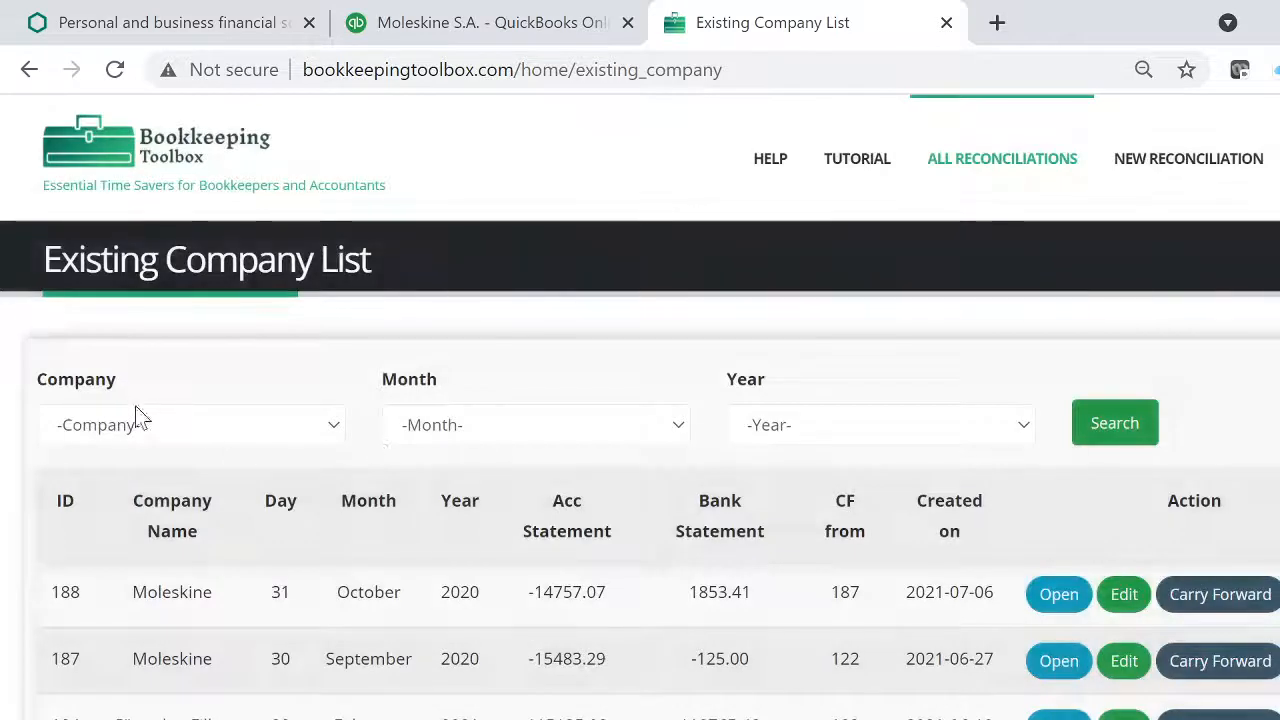
{"action": "left_click", "coordinate": [149, 427]}
{"action": "left_click", "coordinate": [143, 592]}
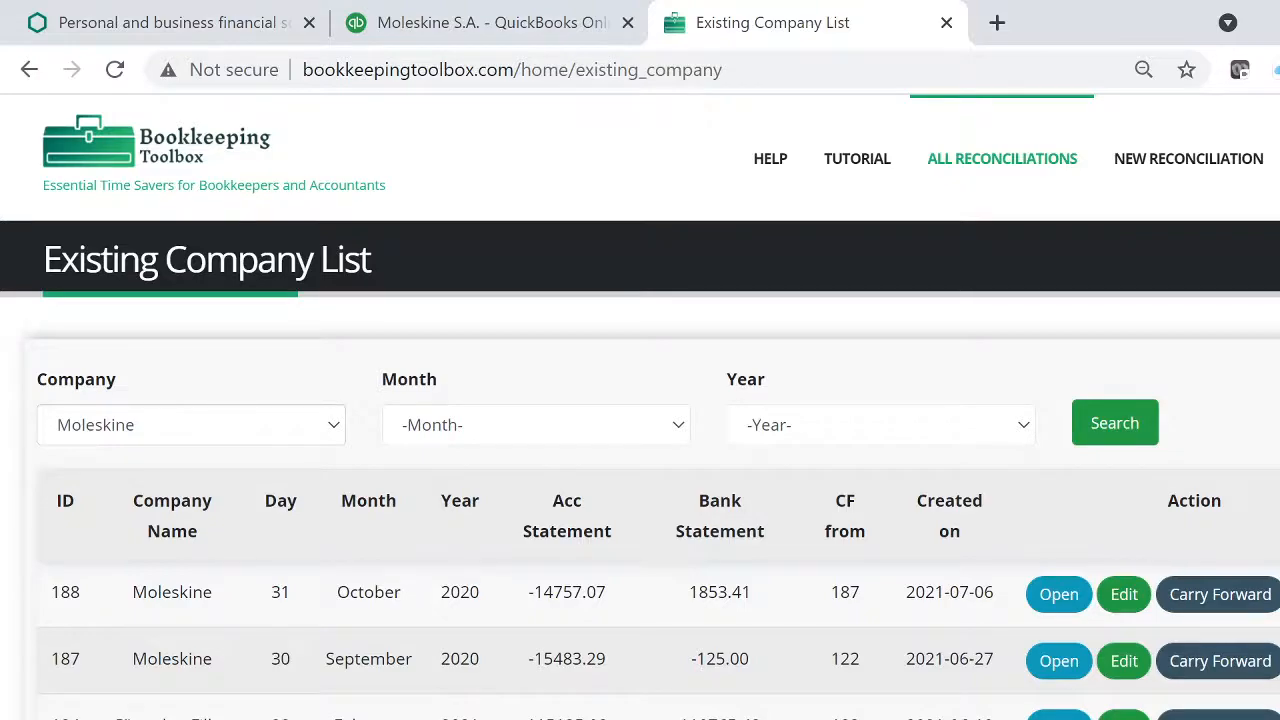
{"action": "key", "text": "alt+Tab"}
{"action": "left_click", "coordinate": [927, 398]}
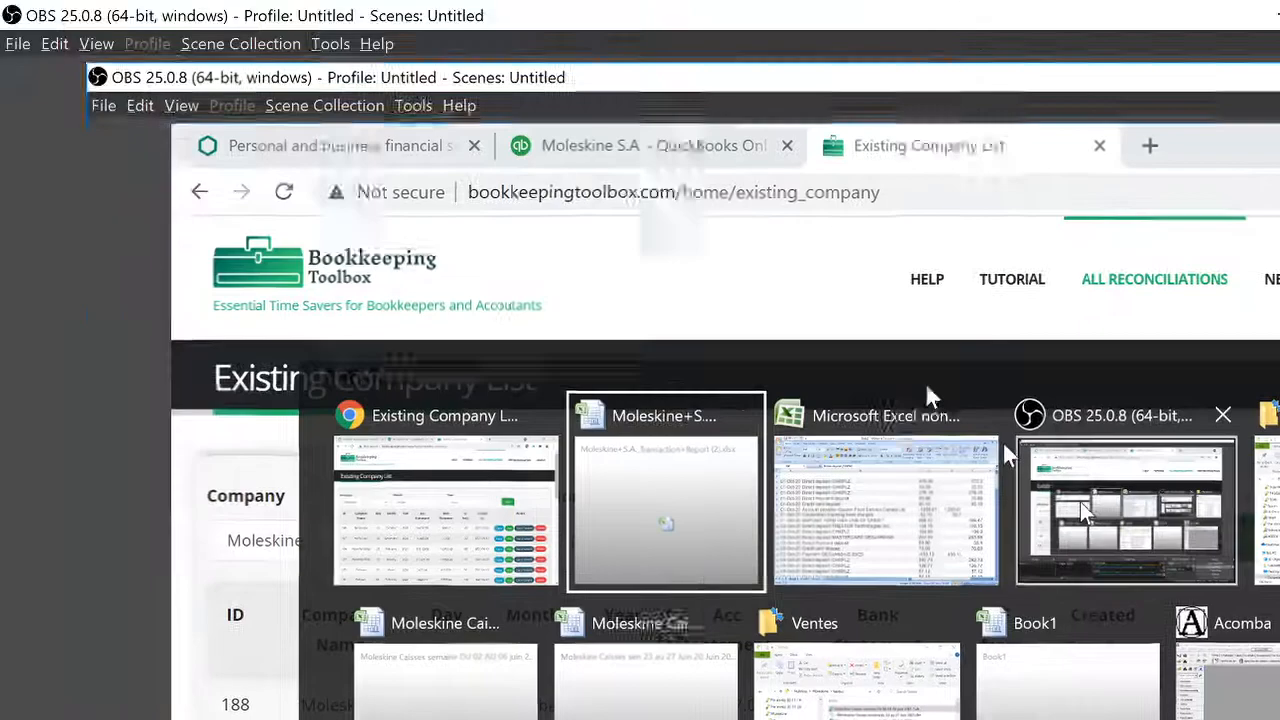